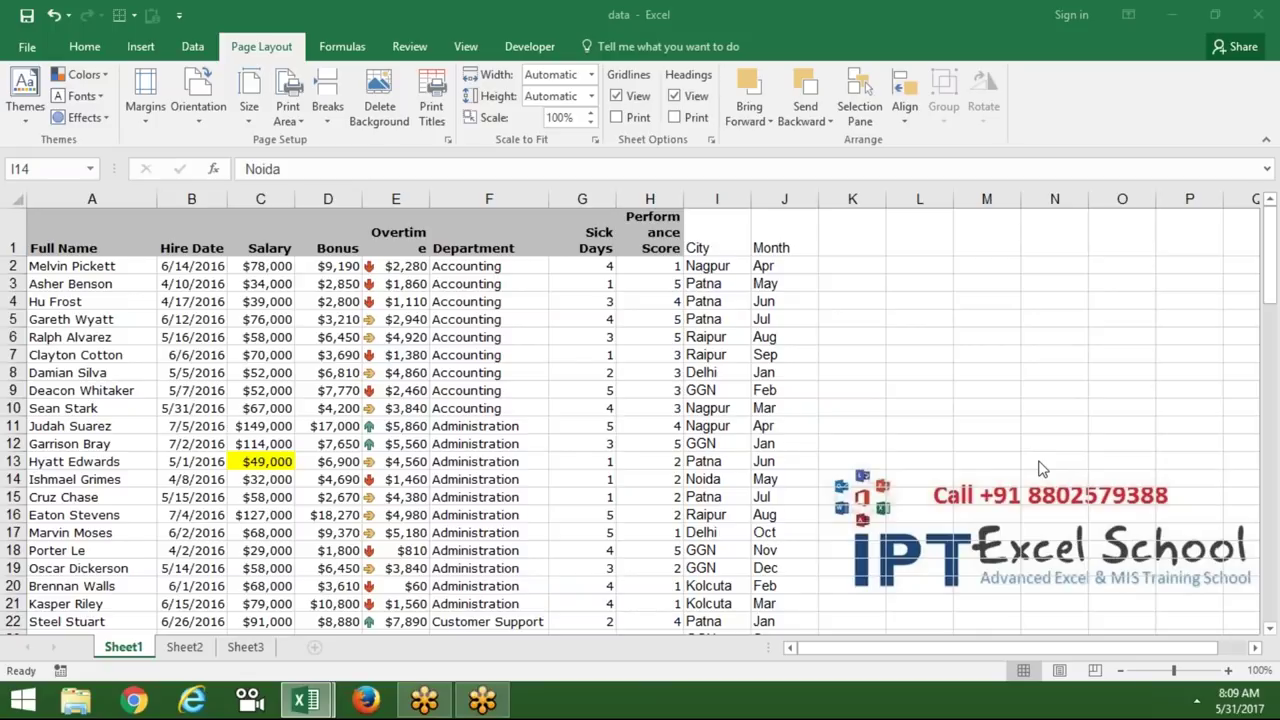
Turn on table filtering and filter the Month column to Apr only
{"action": "left_click", "coordinate": [773, 334]}
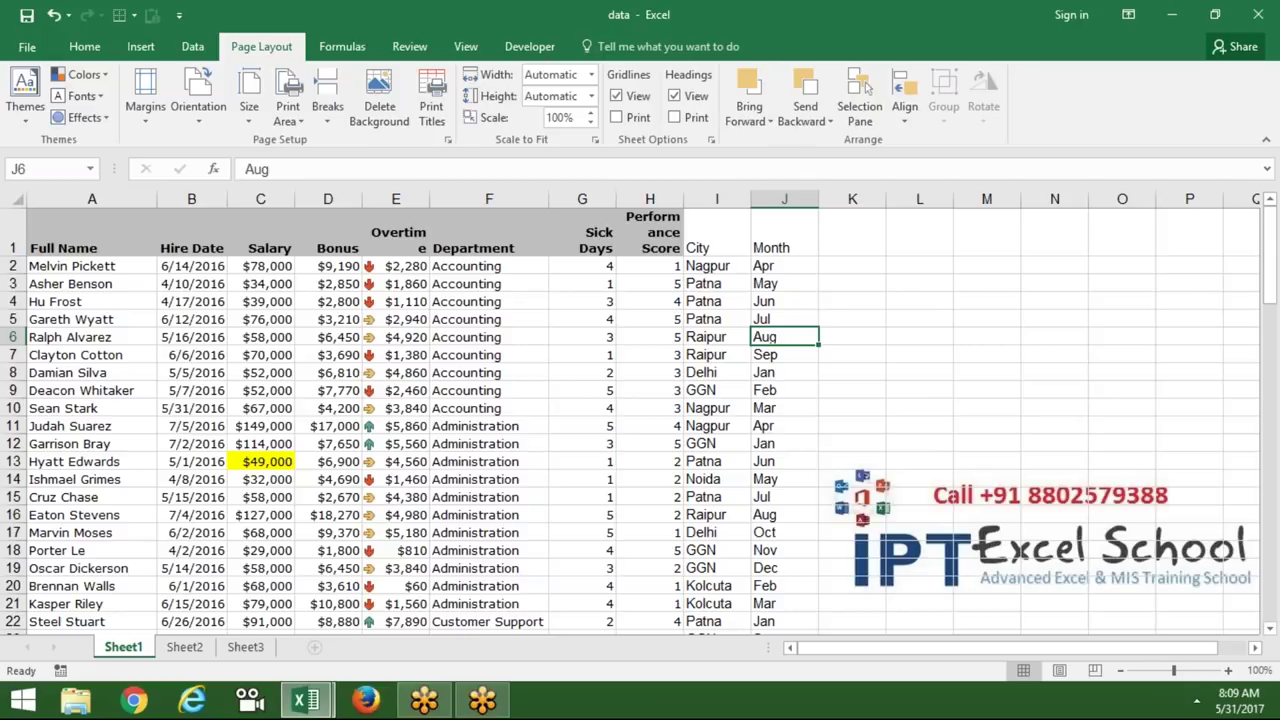
{"action": "left_click", "coordinate": [519, 232]}
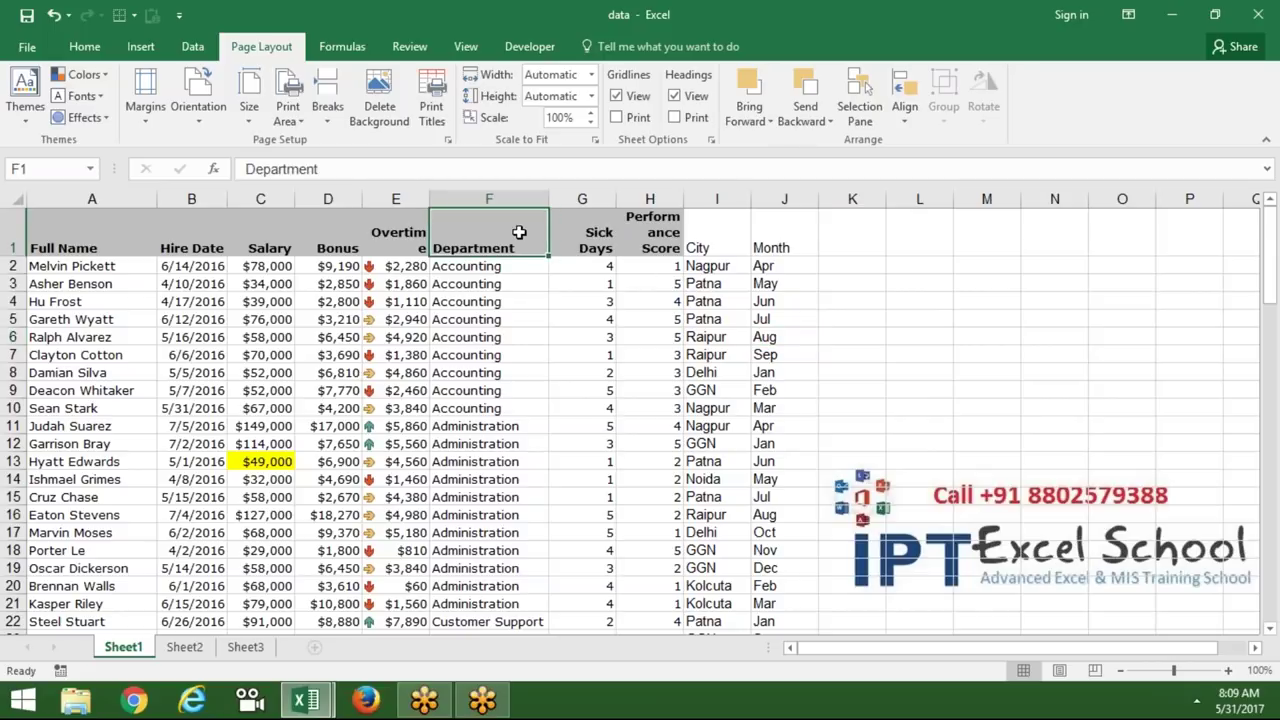
{"action": "key", "text": "ctrl+shift+l"}
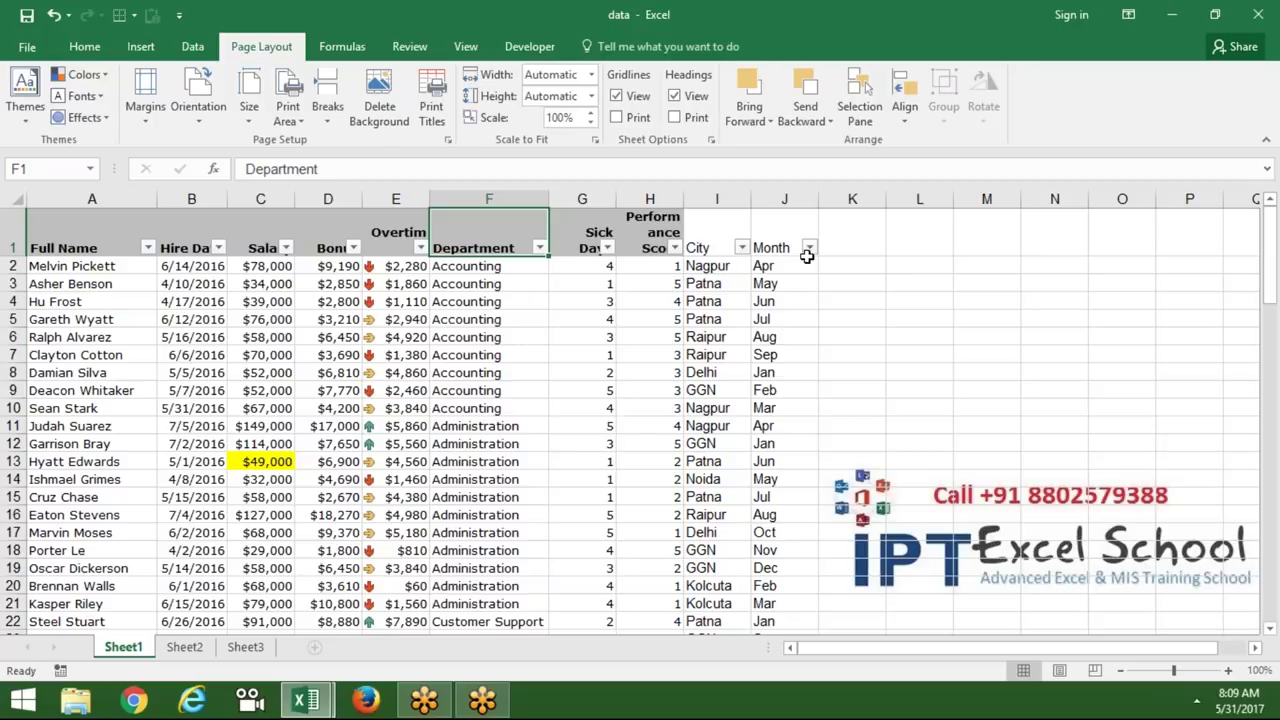
{"action": "left_click", "coordinate": [809, 248]}
{"action": "left_click", "coordinate": [623, 428]}
{"action": "left_click", "coordinate": [624, 443]}
{"action": "left_click", "coordinate": [674, 597]}
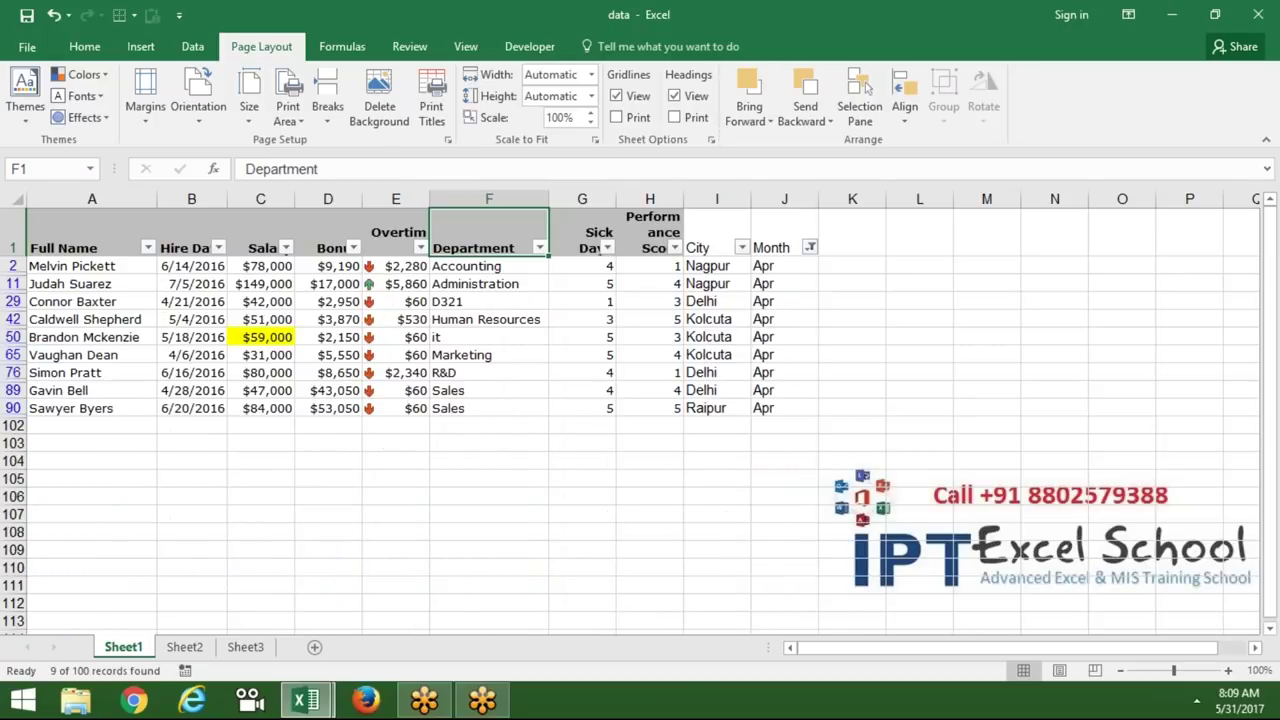
Copy the filtered table from A1 to its last row and column, then add a new blank sheet
{"action": "left_click", "coordinate": [90, 242]}
{"action": "key", "text": "ctrl+shift+Right"}
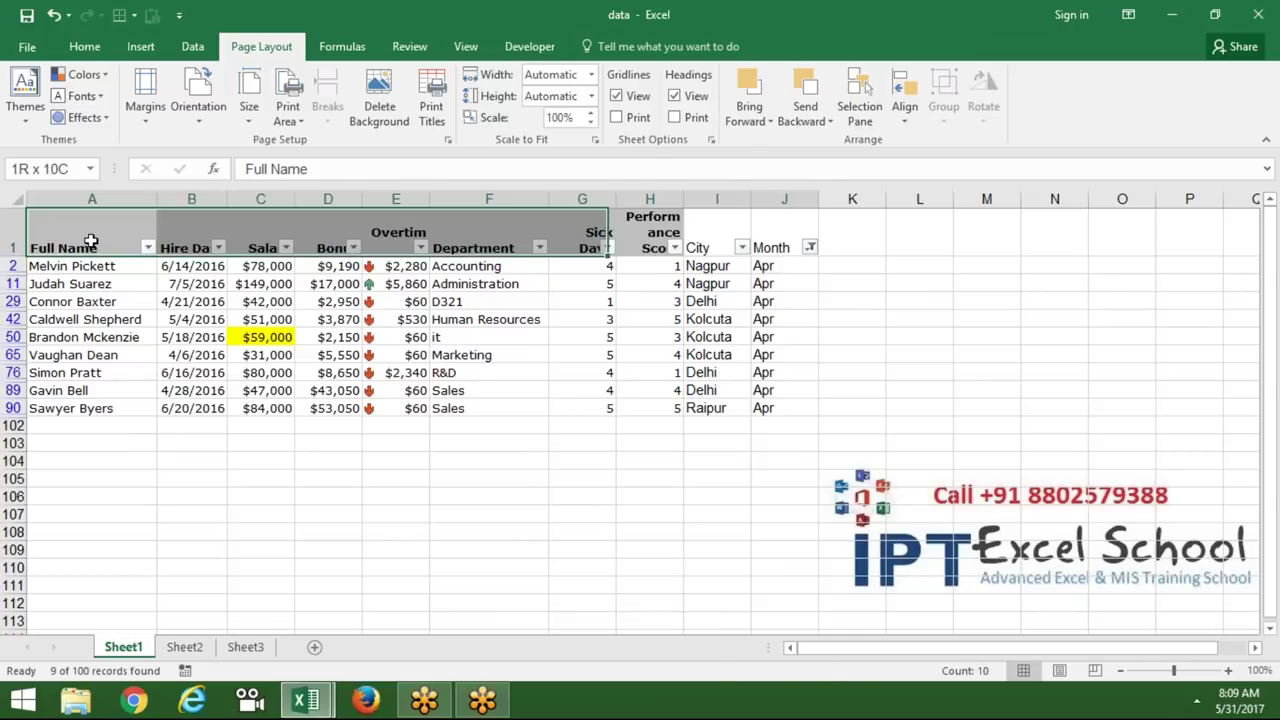
{"action": "key", "text": "ctrl+shift+Down"}
{"action": "key", "text": "ctrl+c"}
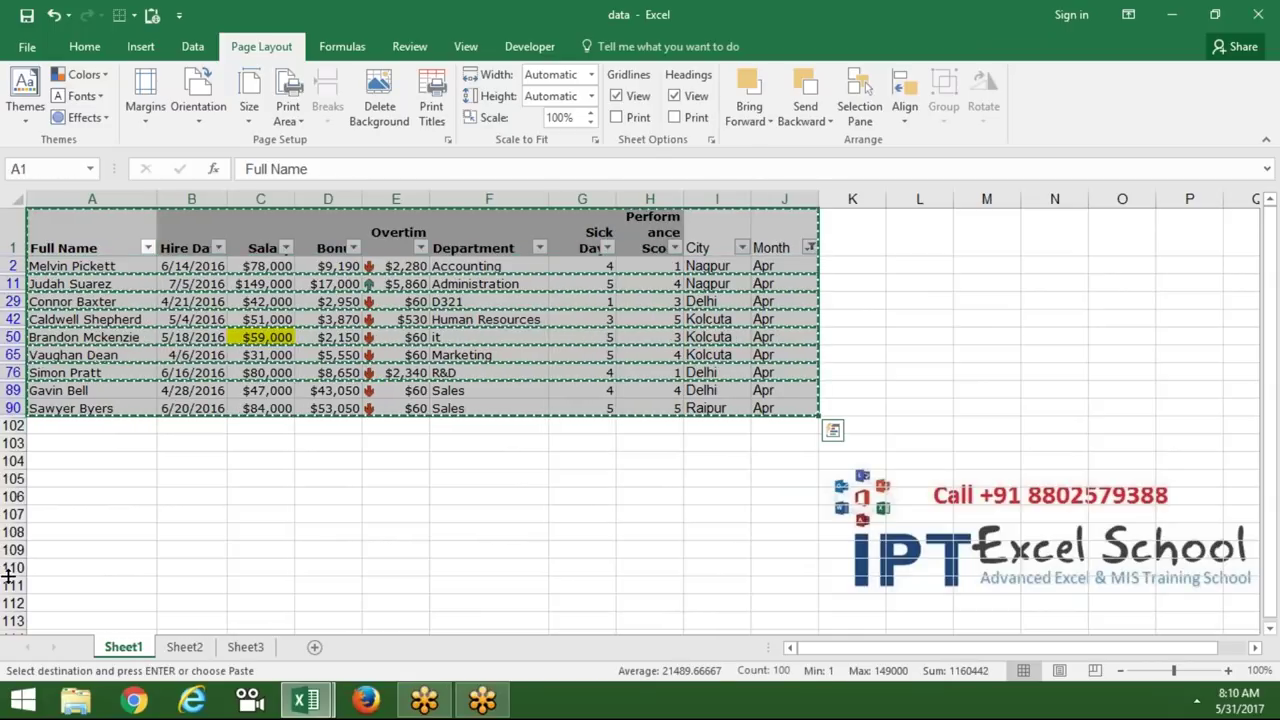
{"action": "left_click", "coordinate": [314, 646]}
Paste the Apr rows into Sheet4, then delete Sheet4
{"action": "key", "text": "ctrl+v"}
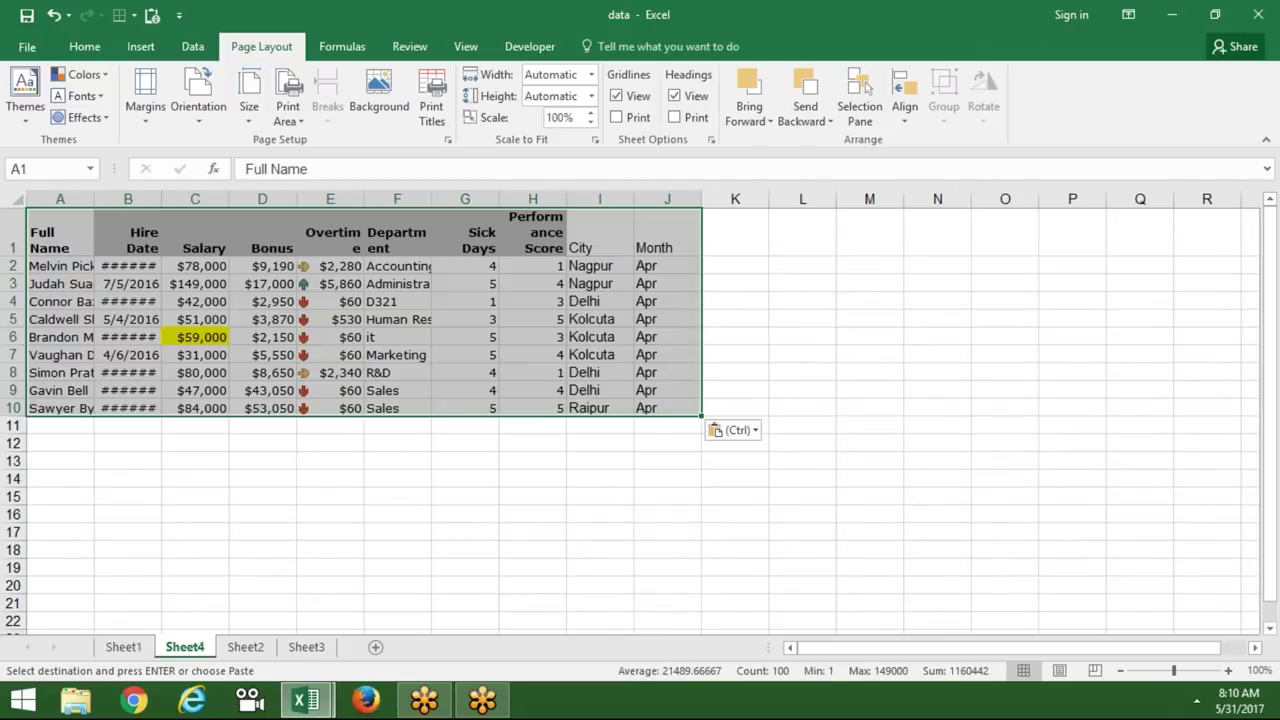
{"action": "right_click", "coordinate": [184, 643]}
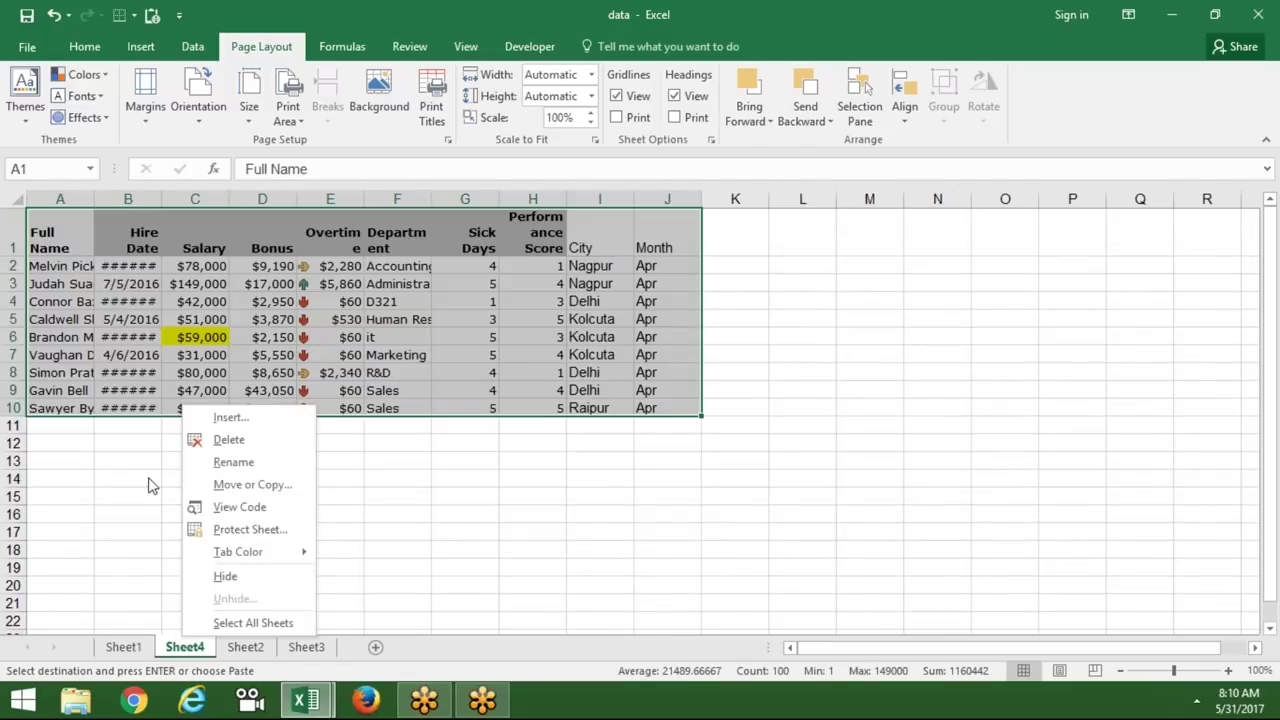
{"action": "key", "text": "Escape"}
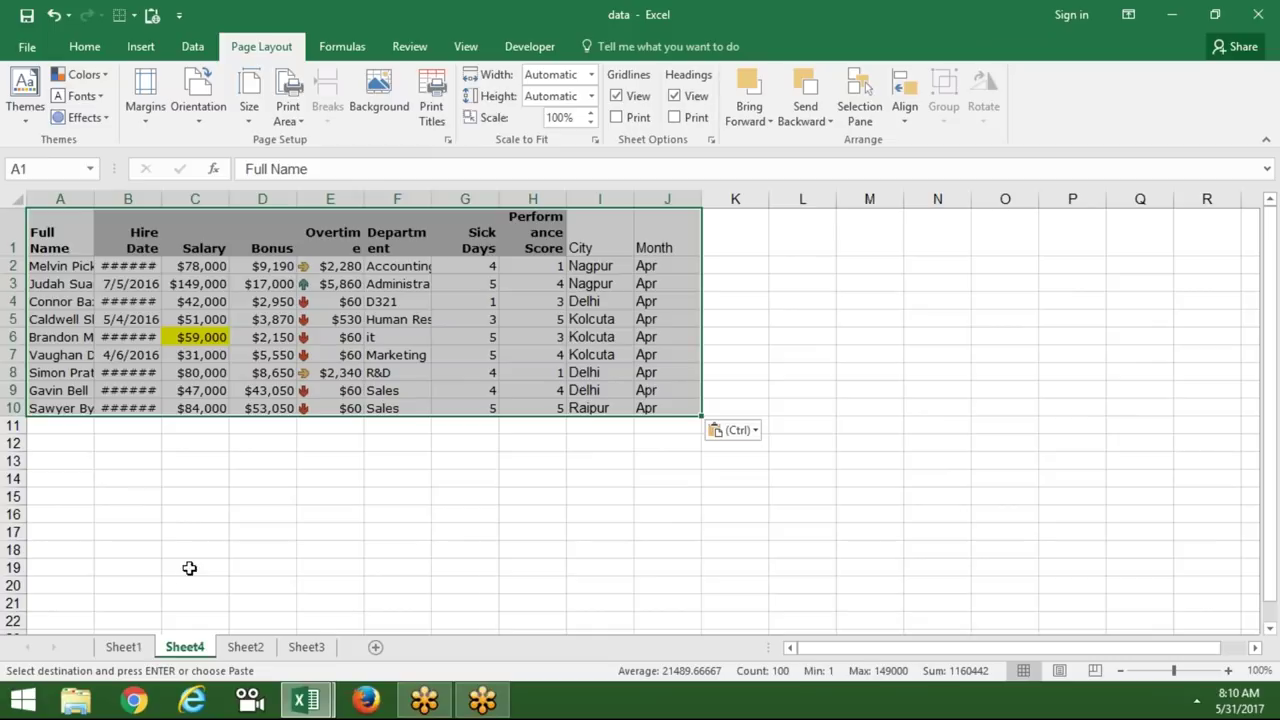
{"action": "right_click", "coordinate": [186, 647]}
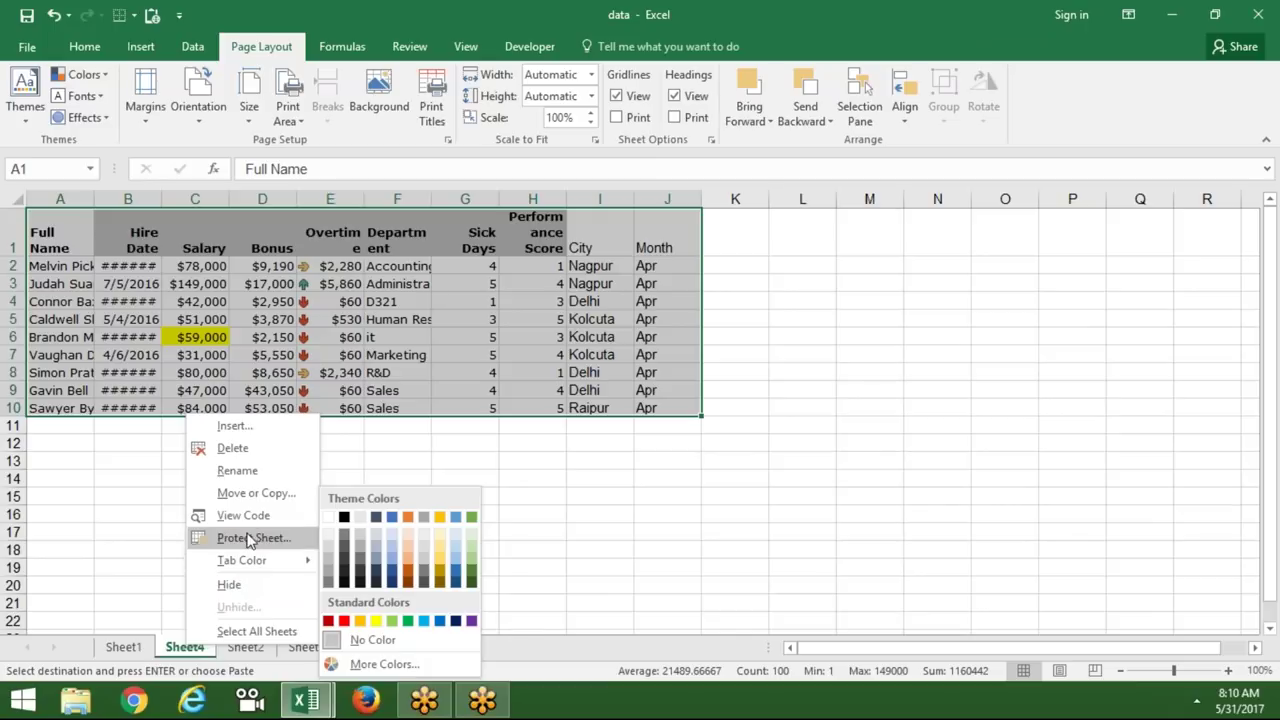
{"action": "left_click", "coordinate": [240, 451]}
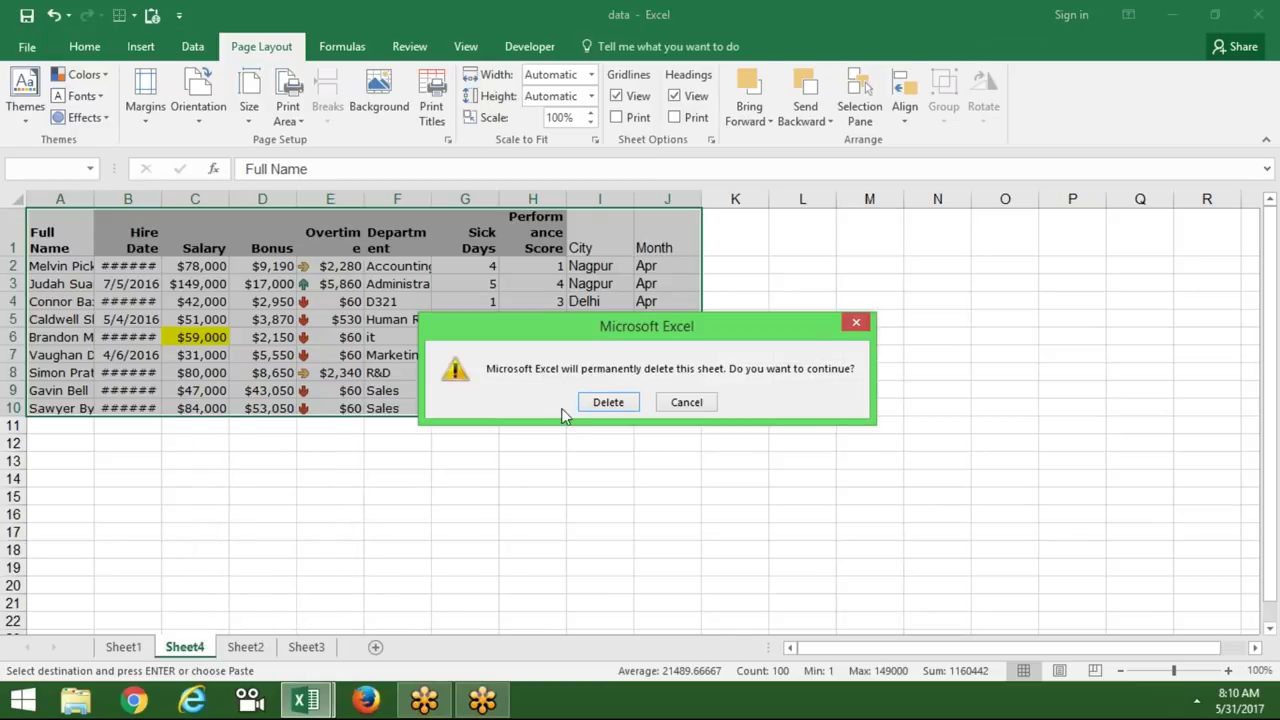
{"action": "left_click", "coordinate": [607, 403]}
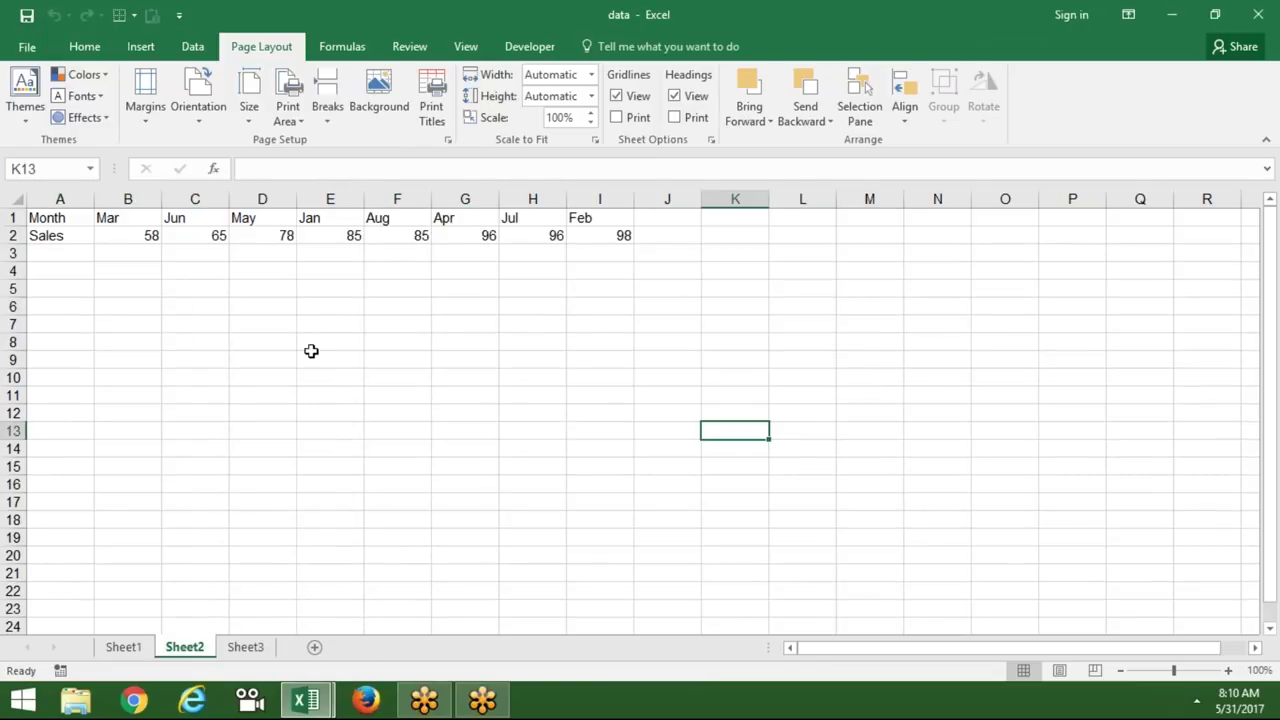
Delete Sheet2 and remove Sheet1's filter so all rows show
{"action": "right_click", "coordinate": [188, 656]}
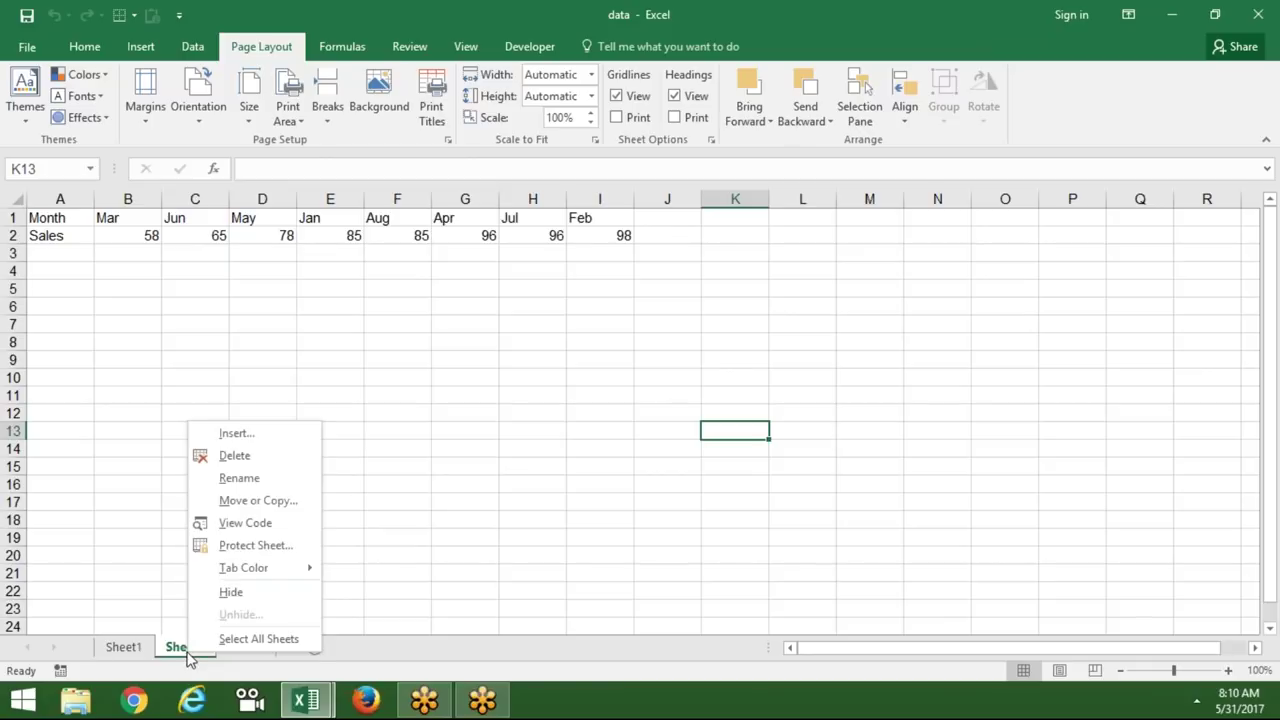
{"action": "left_click", "coordinate": [266, 457]}
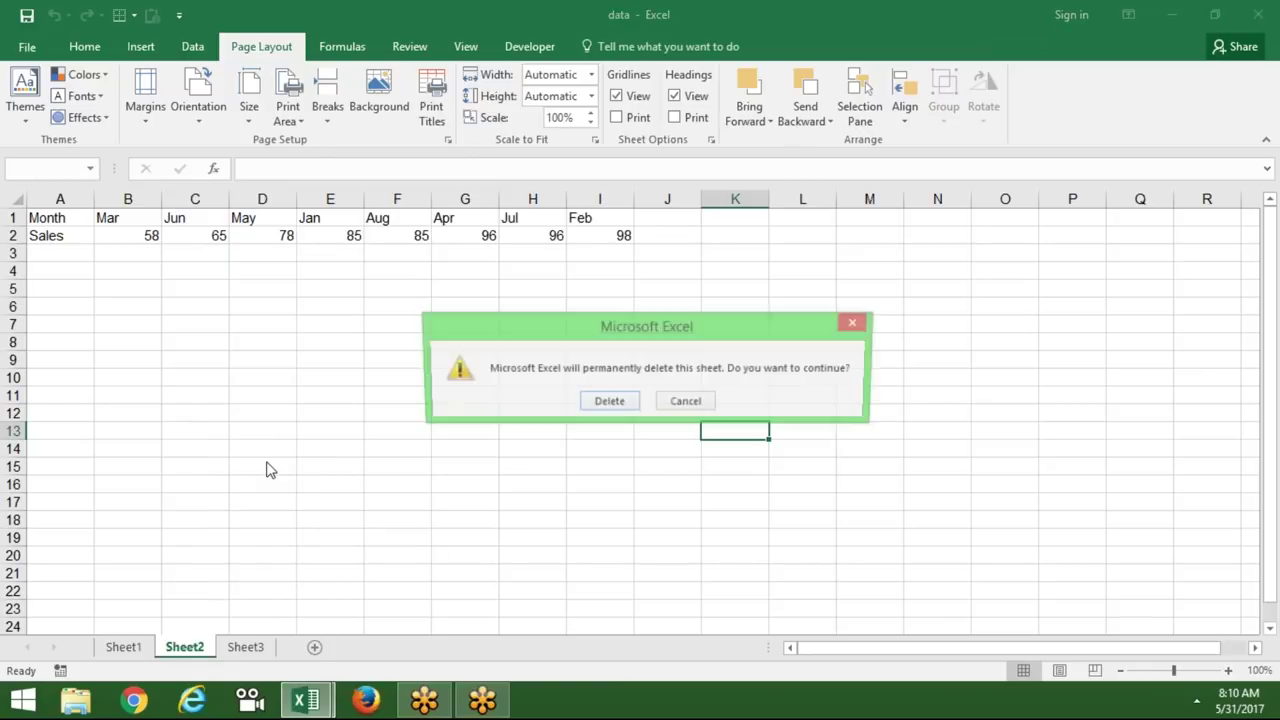
{"action": "left_click", "coordinate": [608, 402]}
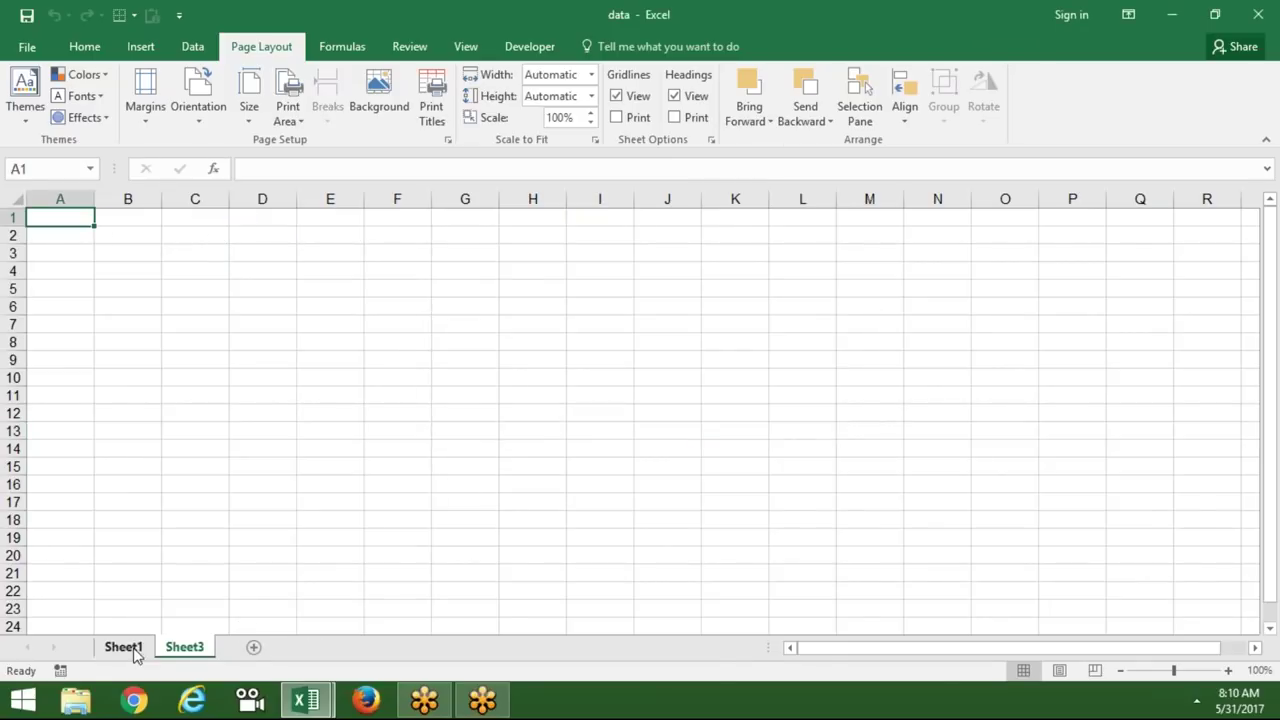
{"action": "left_click", "coordinate": [126, 648]}
{"action": "key", "text": "ctrl+shift+l"}
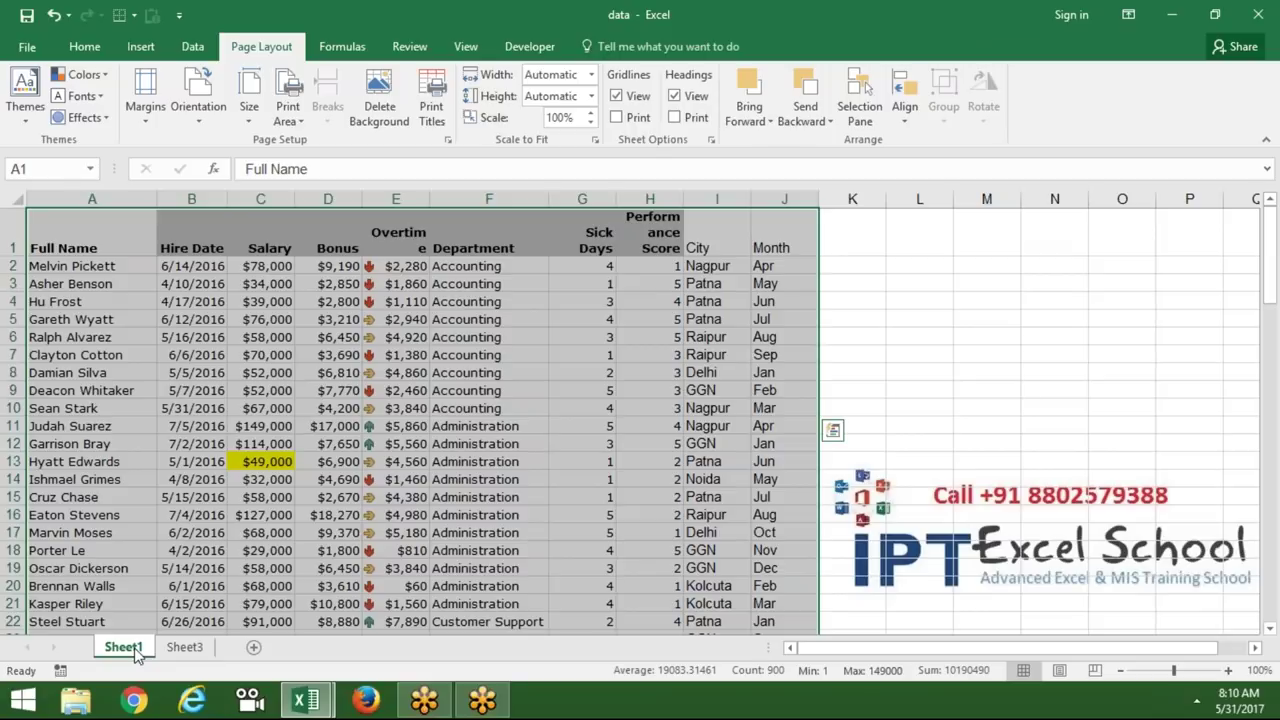
Select cell C2 on Sheet1 and bring up the Record Macro dialog for Macro1
{"action": "left_click", "coordinate": [131, 356]}
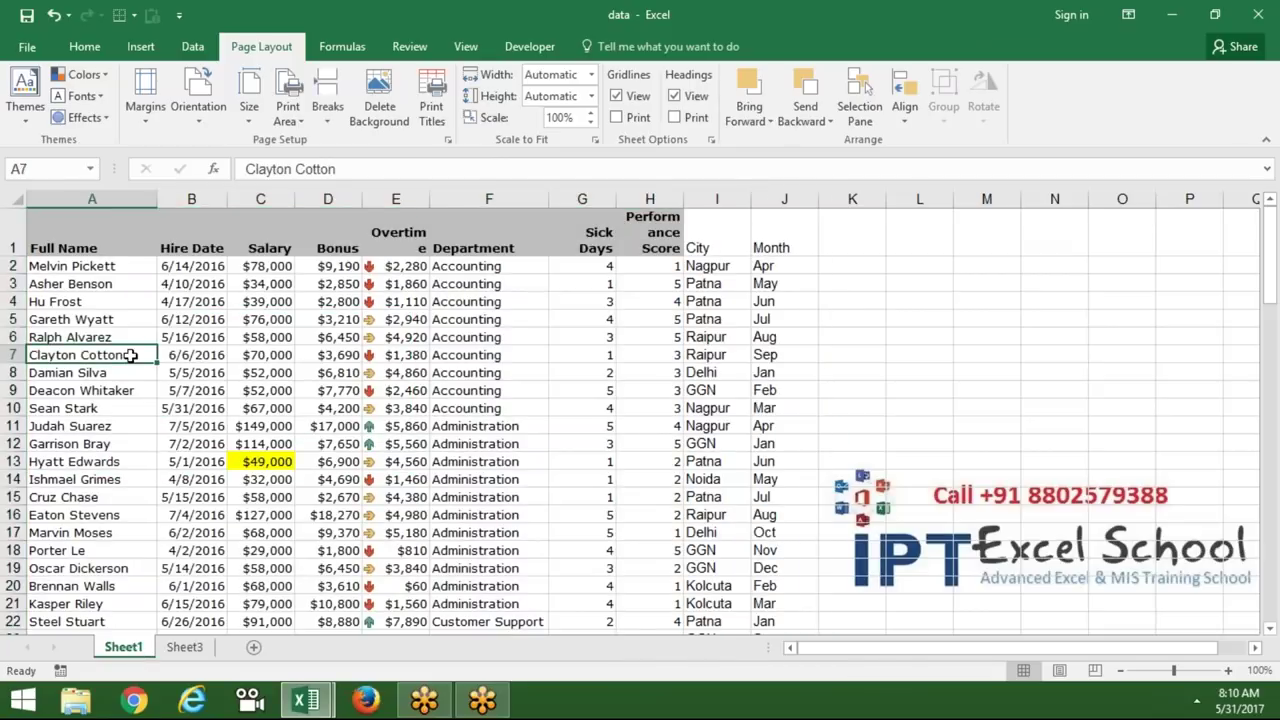
{"action": "left_click", "coordinate": [92, 50]}
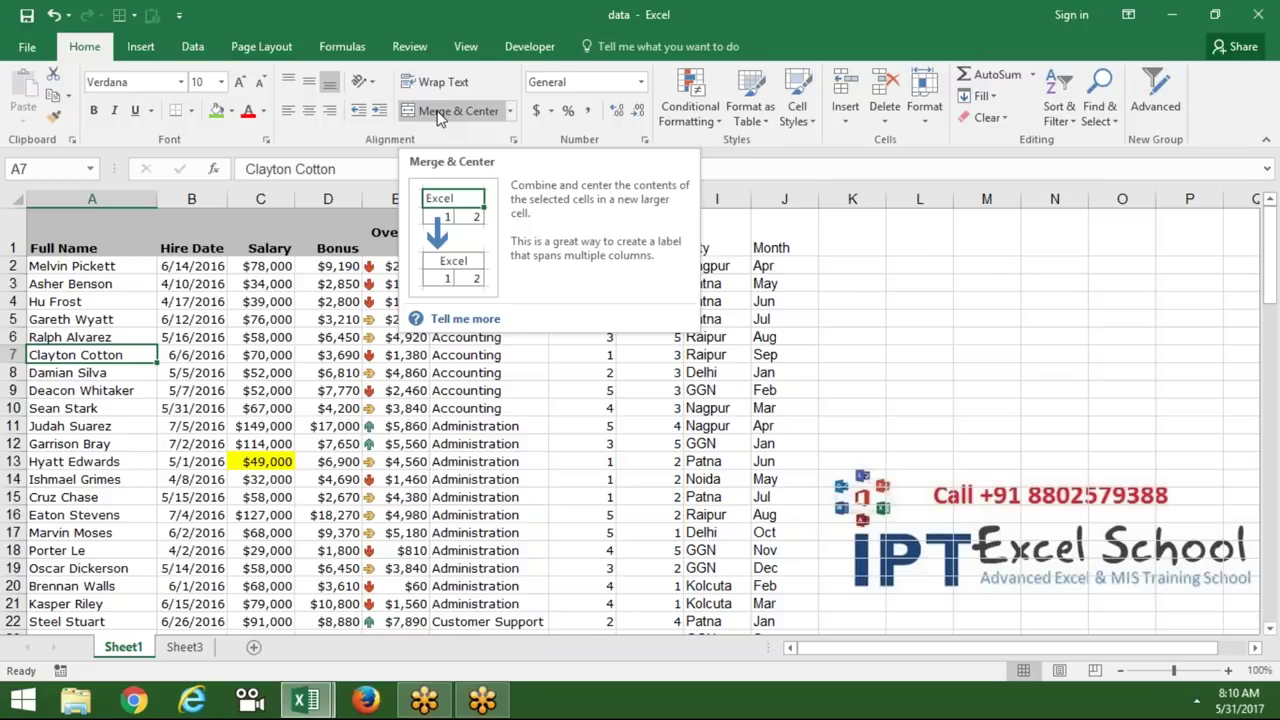
{"action": "left_click", "coordinate": [260, 266]}
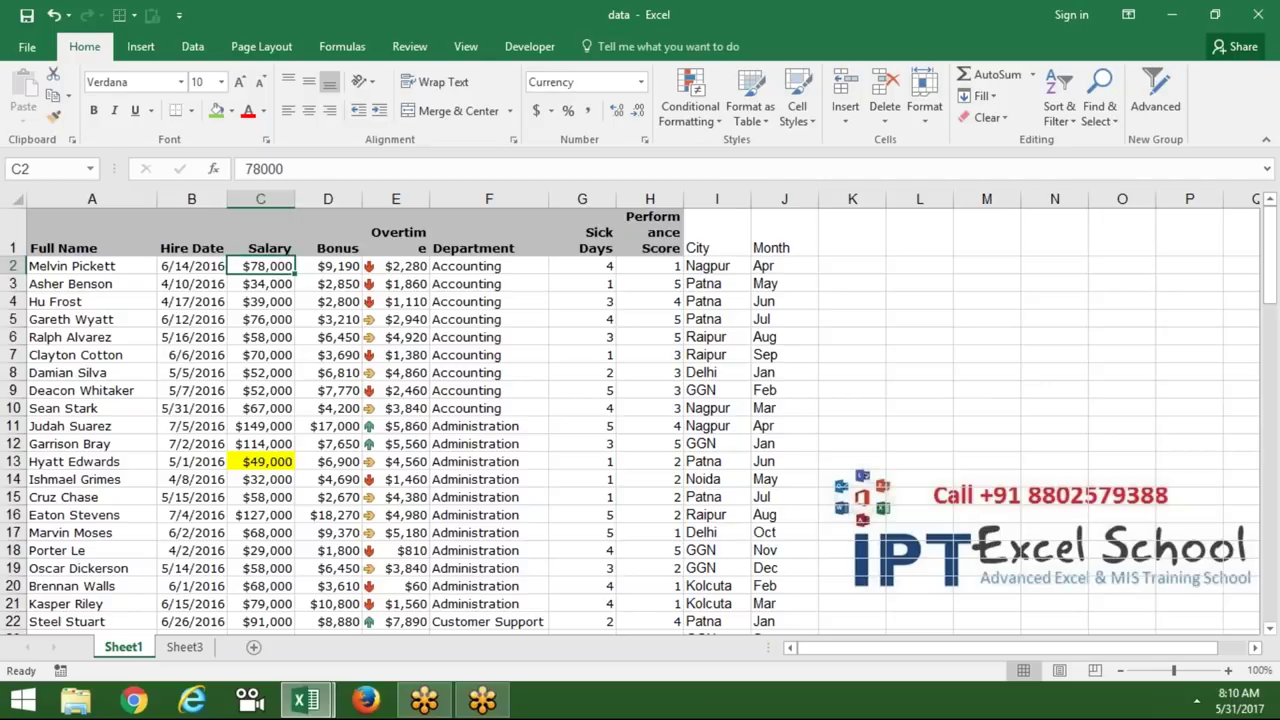
{"action": "left_click", "coordinate": [62, 672]}
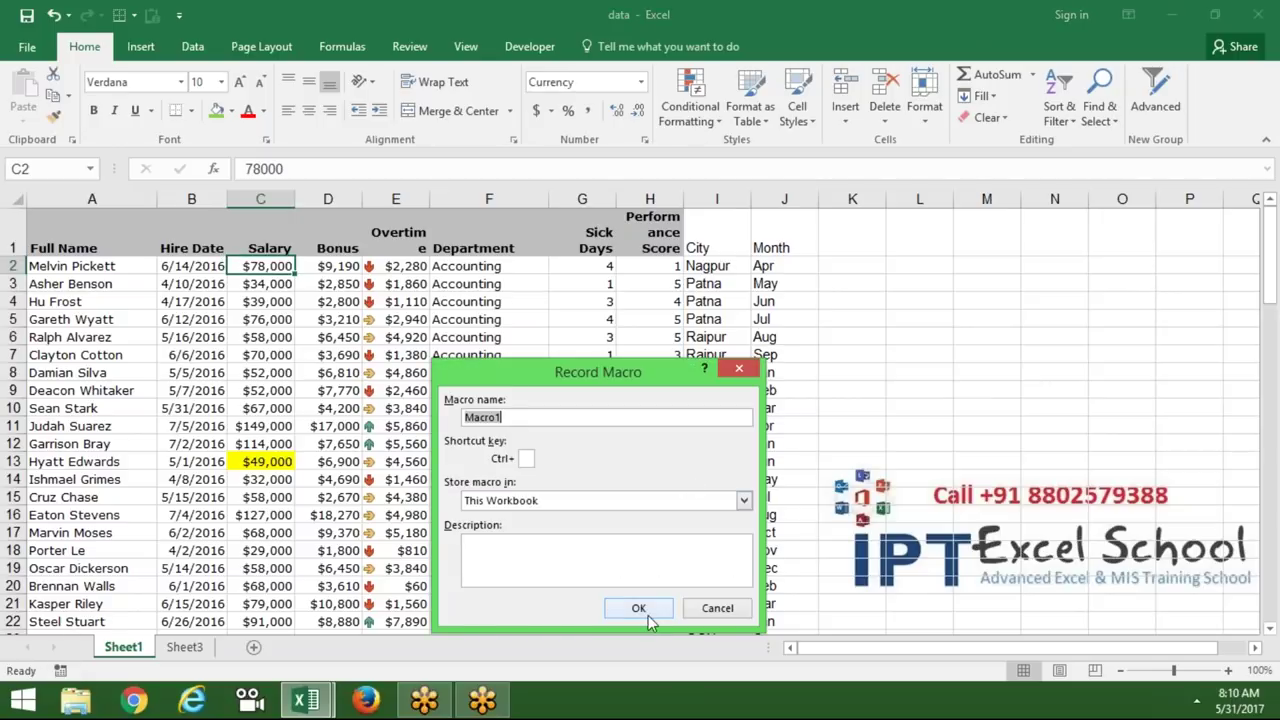
Start recording Macro1 and filter Sheet1's Month column to Apr only
{"action": "left_click", "coordinate": [640, 610]}
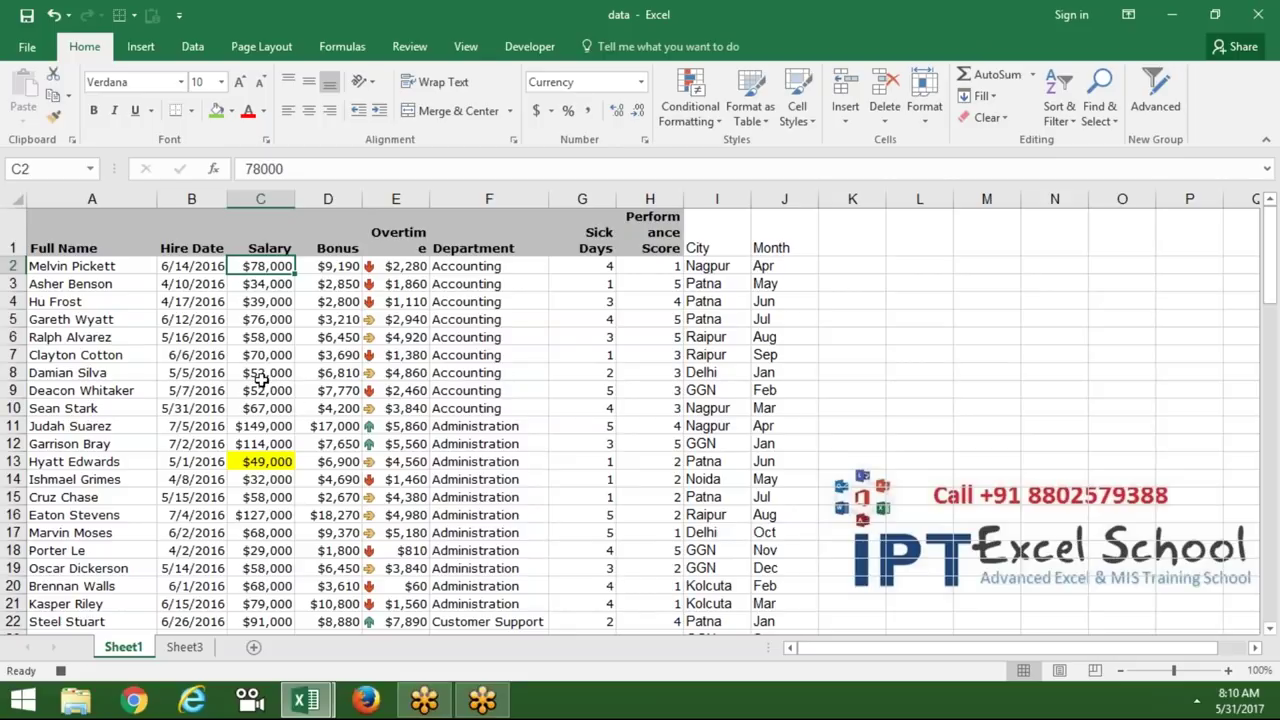
{"action": "left_click", "coordinate": [172, 320]}
{"action": "left_click", "coordinate": [98, 234]}
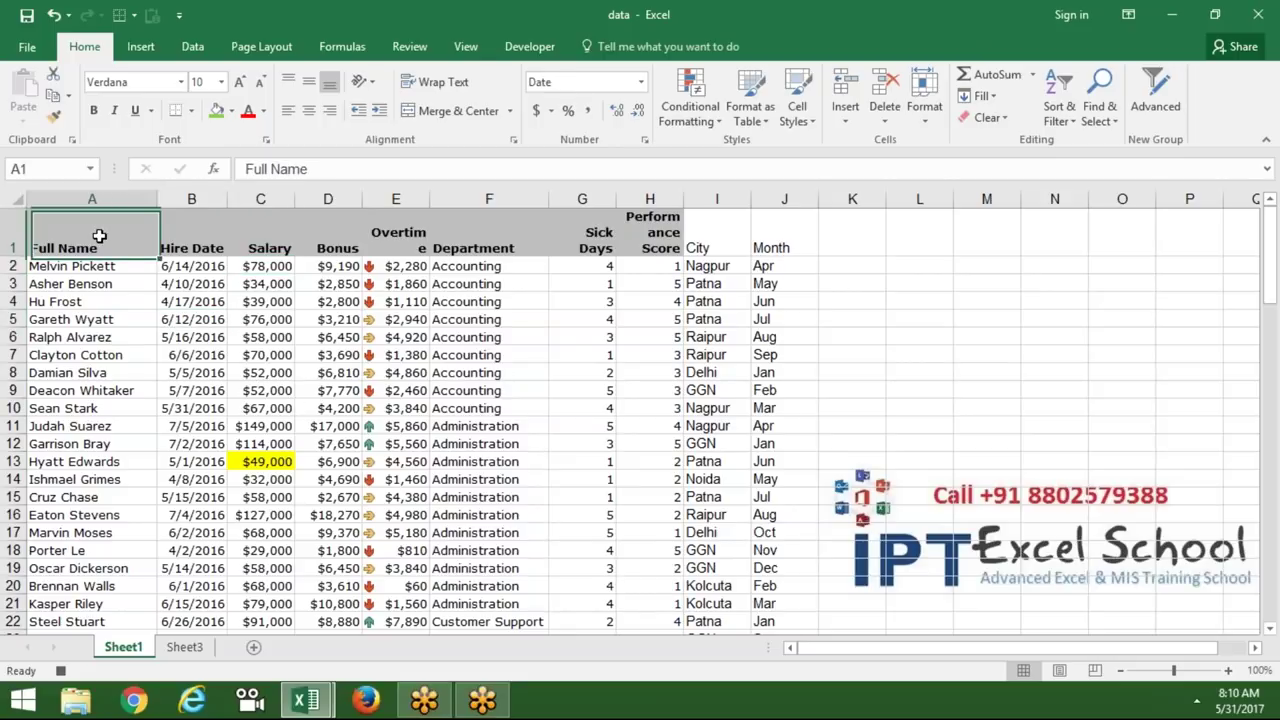
{"action": "key", "text": "ctrl+shift+l"}
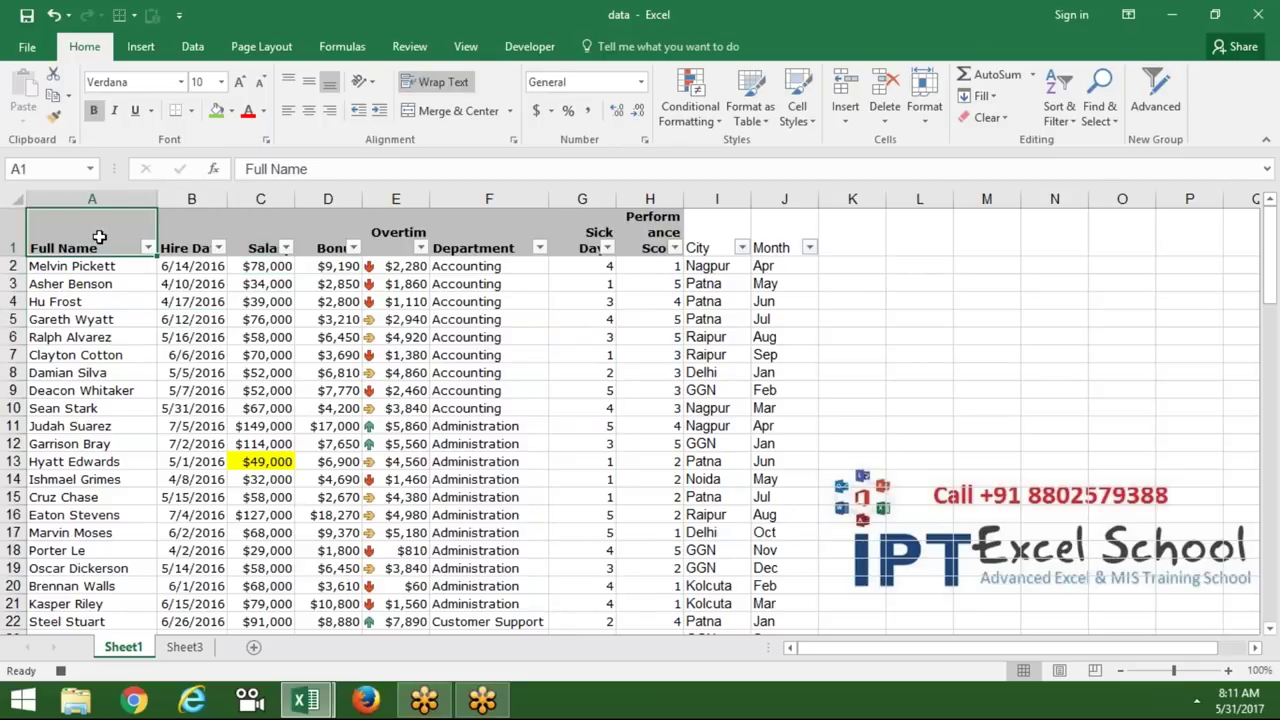
{"action": "left_click", "coordinate": [809, 247]}
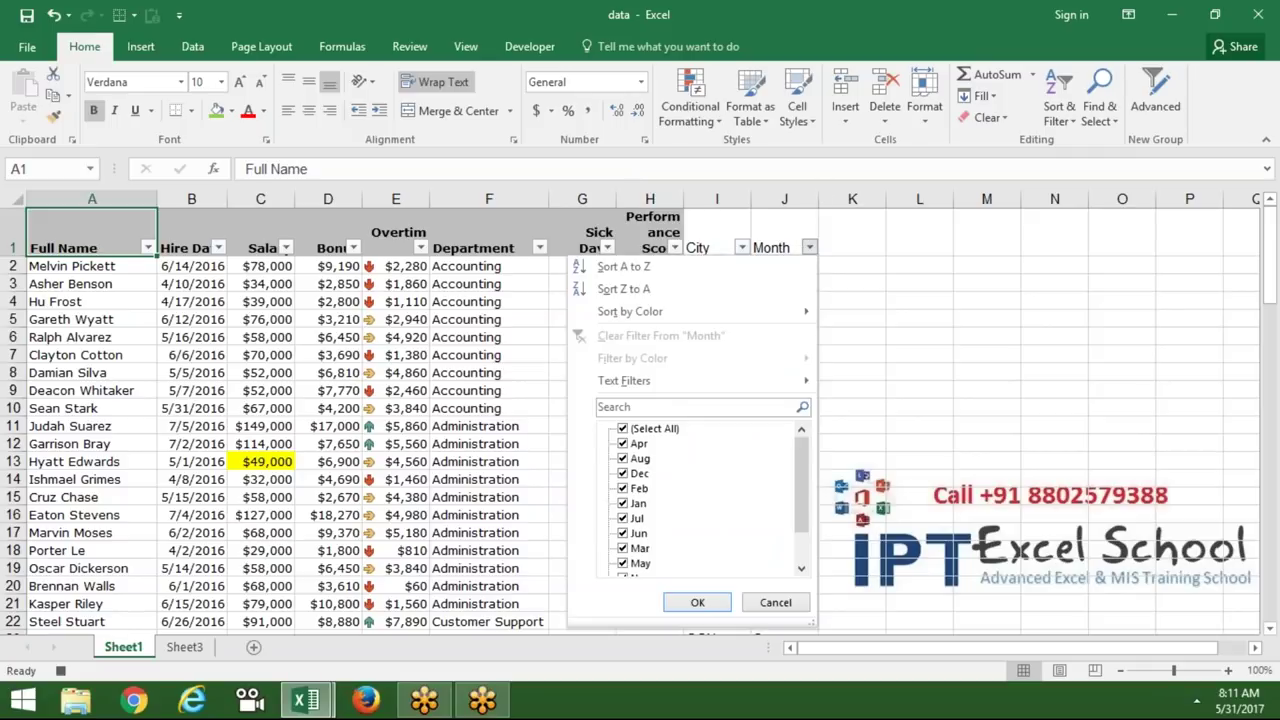
{"action": "left_click", "coordinate": [622, 428]}
{"action": "left_click", "coordinate": [637, 444]}
{"action": "left_click", "coordinate": [697, 602]}
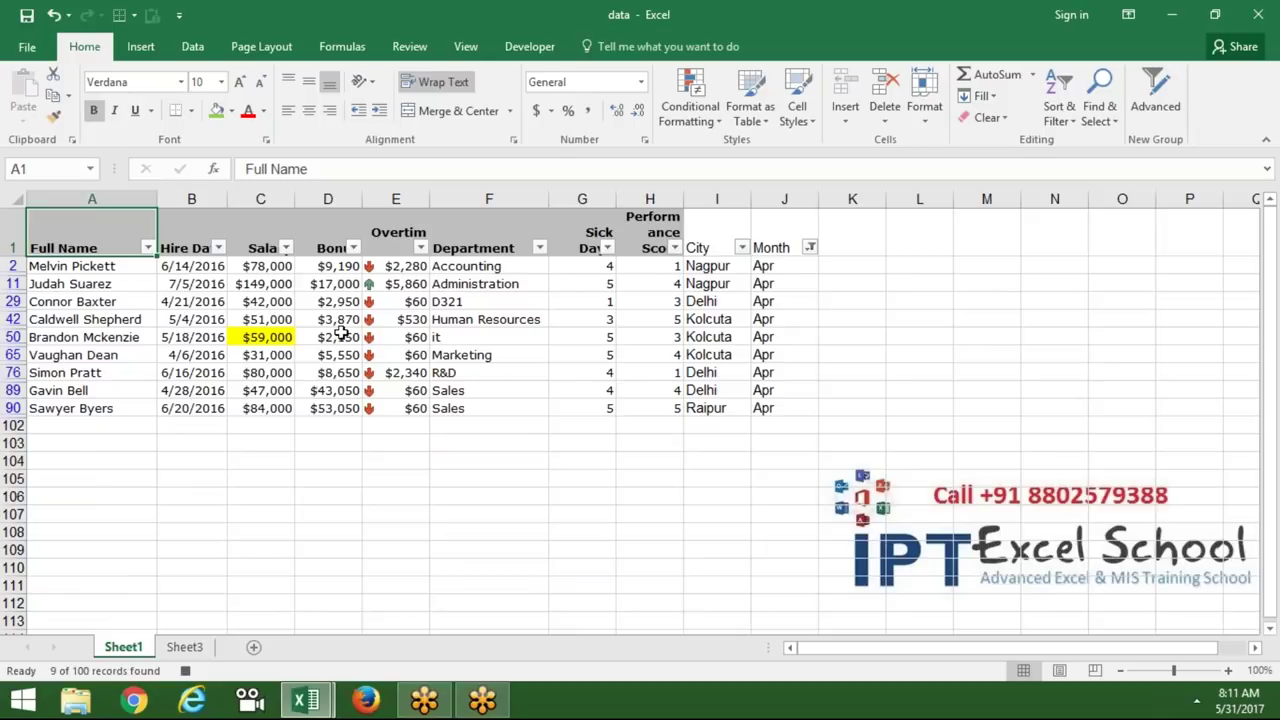
Select the table from A1 and copy only its visible cells via Go To Special
{"action": "left_click", "coordinate": [97, 301]}
{"action": "left_click", "coordinate": [88, 247]}
{"action": "key", "text": "ctrl+shift+Right"}
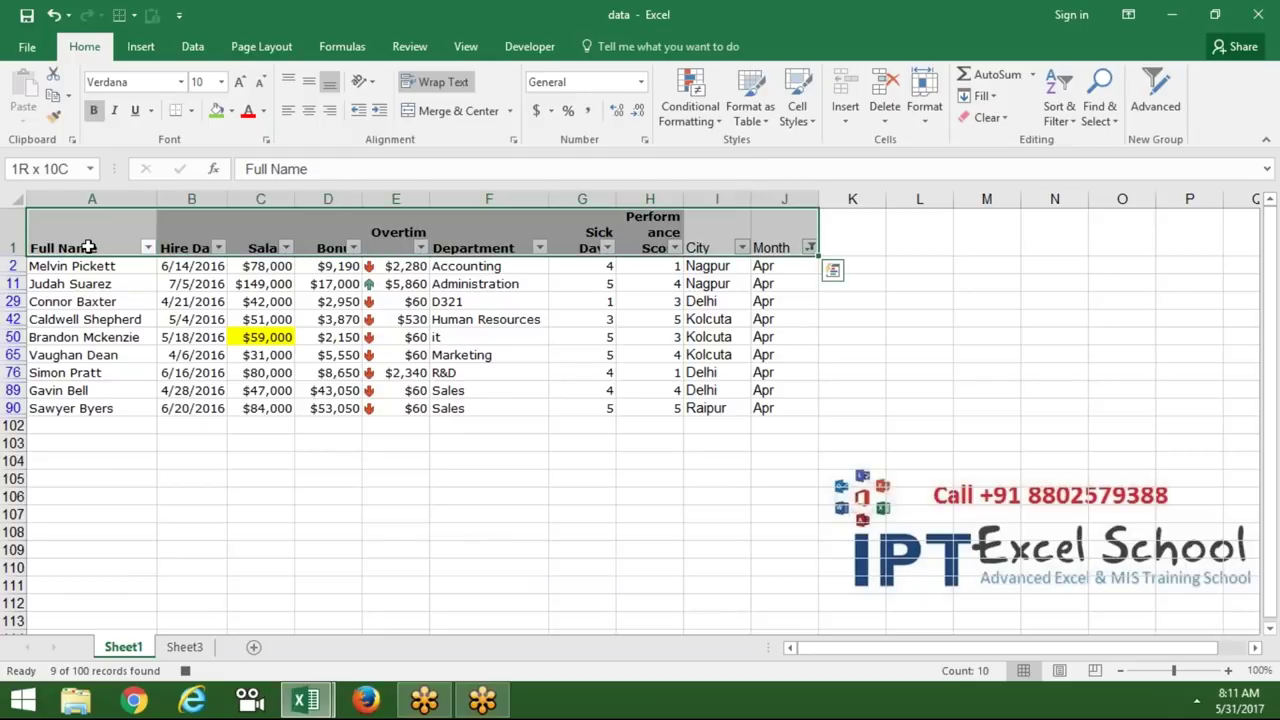
{"action": "key", "text": "ctrl+shift+Down"}
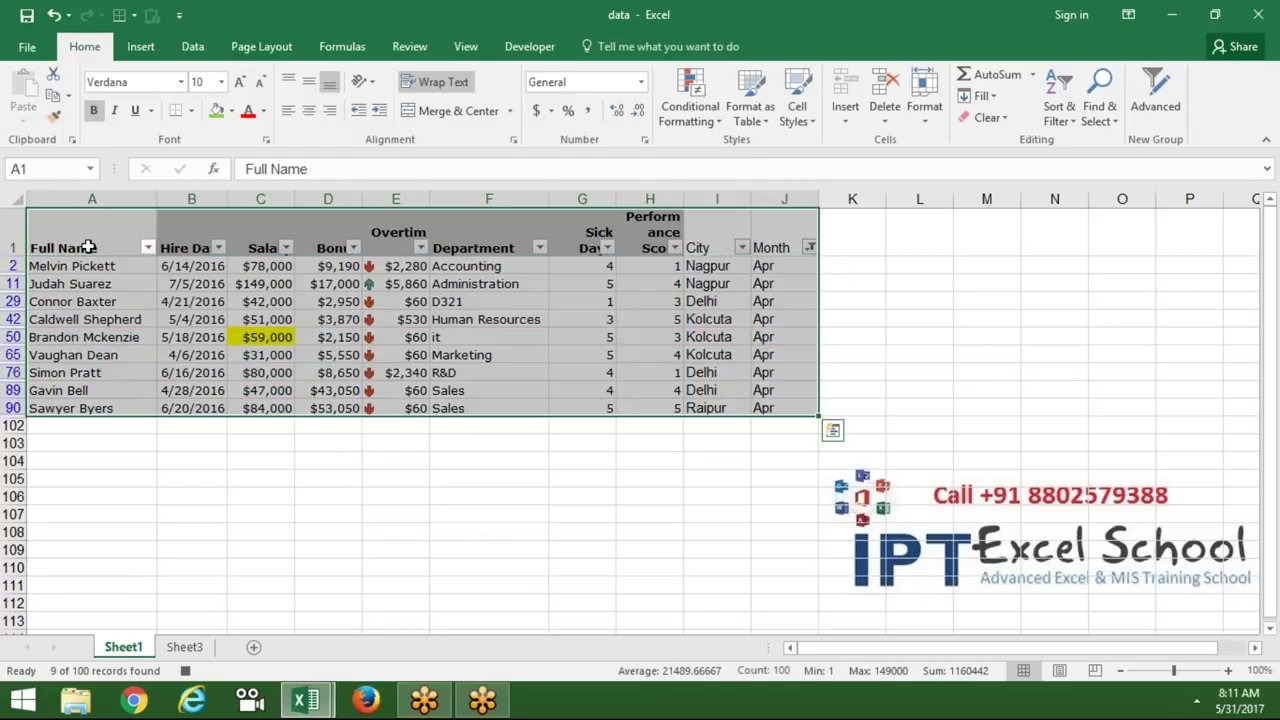
{"action": "key", "text": "F5"}
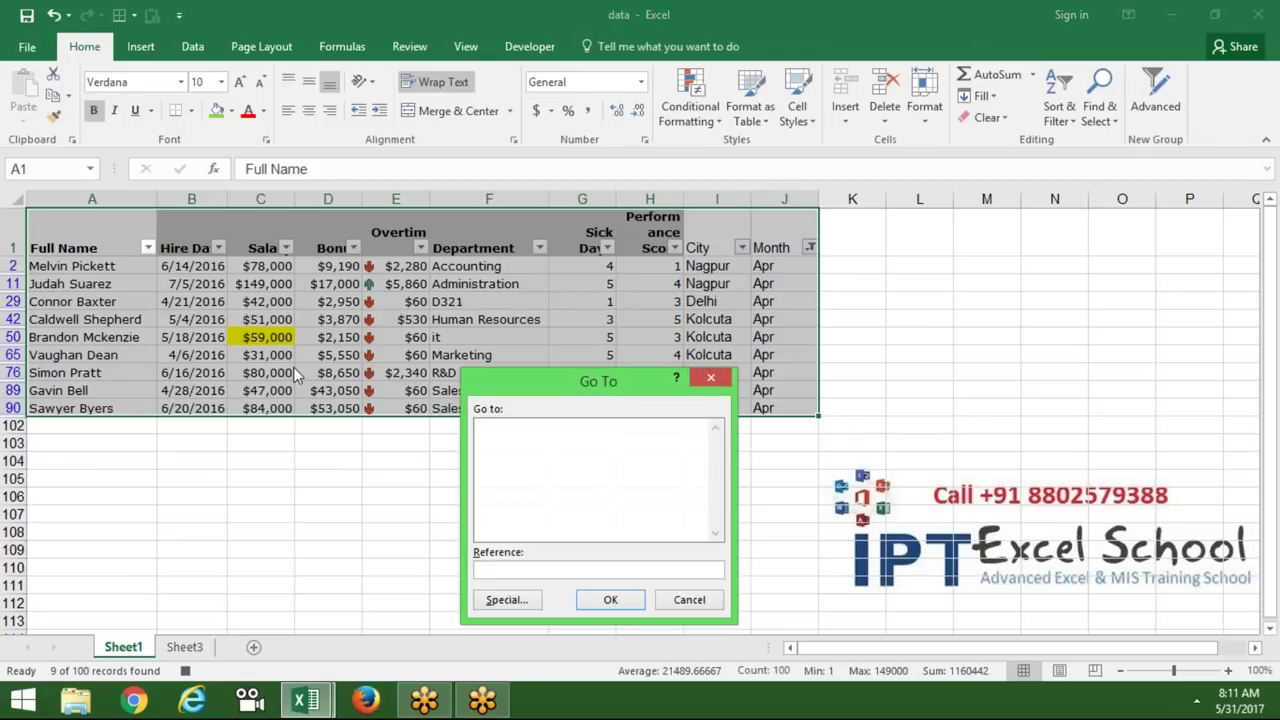
{"action": "left_click", "coordinate": [510, 600]}
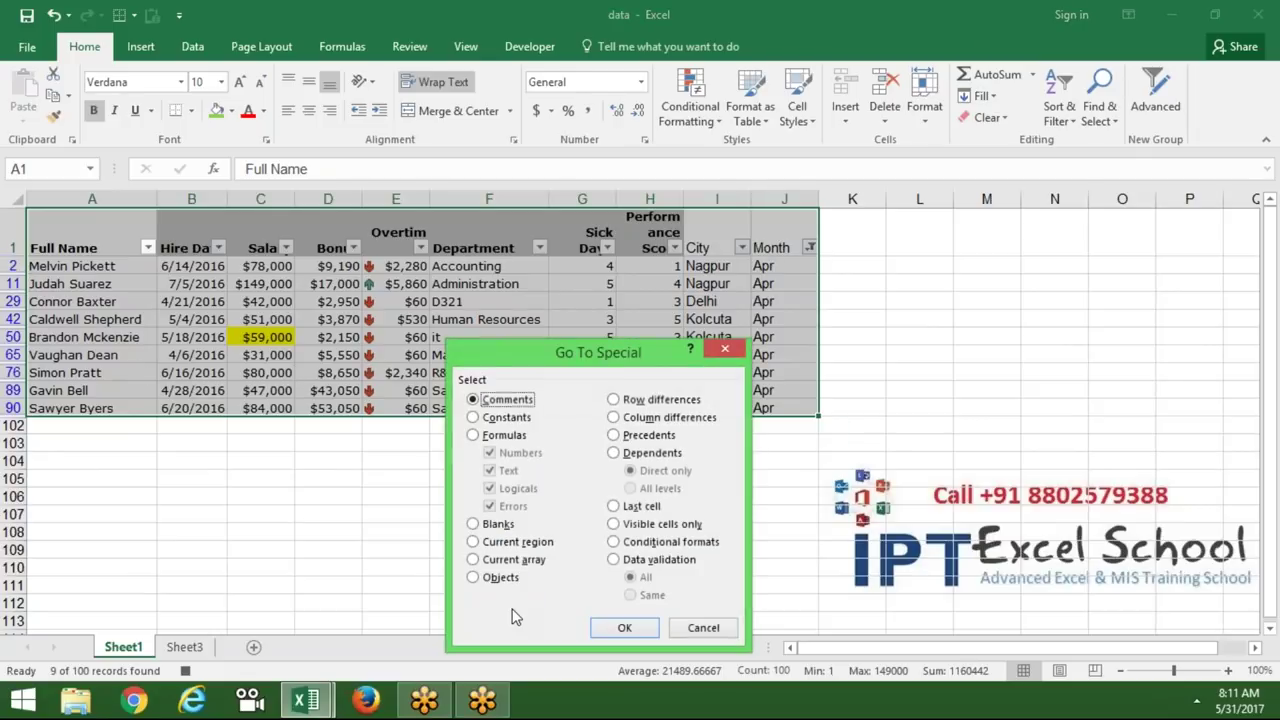
{"action": "left_click", "coordinate": [620, 525]}
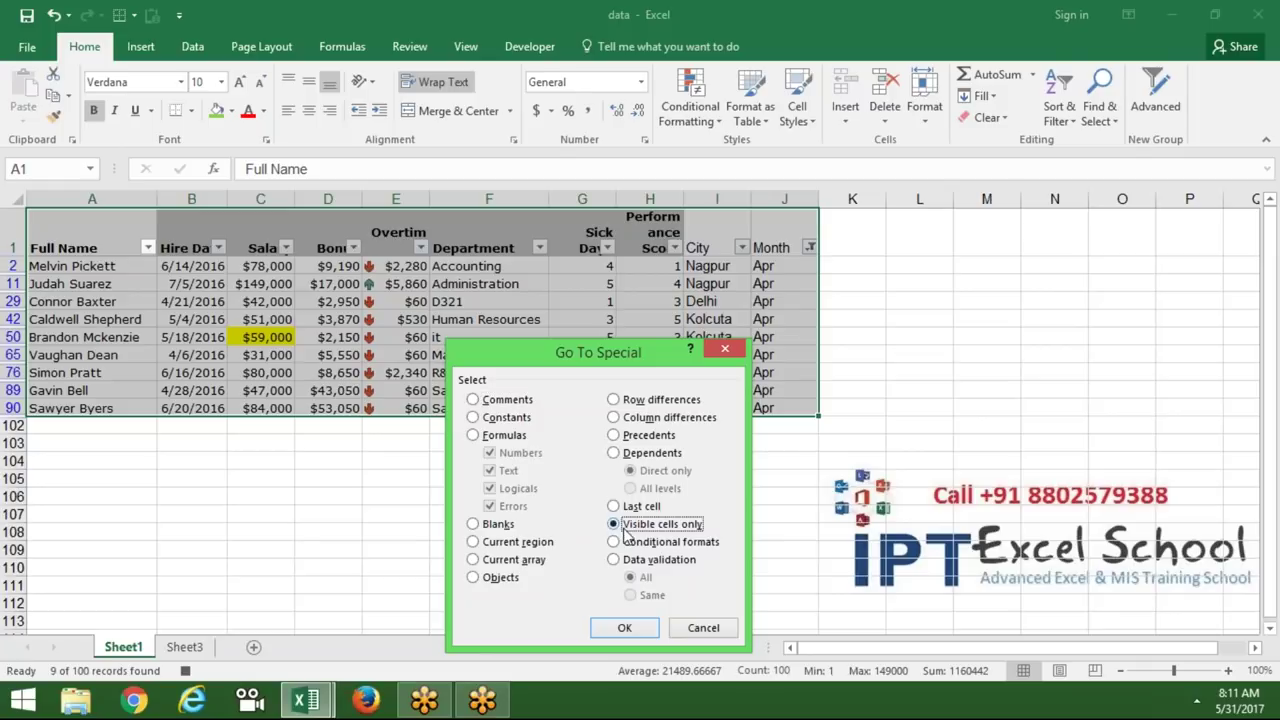
{"action": "left_click", "coordinate": [628, 628]}
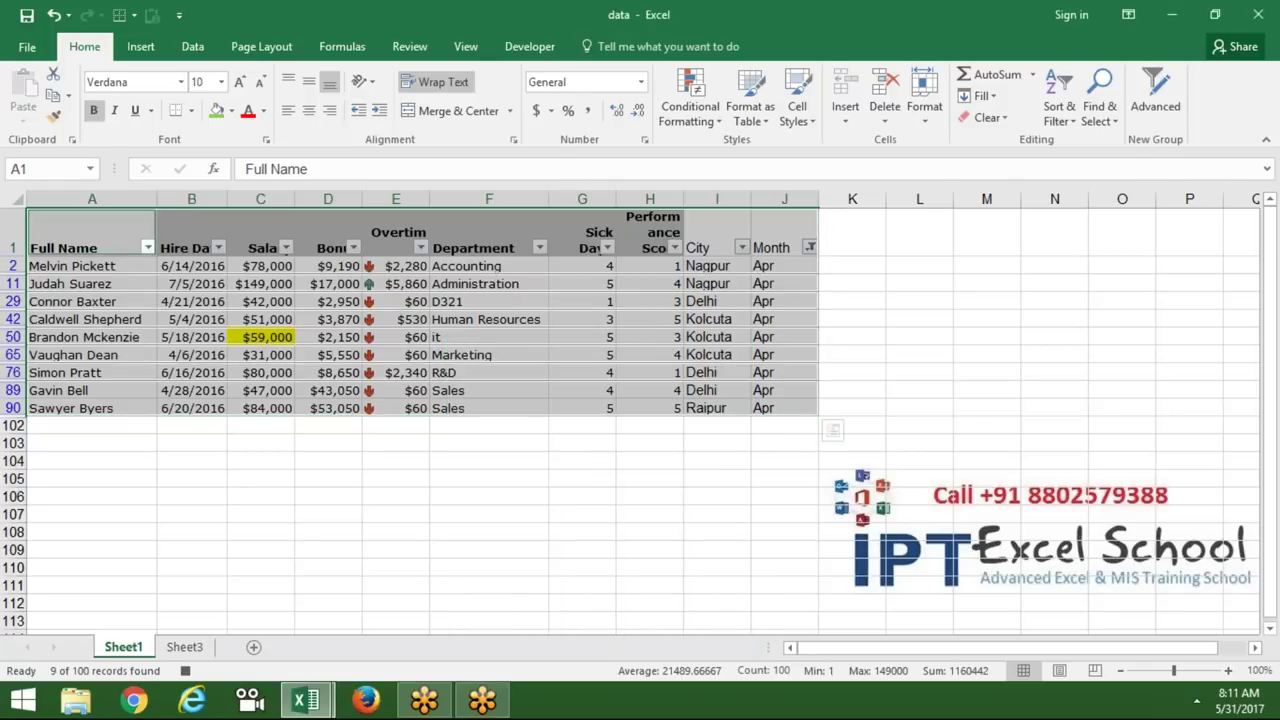
{"action": "key", "text": "ctrl+c"}
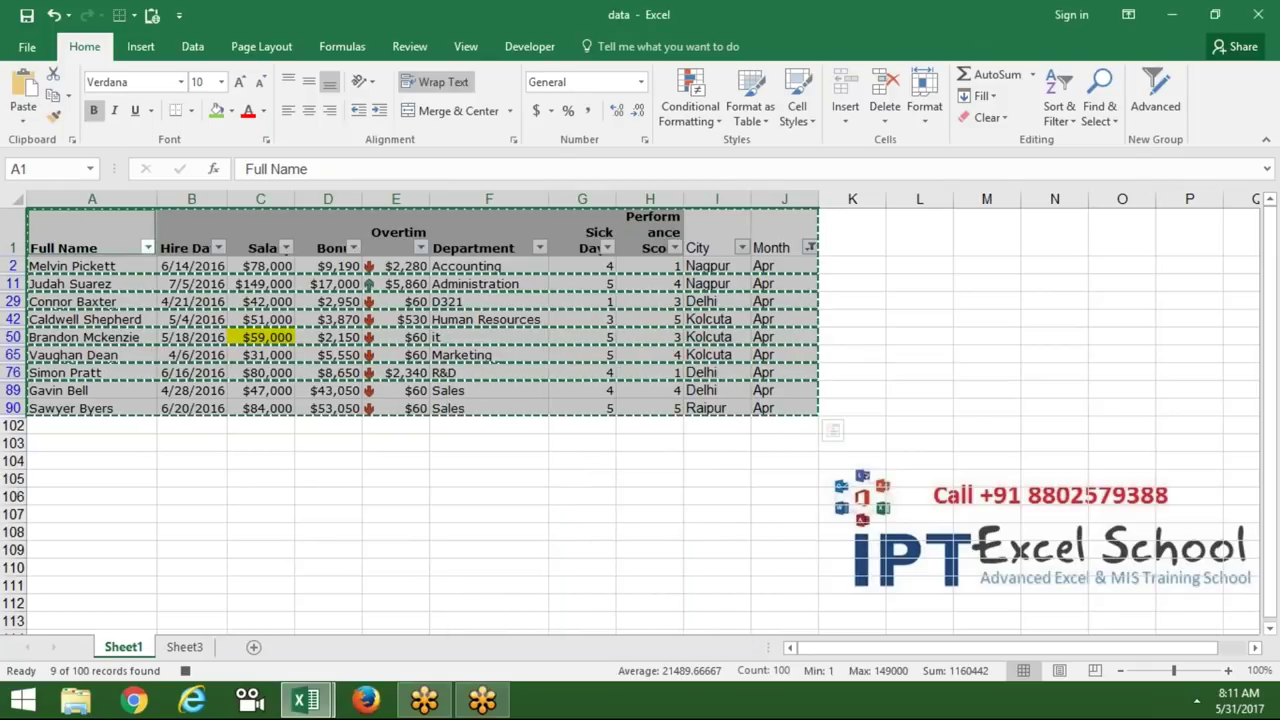
Paste the copied Apr rows into a new sheet and rename it Apr
{"action": "left_click", "coordinate": [253, 647]}
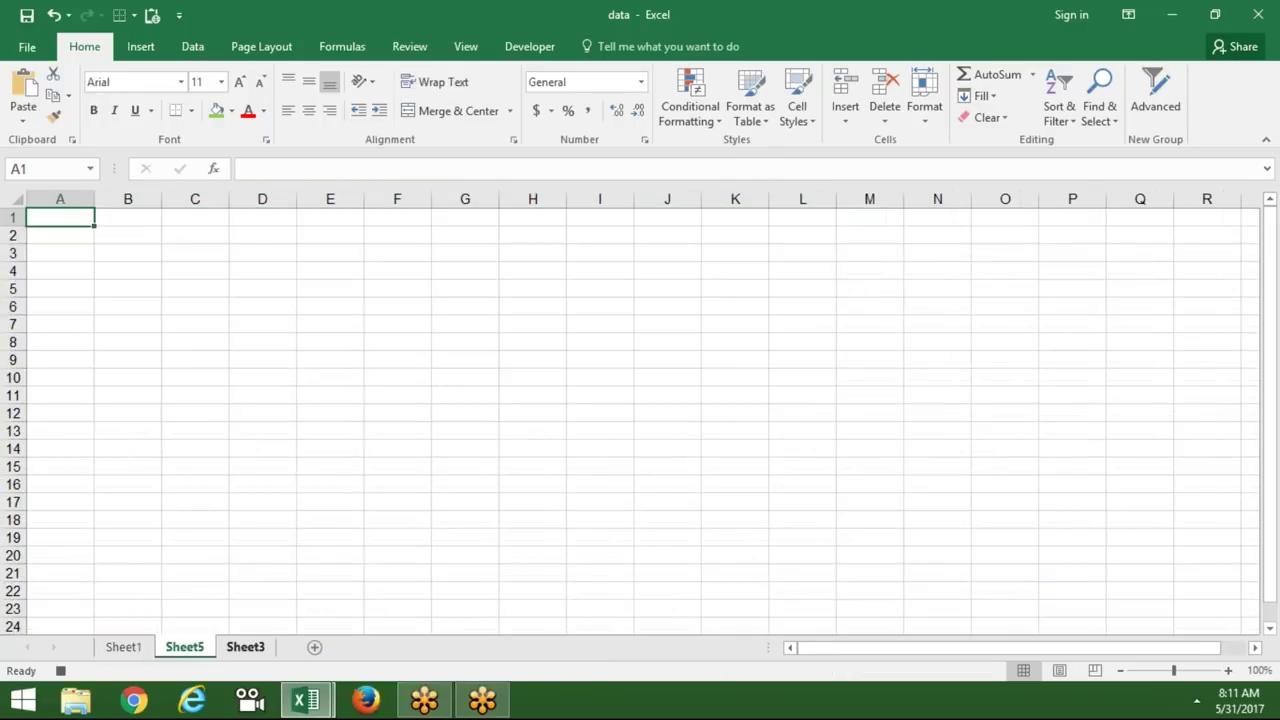
{"action": "key", "text": "ctrl+v"}
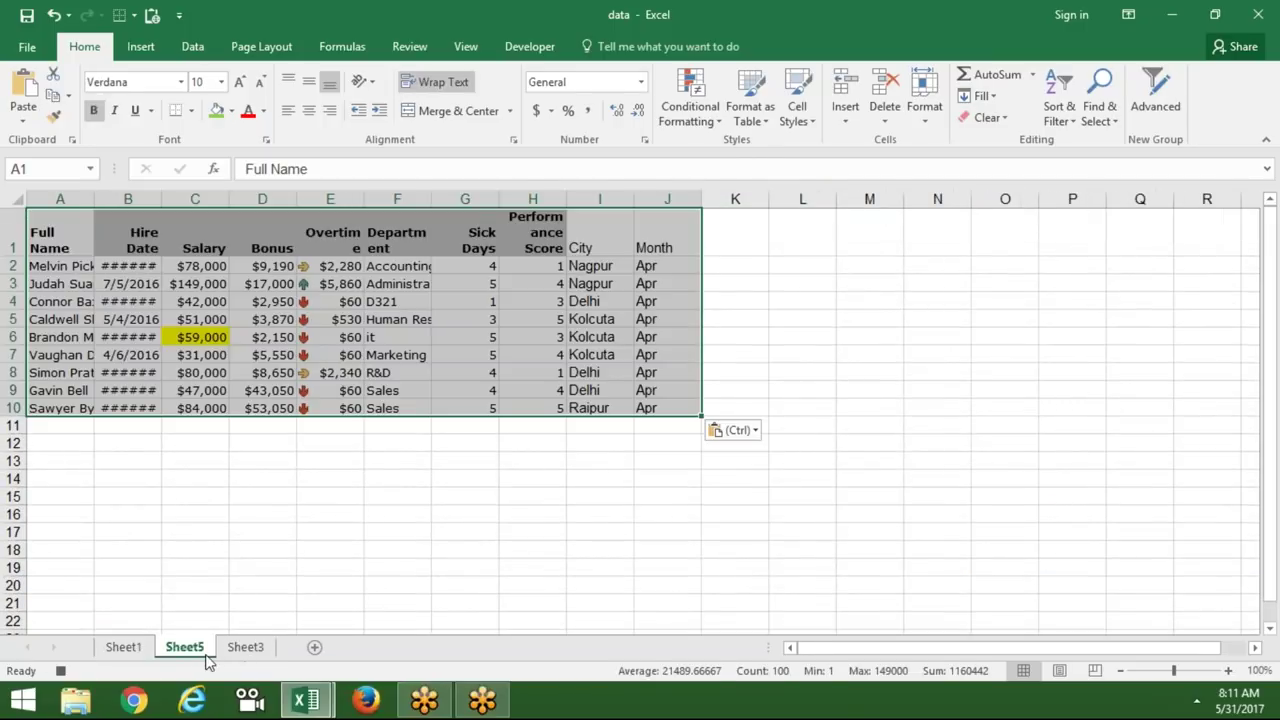
{"action": "double_click", "coordinate": [197, 648]}
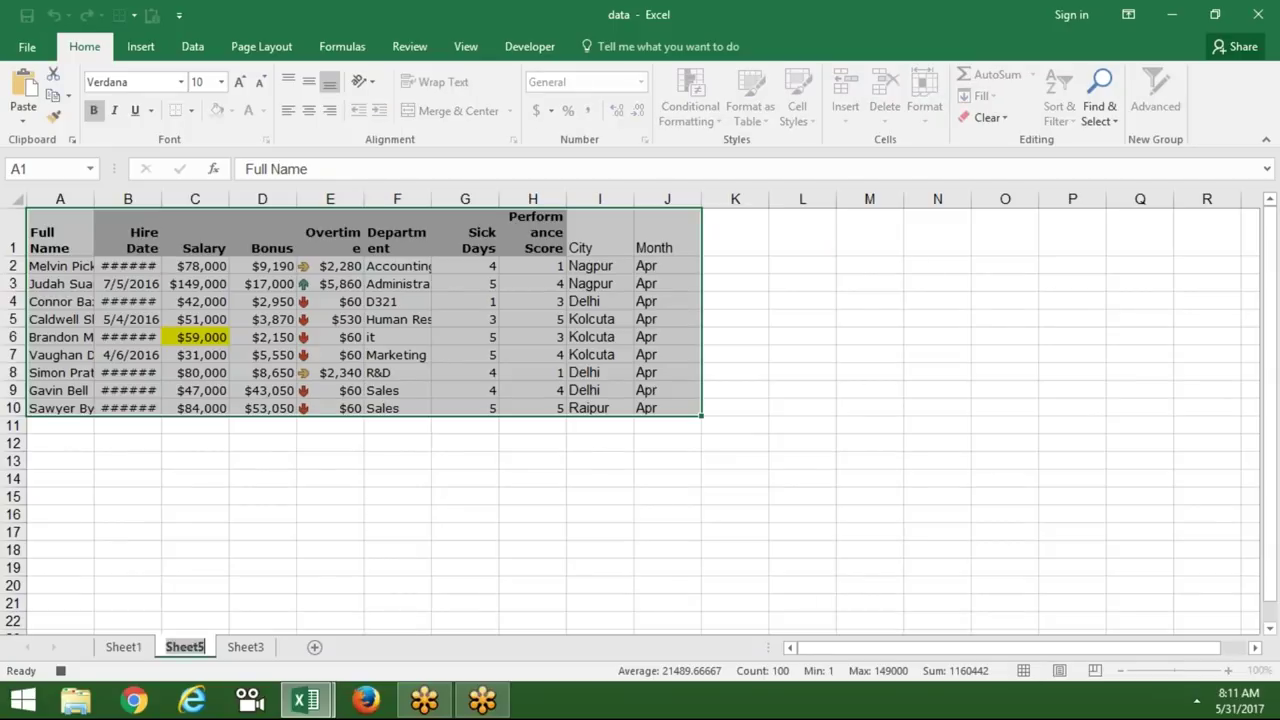
{"action": "type", "text": "Apr"}
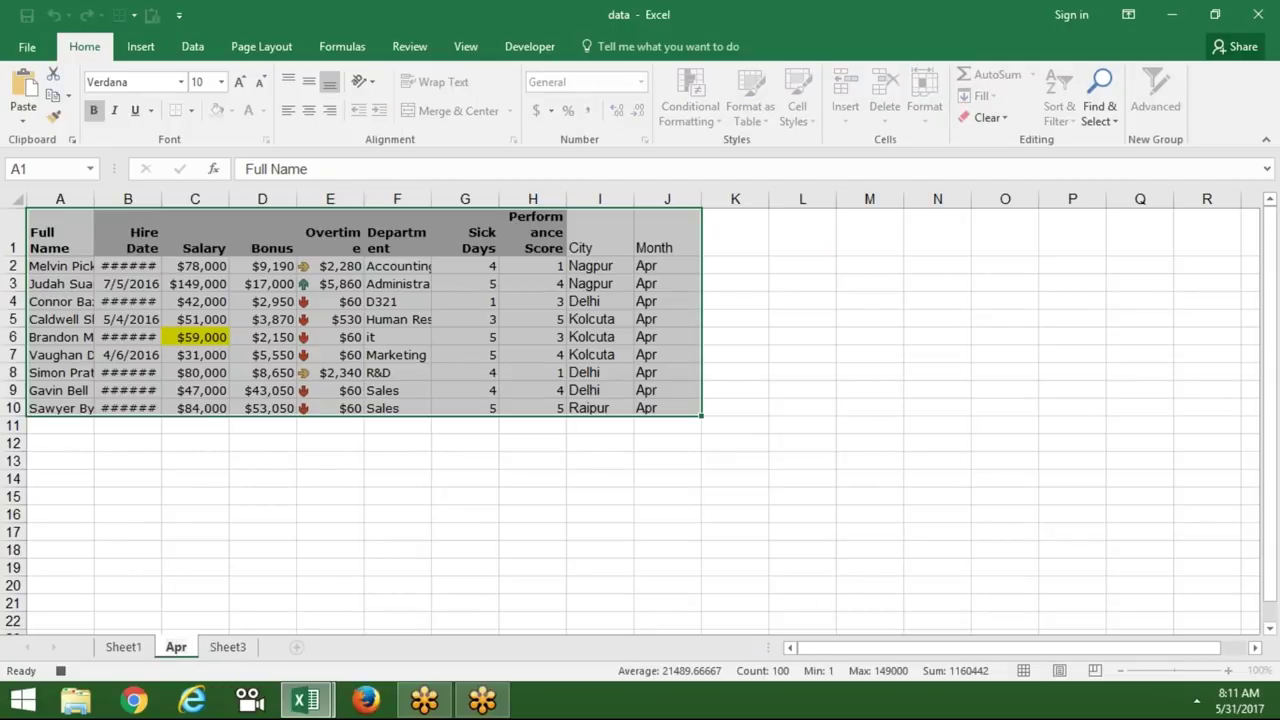
{"action": "left_click", "coordinate": [200, 551]}
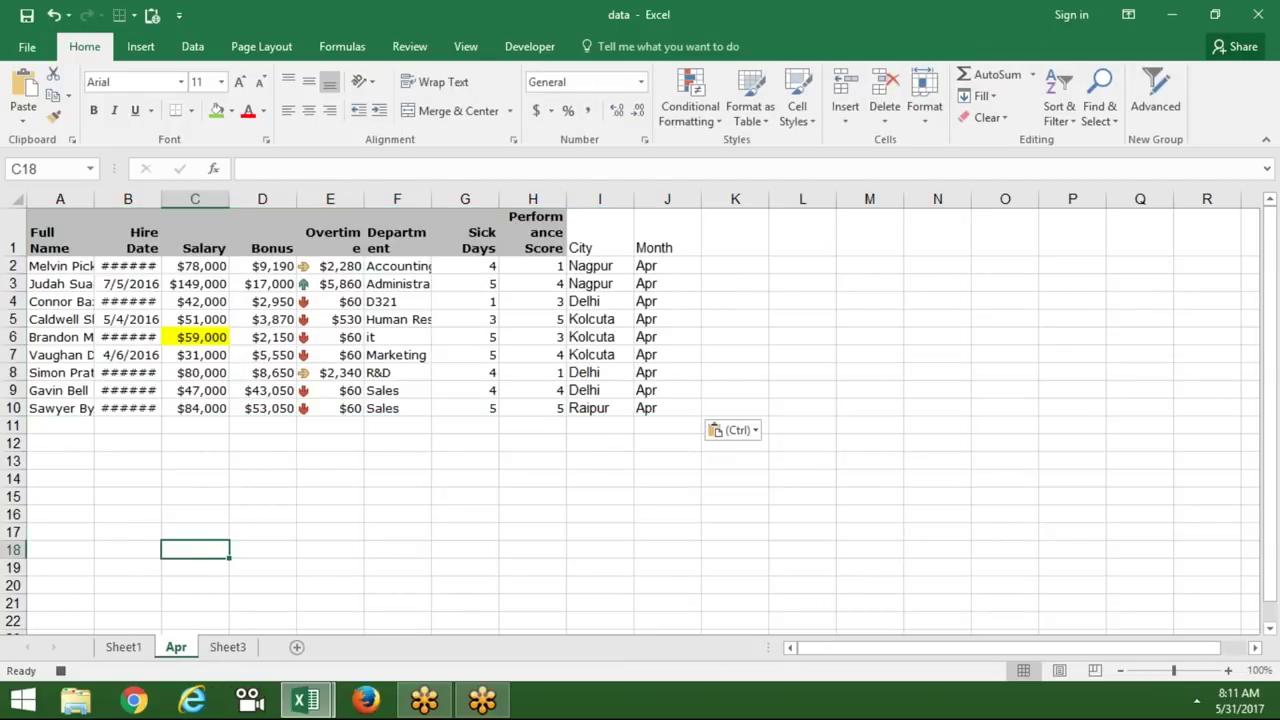
{"action": "right_click", "coordinate": [176, 648]}
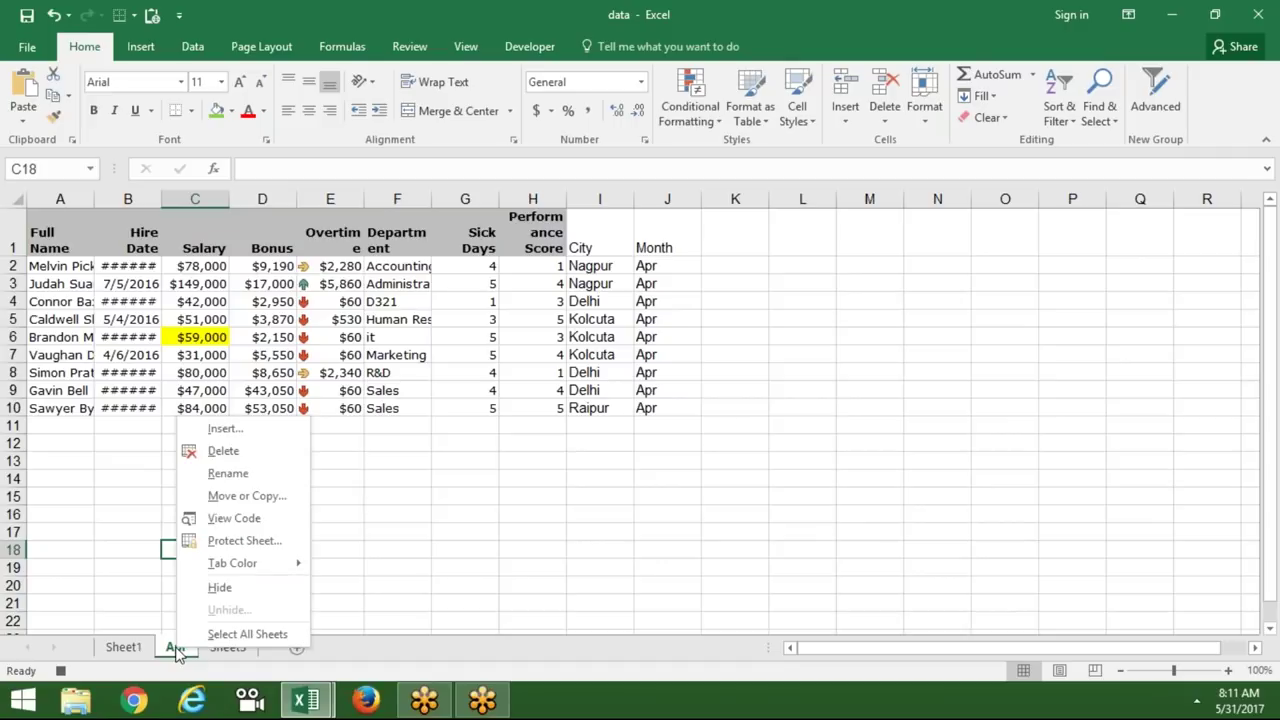
Set up Move or Copy for the Apr sheet with (new book) as destination
{"action": "left_click", "coordinate": [248, 496]}
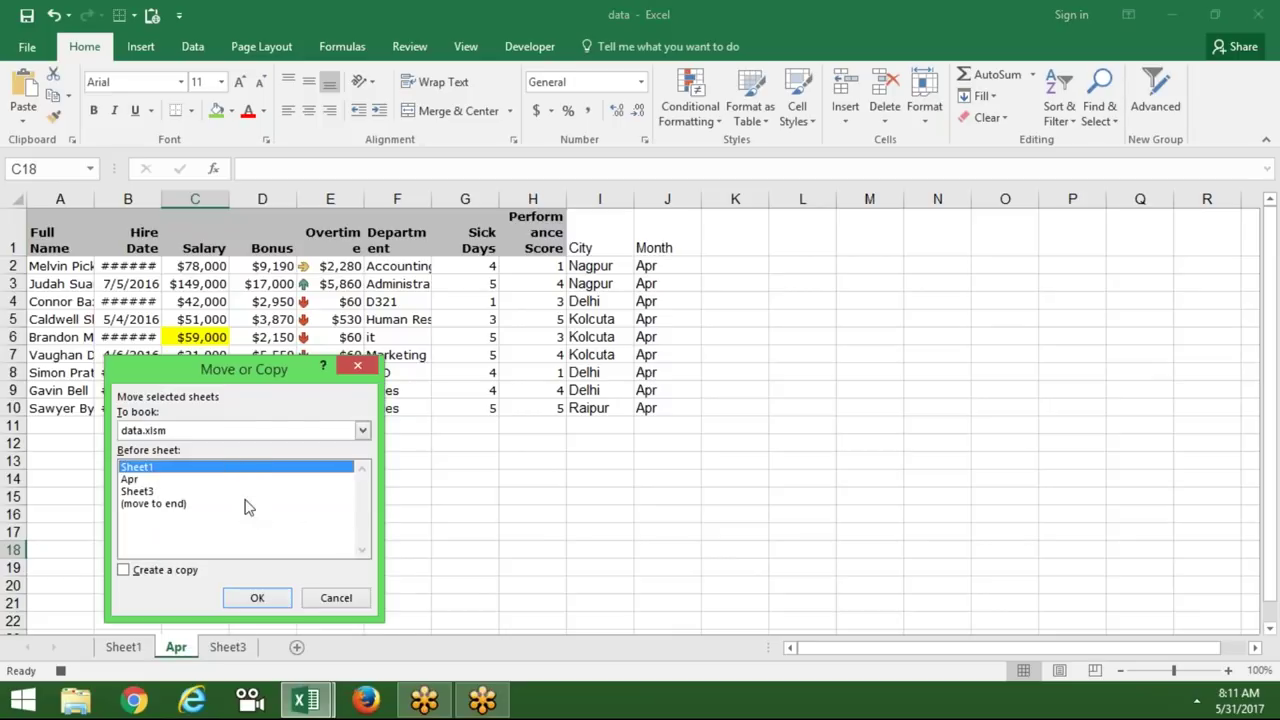
{"action": "left_click", "coordinate": [225, 437]}
{"action": "left_click", "coordinate": [225, 449]}
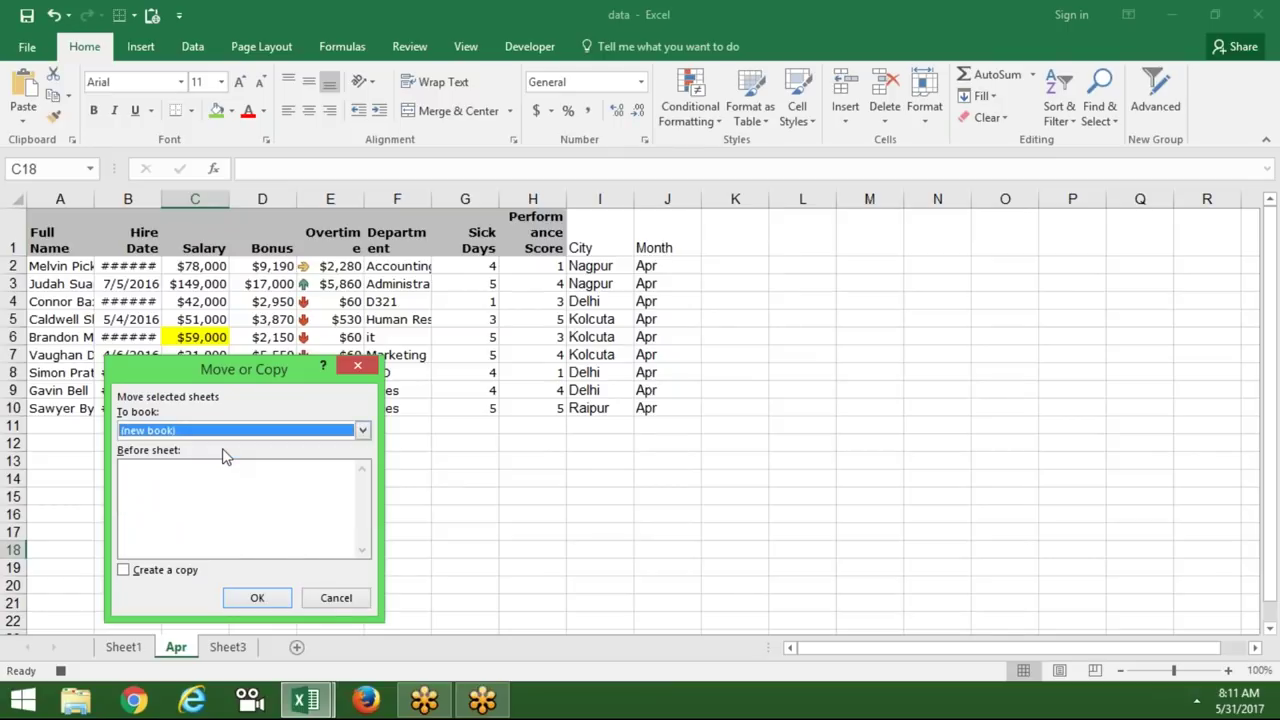
Move the Apr sheet into a new workbook and browse Save As to E:\2017\may
{"action": "left_click", "coordinate": [257, 598]}
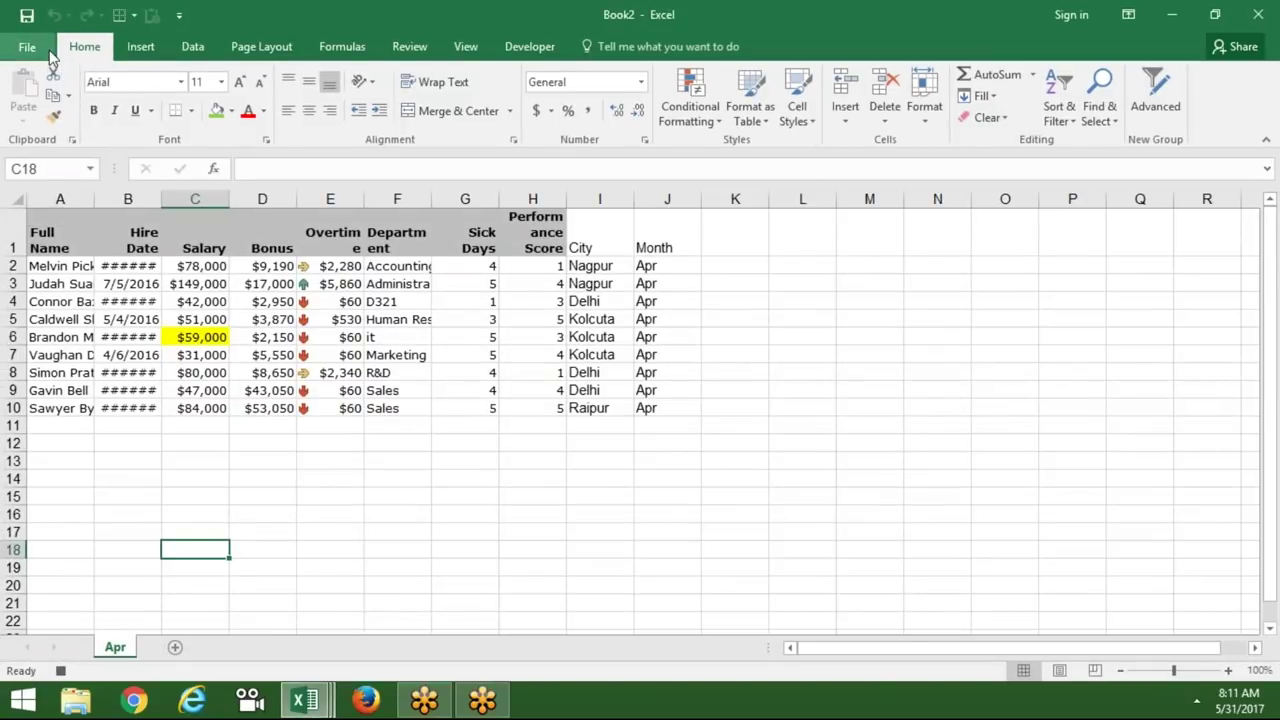
{"action": "left_click", "coordinate": [26, 15]}
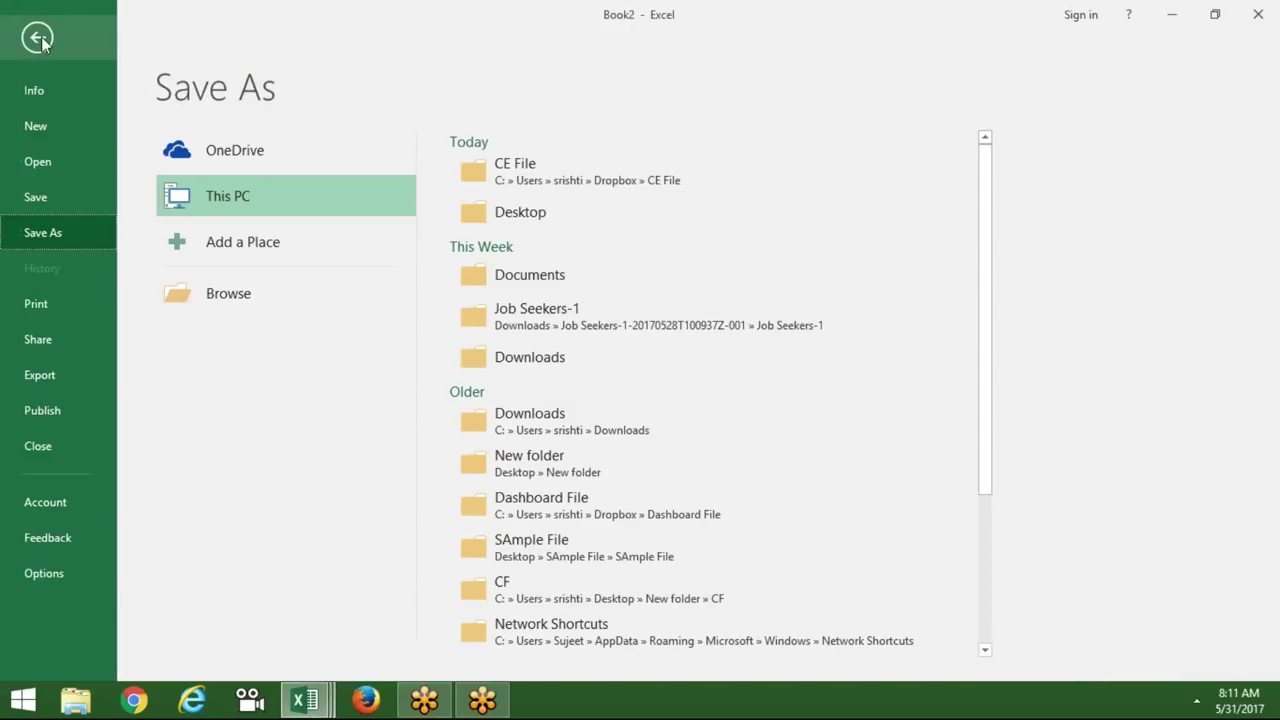
{"action": "left_click", "coordinate": [225, 295]}
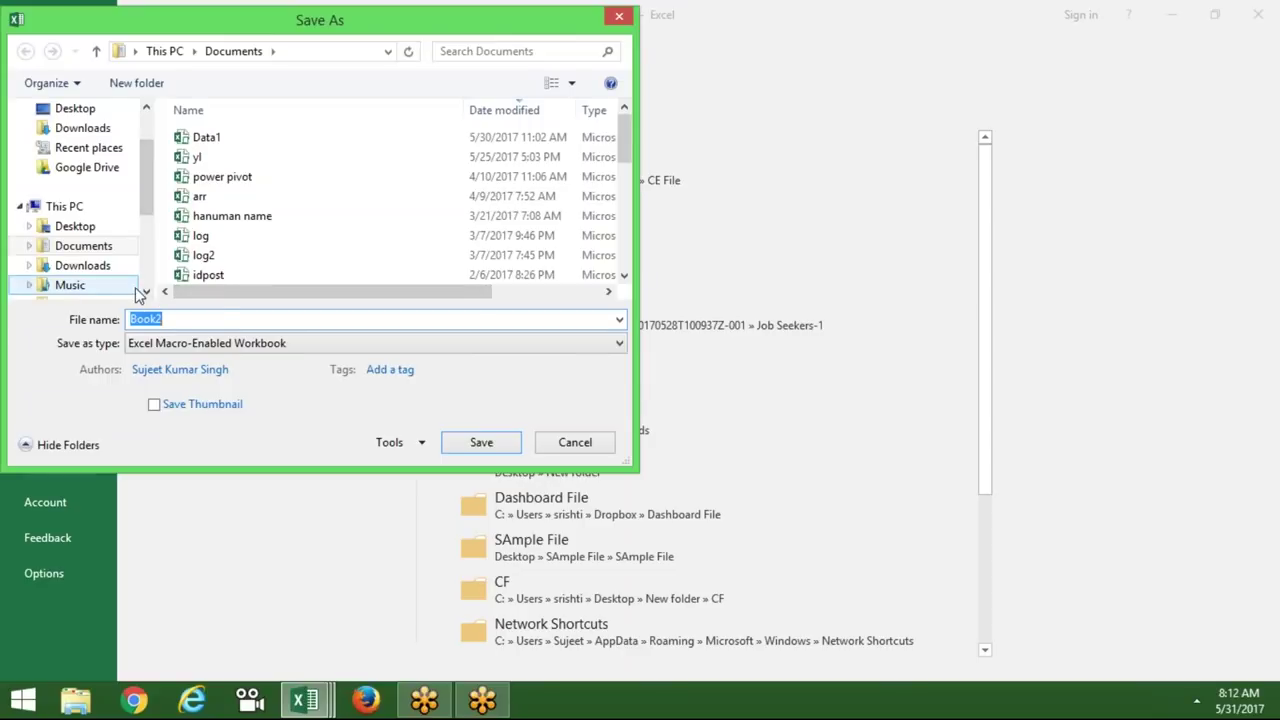
{"action": "left_click", "coordinate": [146, 291]}
{"action": "left_click", "coordinate": [146, 291]}
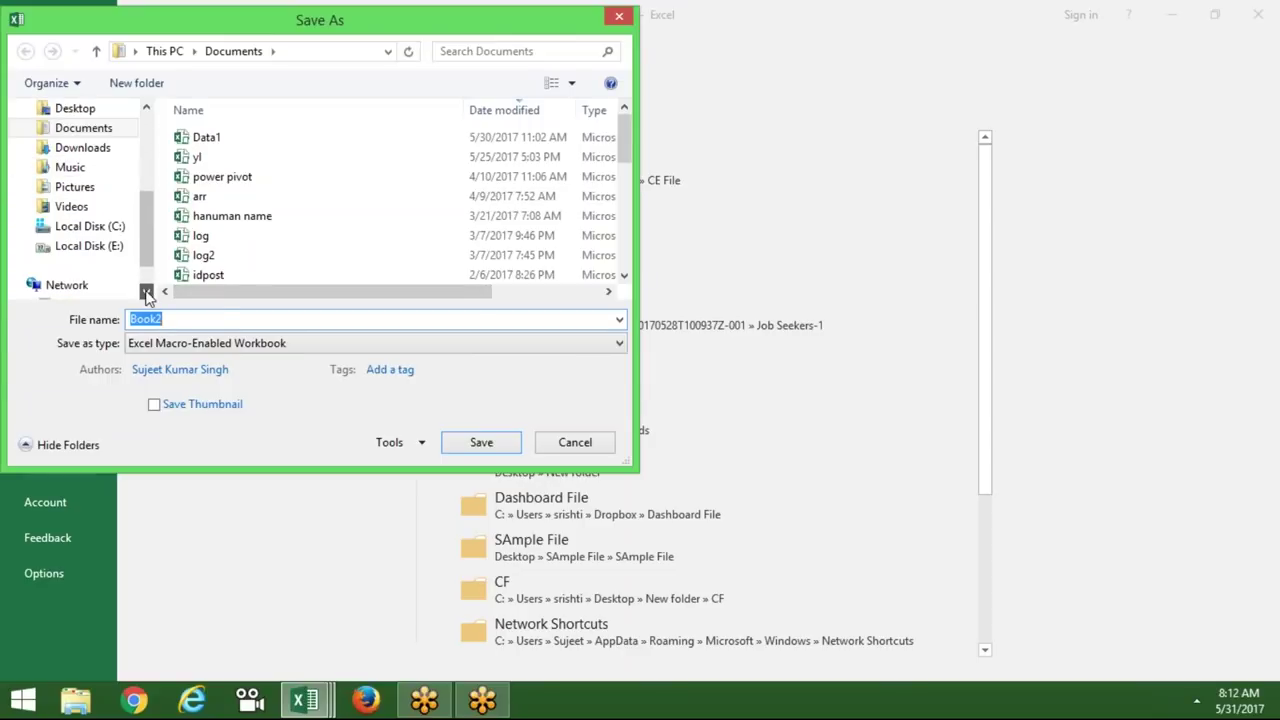
{"action": "left_click", "coordinate": [80, 247]}
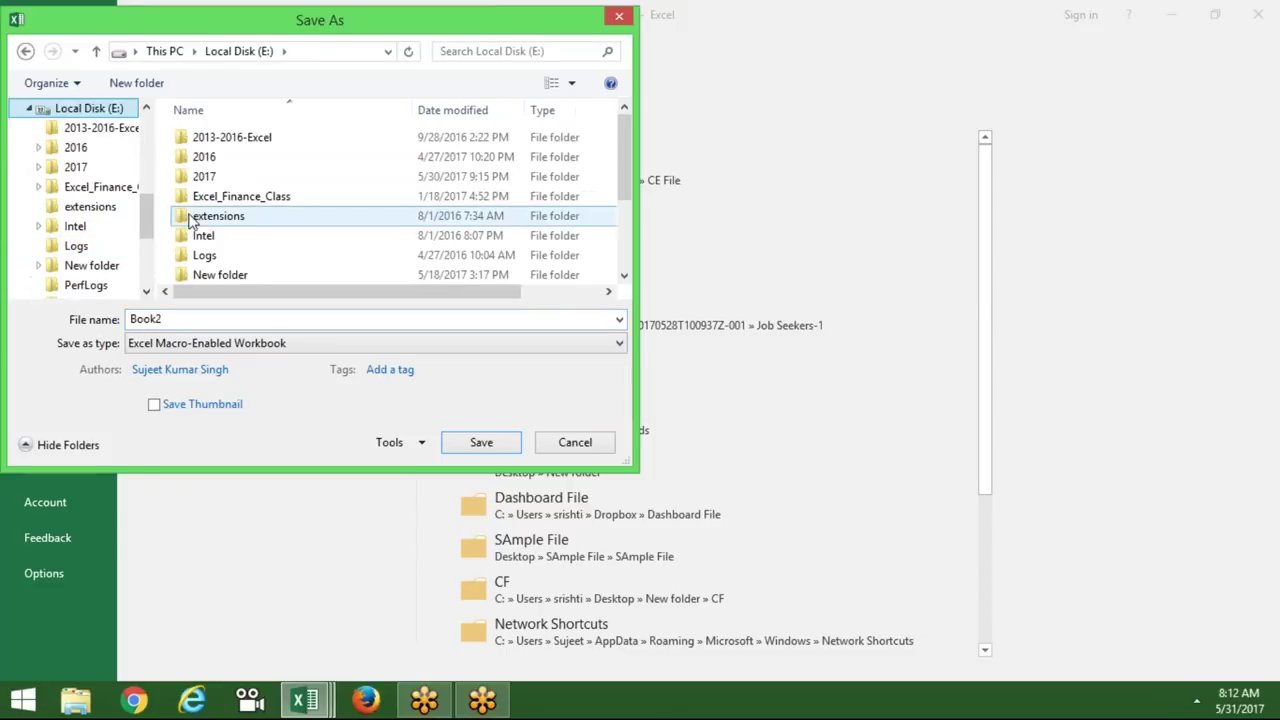
{"action": "left_click", "coordinate": [220, 163]}
{"action": "double_click", "coordinate": [222, 163]}
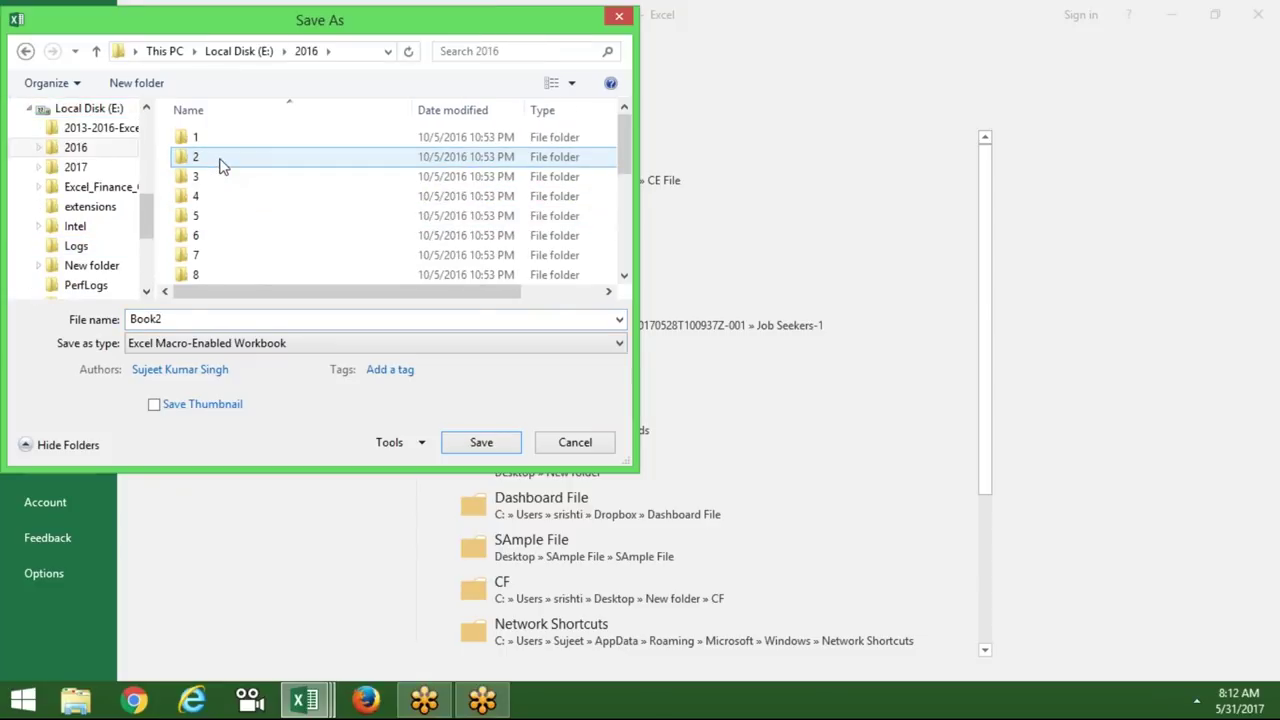
{"action": "left_click", "coordinate": [26, 53]}
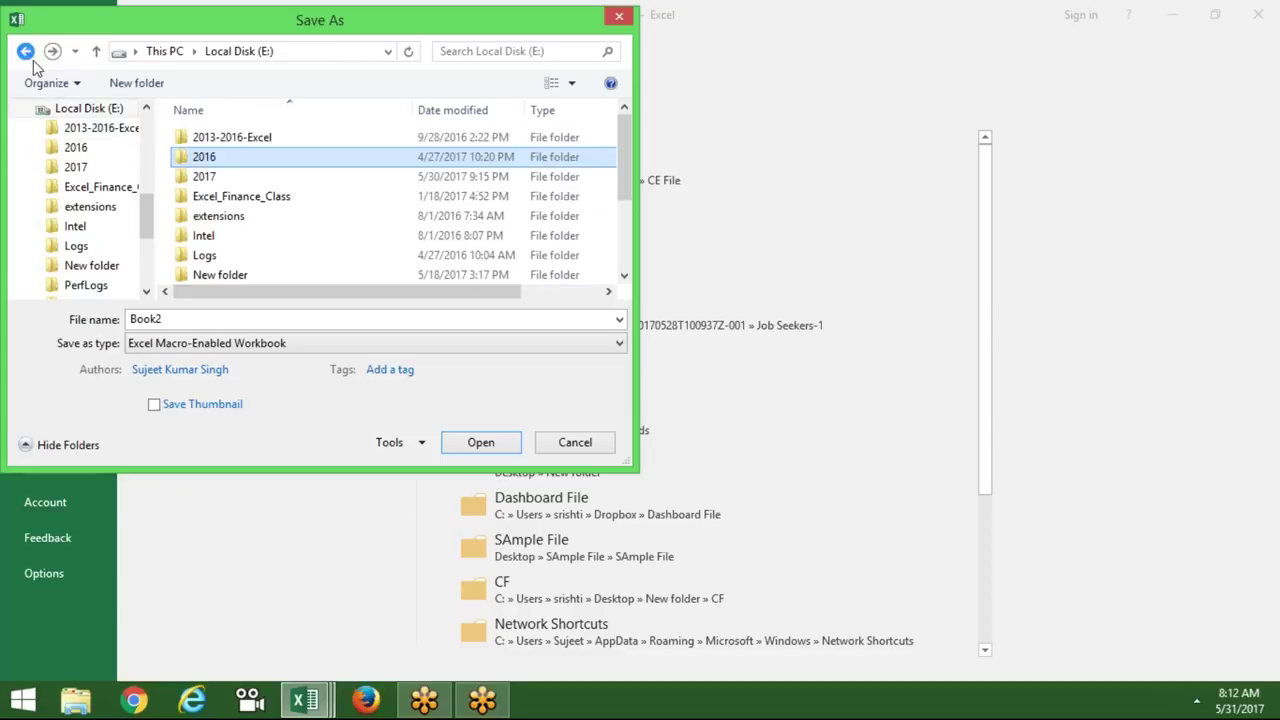
{"action": "double_click", "coordinate": [195, 178]}
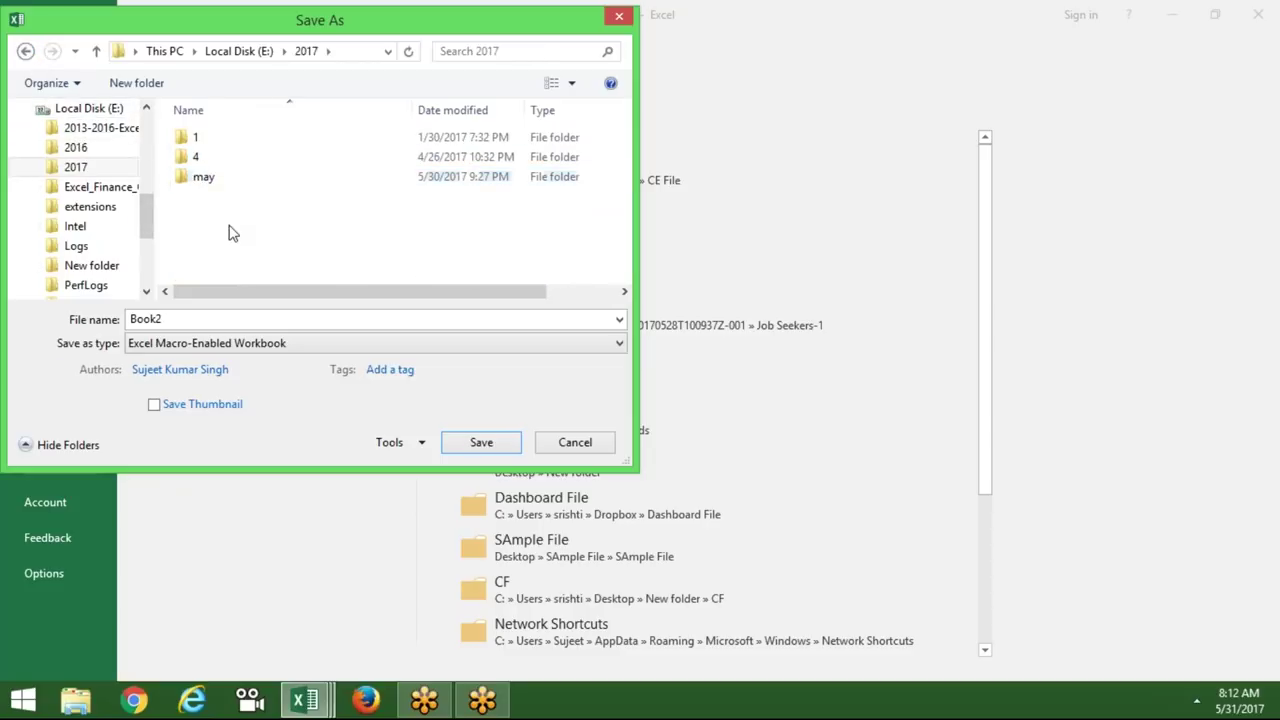
{"action": "left_click", "coordinate": [224, 186]}
{"action": "double_click", "coordinate": [224, 186]}
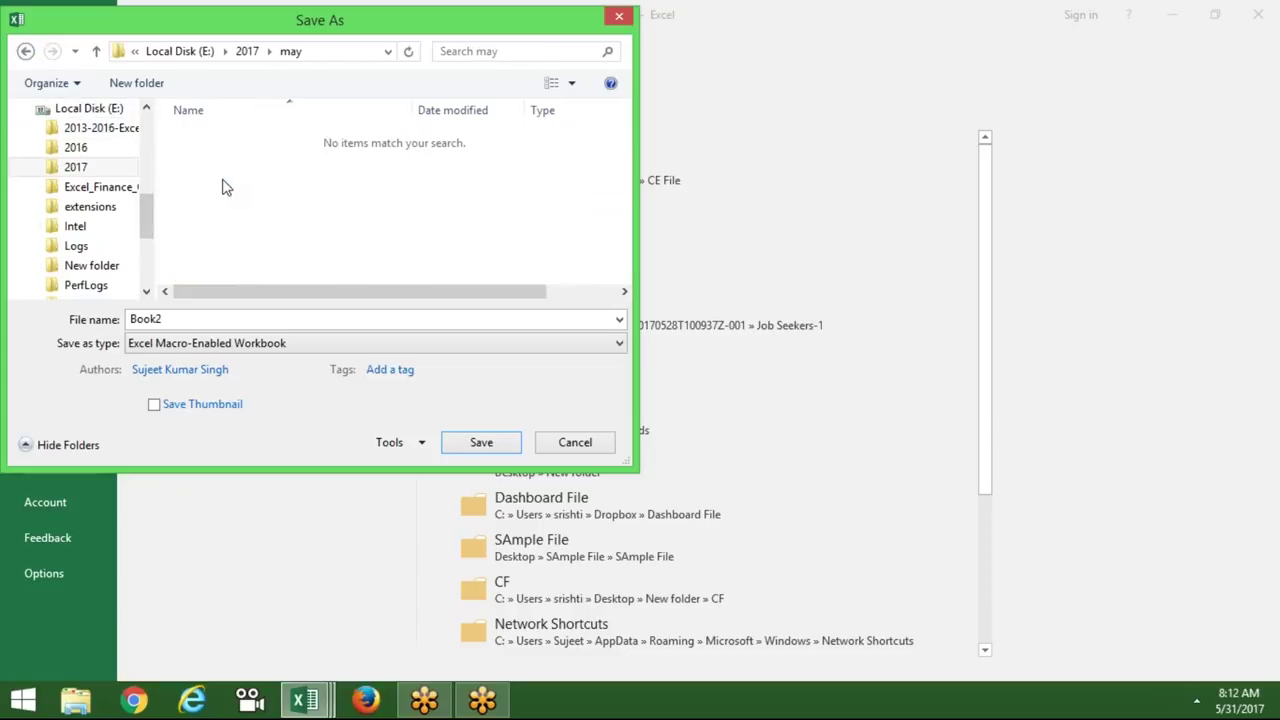
Save the workbook as Apr in Excel Workbook format
{"action": "left_click", "coordinate": [358, 321]}
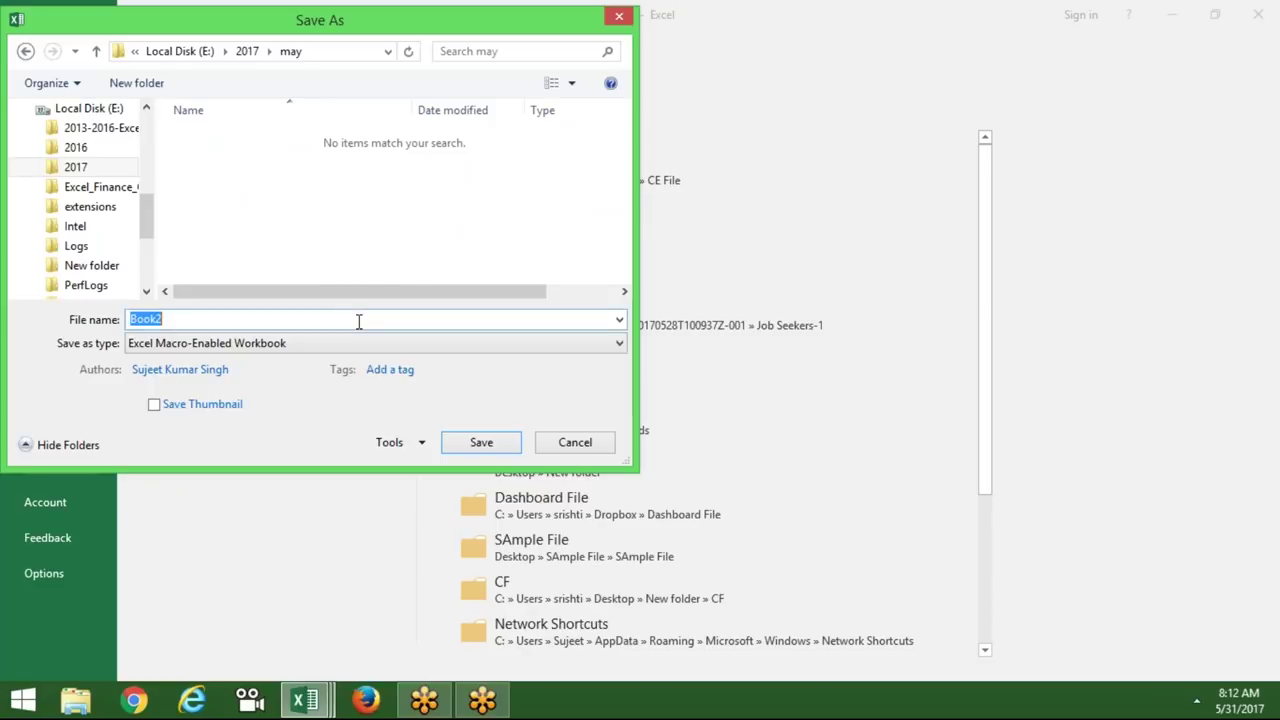
{"action": "type", "text": "Apr"}
{"action": "left_click", "coordinate": [350, 348]}
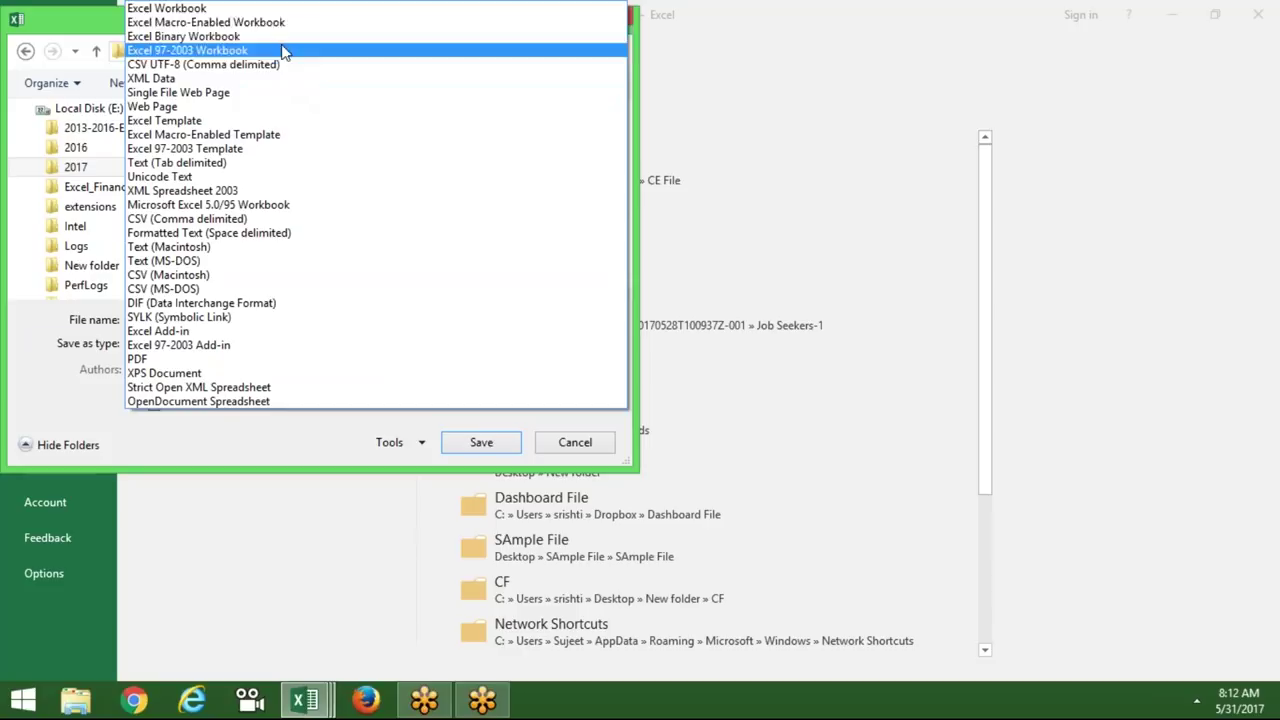
{"action": "left_click", "coordinate": [275, 8]}
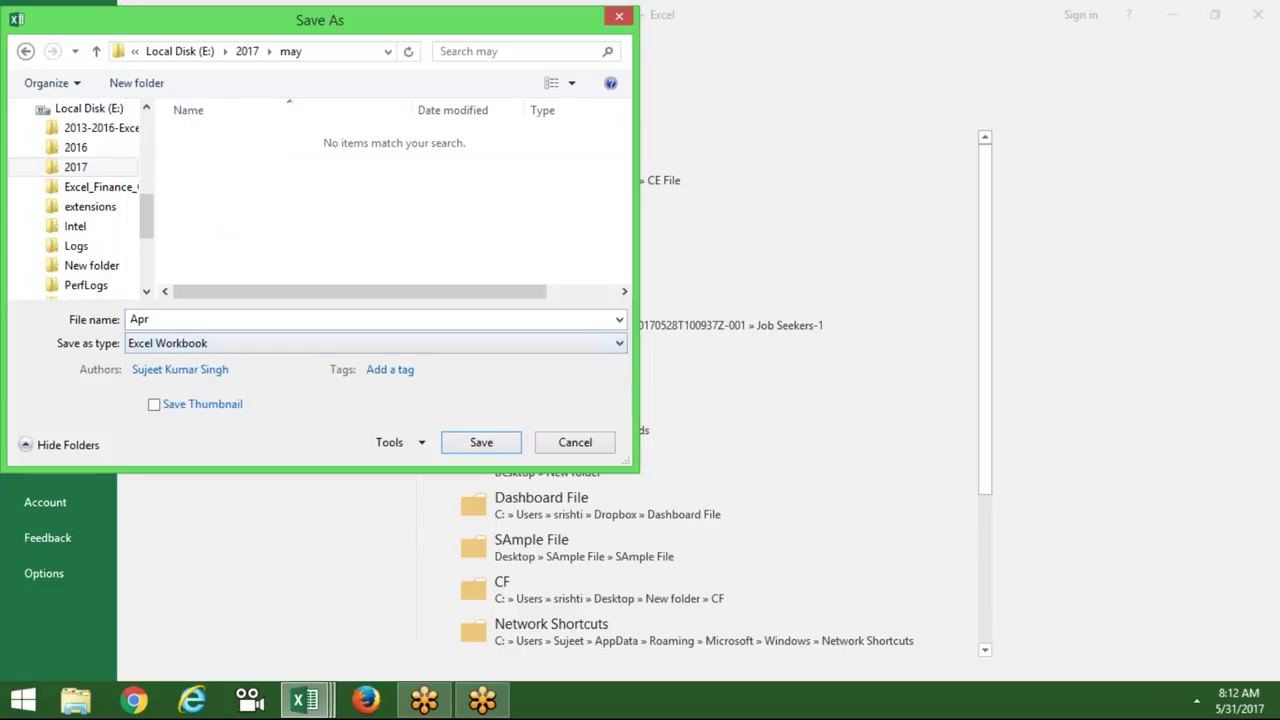
{"action": "left_click", "coordinate": [482, 448]}
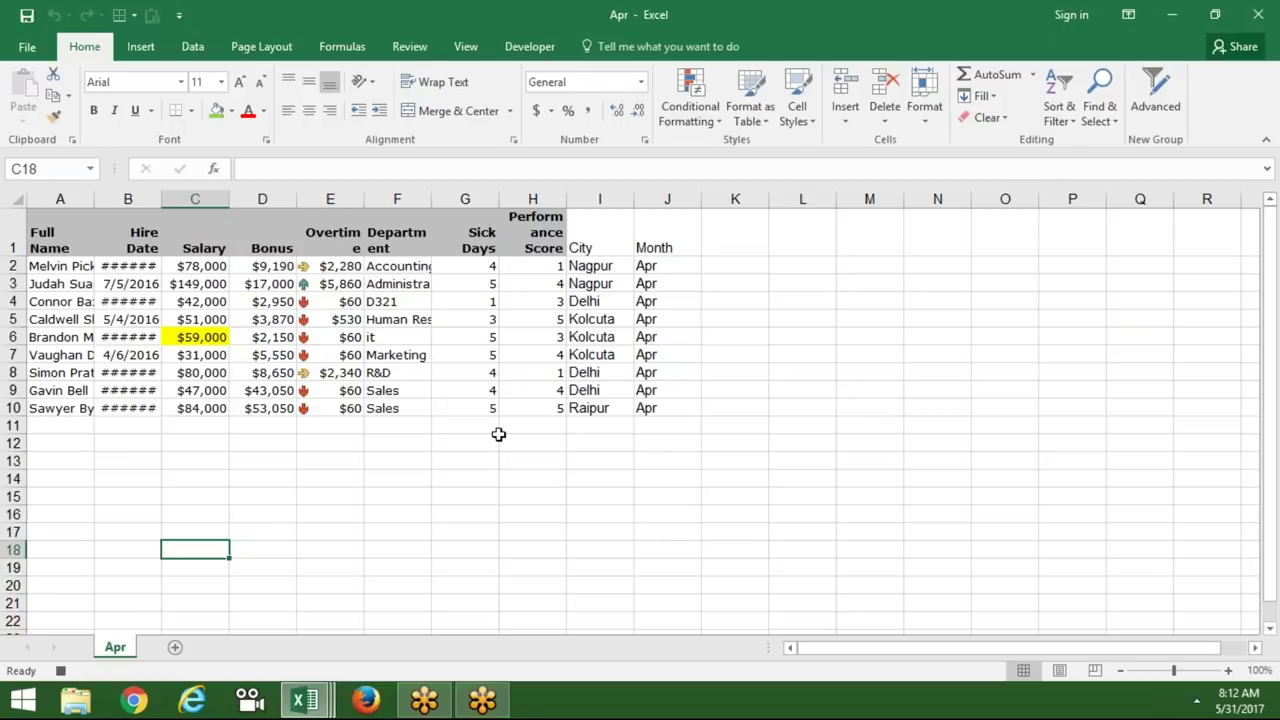
Close the Apr workbook, stop macro recording, and clear Sheet1's filter
{"action": "left_click", "coordinate": [1258, 14]}
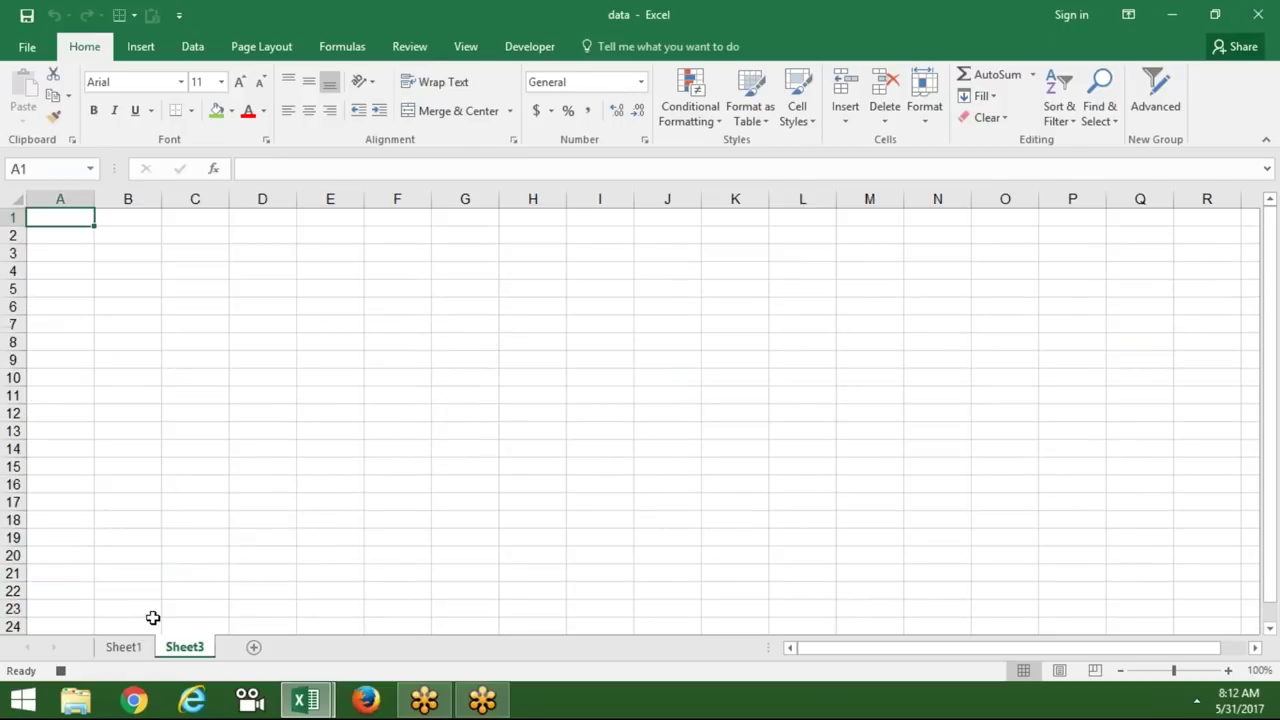
{"action": "left_click", "coordinate": [122, 647]}
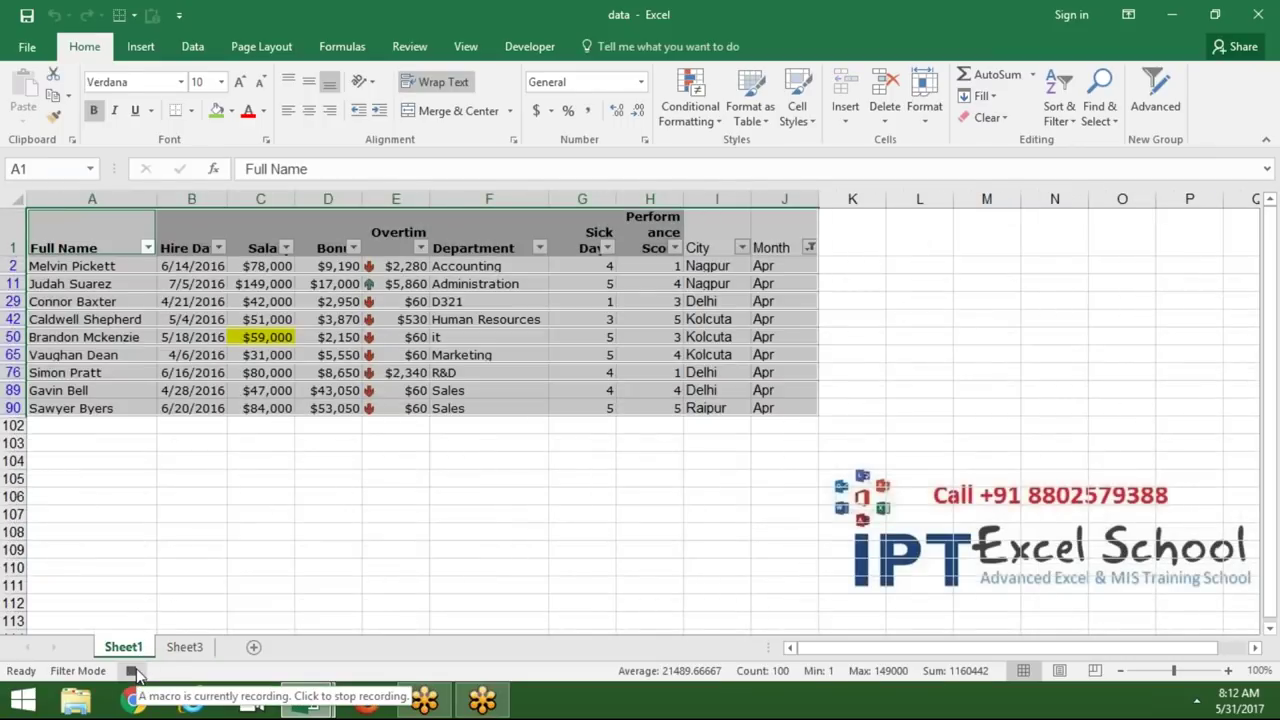
{"action": "left_click", "coordinate": [133, 672]}
{"action": "left_click", "coordinate": [360, 408]}
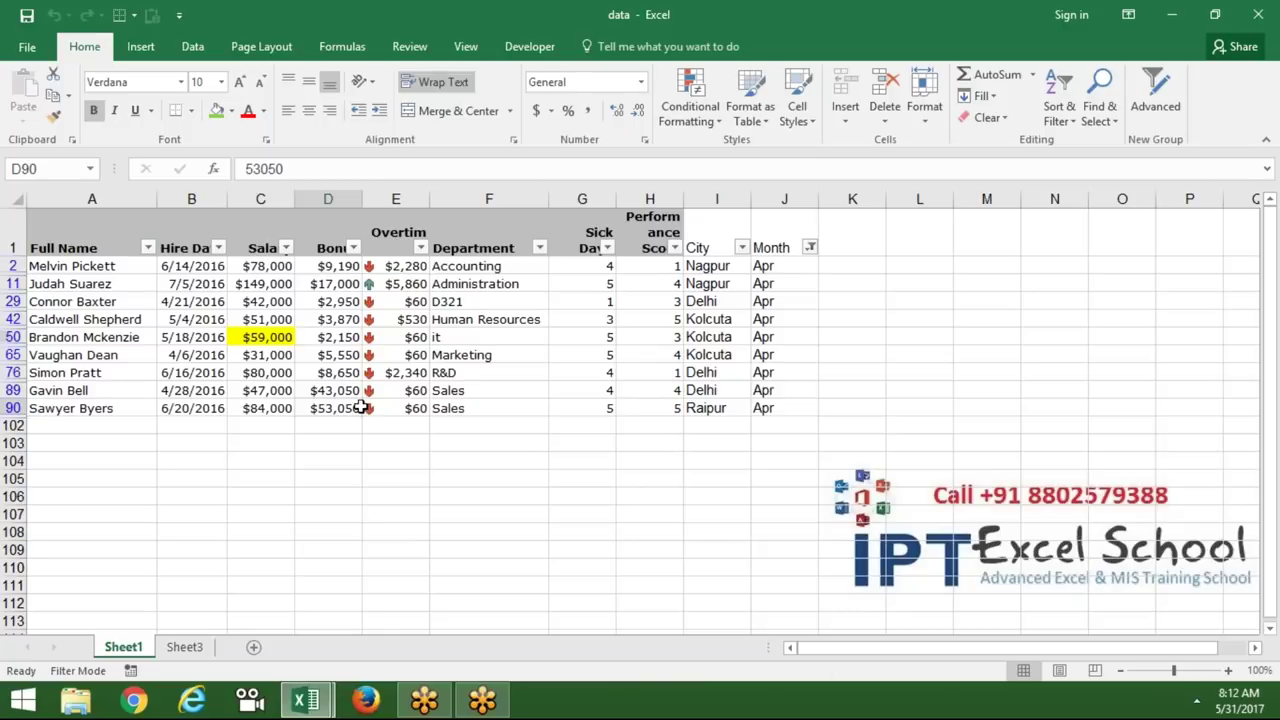
{"action": "key", "text": "ctrl+shift+l"}
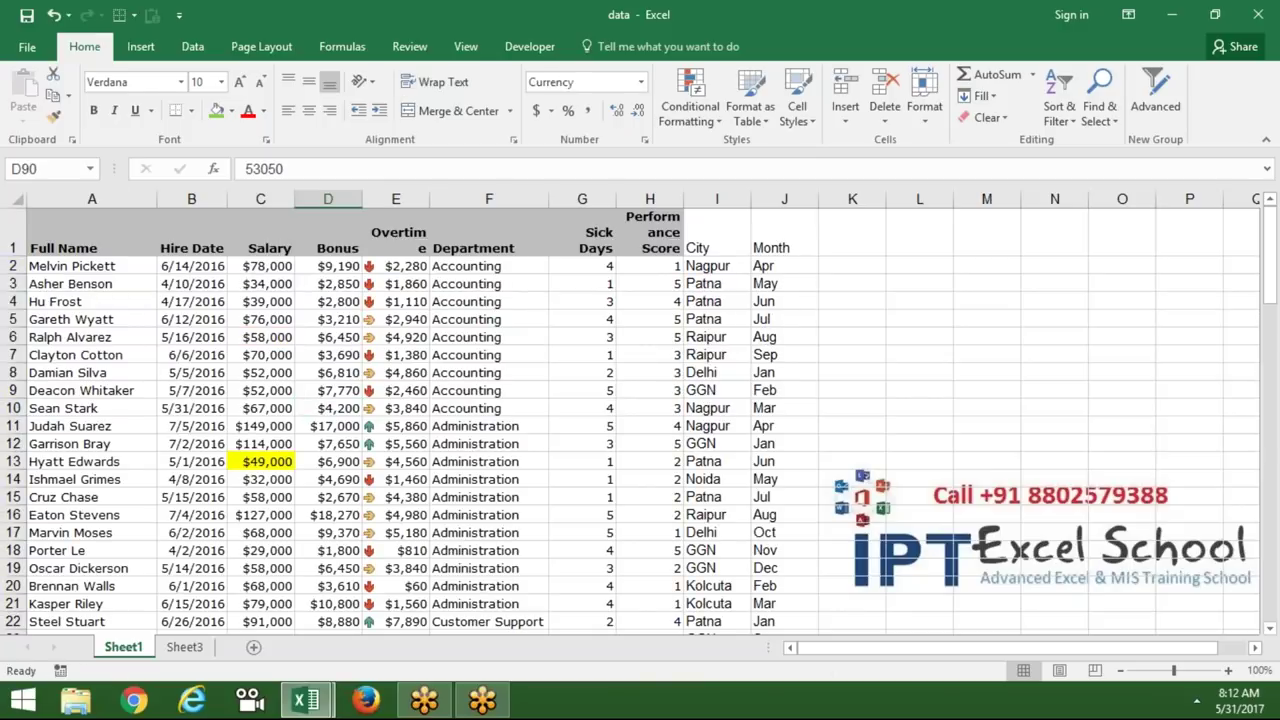
Open Macro1 for editing from the Developer tab's Macros list
{"action": "left_click", "coordinate": [512, 50]}
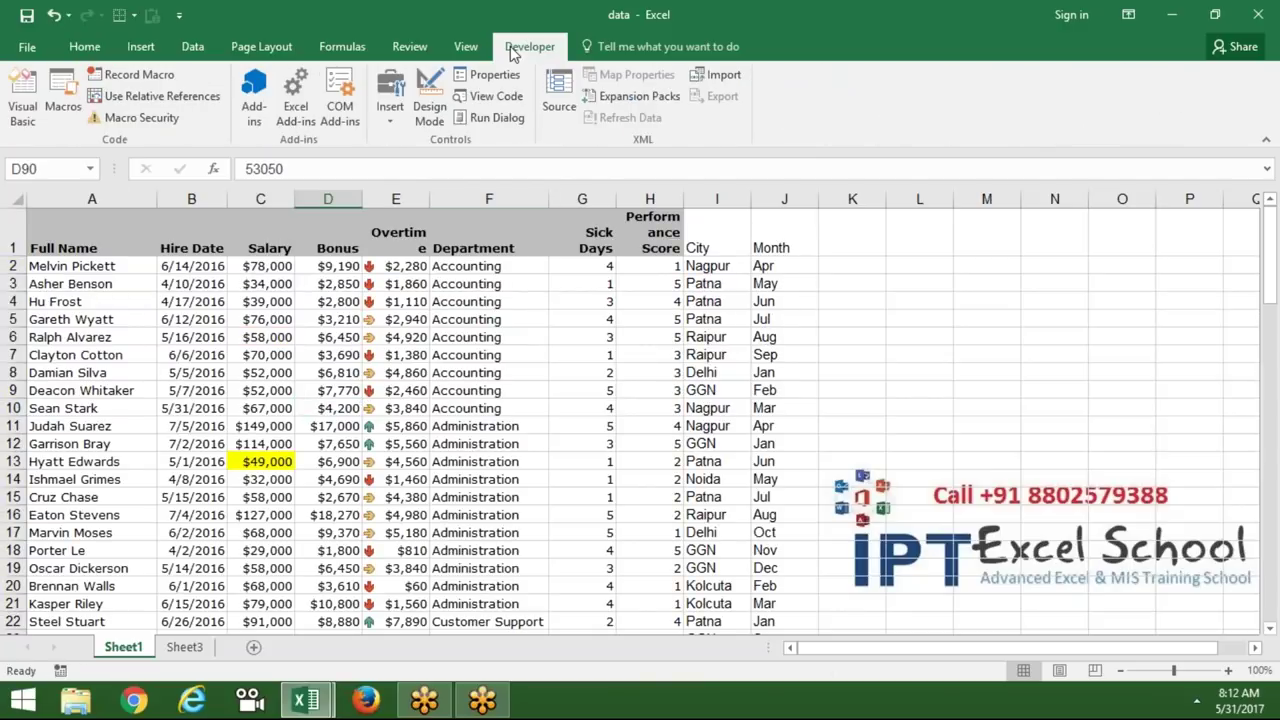
{"action": "left_click", "coordinate": [62, 105]}
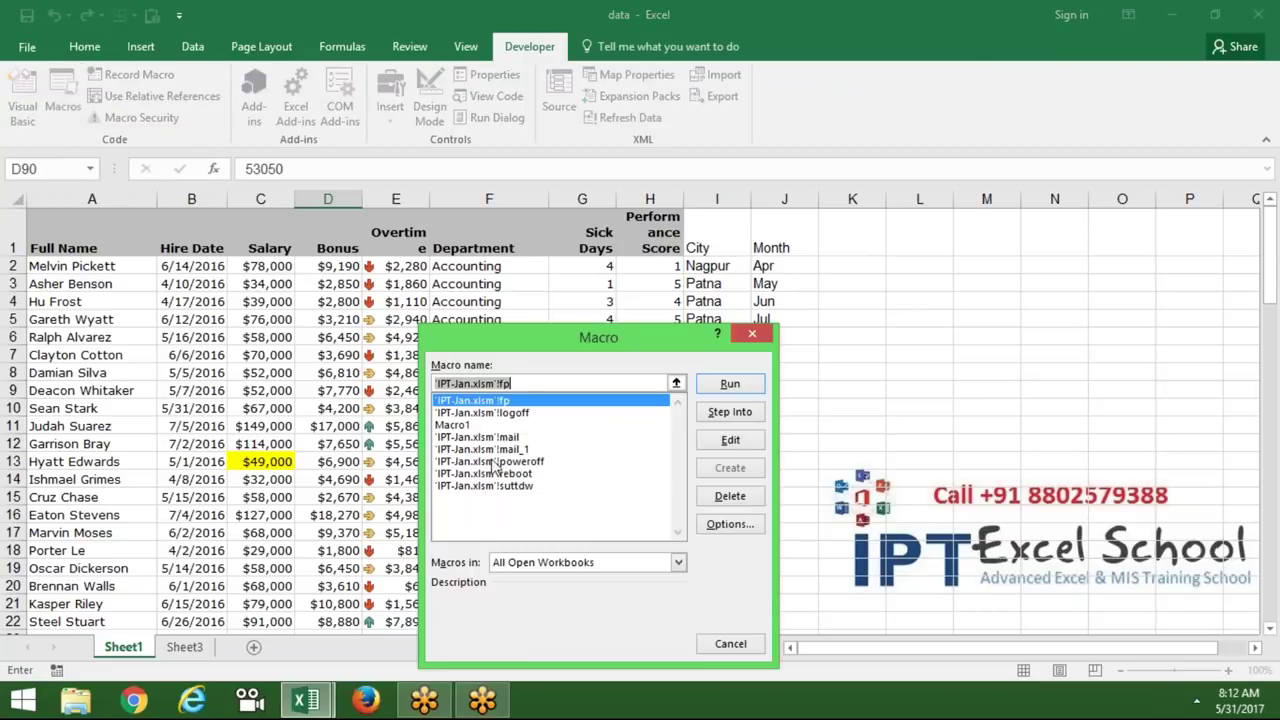
{"action": "left_click", "coordinate": [498, 426]}
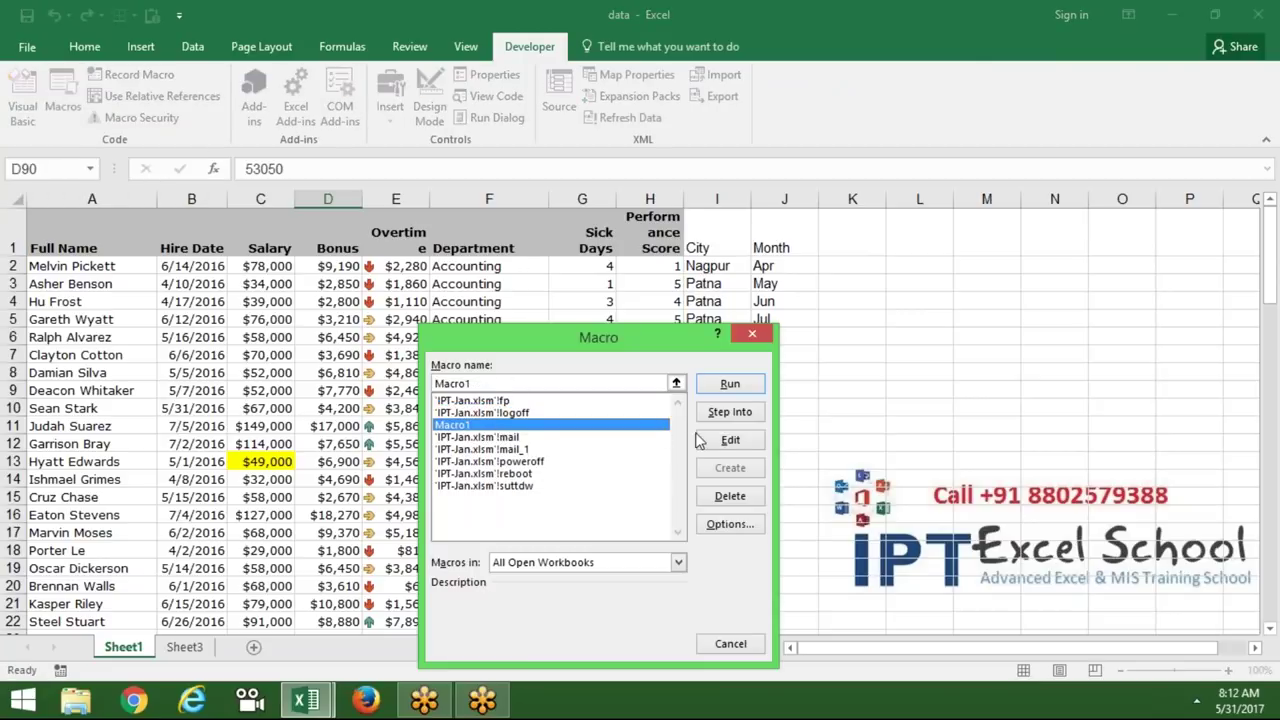
{"action": "left_click", "coordinate": [730, 440]}
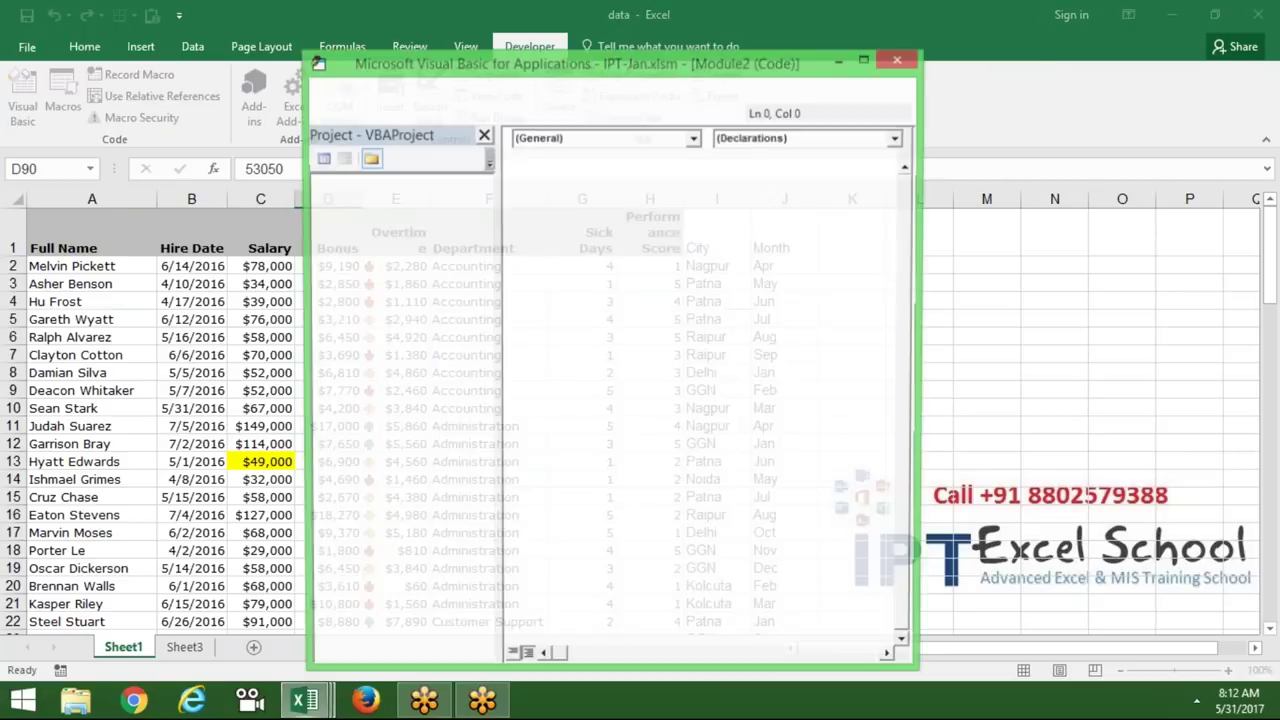
Delete the Selection.AutoFilter line from Macro1's code
{"action": "left_click", "coordinate": [578, 333]}
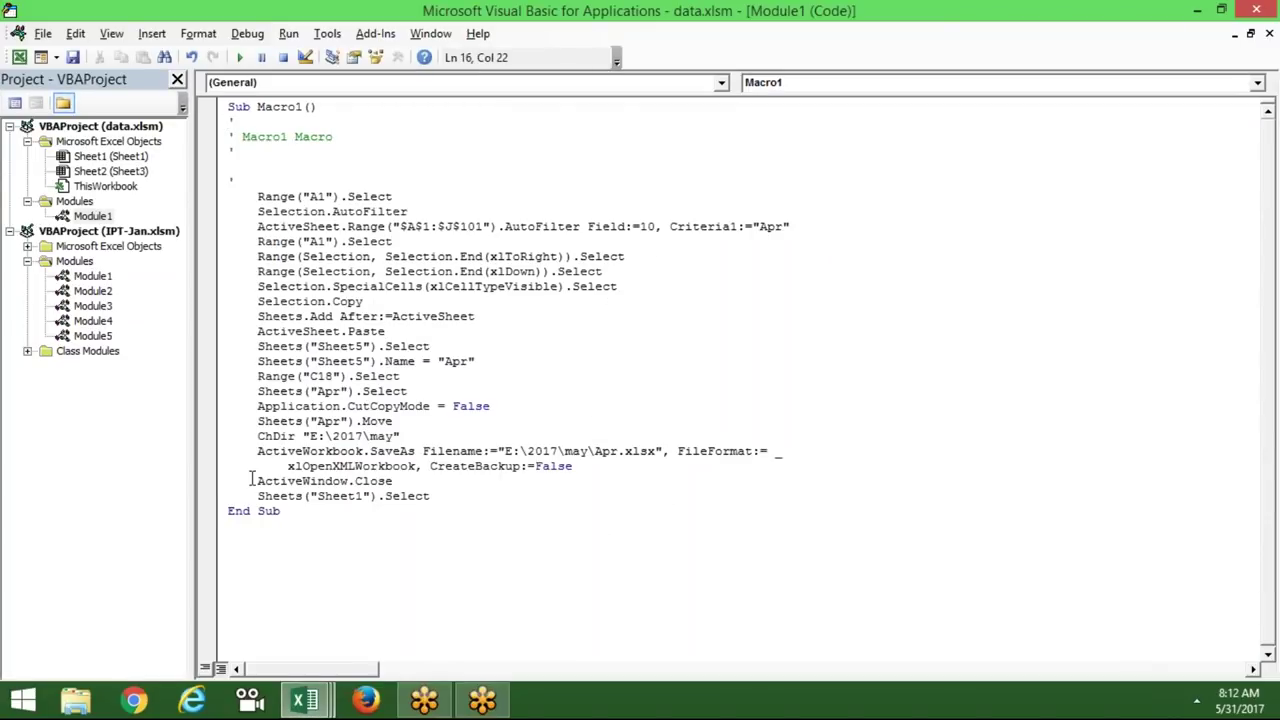
{"action": "left_click", "coordinate": [228, 511]}
{"action": "key", "text": "Return"}
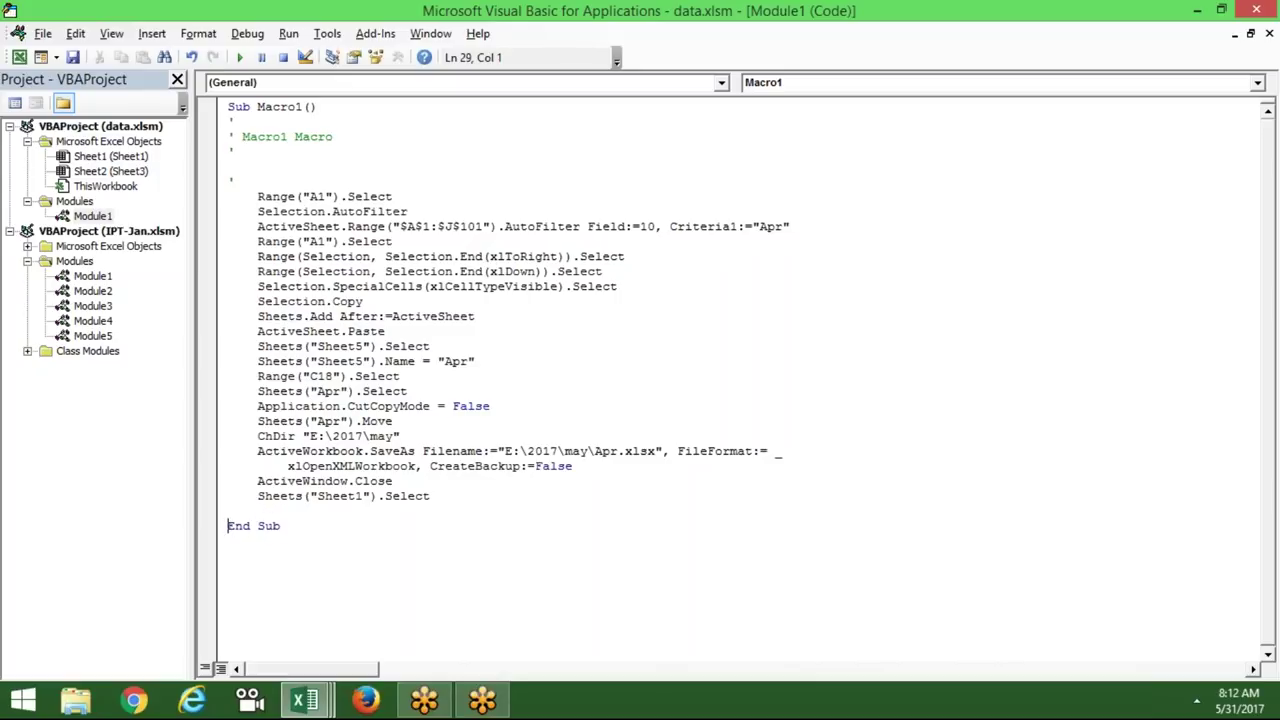
{"action": "left_click_drag", "start_coordinate": [408, 212], "coordinate": [258, 212]}
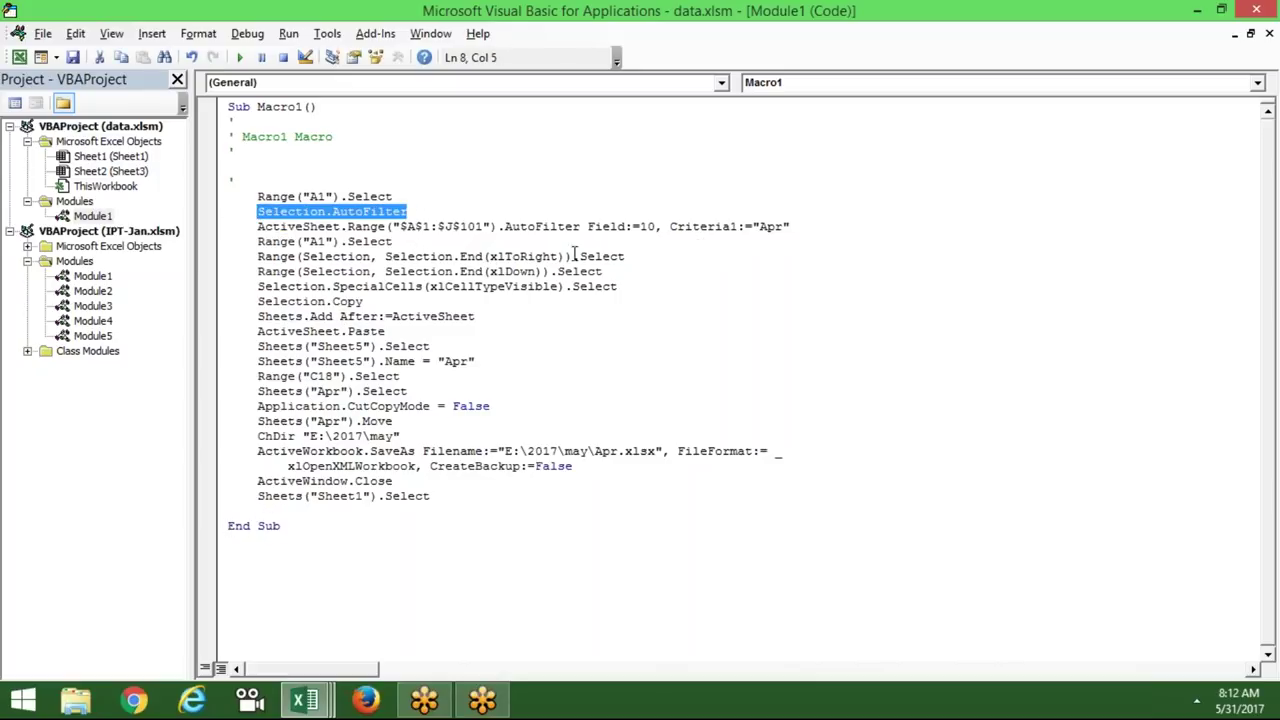
{"action": "key", "text": "Delete"}
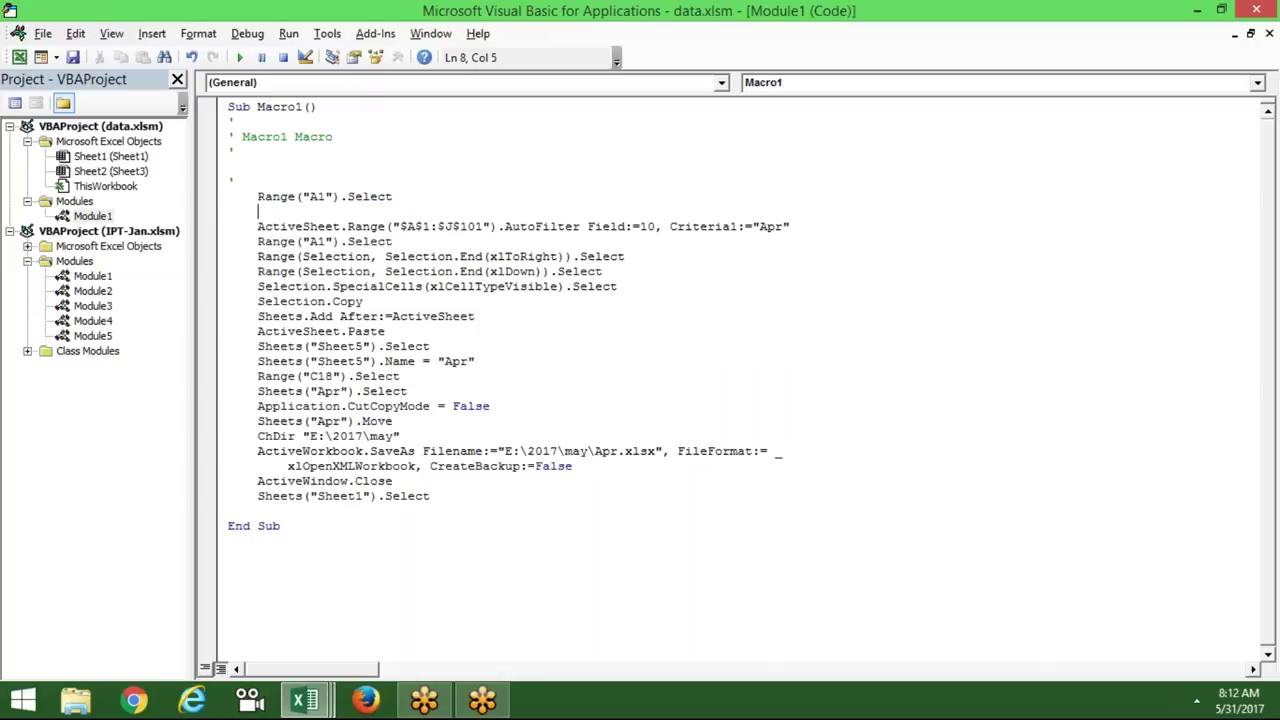
{"action": "key", "text": "Delete"}
{"action": "key", "text": "Delete"}
{"action": "key", "text": "Delete"}
{"action": "key", "text": "Delete"}
{"action": "key", "text": "Delete"}
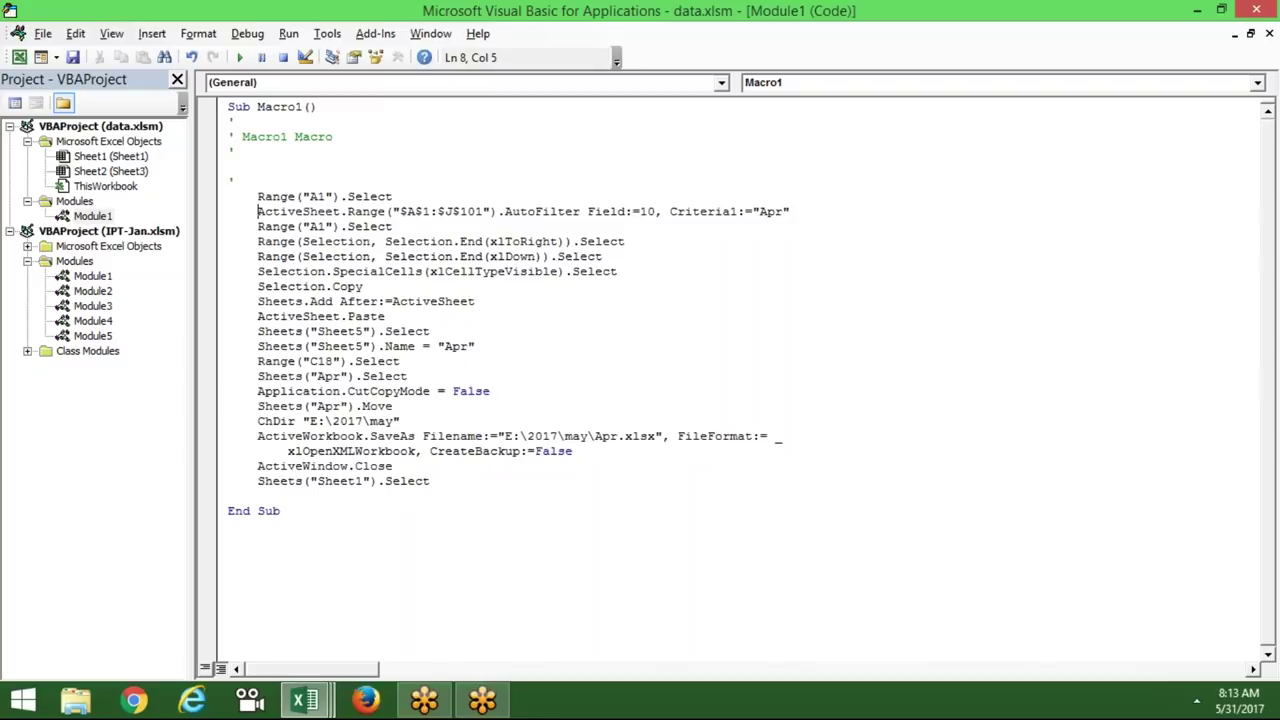
Shorten the AutoFilter range from $A$1:$J$101 to $A$1
{"action": "left_click_drag", "start_coordinate": [422, 213], "coordinate": [477, 214]}
{"action": "left_click", "coordinate": [483, 212]}
{"action": "key", "text": "BackSpace"}
{"action": "key", "text": "BackSpace"}
{"action": "key", "text": "BackSpace"}
{"action": "key", "text": "BackSpace"}
{"action": "key", "text": "BackSpace"}
{"action": "key", "text": "BackSpace"}
{"action": "key", "text": "BackSpace"}
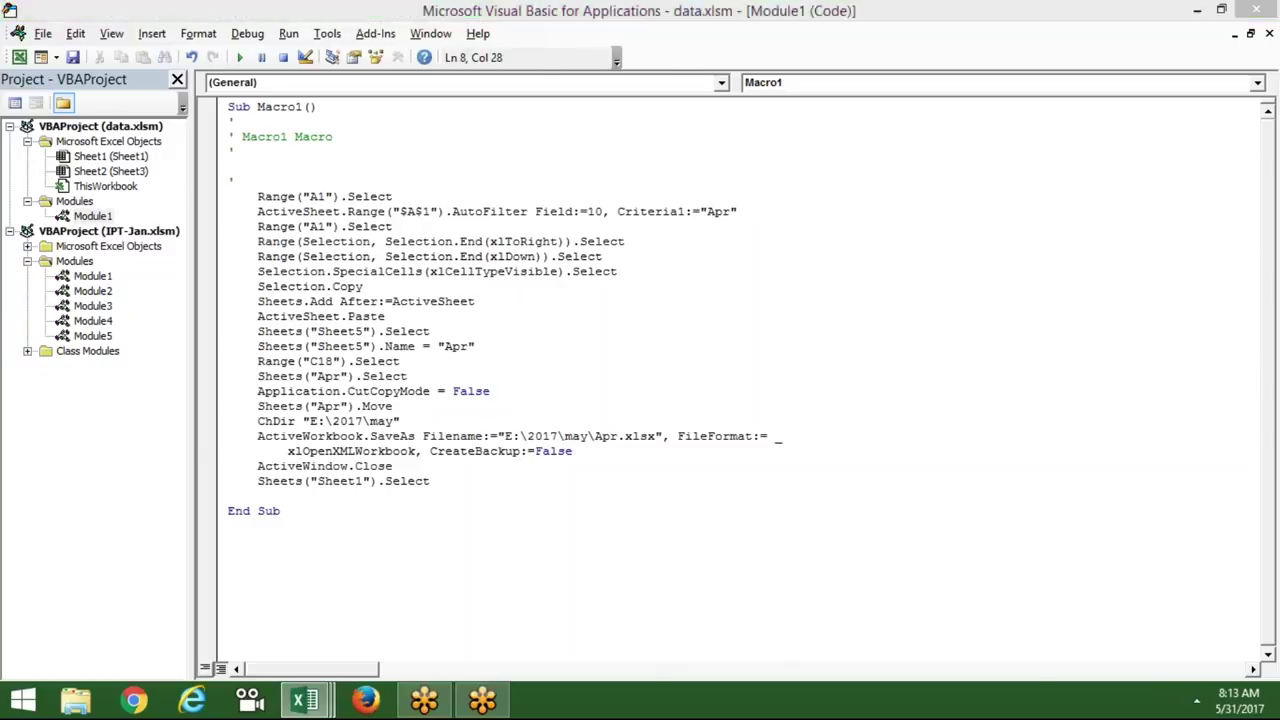
{"action": "key", "text": "alt+F11"}
{"action": "left_click", "coordinate": [105, 241]}
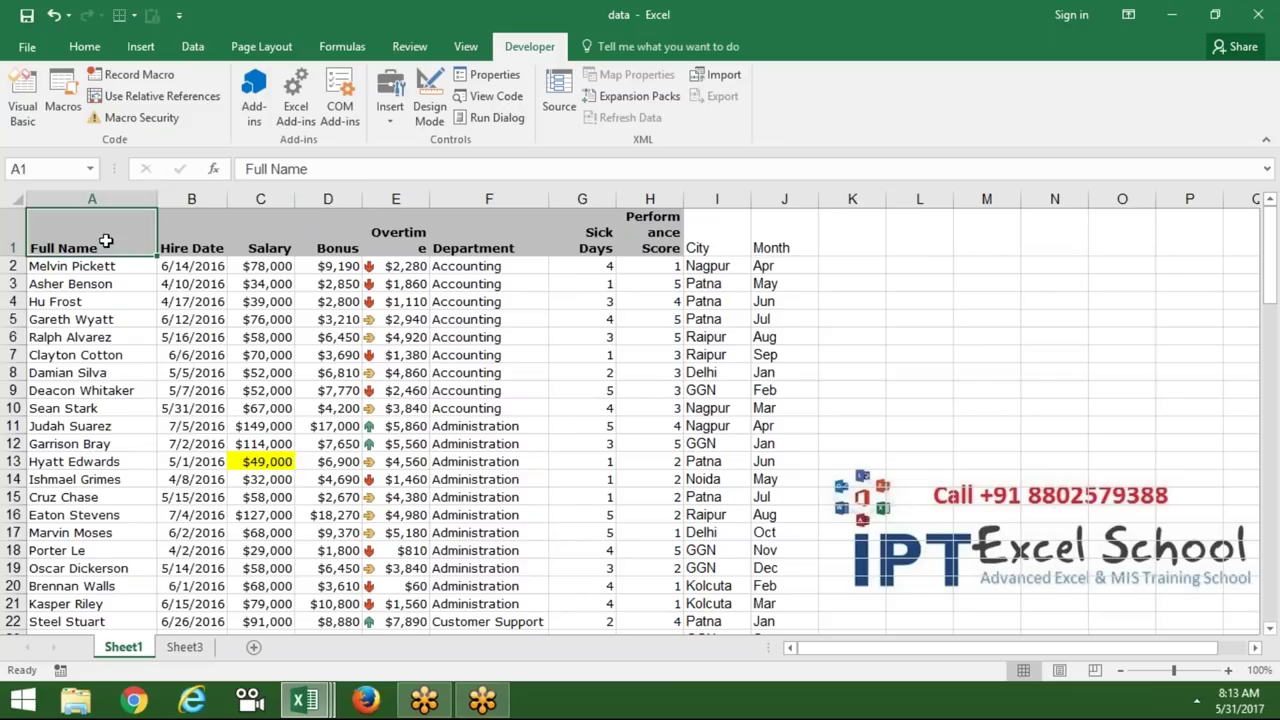
{"action": "key", "text": "alt+Tab"}
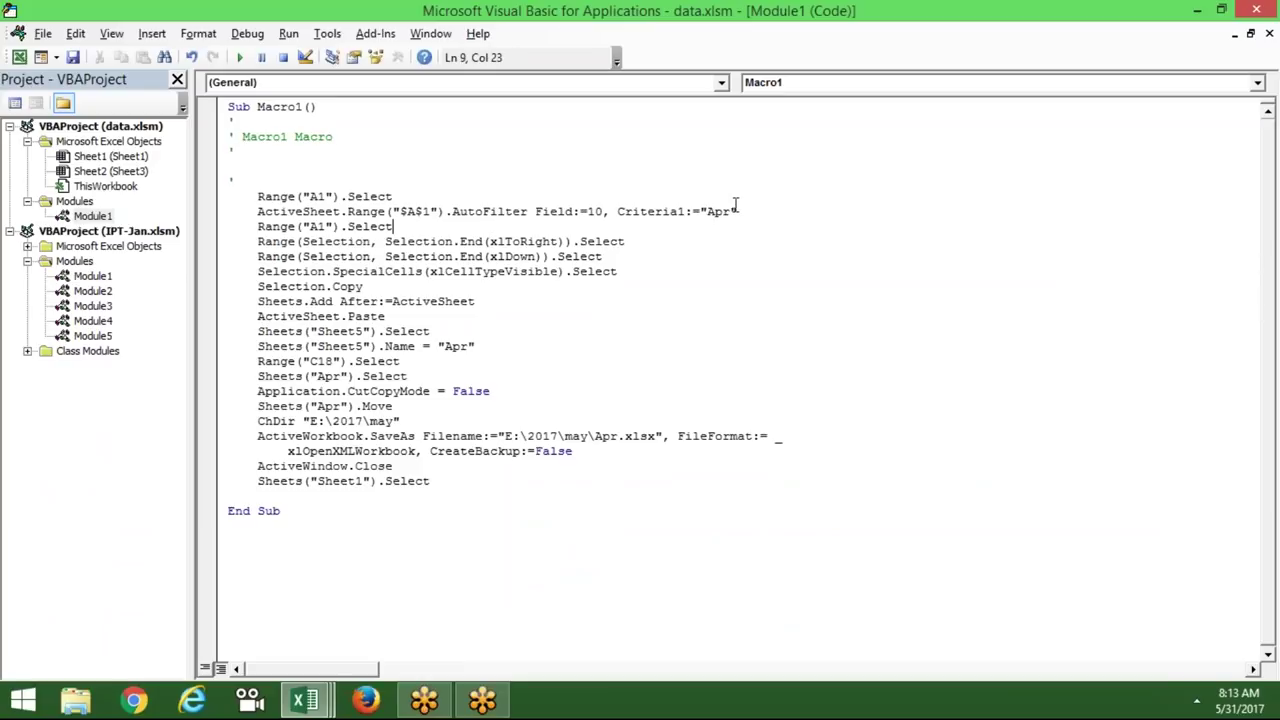
Select the Sheets("Sheet5").Select line in the code
{"action": "left_click", "coordinate": [474, 256]}
{"action": "left_click", "coordinate": [448, 303]}
{"action": "left_click", "coordinate": [432, 331]}
{"action": "mouse_move", "coordinate": [395, 318]}
{"action": "left_mouse_down"}
{"action": "mouse_move", "coordinate": [408, 331]}
{"action": "mouse_move", "coordinate": [283, 333]}
{"action": "left_mouse_up"}
{"action": "left_click", "coordinate": [428, 331]}
{"action": "double_click", "coordinate": [407, 331]}
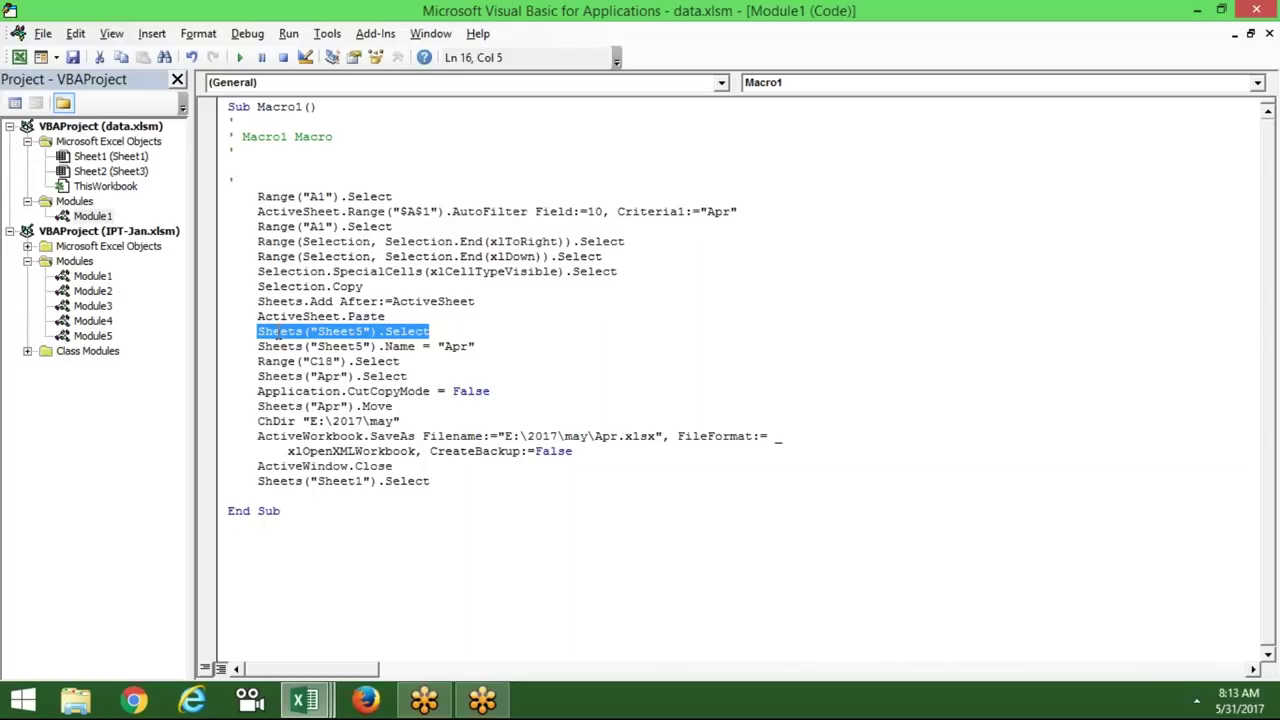
Delete the Sheet5 select line and replace Sheets("Sheet5") with ActiveSheet on the naming line
{"action": "key", "text": "Delete"}
{"action": "left_click_drag", "start_coordinate": [376, 346], "coordinate": [258, 342]}
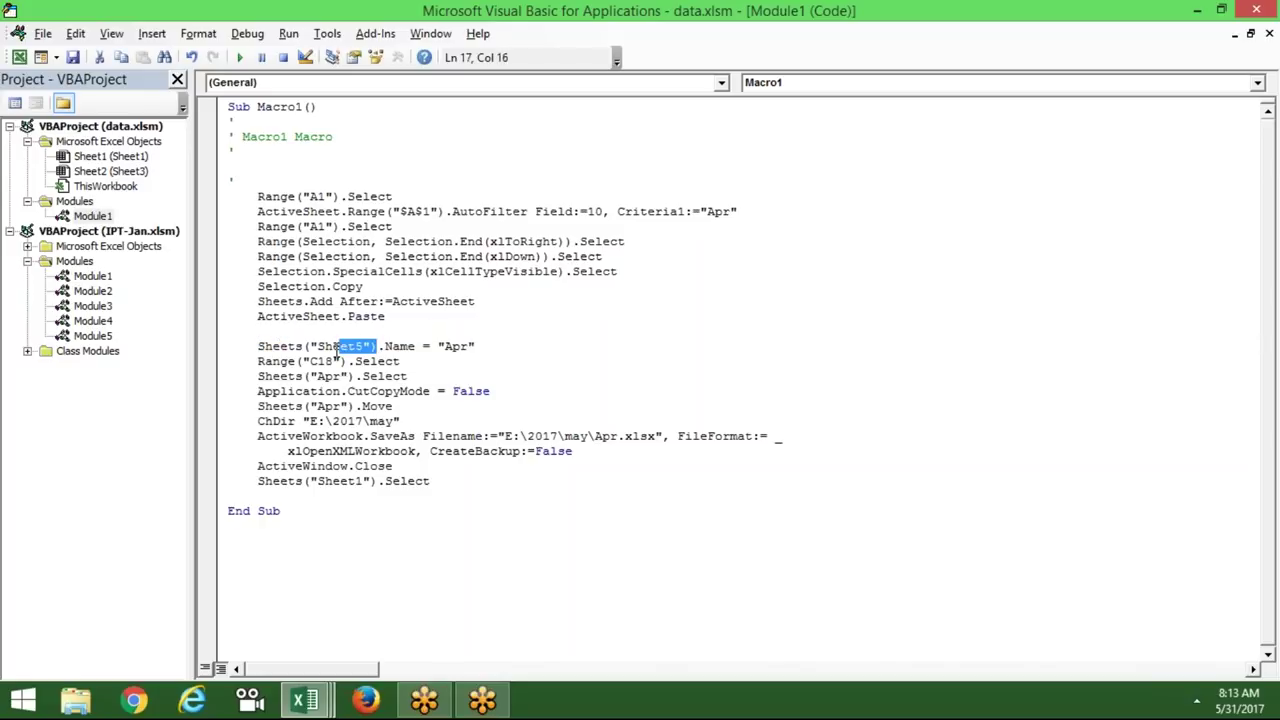
{"action": "type", "text": "activesheet"}
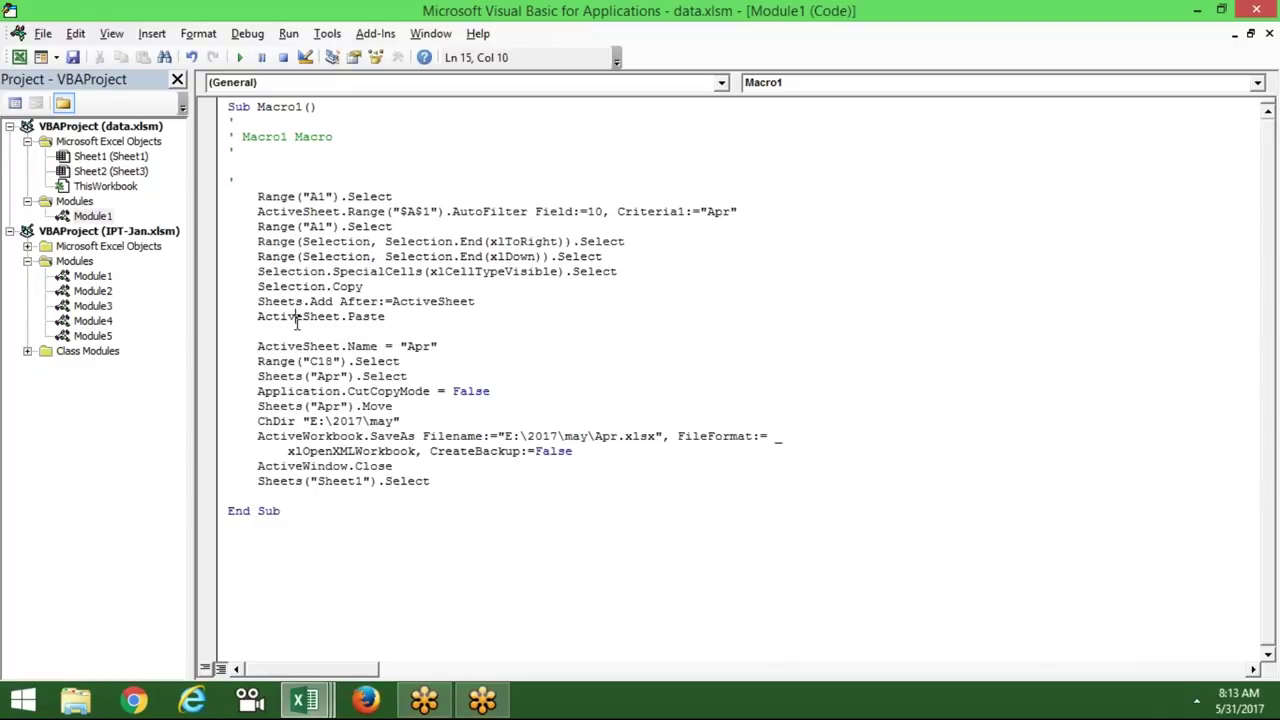
{"action": "double_click", "coordinate": [295, 318]}
{"action": "double_click", "coordinate": [318, 303]}
{"action": "left_click", "coordinate": [312, 330]}
{"action": "key", "text": "Delete"}
{"action": "key", "text": "Delete"}
{"action": "key", "text": "Delete"}
{"action": "key", "text": "Delete"}
{"action": "key", "text": "Delete"}
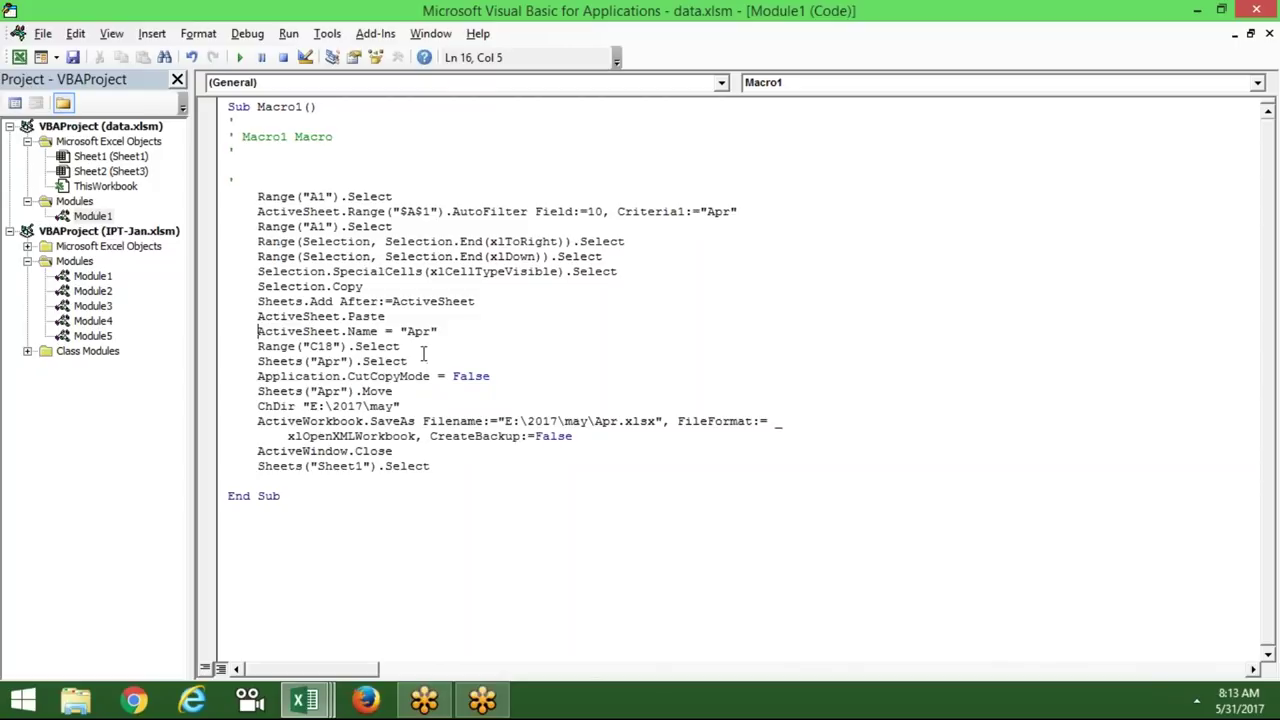
Delete the Range("C18") and Sheets("Apr") Select lines
{"action": "left_click", "coordinate": [422, 362]}
{"action": "left_click", "coordinate": [499, 376]}
{"action": "mouse_move", "coordinate": [499, 376]}
{"action": "left_mouse_down"}
{"action": "mouse_move", "coordinate": [348, 376]}
{"action": "mouse_move", "coordinate": [258, 361]}
{"action": "mouse_move", "coordinate": [252, 346]}
{"action": "left_mouse_up"}
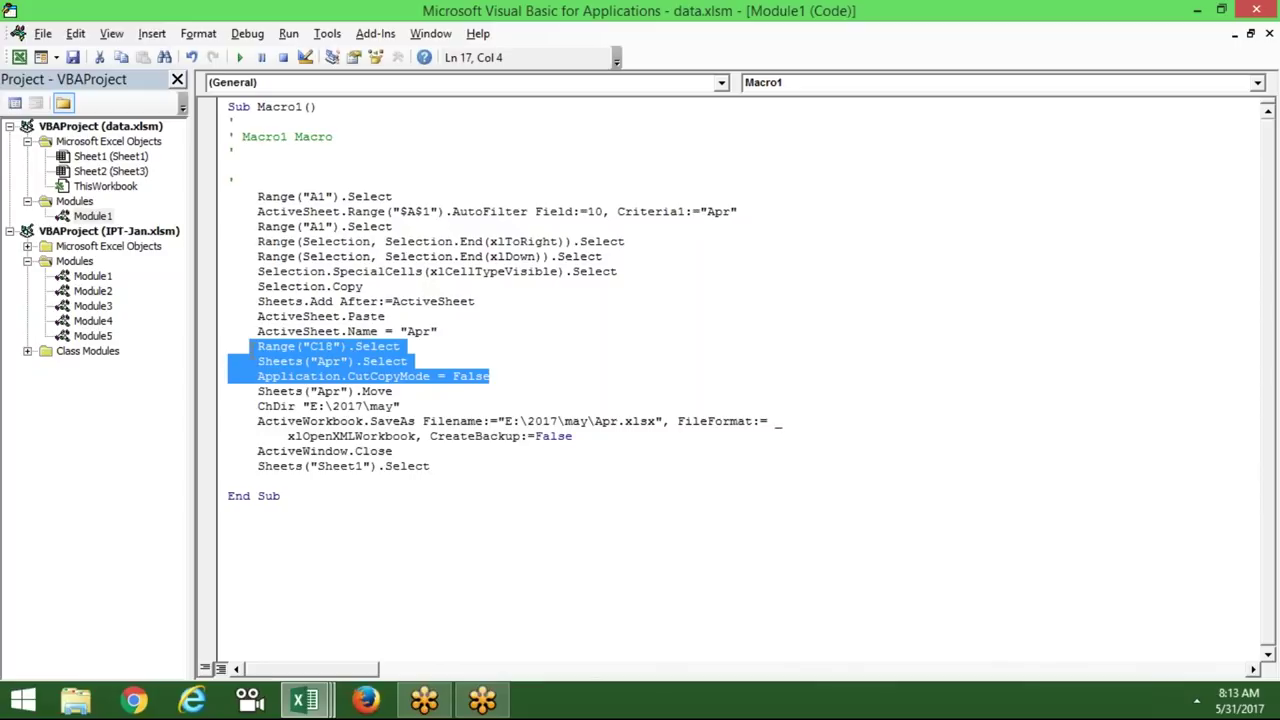
{"action": "left_click", "coordinate": [470, 358]}
{"action": "mouse_move", "coordinate": [420, 367]}
{"action": "left_mouse_down"}
{"action": "mouse_move", "coordinate": [258, 361]}
{"action": "mouse_move", "coordinate": [254, 346]}
{"action": "left_mouse_up"}
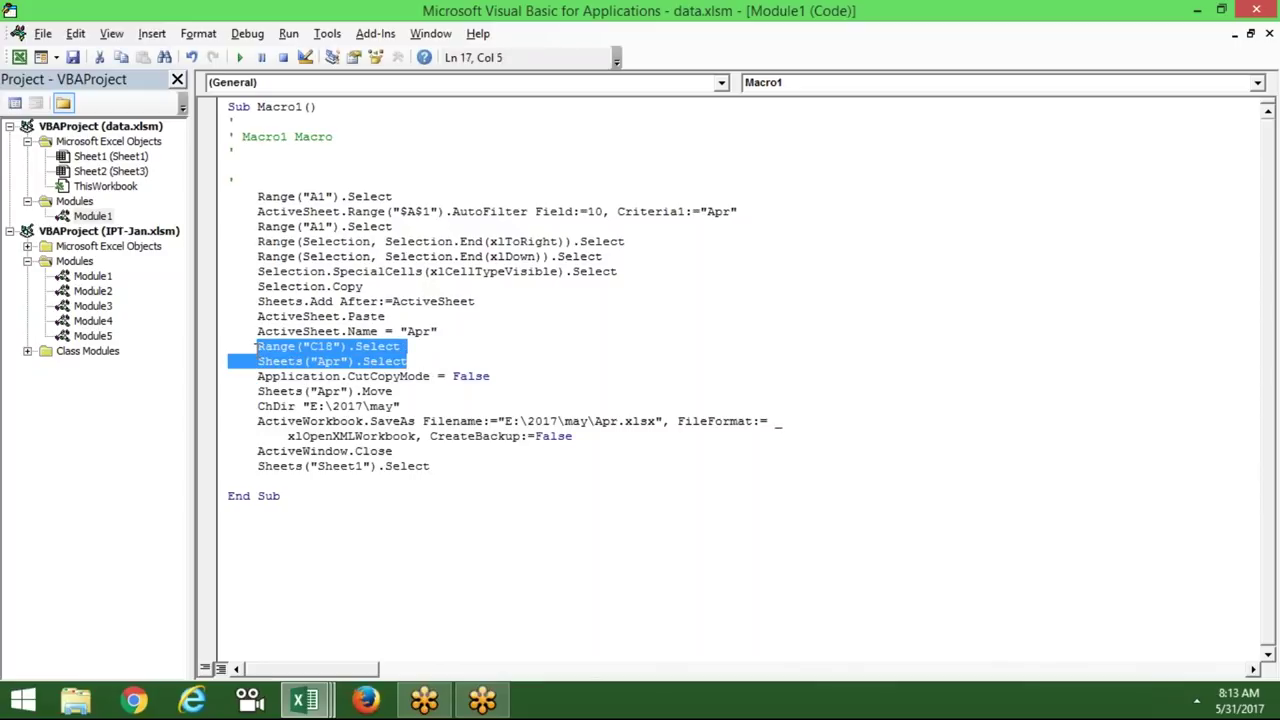
{"action": "key", "text": "Delete"}
{"action": "key", "text": "Delete"}
{"action": "key", "text": "Delete"}
{"action": "key", "text": "Delete"}
{"action": "key", "text": "Delete"}
Replace Sheets("Apr").Move with ActiveSheet.Move and delete the ChDir line
{"action": "left_click_drag", "start_coordinate": [354, 361], "coordinate": [255, 364]}
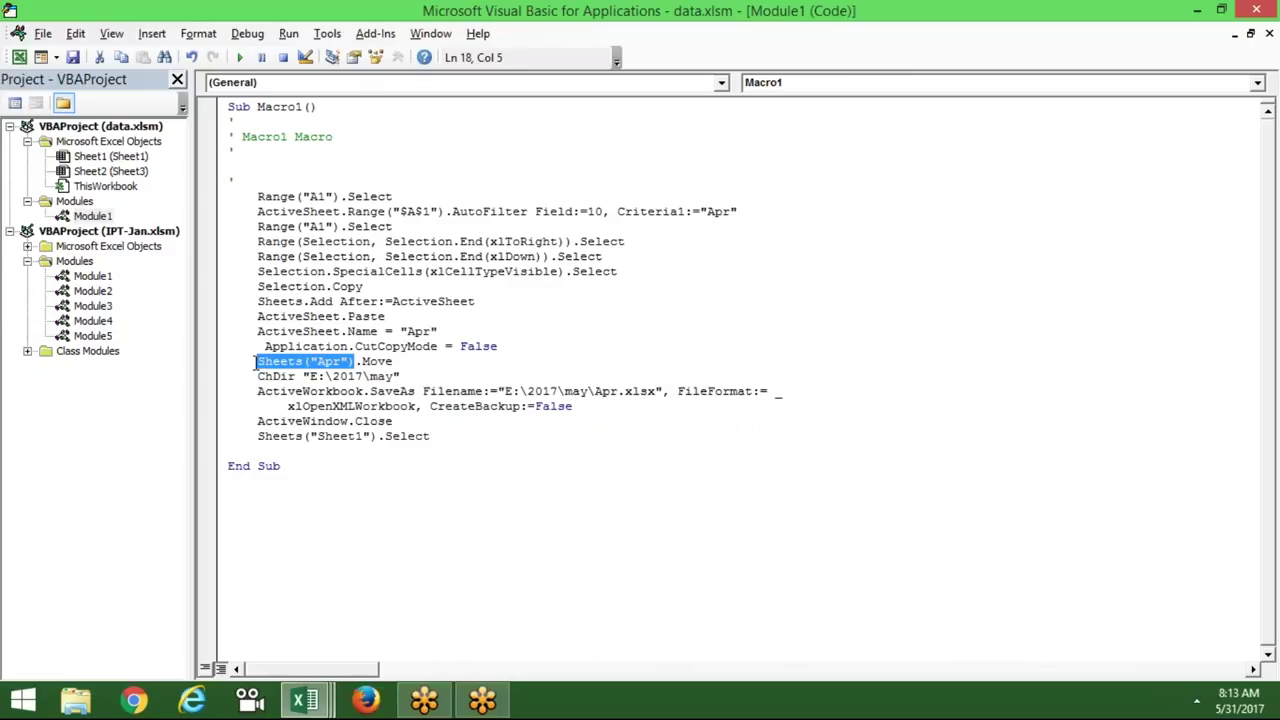
{"action": "type", "text": "activesheet"}
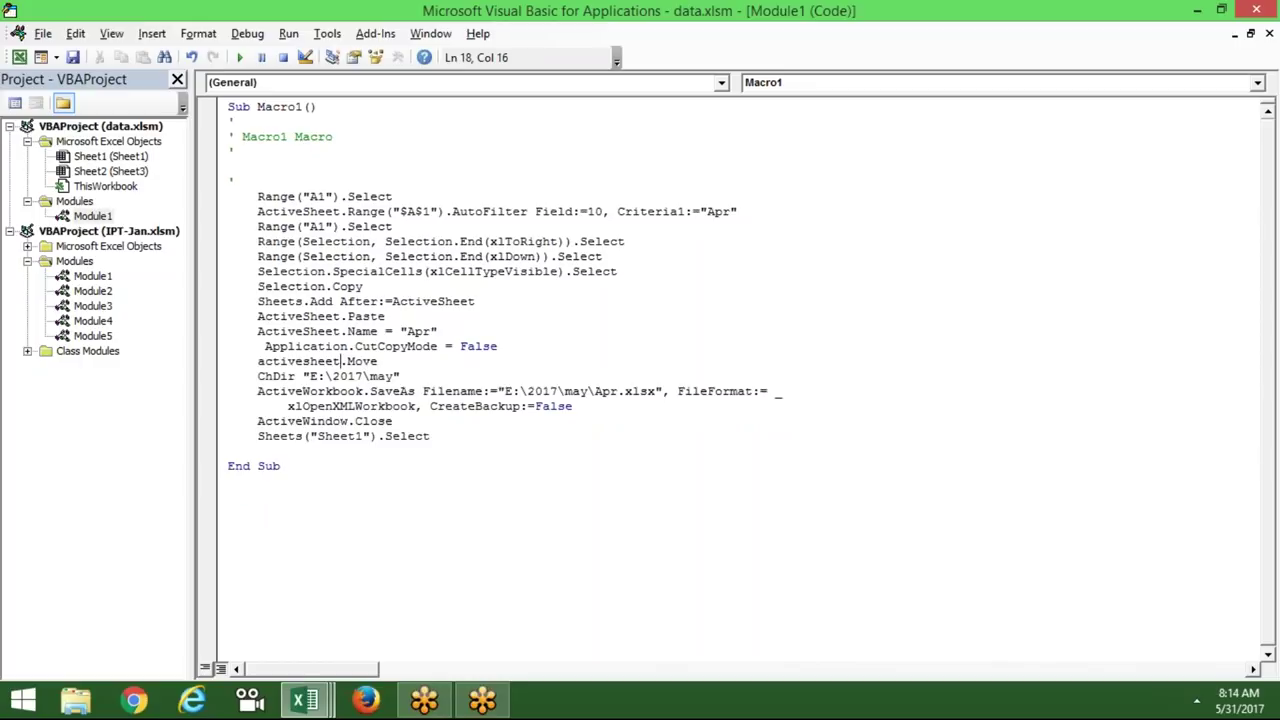
{"action": "left_click", "coordinate": [312, 401]}
{"action": "mouse_move", "coordinate": [435, 378]}
{"action": "left_mouse_down"}
{"action": "mouse_move", "coordinate": [360, 390]}
{"action": "mouse_move", "coordinate": [259, 381]}
{"action": "left_mouse_up"}
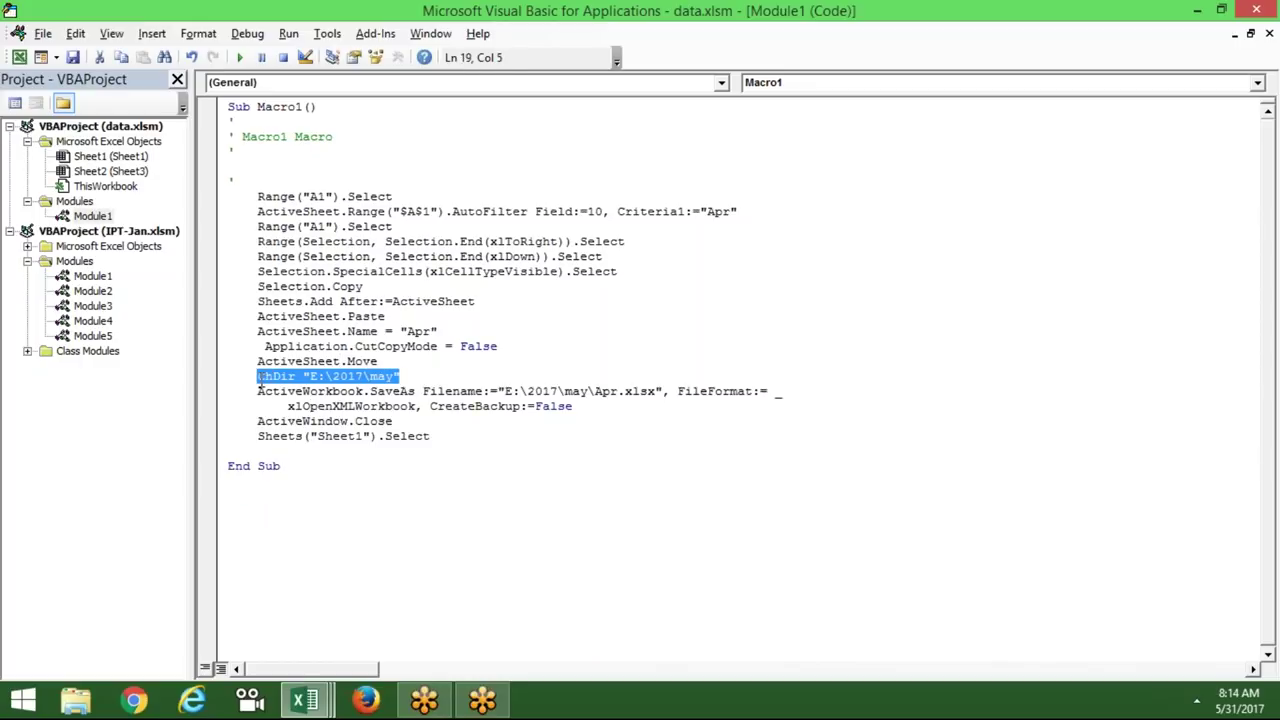
{"action": "key", "text": "Delete"}
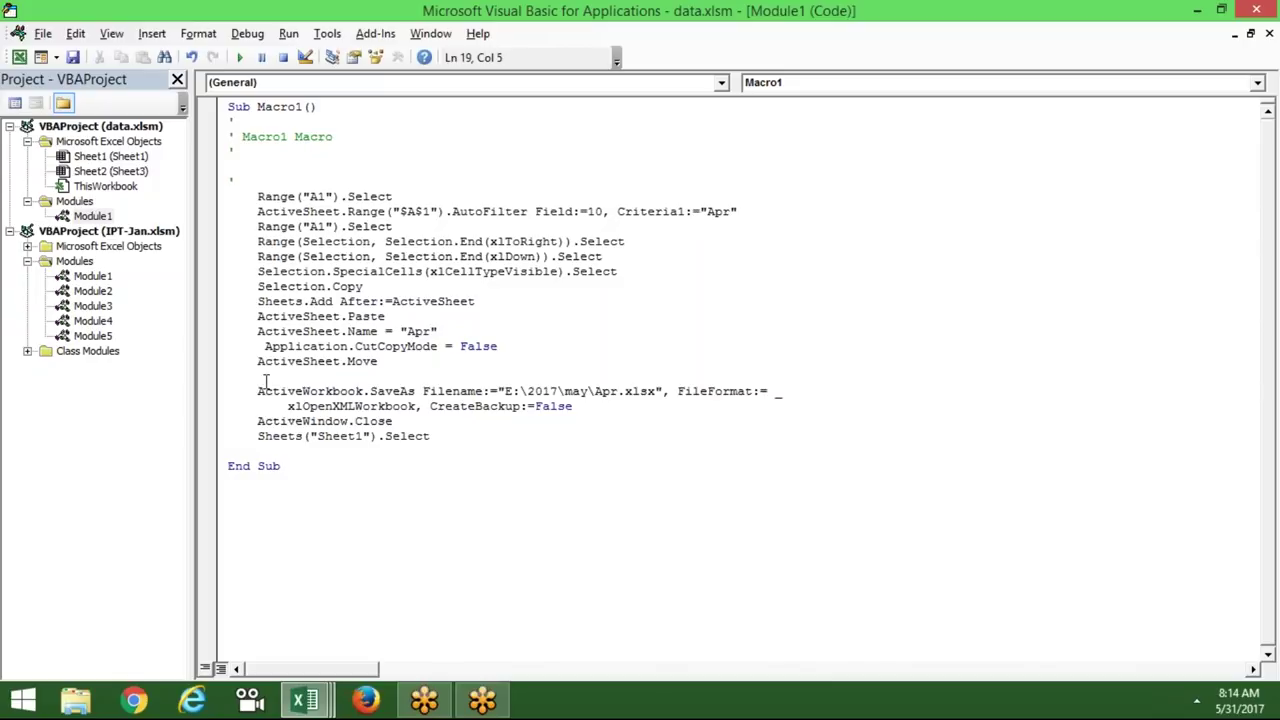
{"action": "key", "text": "Delete"}
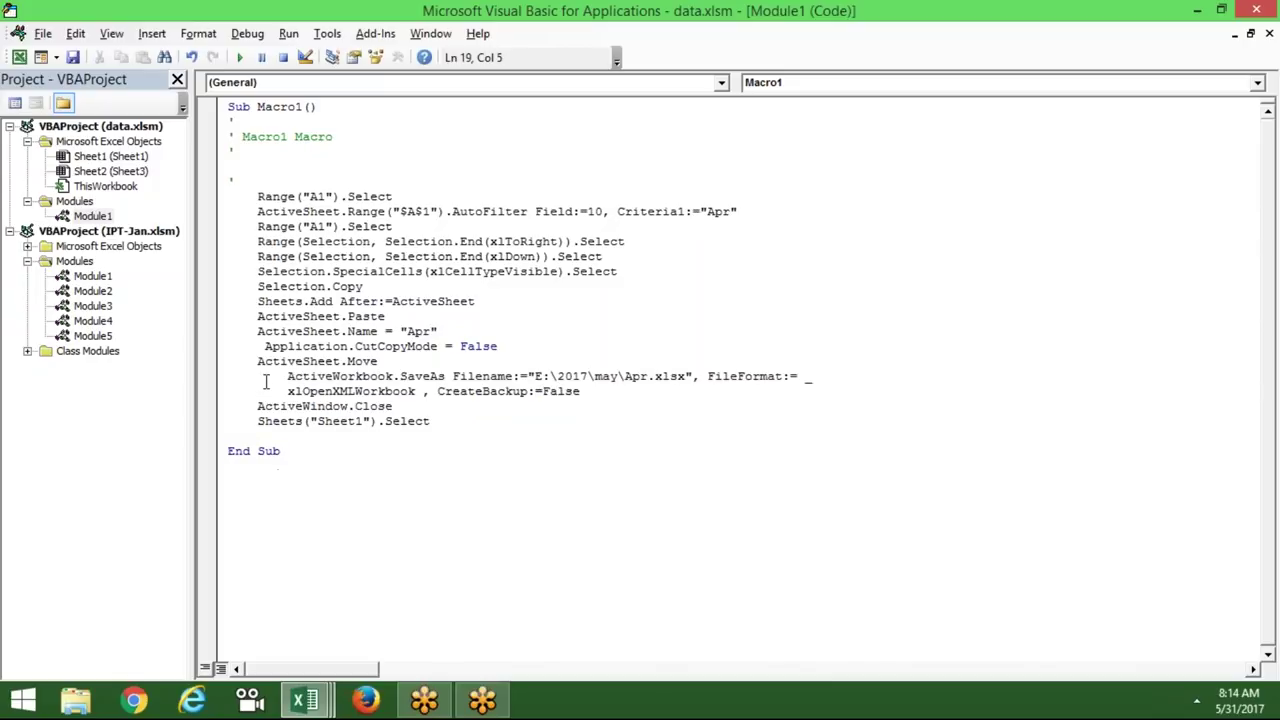
{"action": "key", "text": "Delete"}
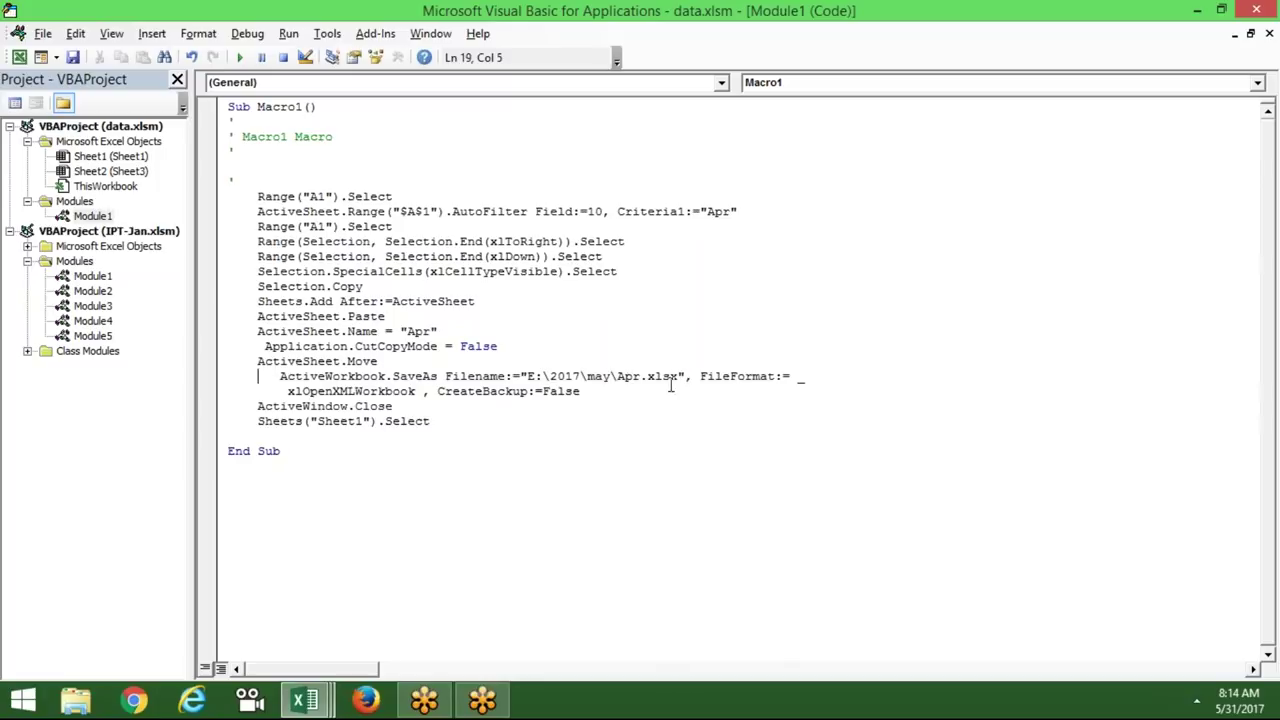
Strip Filename:= and the FileFormat/CreateBackup arguments so SaveAs just names E:\2017\may\Apr.xlsx
{"action": "left_click", "coordinate": [520, 377]}
{"action": "key", "text": "BackSpace"}
{"action": "key", "text": "BackSpace"}
{"action": "key", "text": "BackSpace"}
{"action": "key", "text": "BackSpace"}
{"action": "key", "text": "BackSpace"}
{"action": "key", "text": "BackSpace"}
{"action": "key", "text": "BackSpace"}
{"action": "key", "text": "BackSpace"}
{"action": "key", "text": "BackSpace"}
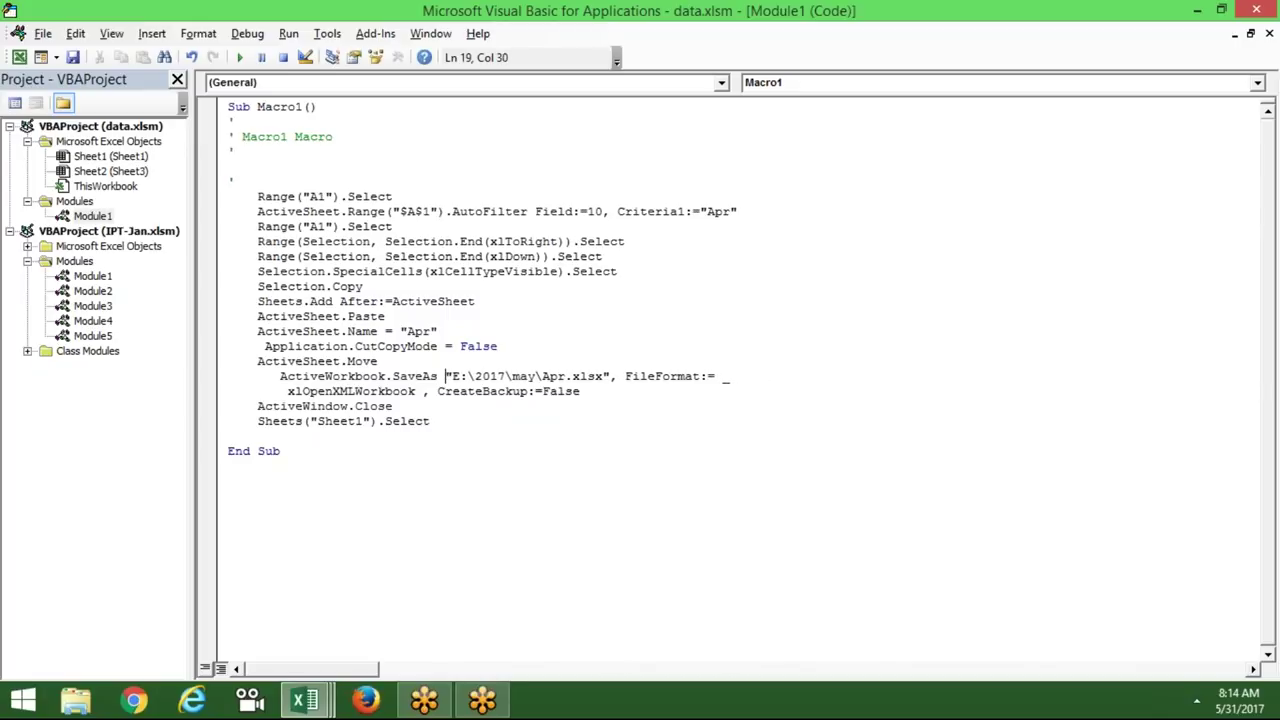
{"action": "left_click", "coordinate": [611, 377]}
{"action": "left_click_drag", "start_coordinate": [612, 377], "coordinate": [622, 392]}
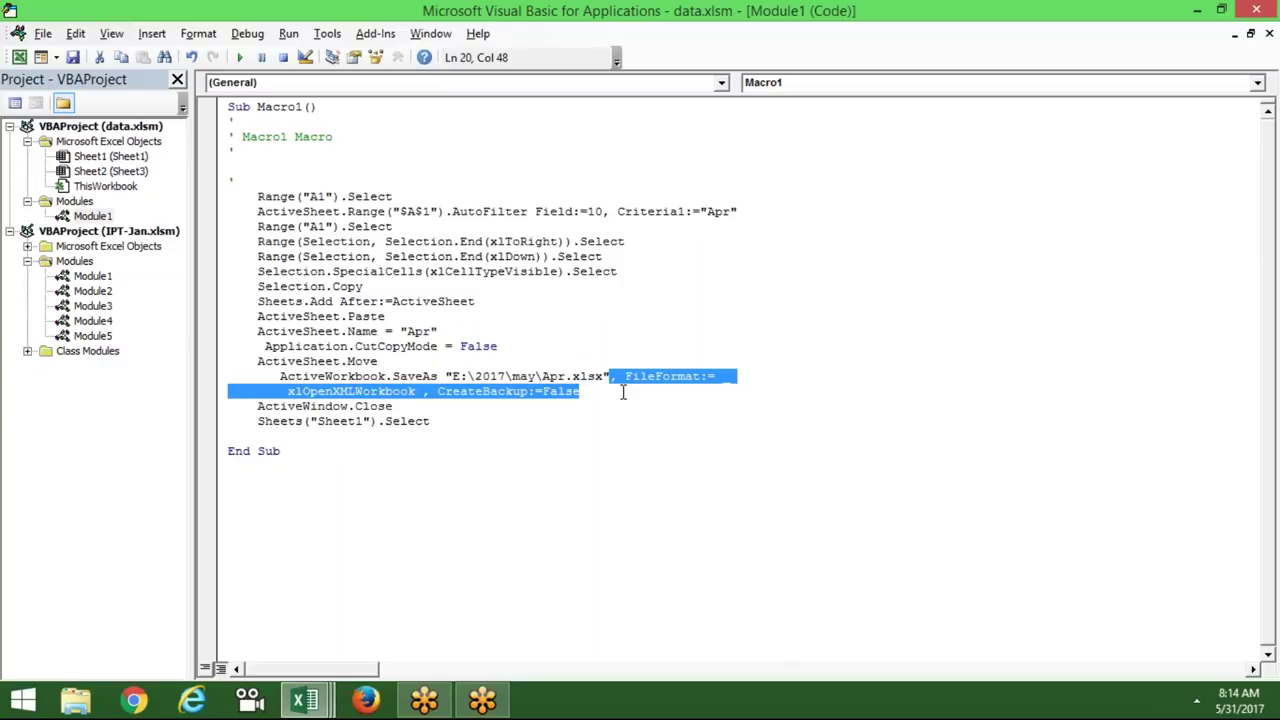
{"action": "key", "text": "Delete"}
{"action": "key", "text": "Down"}
{"action": "key", "text": "Down"}
{"action": "key", "text": "Down"}
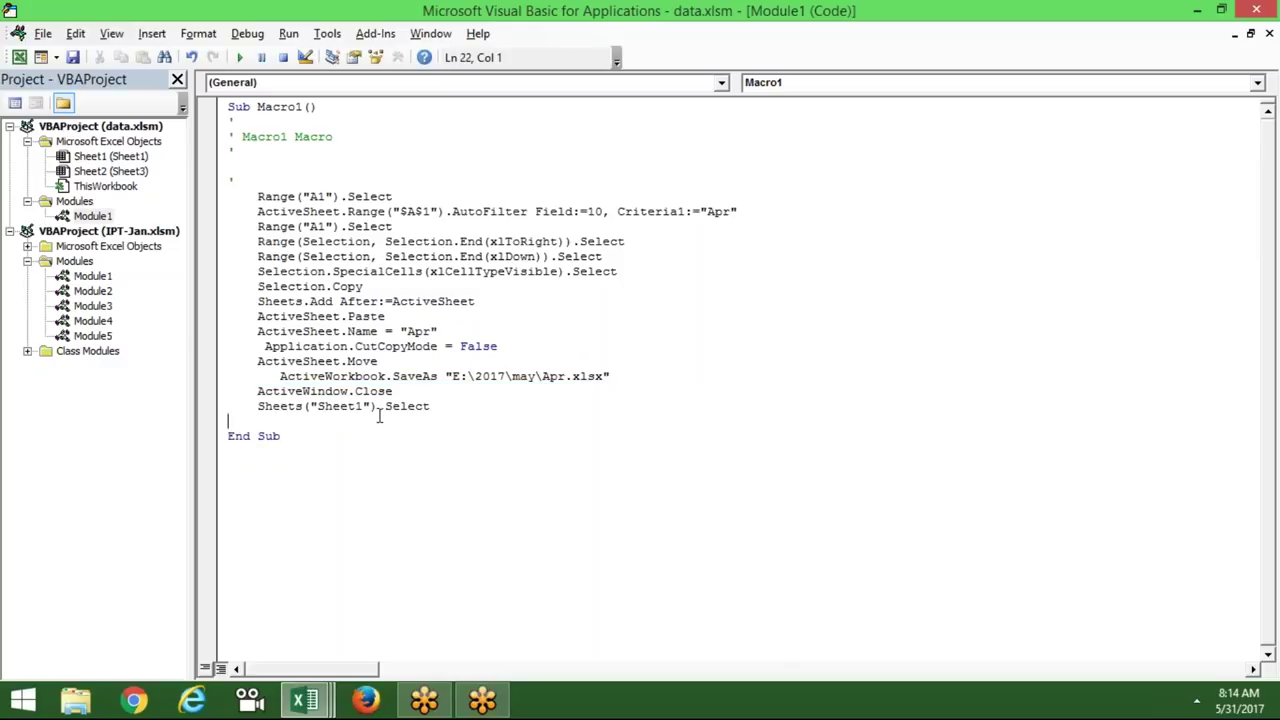
{"action": "key", "text": "Return"}
{"action": "key", "text": "Return"}
In Excel, select column J, then cell J7 (Sep), and start recording a new Macro2
{"action": "key", "text": "alt+Tab"}
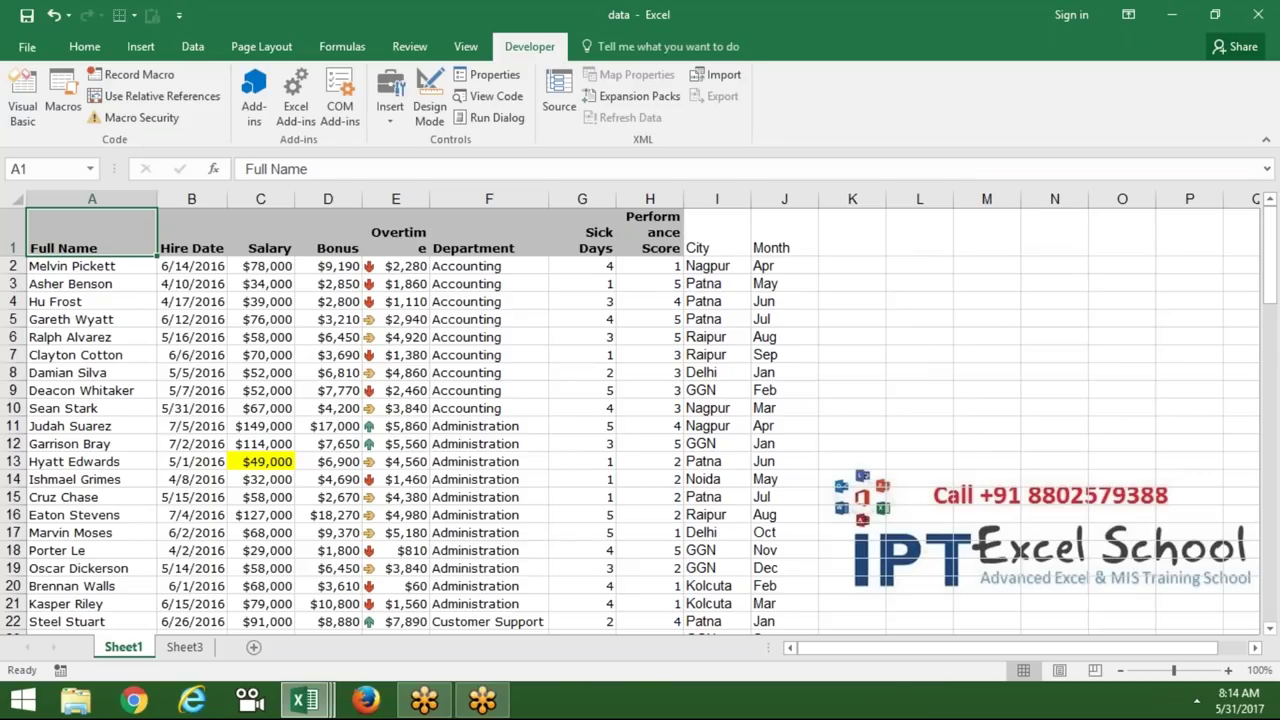
{"action": "key", "text": "alt+Tab"}
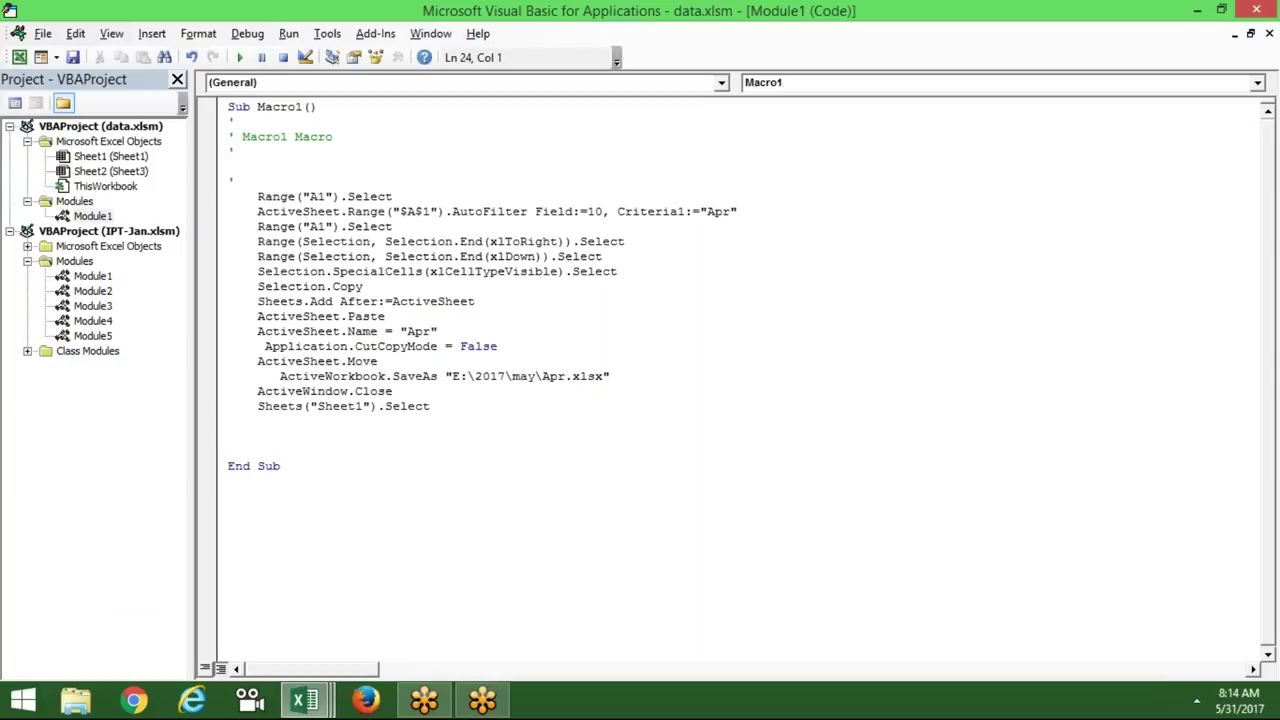
{"action": "double_click", "coordinate": [489, 376]}
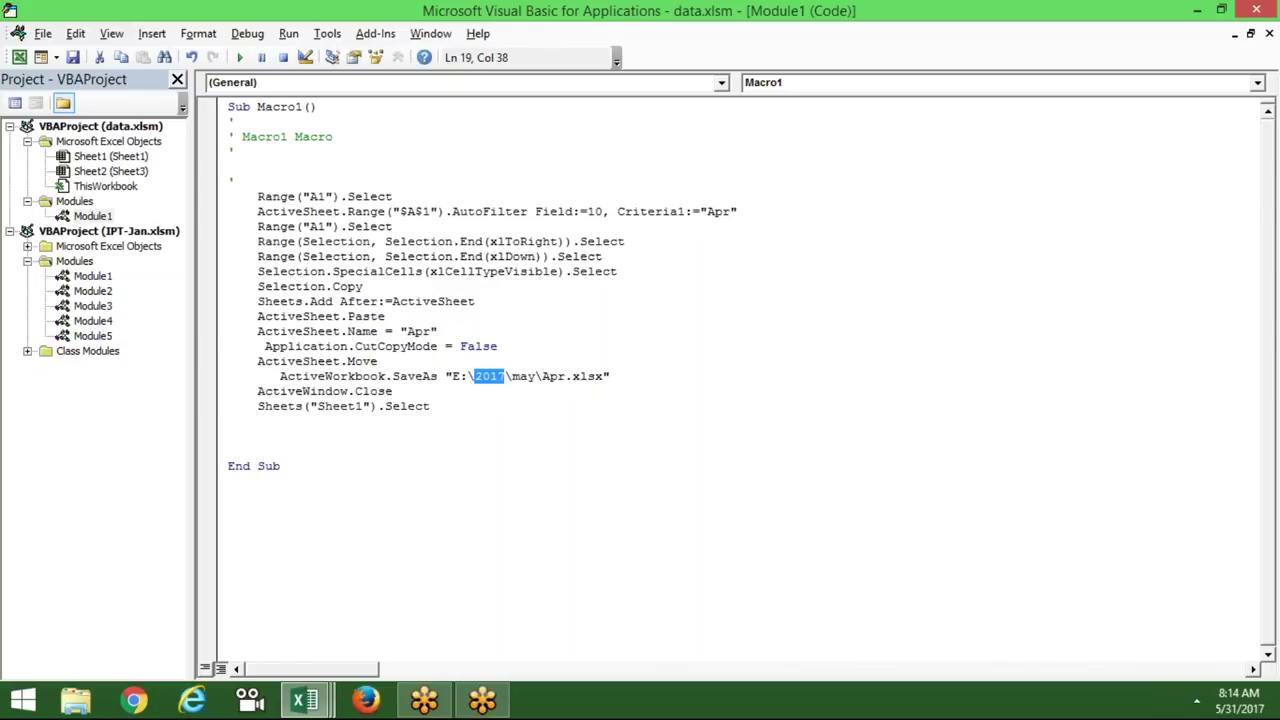
{"action": "key", "text": "alt+F11"}
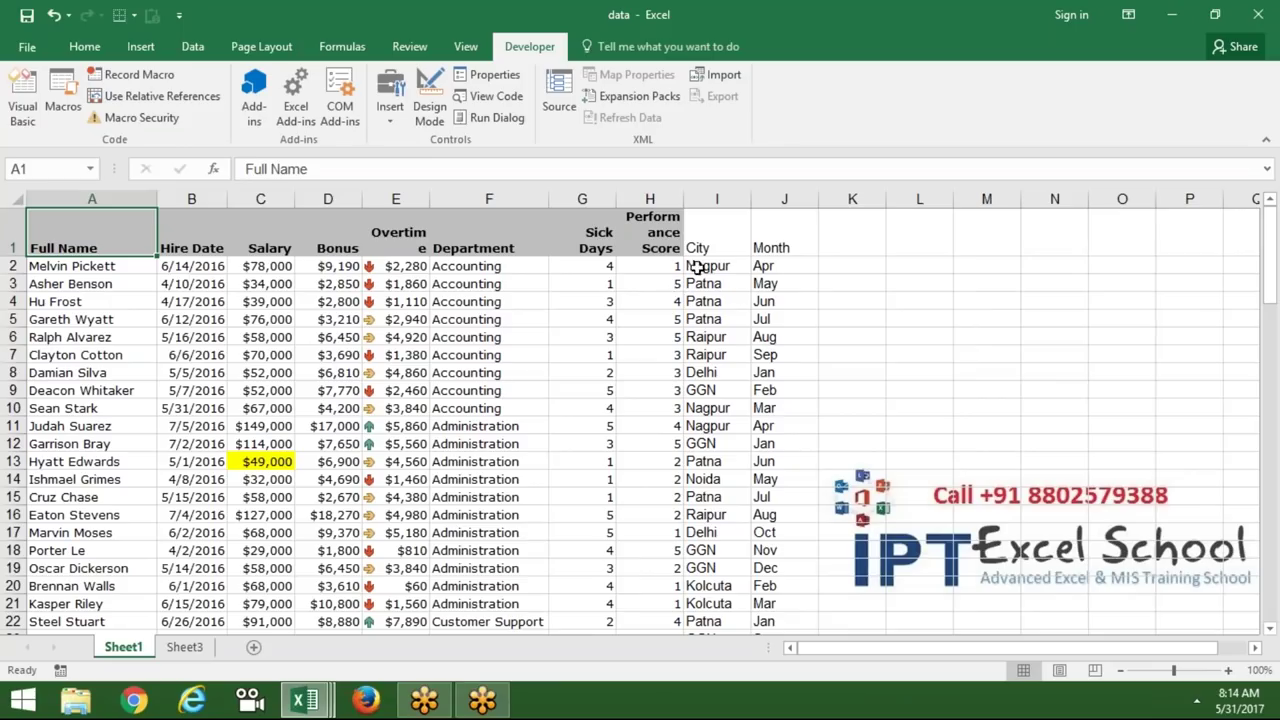
{"action": "left_click", "coordinate": [784, 199]}
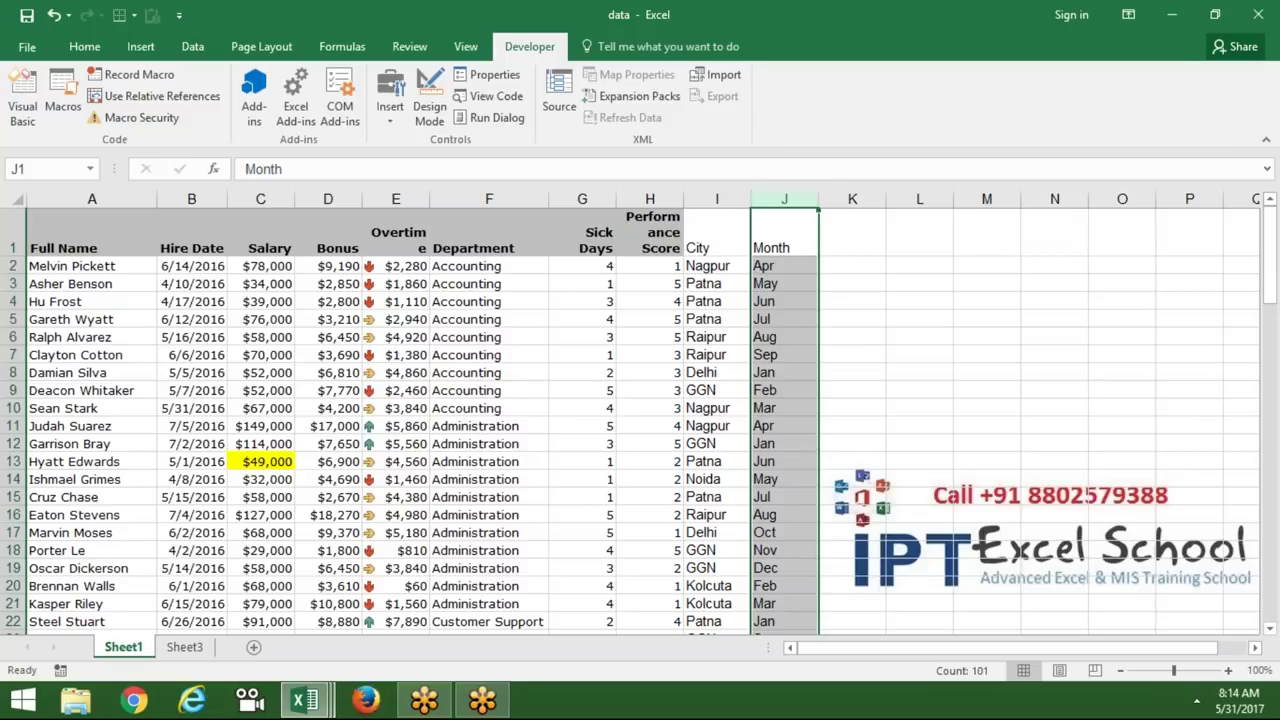
{"action": "key", "text": "alt+F11"}
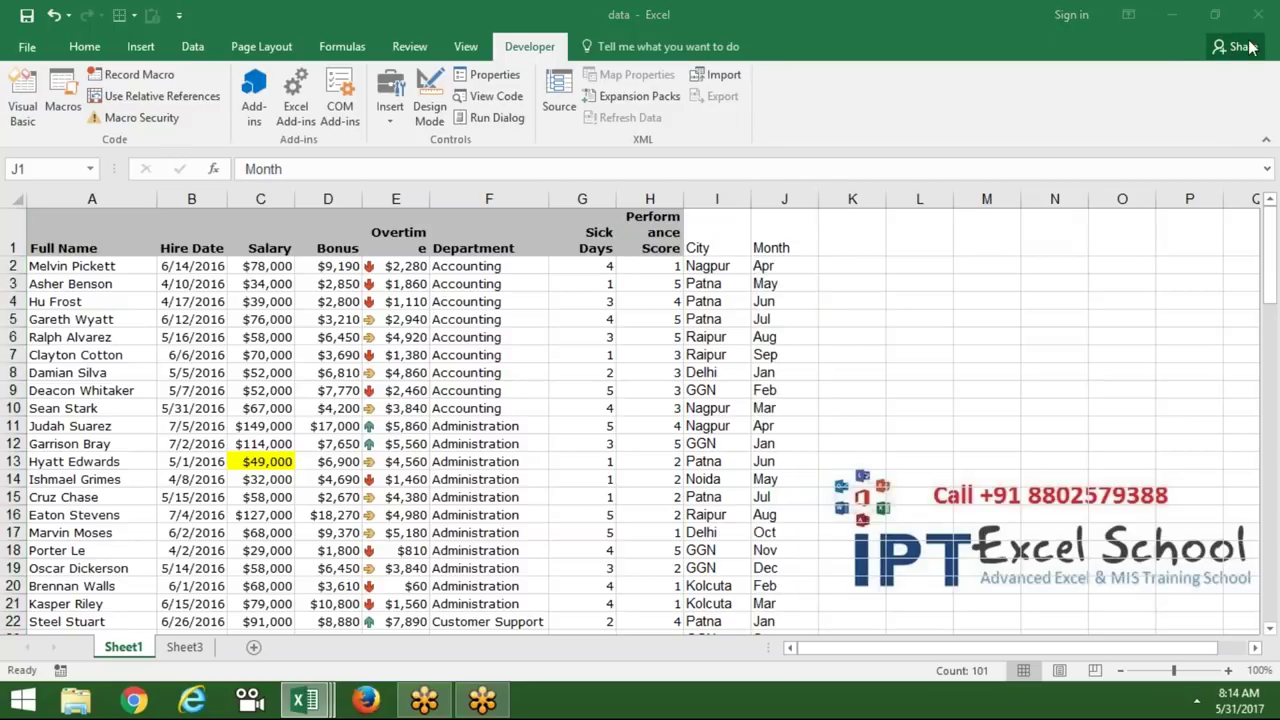
{"action": "left_click", "coordinate": [800, 352]}
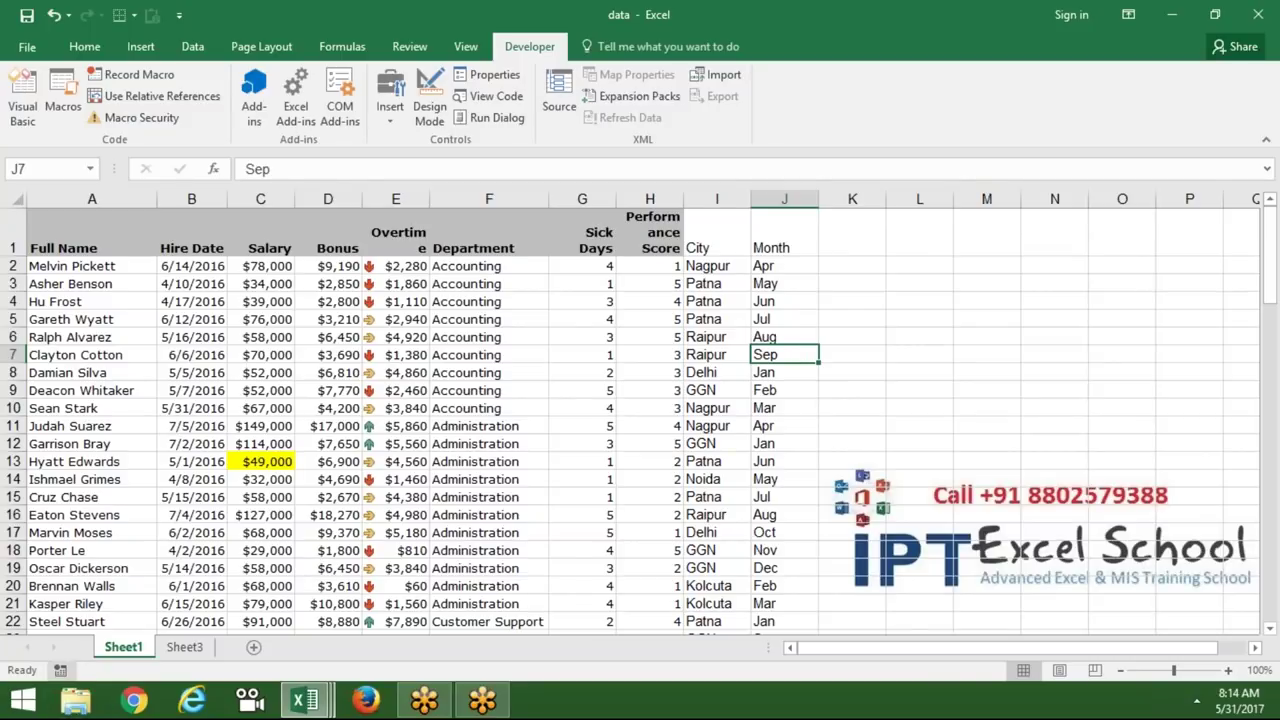
{"action": "left_click", "coordinate": [71, 677]}
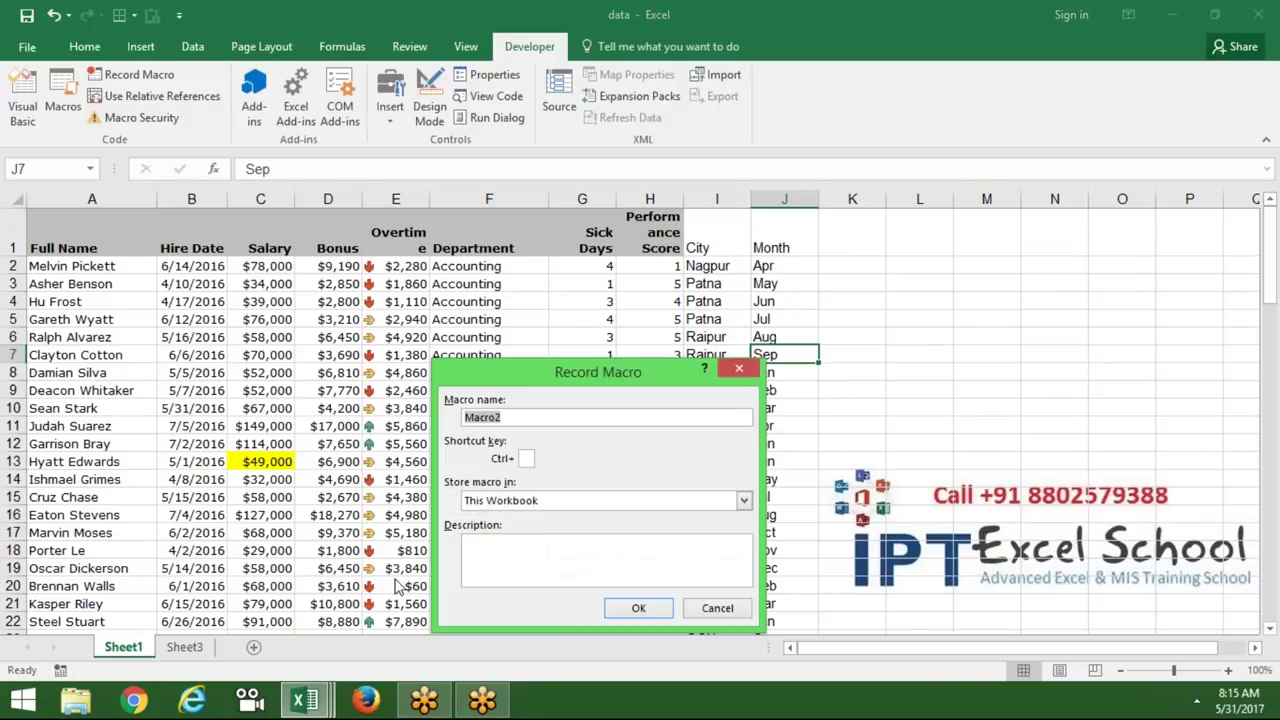
Begin recording Macro2 and copy the Month column J onto a new sheet
{"action": "left_click", "coordinate": [640, 611]}
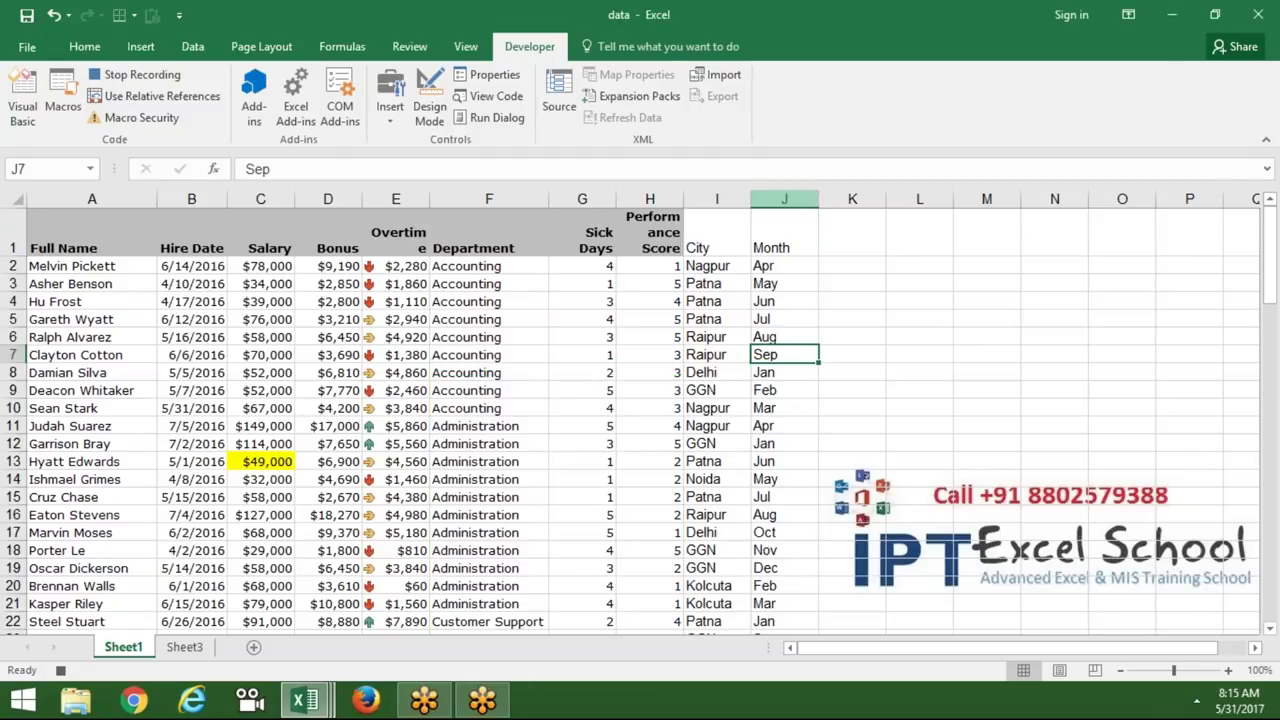
{"action": "left_click", "coordinate": [784, 199]}
{"action": "key", "text": "ctrl+c"}
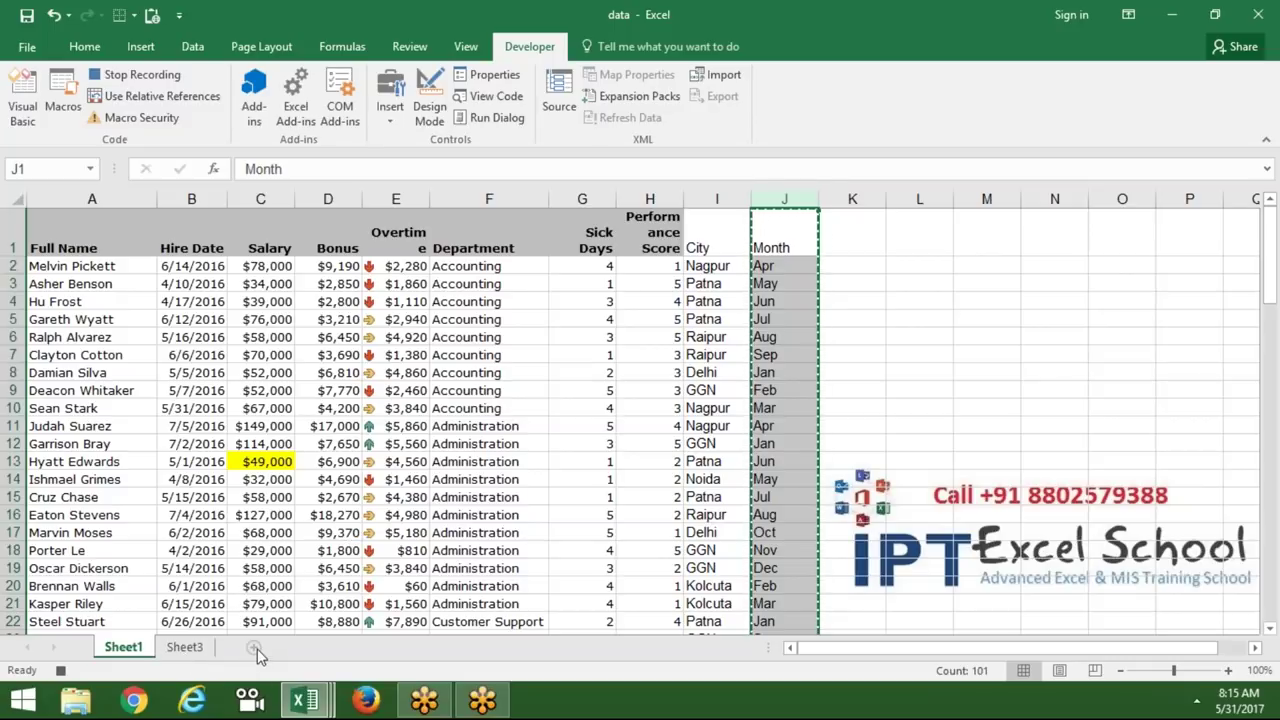
{"action": "left_click", "coordinate": [255, 650]}
{"action": "key", "text": "ctrl+v"}
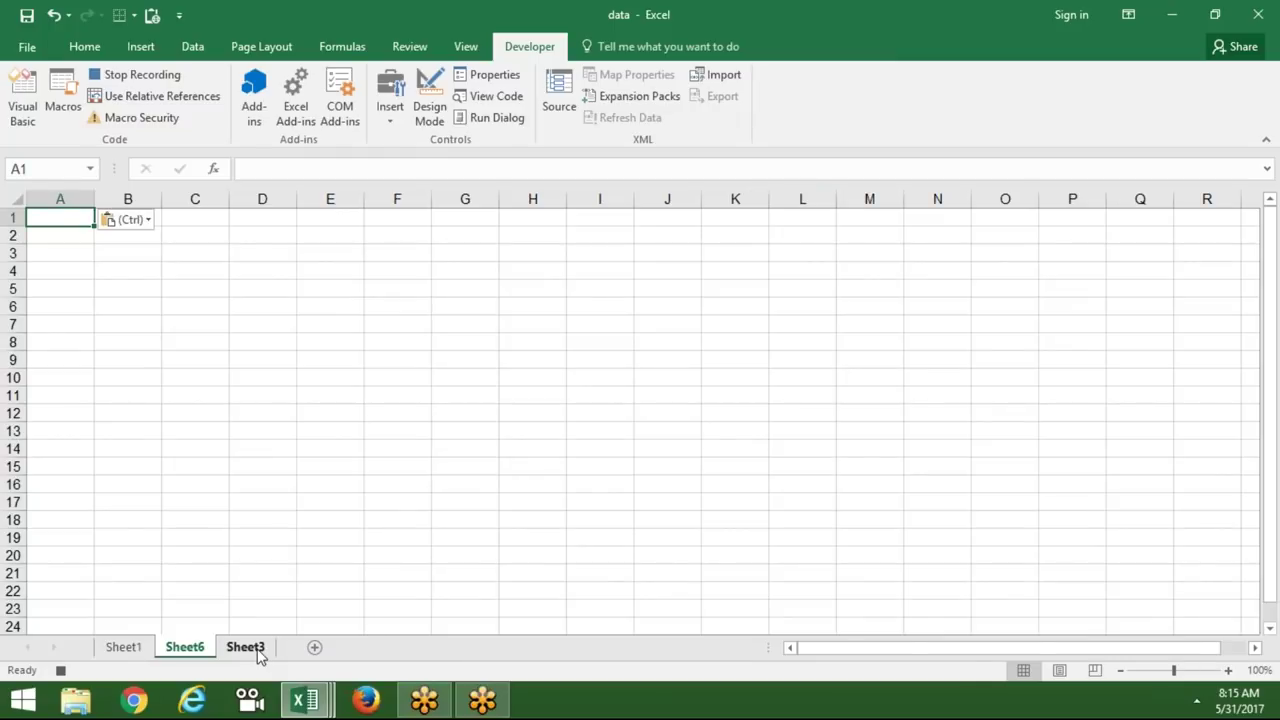
Remove duplicates from column A, leaving twelve unique months, then stop recording
{"action": "left_click", "coordinate": [196, 47]}
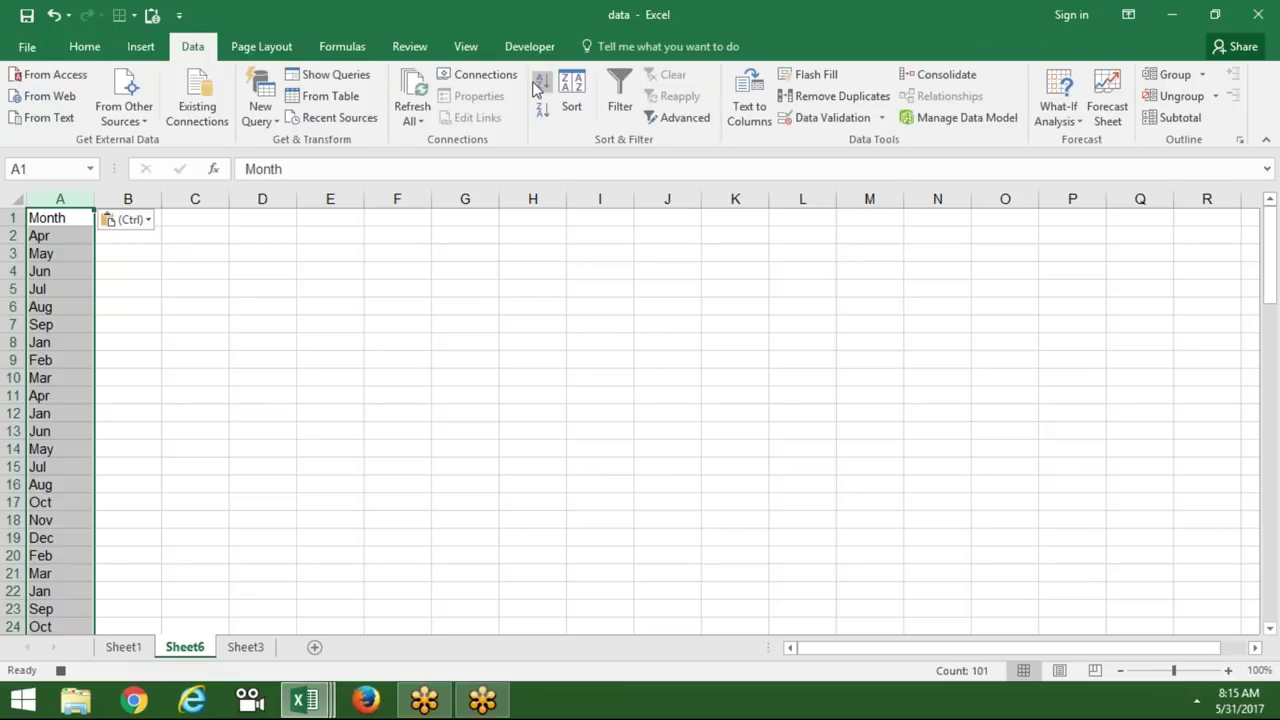
{"action": "left_click", "coordinate": [784, 97]}
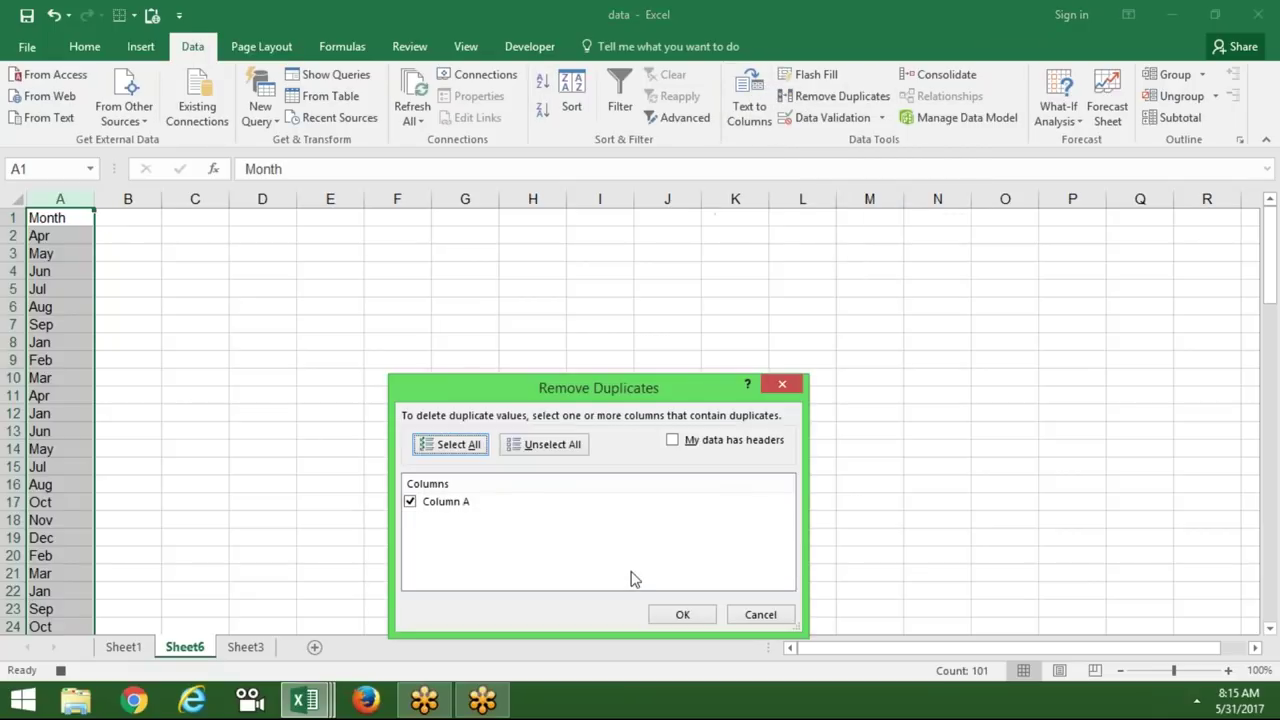
{"action": "left_click", "coordinate": [682, 616]}
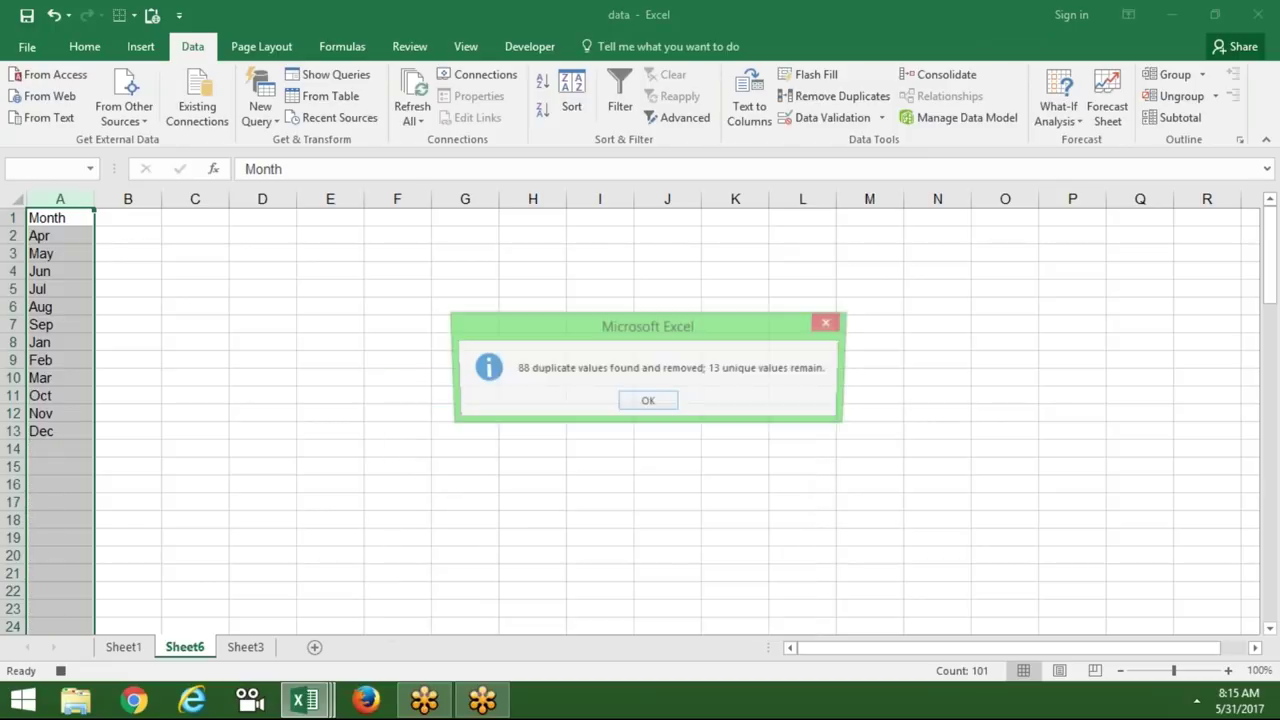
{"action": "left_click", "coordinate": [677, 403]}
{"action": "left_click", "coordinate": [60, 345]}
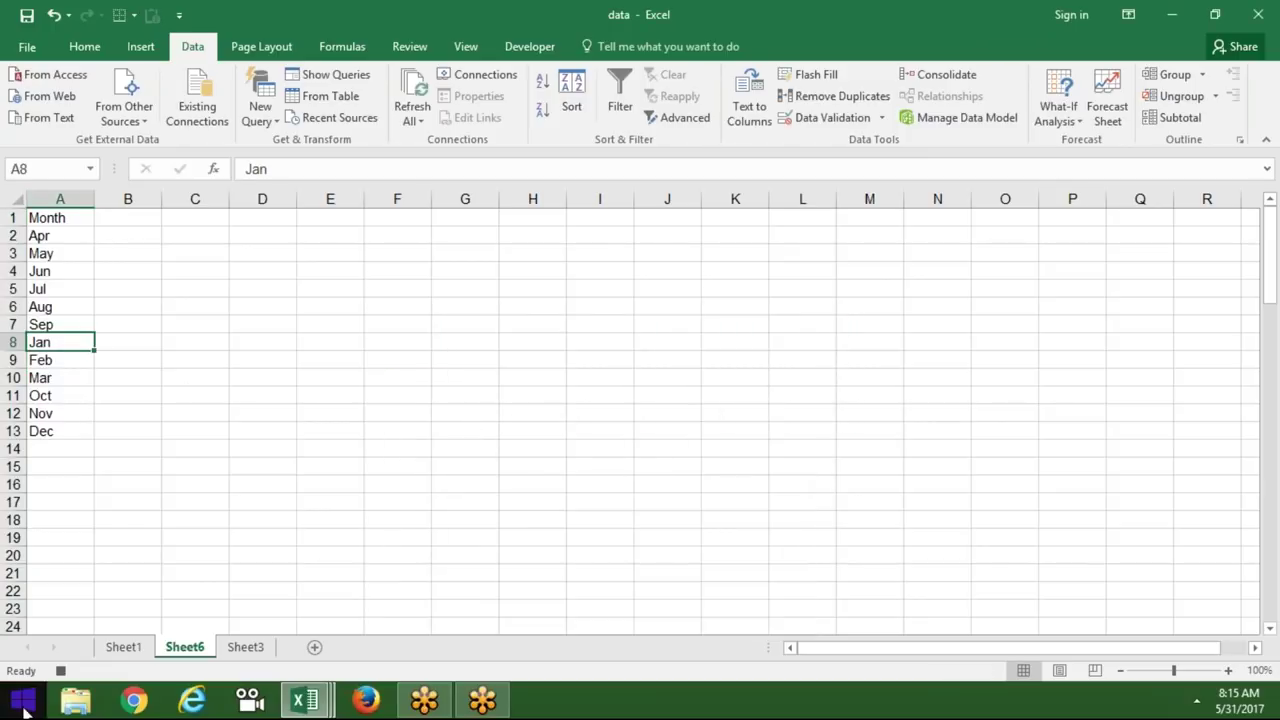
{"action": "left_click", "coordinate": [60, 671]}
{"action": "key", "text": "alt+F11"}
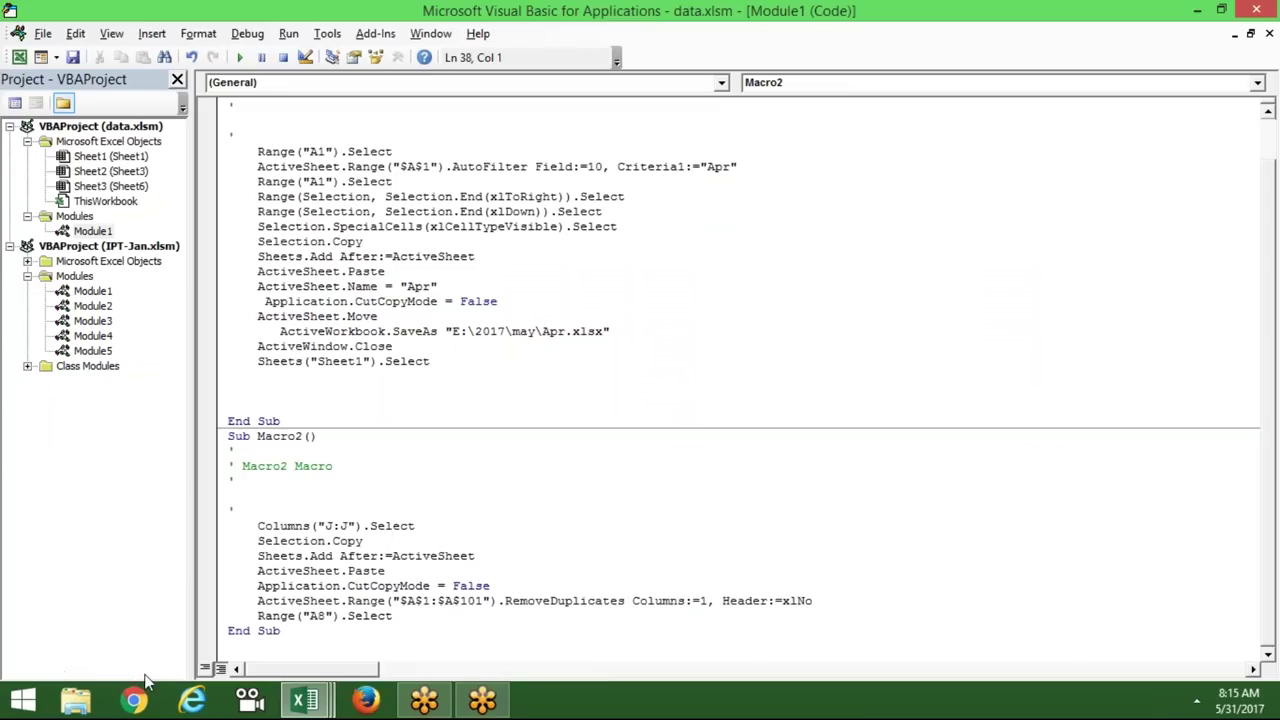
Delete the Range("A8").Select line and the extra blank line from Macro2
{"action": "key", "text": "Return"}
{"action": "key", "text": "Return"}
{"action": "key", "text": "Return"}
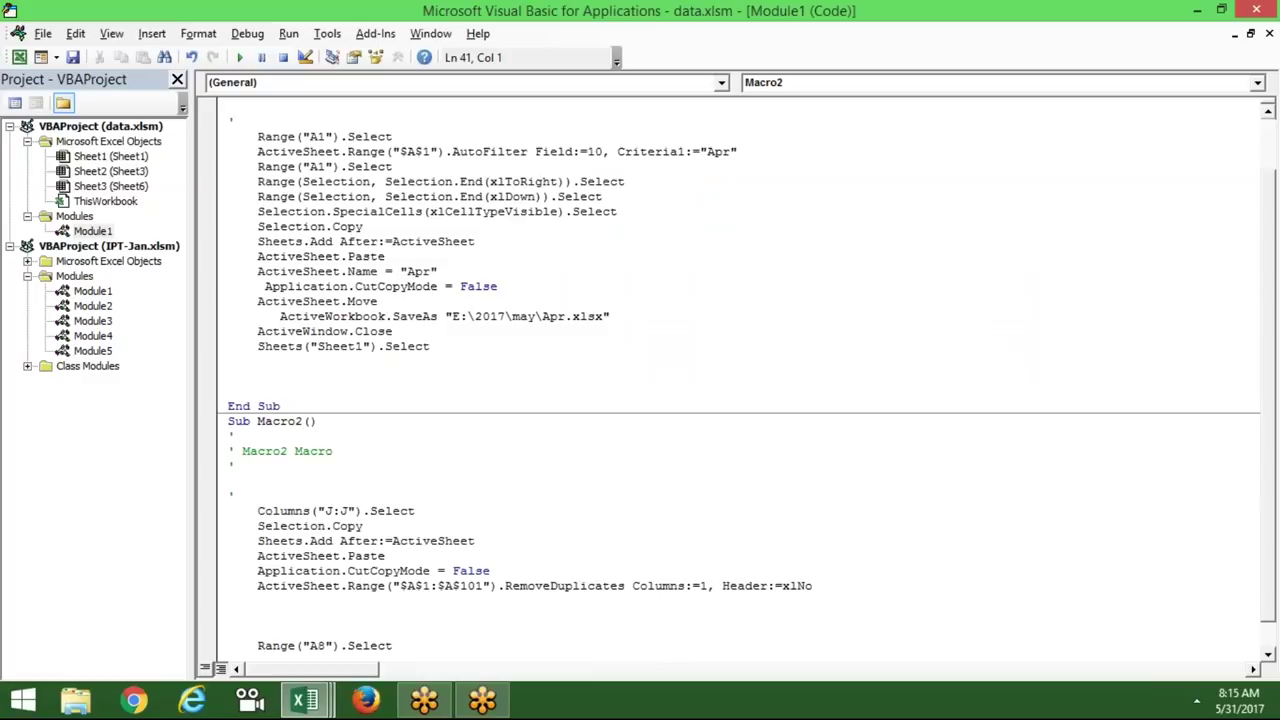
{"action": "key", "text": "Up"}
{"action": "key", "text": "Up"}
{"action": "key", "text": "Up"}
{"action": "key", "text": "Delete"}
{"action": "left_click_drag", "start_coordinate": [396, 630], "coordinate": [250, 630]}
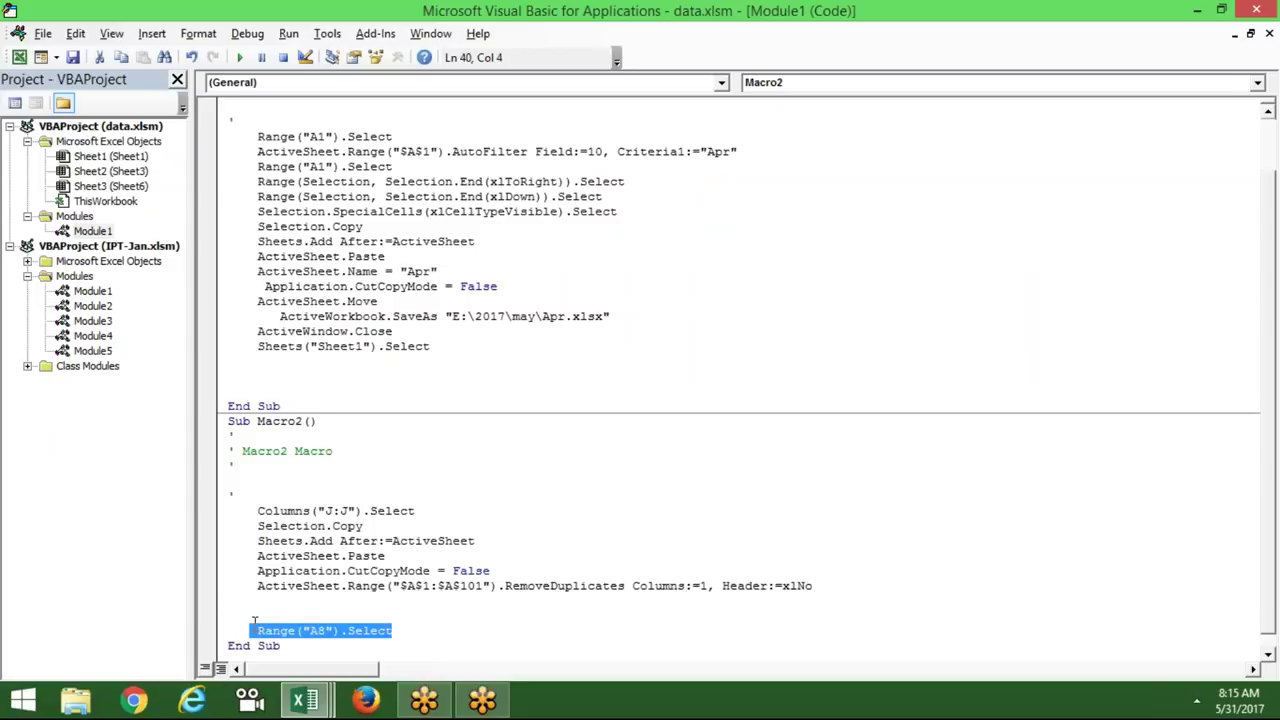
{"action": "key", "text": "Delete"}
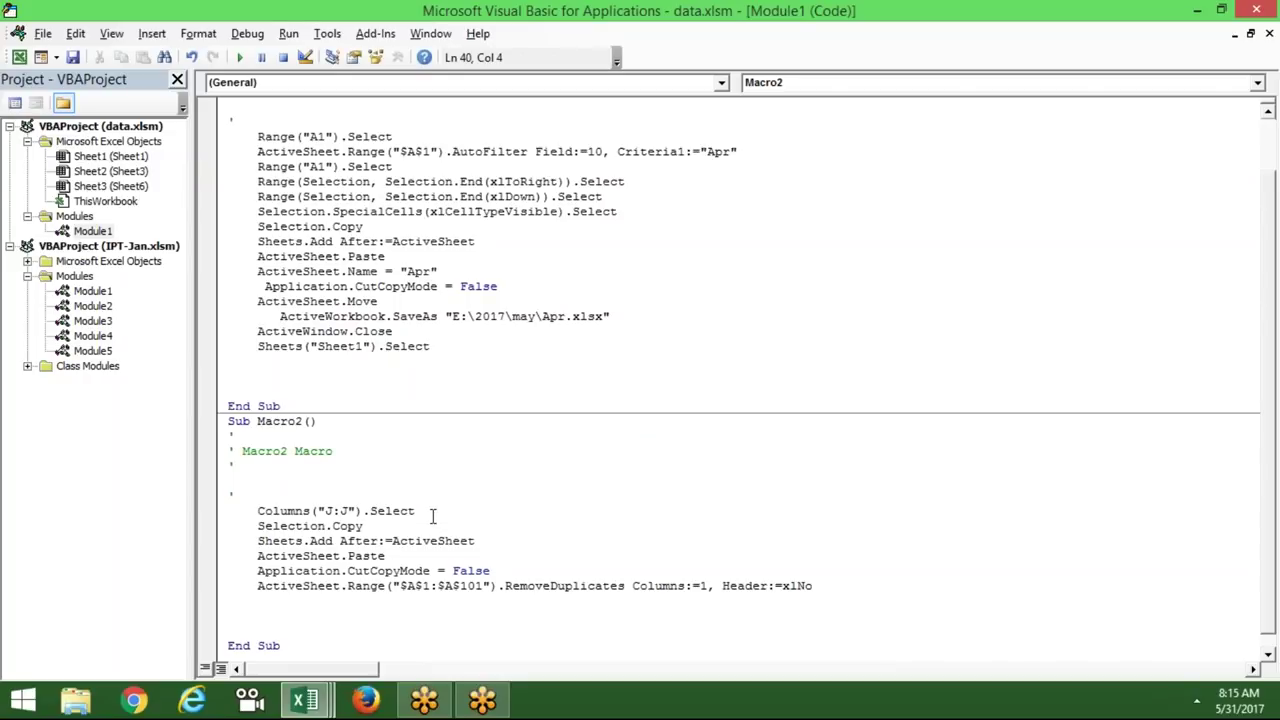
Change Macro2's RemoveDuplicates range from $A$1:$A$101 to "A:A"
{"action": "left_click_drag", "start_coordinate": [257, 511], "coordinate": [390, 523]}
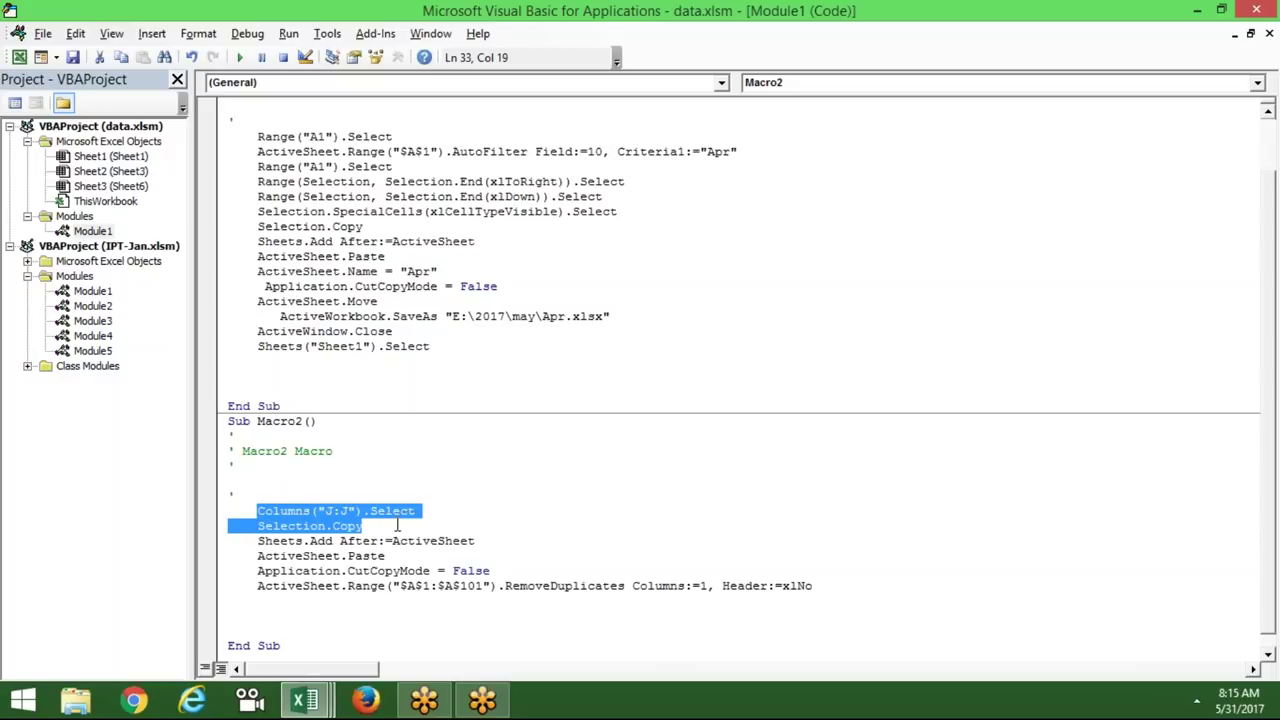
{"action": "left_click_drag", "start_coordinate": [390, 523], "coordinate": [478, 544]}
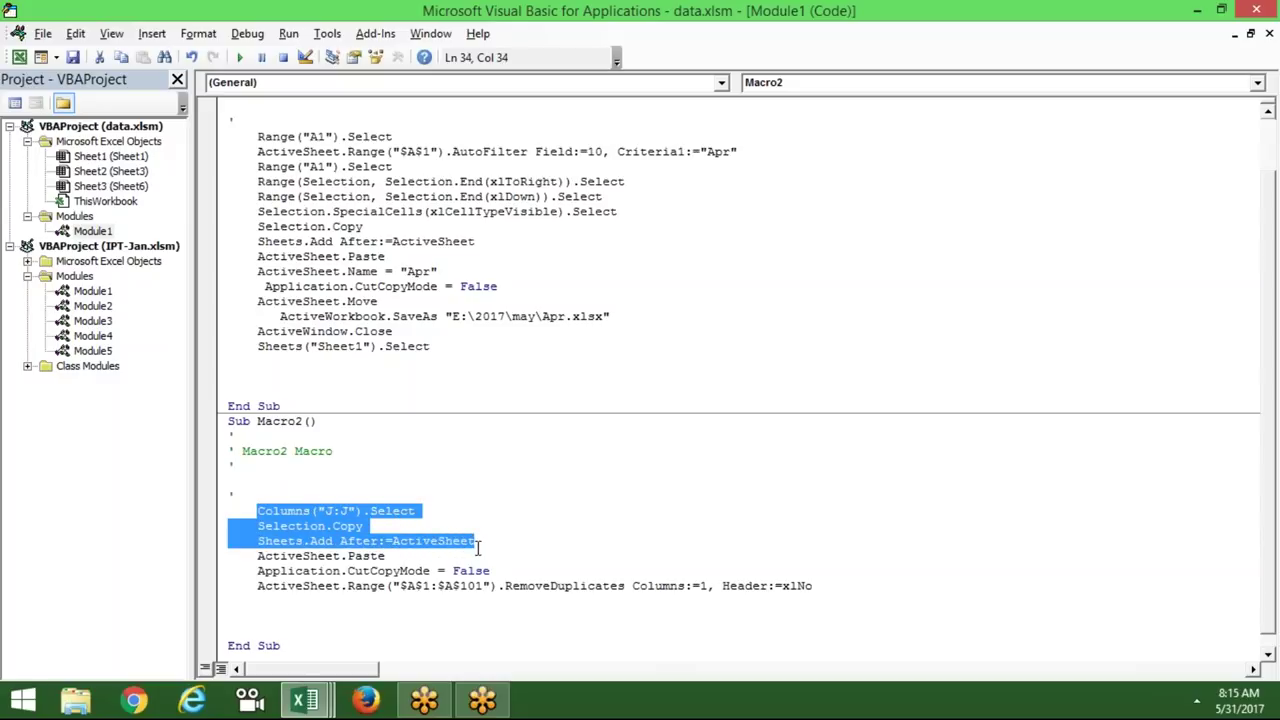
{"action": "left_click_drag", "start_coordinate": [478, 548], "coordinate": [483, 551]}
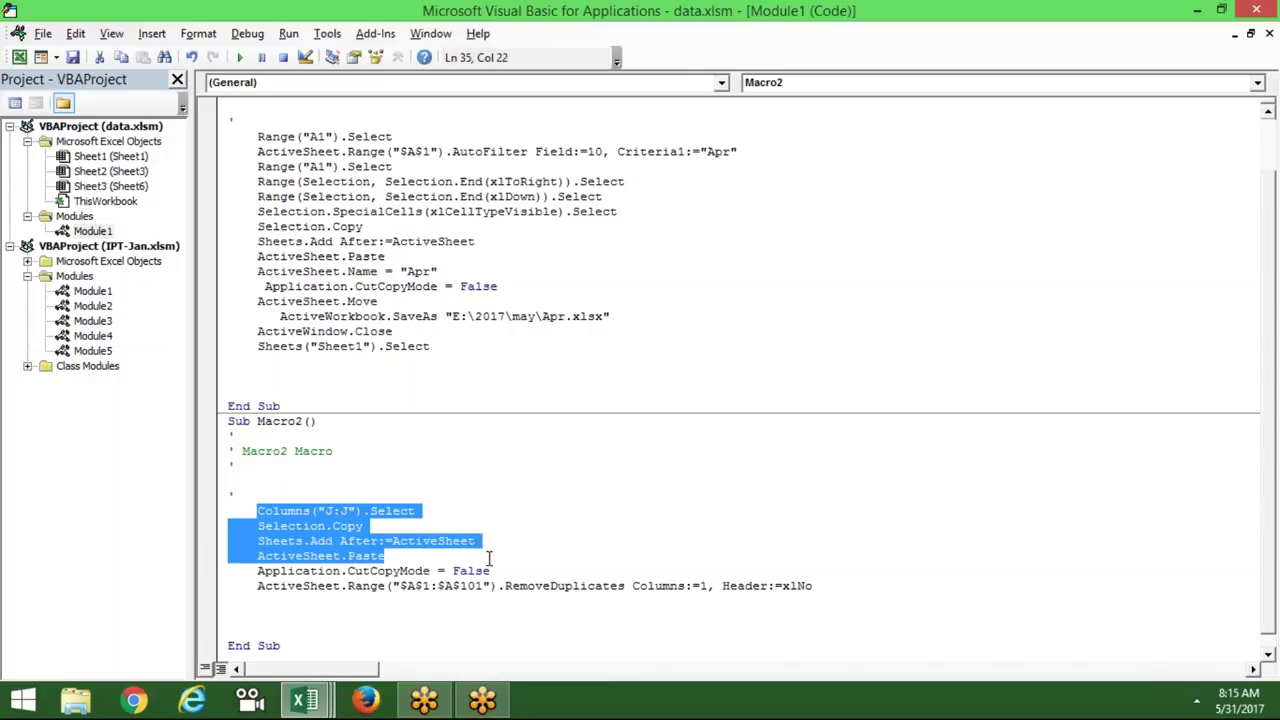
{"action": "mouse_move", "coordinate": [493, 565]}
{"action": "left_mouse_down"}
{"action": "mouse_move", "coordinate": [490, 578]}
{"action": "mouse_move", "coordinate": [437, 588]}
{"action": "left_mouse_up"}
{"action": "left_click", "coordinate": [484, 587]}
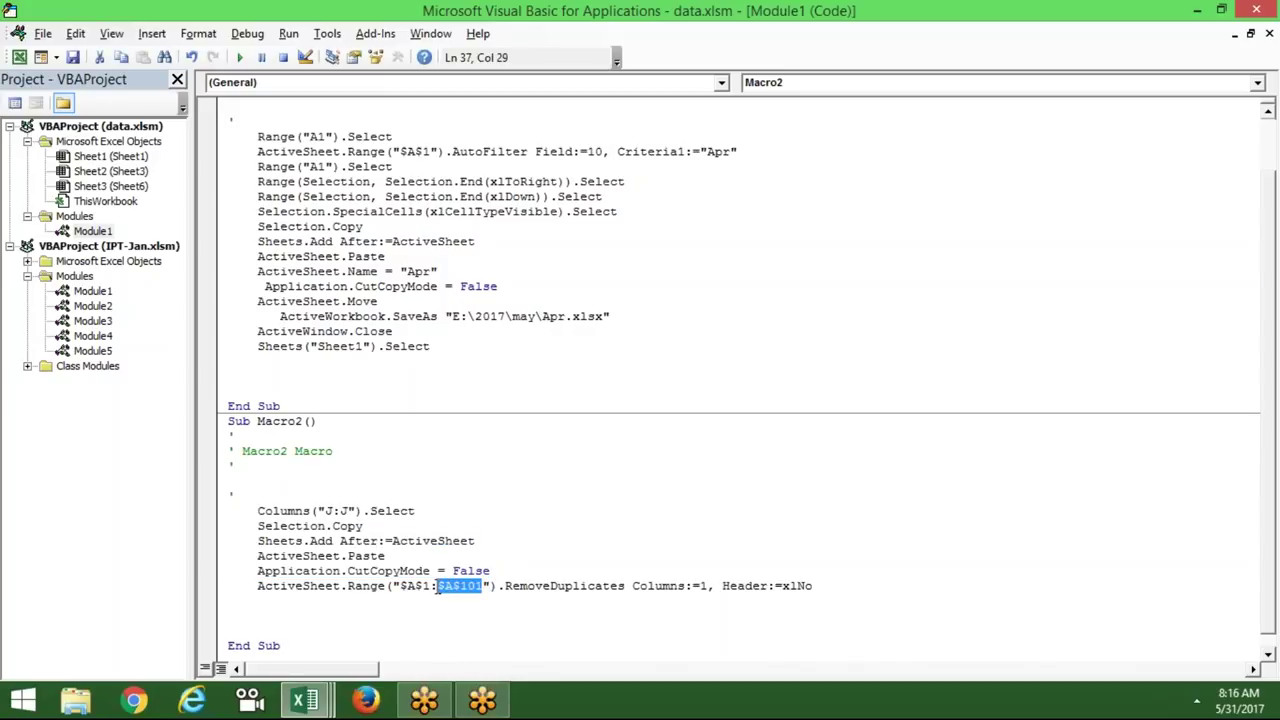
{"action": "key", "text": "BackSpace"}
{"action": "key", "text": "BackSpace"}
{"action": "key", "text": "BackSpace"}
{"action": "key", "text": "BackSpace"}
{"action": "type", "text": ":A"}
{"action": "left_click", "coordinate": [407, 586]}
{"action": "key", "text": "BackSpace"}
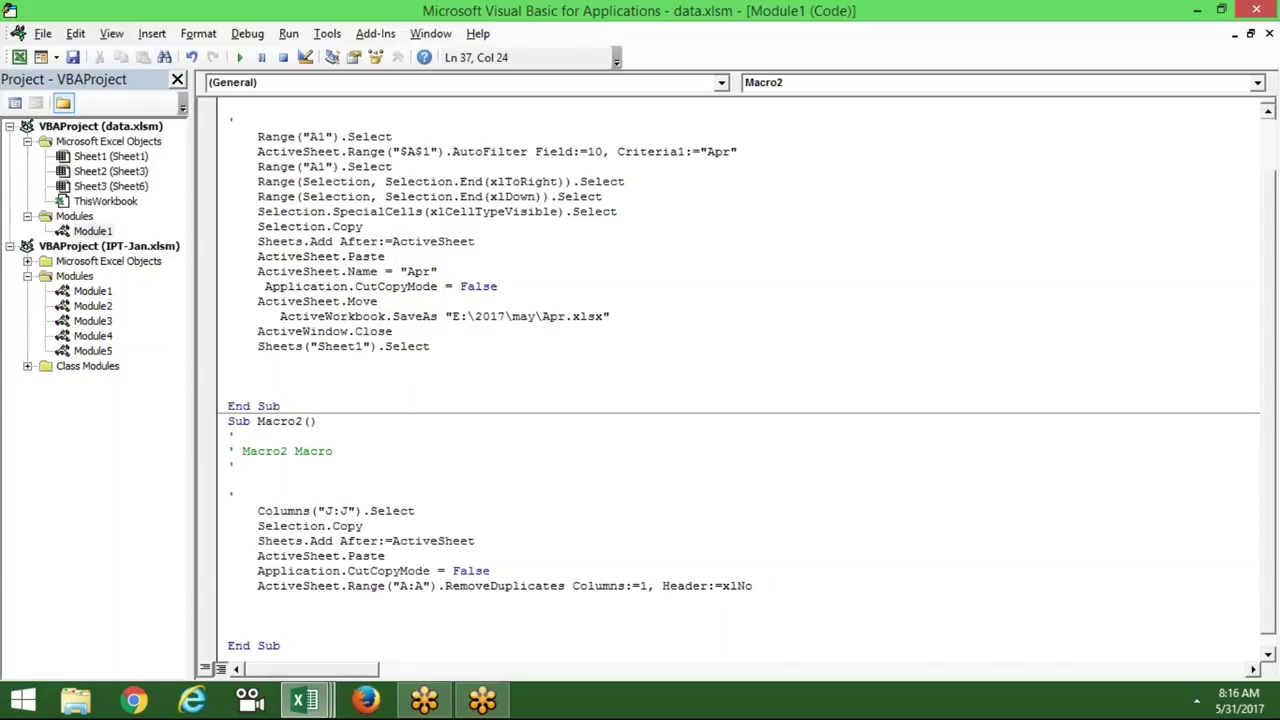
Copy Macro2's six code lines for reuse in Macro1
{"action": "left_click", "coordinate": [392, 599]}
{"action": "left_click_drag", "start_coordinate": [257, 510], "coordinate": [796, 581]}
{"action": "key", "text": "ctrl+c"}
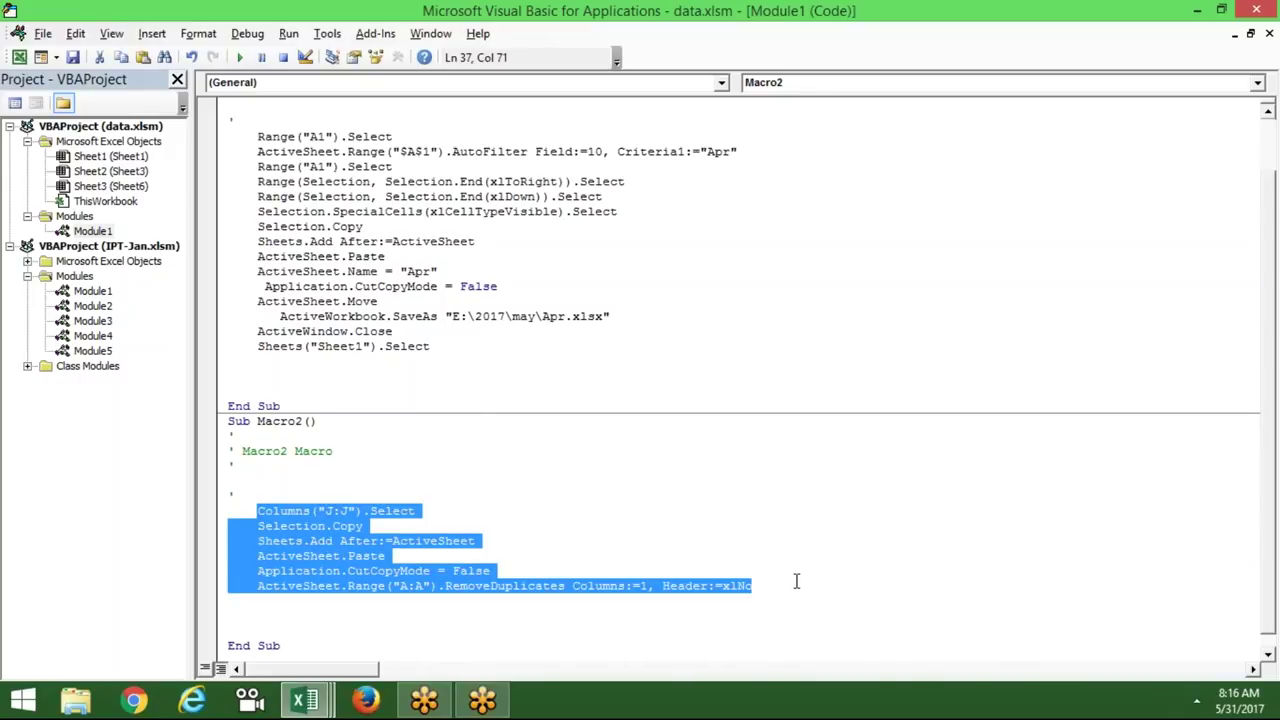
{"action": "left_click", "coordinate": [298, 106]}
Paste the column-copy and RemoveDuplicates lines at the top of Macro1 and indent them
{"action": "left_click", "coordinate": [258, 136]}
{"action": "key", "text": "Return"}
{"action": "key", "text": "Return"}
{"action": "key", "text": "Up"}
{"action": "key", "text": "Up"}
{"action": "key", "text": "Up"}
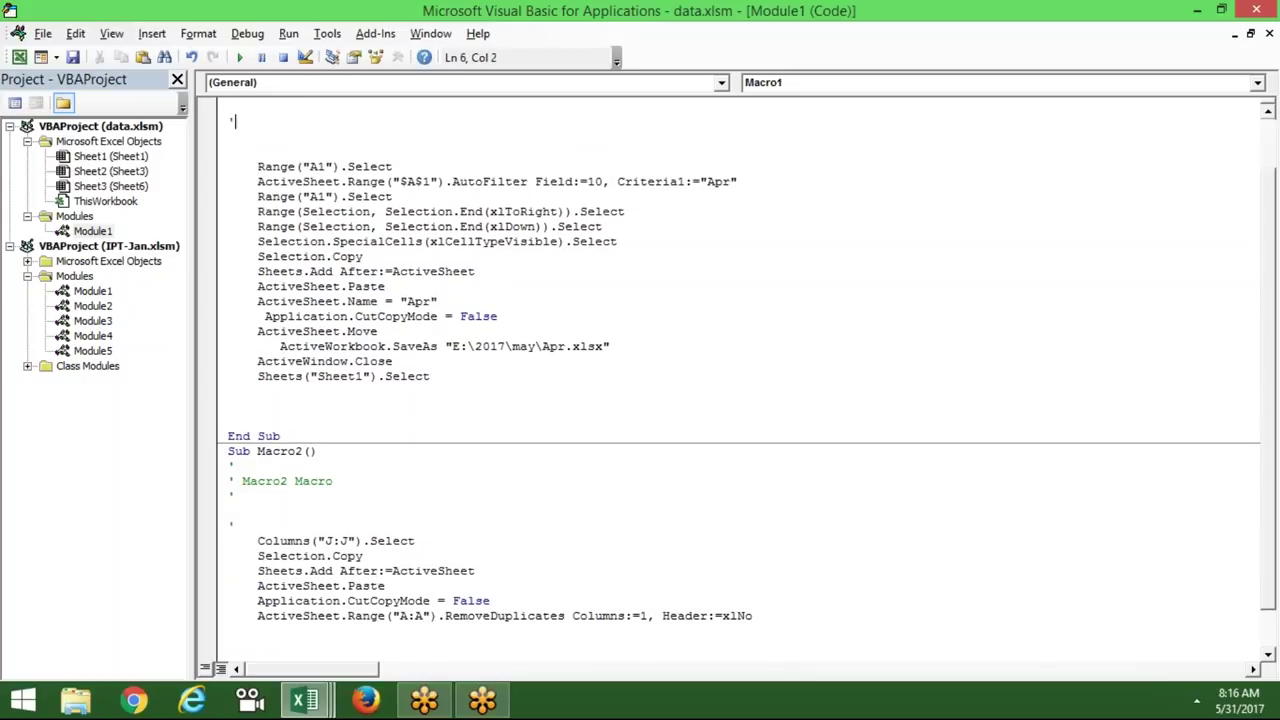
{"action": "key", "text": "Return"}
{"action": "key", "text": "ctrl+v"}
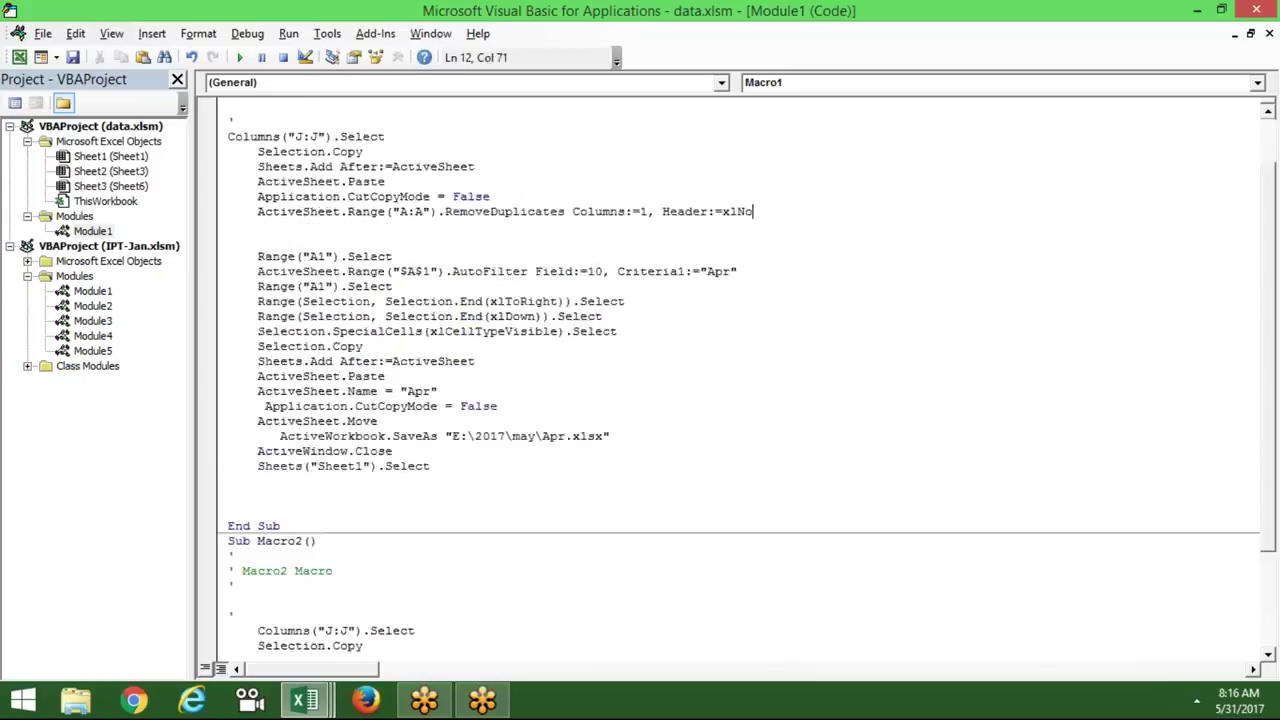
{"action": "left_click", "coordinate": [229, 137]}
{"action": "key", "text": "Tab"}
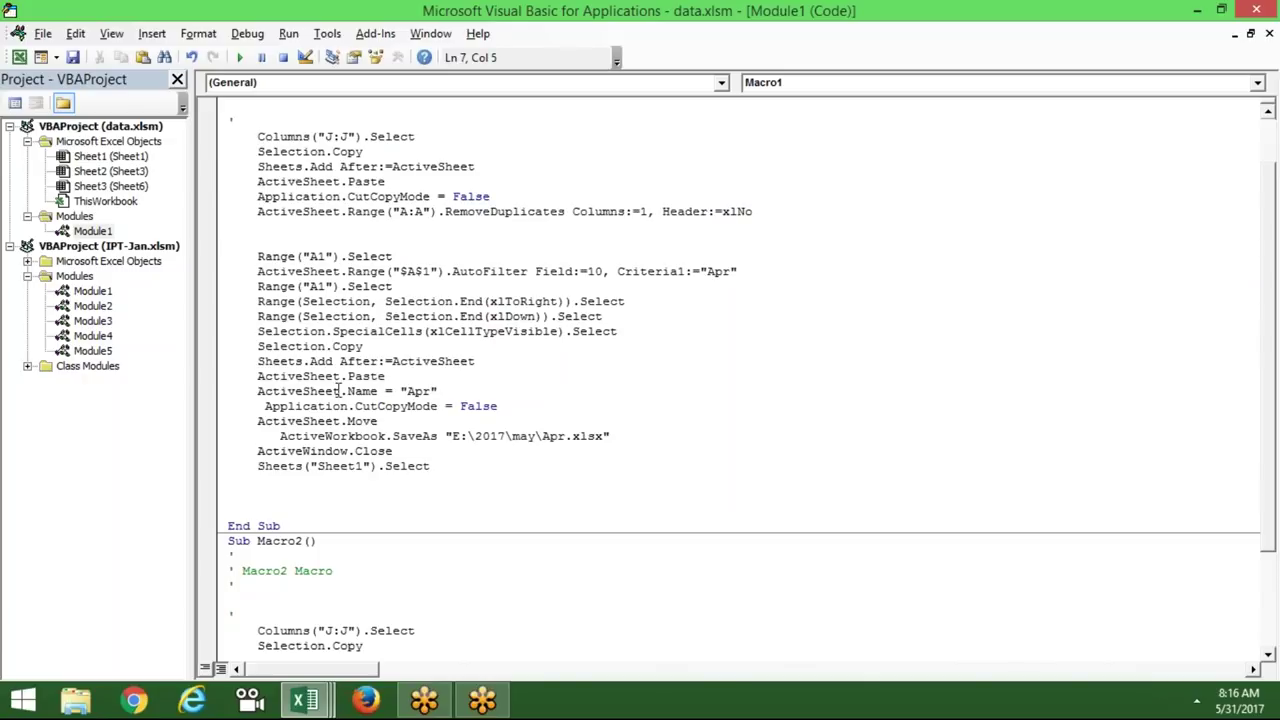
Insert Sheets("Sheet1").Select above the column J copy line
{"action": "left_click", "coordinate": [432, 467]}
{"action": "left_click_drag", "start_coordinate": [432, 467], "coordinate": [258, 470]}
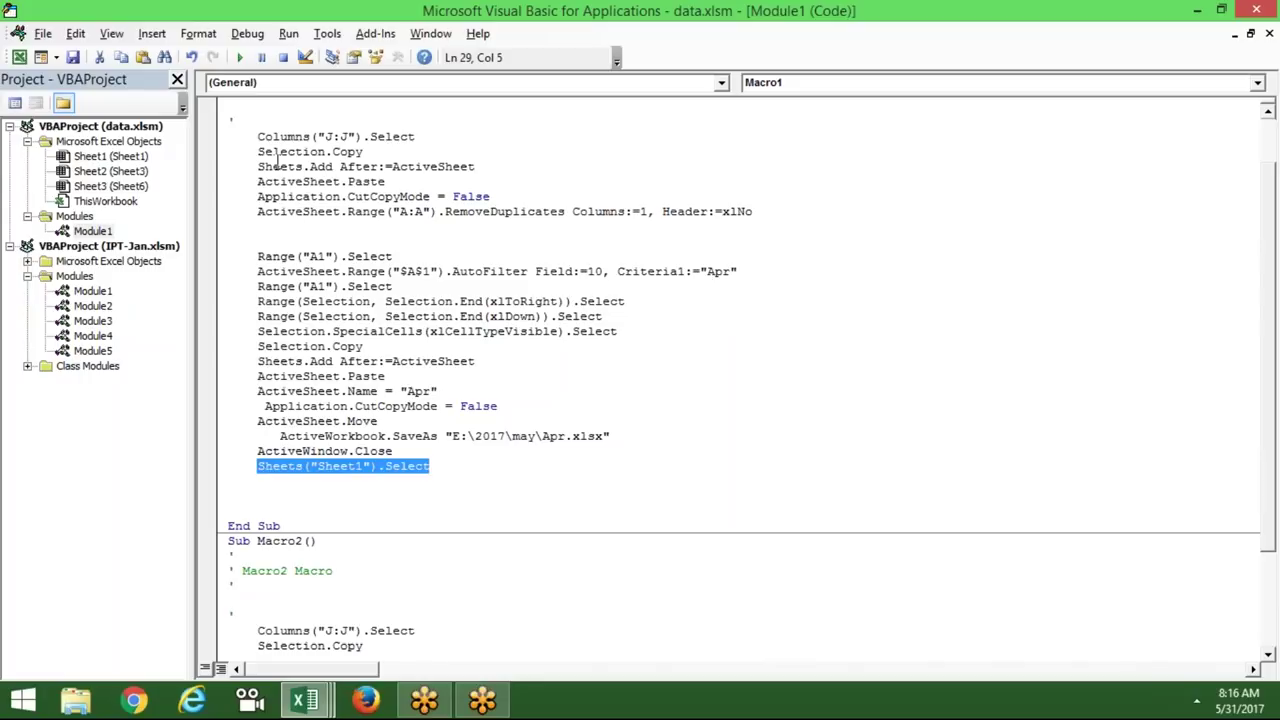
{"action": "left_click", "coordinate": [259, 137]}
{"action": "key", "text": "Return"}
{"action": "key", "text": "Up"}
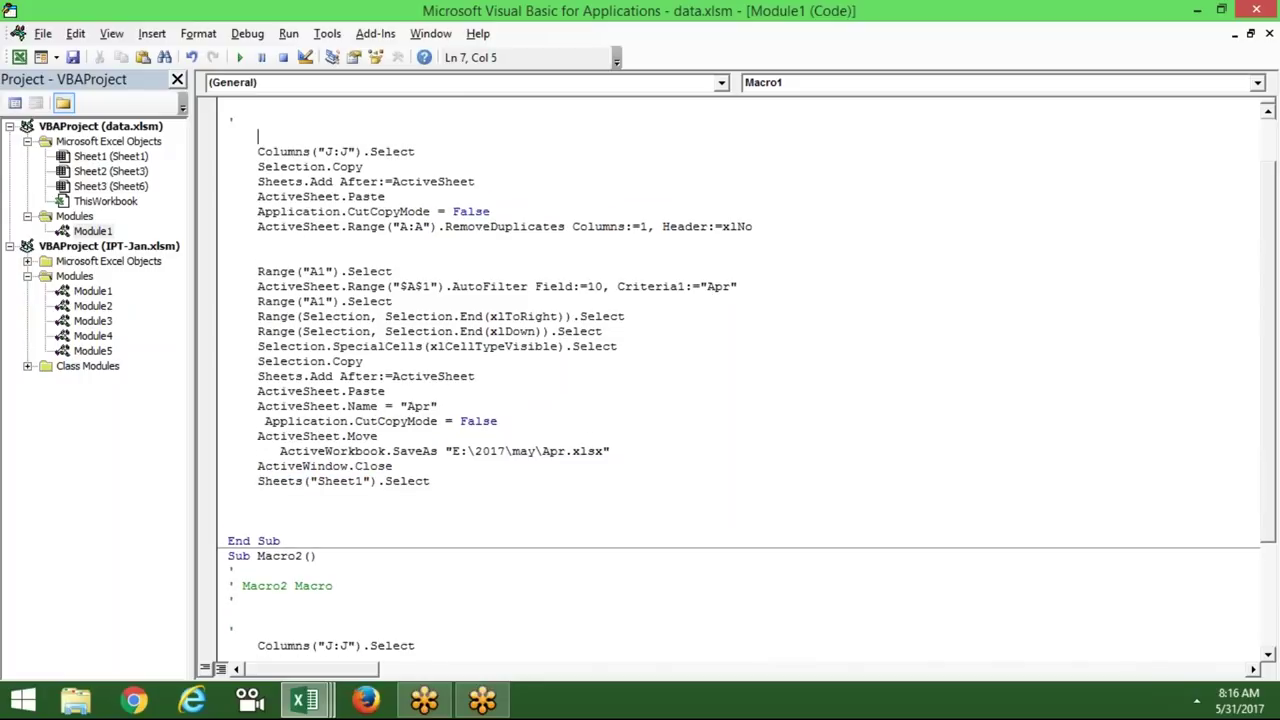
{"action": "key", "text": "ctrl+v"}
Add another Sheets("Sheet1").Select before the filter code, with a separating blank line
{"action": "left_click", "coordinate": [279, 258]}
{"action": "key", "text": "ctrl+v"}
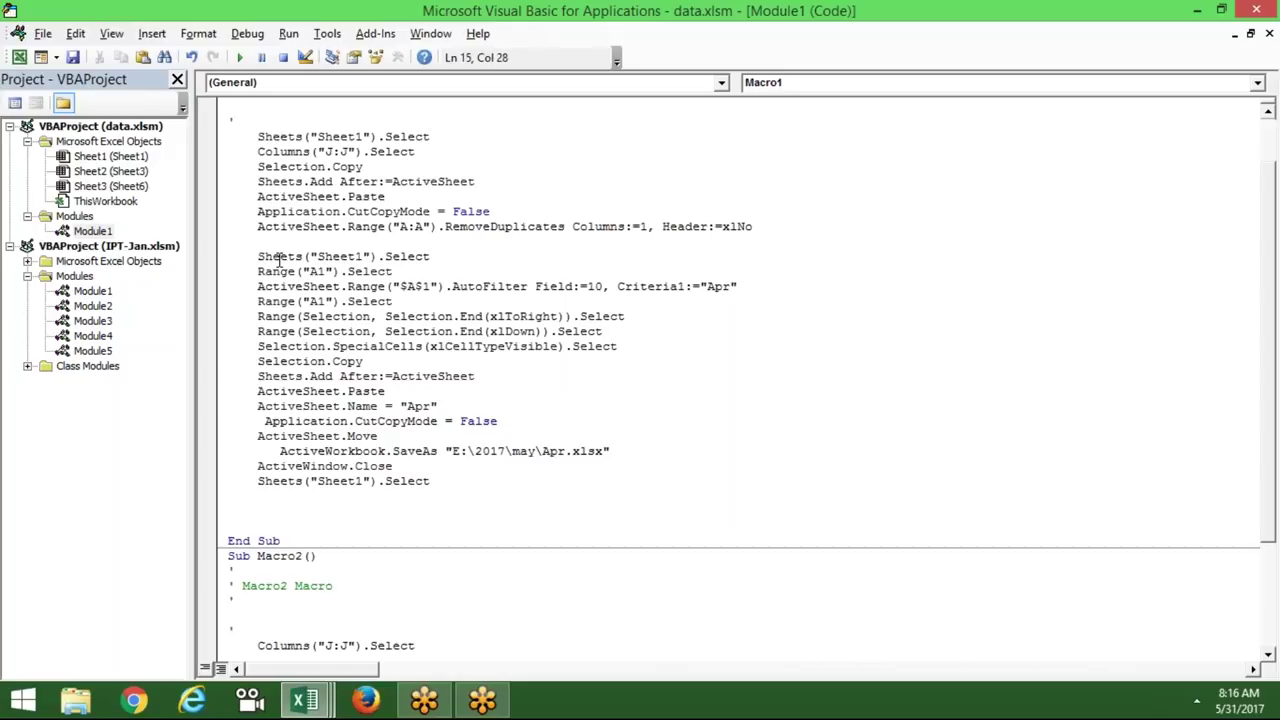
{"action": "key", "text": "Up"}
{"action": "key", "text": "Return"}
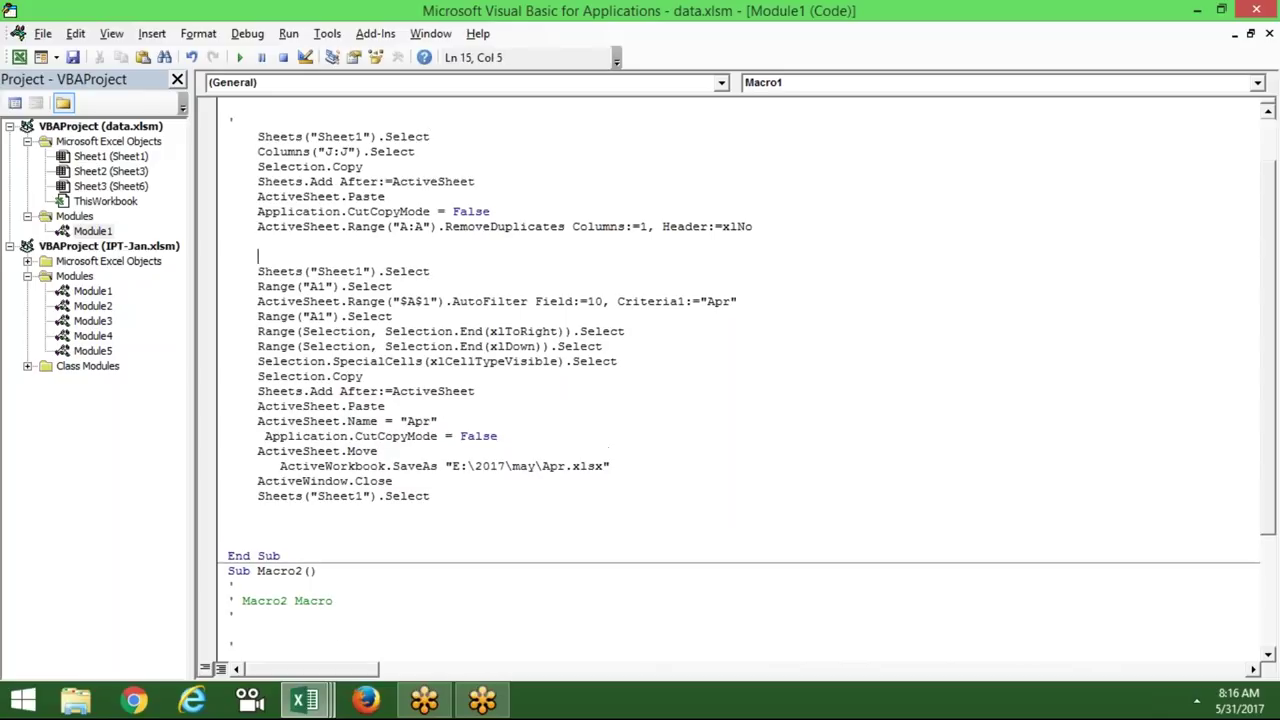
{"action": "key", "text": "Up"}
{"action": "key", "text": "Up"}
{"action": "key", "text": "Up"}
{"action": "key", "text": "Up"}
{"action": "key", "text": "Down"}
{"action": "key", "text": "Down"}
{"action": "key", "text": "Down"}
{"action": "key", "text": "Down"}
{"action": "key", "text": "Down"}
{"action": "key", "text": "Up"}
{"action": "key", "text": "Down"}
{"action": "key", "text": "Up"}
Add n = ActiveSheet.Name on the line after RemoveDuplicates
{"action": "key", "text": "alt+F11"}
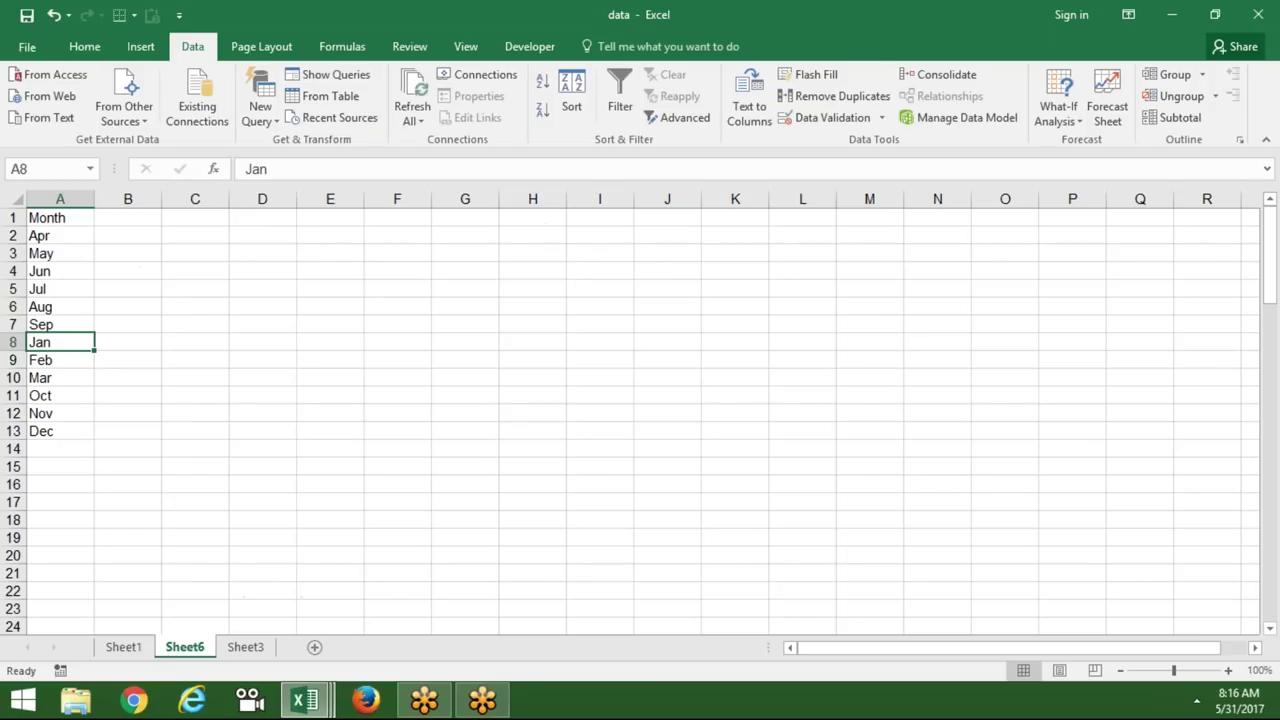
{"action": "key", "text": "alt+F11"}
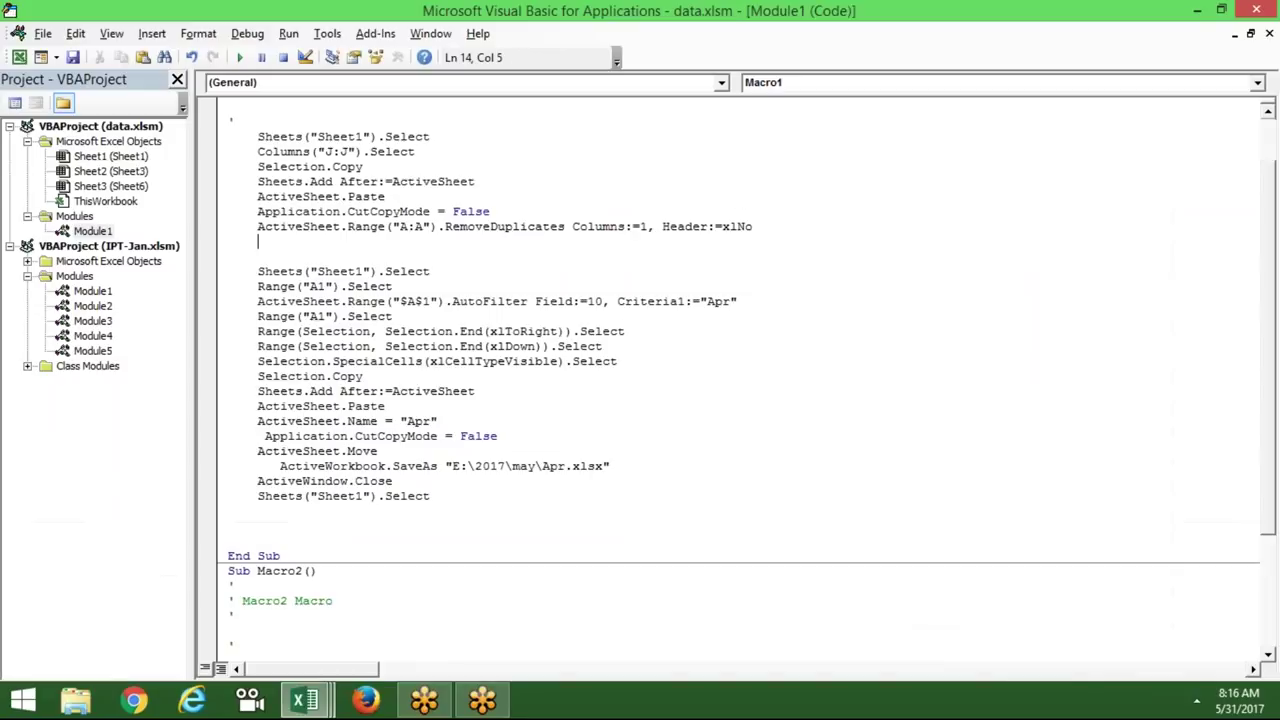
{"action": "key", "text": "Up"}
{"action": "key", "text": "Down"}
{"action": "key", "text": "Up"}
{"action": "key", "text": "ctrl+Home"}
{"action": "key", "text": "Down"}
{"action": "key", "text": "Down"}
{"action": "key", "text": "Down"}
{"action": "key", "text": "Down"}
{"action": "key", "text": "Down"}
{"action": "key", "text": "Down"}
{"action": "key", "text": "Down"}
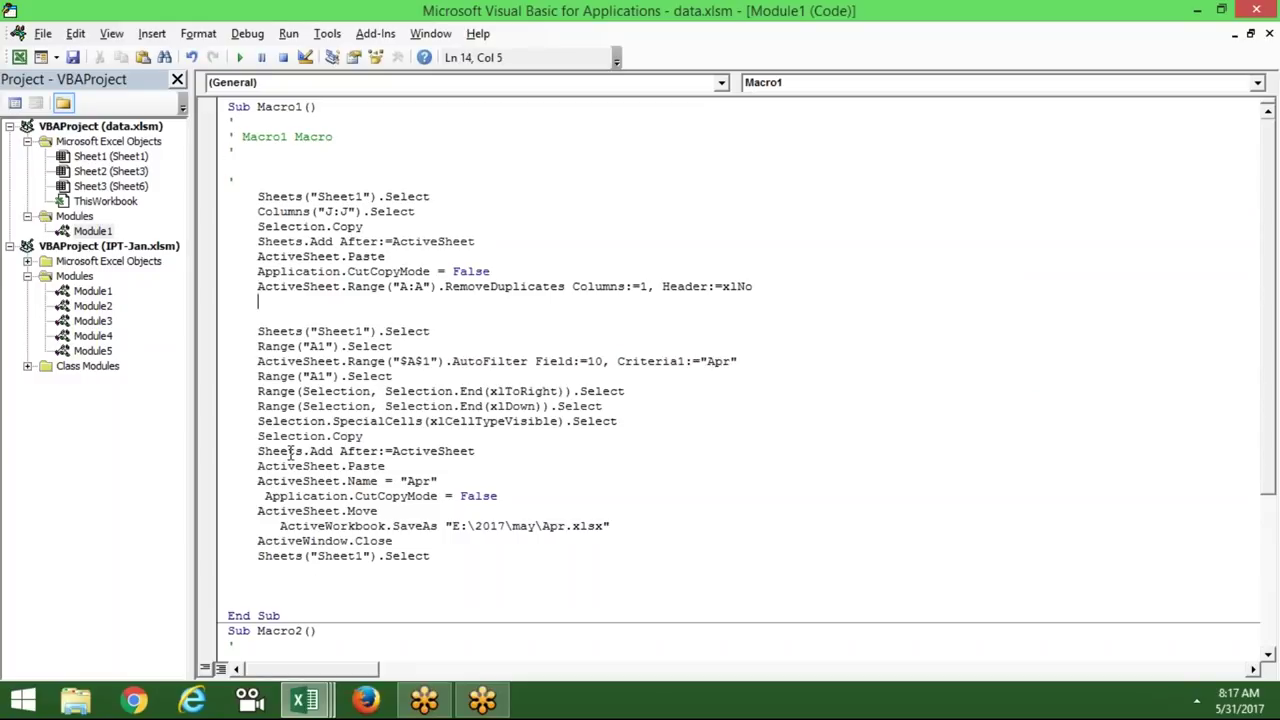
{"action": "type", "text": "n=activesheet.nam"}
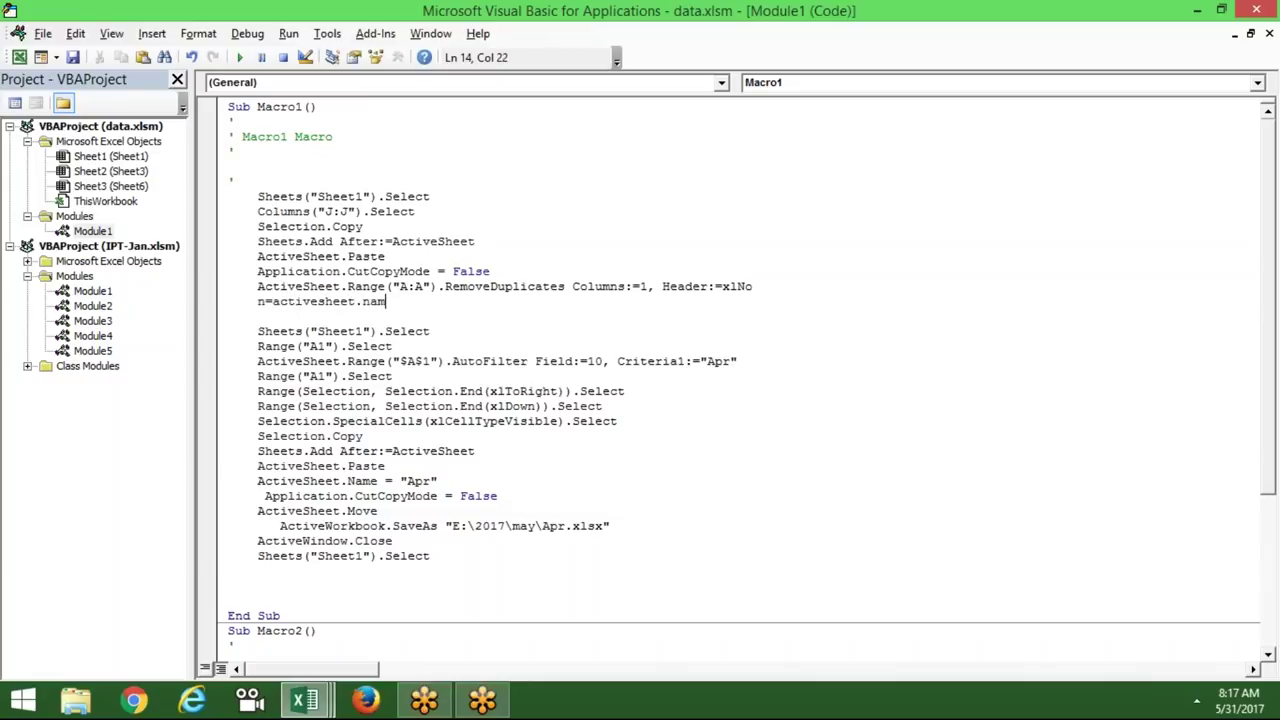
{"action": "type", "text": "e"}
{"action": "left_click", "coordinate": [317, 467]}
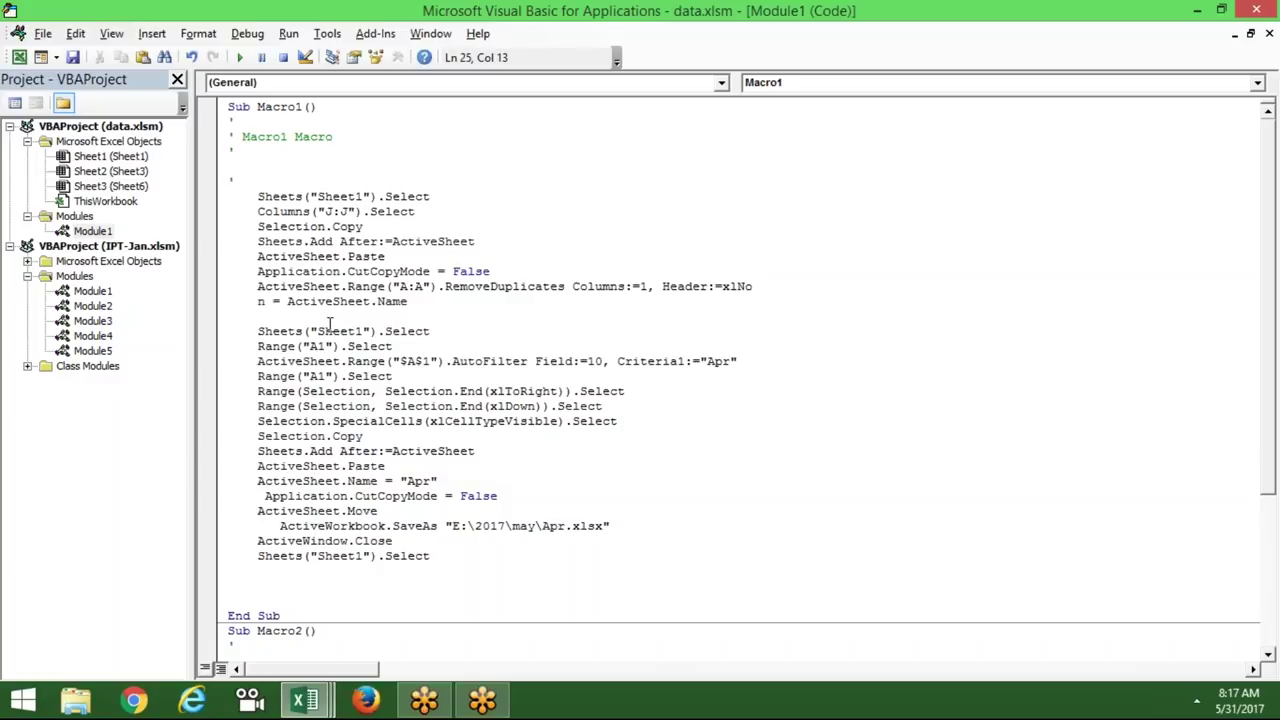
Try adding blank lines below the name line, then undo the last two edits
{"action": "double_click", "coordinate": [266, 302]}
{"action": "left_click", "coordinate": [268, 318]}
{"action": "key", "text": "Return"}
{"action": "key", "text": "Return"}
{"action": "key", "text": "Up"}
{"action": "key", "text": "Down"}
{"action": "key", "text": "Down"}
{"action": "key", "text": "ctrl+z"}
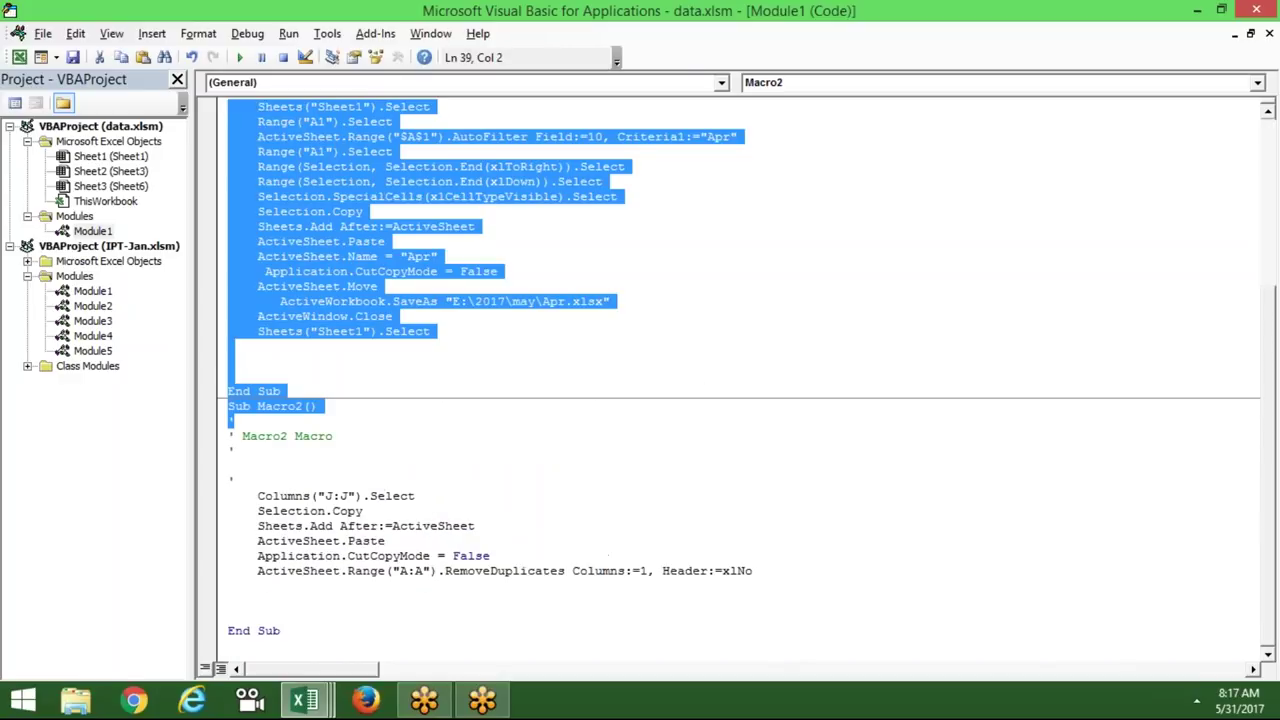
{"action": "key", "text": "ctrl+z"}
{"action": "key", "text": "ctrl+z"}
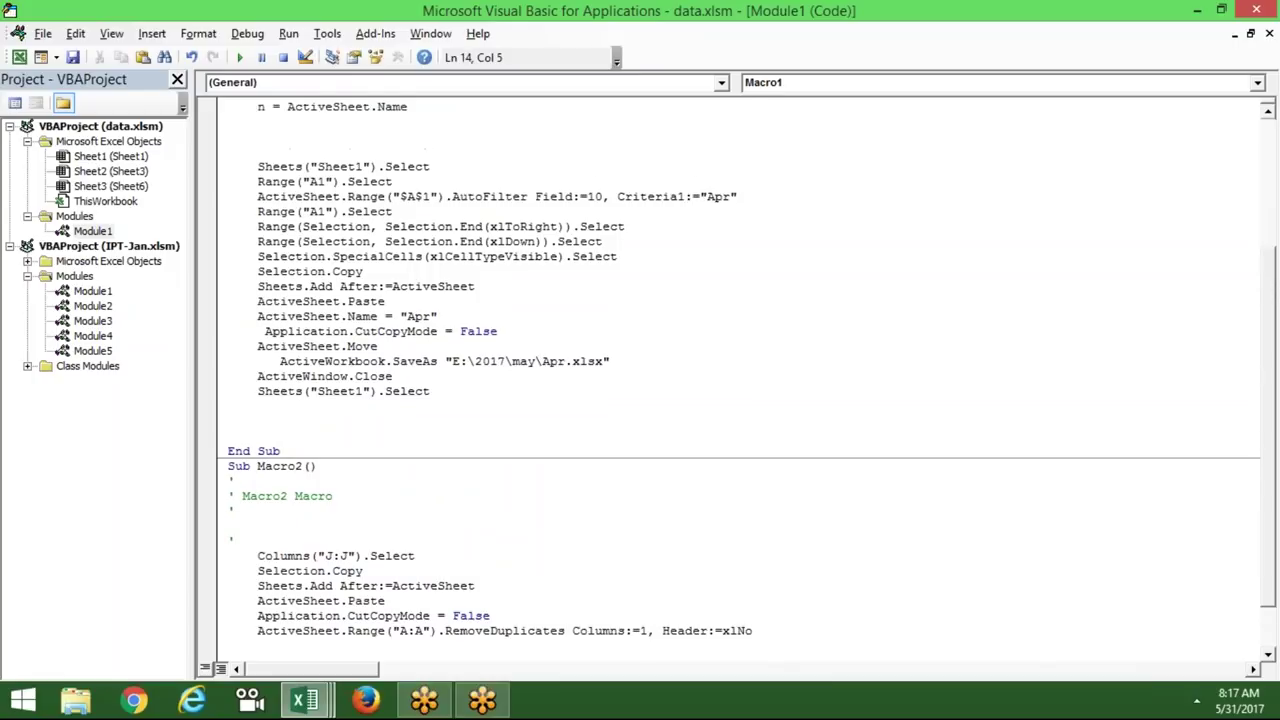
{"action": "key", "text": "ctrl+z"}
{"action": "key", "text": "ctrl+z"}
{"action": "key", "text": "alt+F11"}
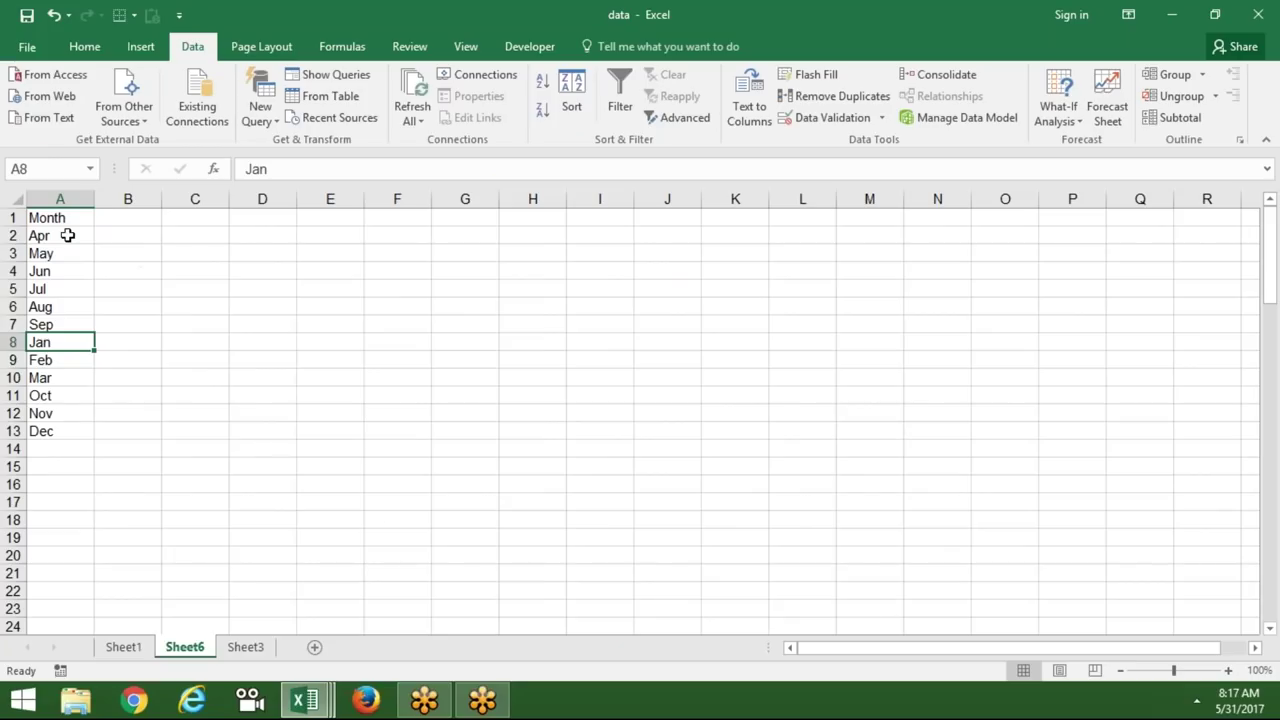
{"action": "left_click_drag", "start_coordinate": [67, 235], "coordinate": [64, 432]}
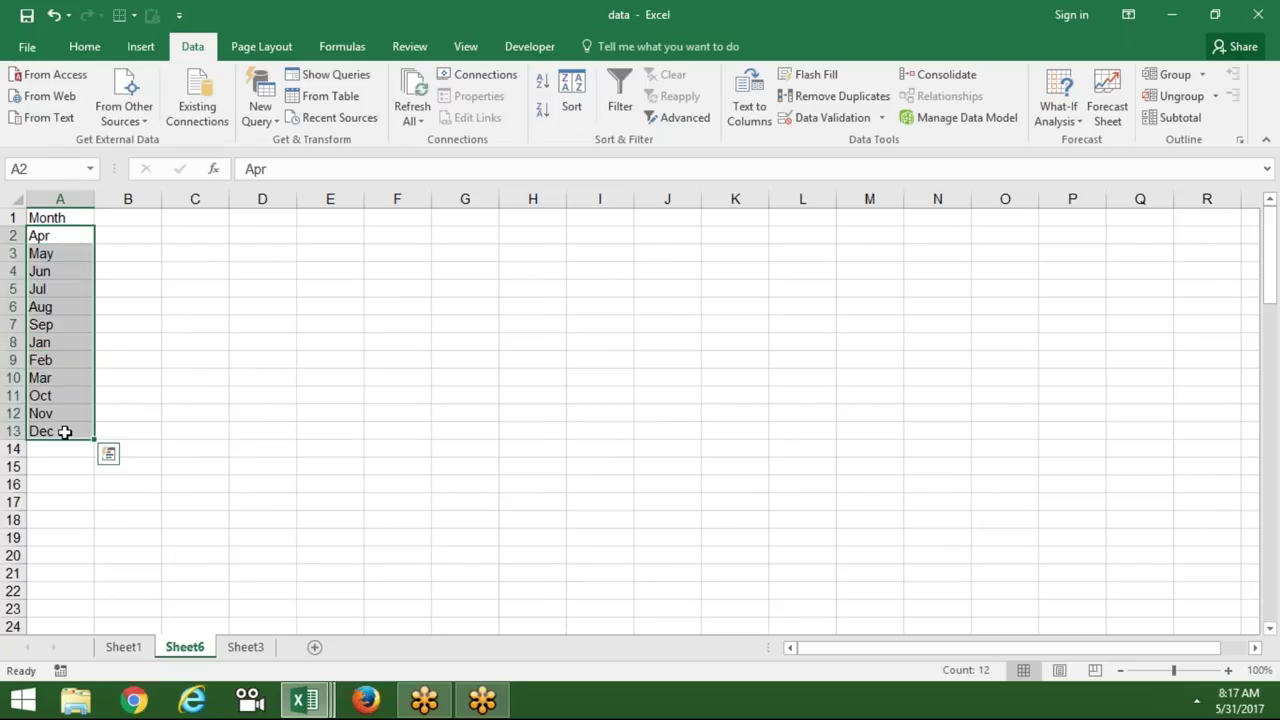
{"action": "left_click", "coordinate": [123, 647]}
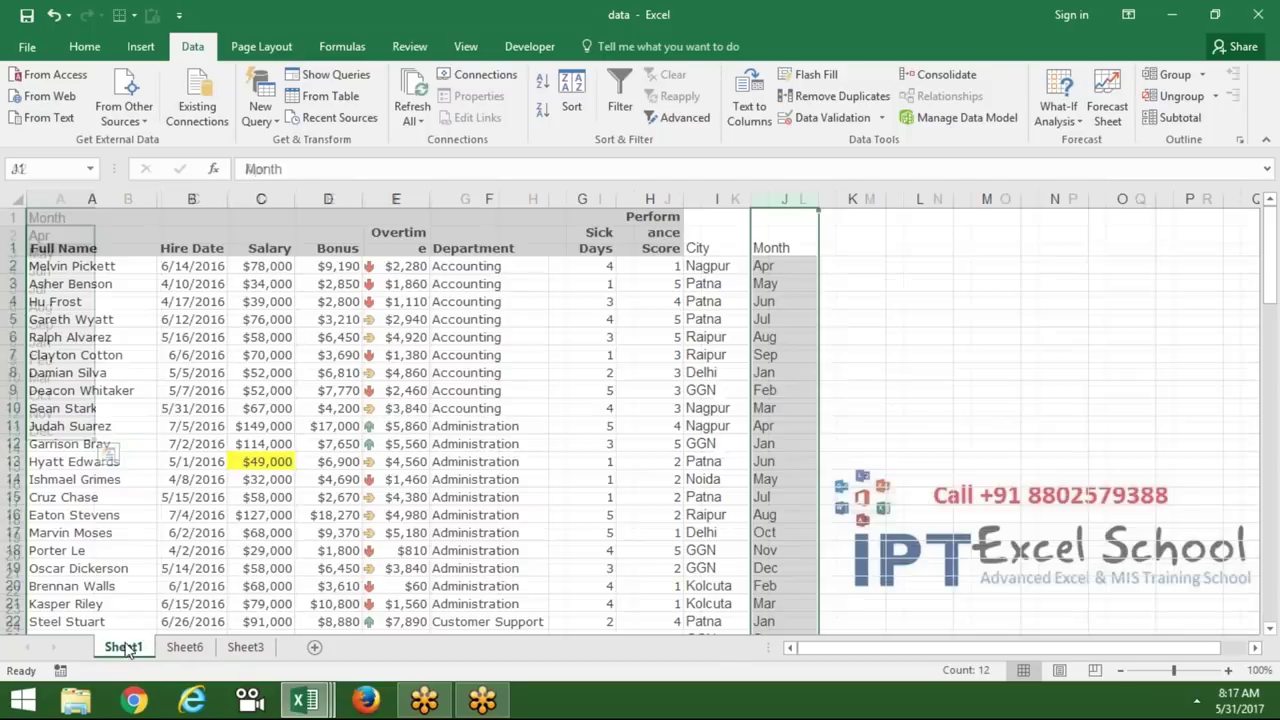
{"action": "left_click", "coordinate": [172, 649]}
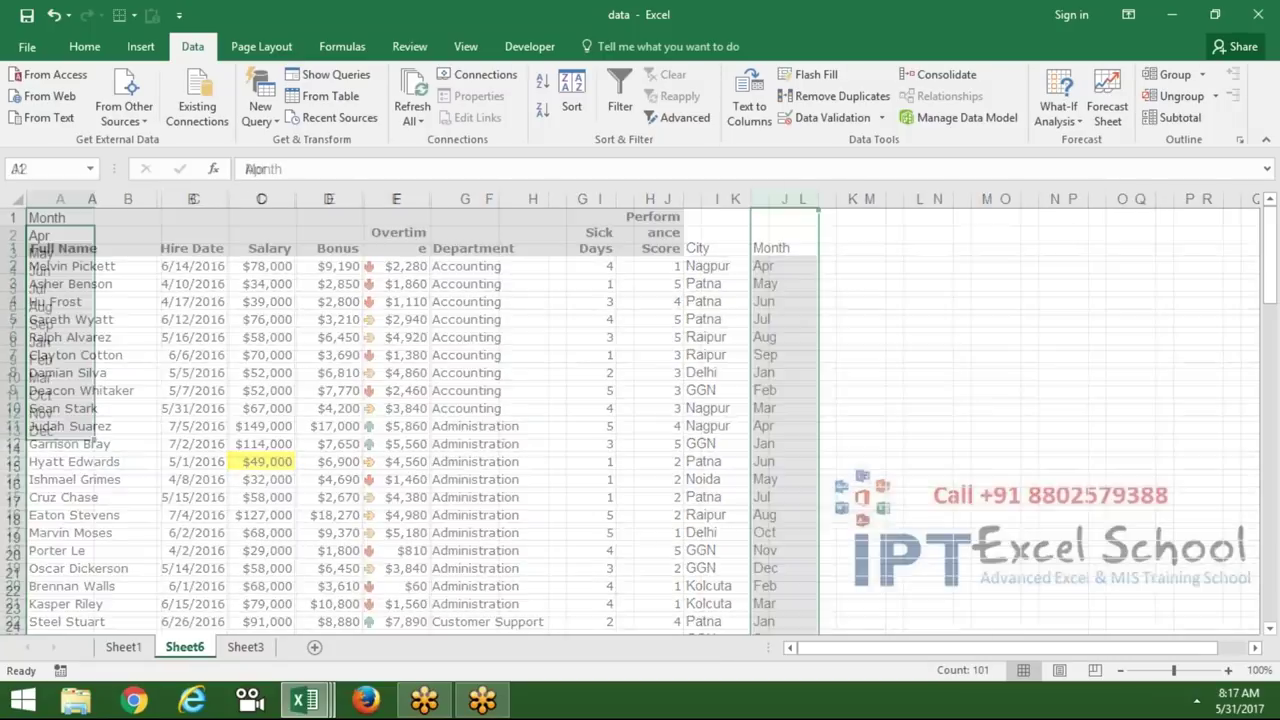
{"action": "left_click", "coordinate": [152, 649]}
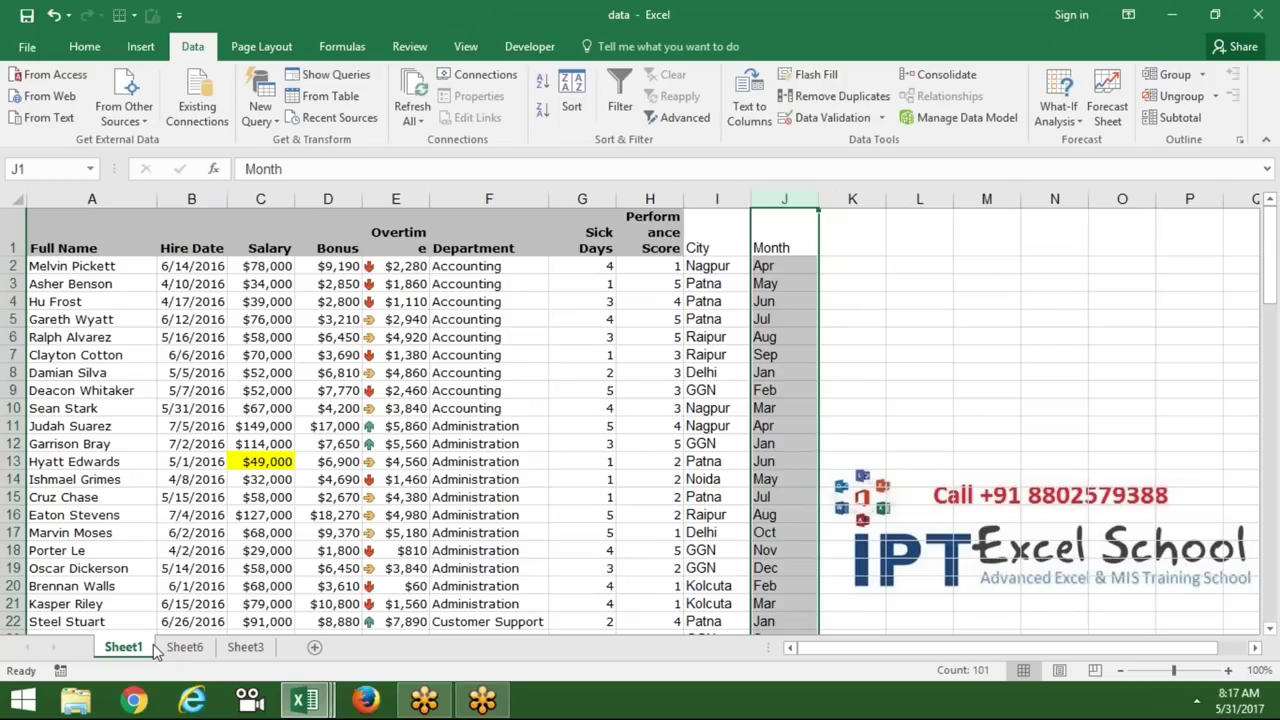
{"action": "key", "text": "alt+F11"}
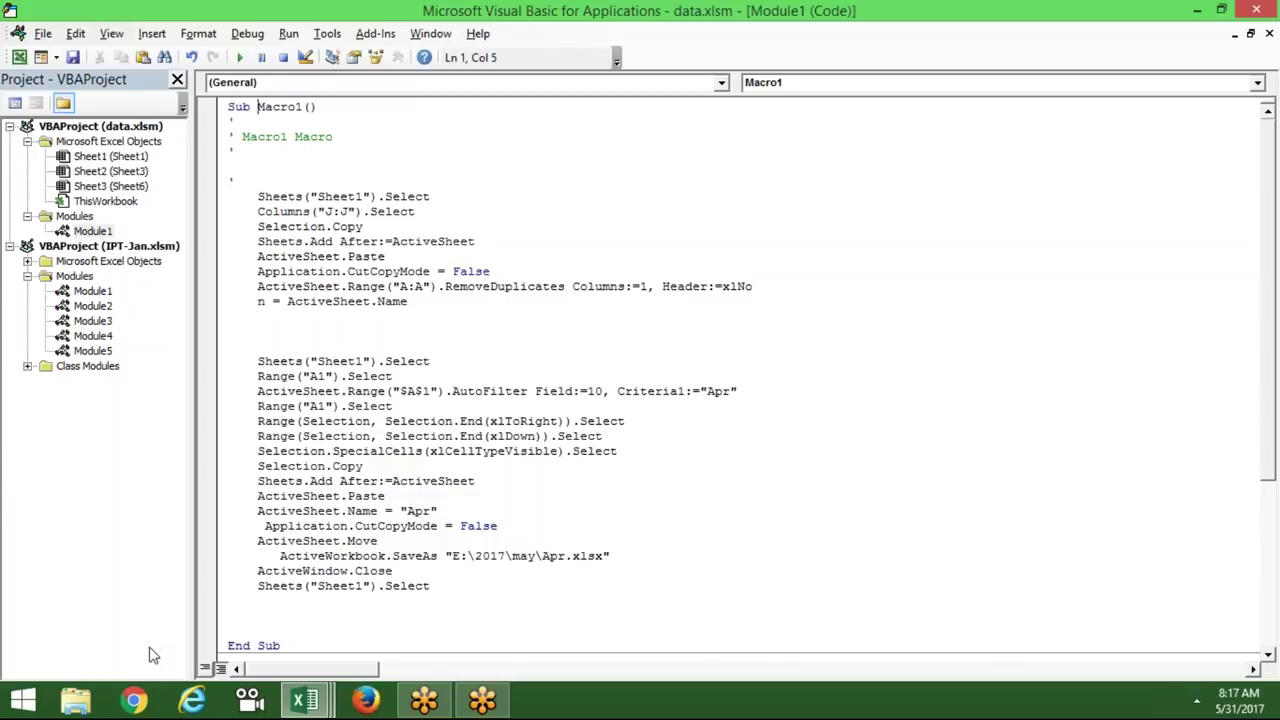
Add the loop header For i = 2 To Sheets(n).Range("A65000").End(xpup).Row above the filter steps
{"action": "left_click", "coordinate": [272, 343]}
{"action": "type", "text": "for i = "}
{"action": "type", "text": "2 to"}
{"action": "key", "text": "alt+F11"}
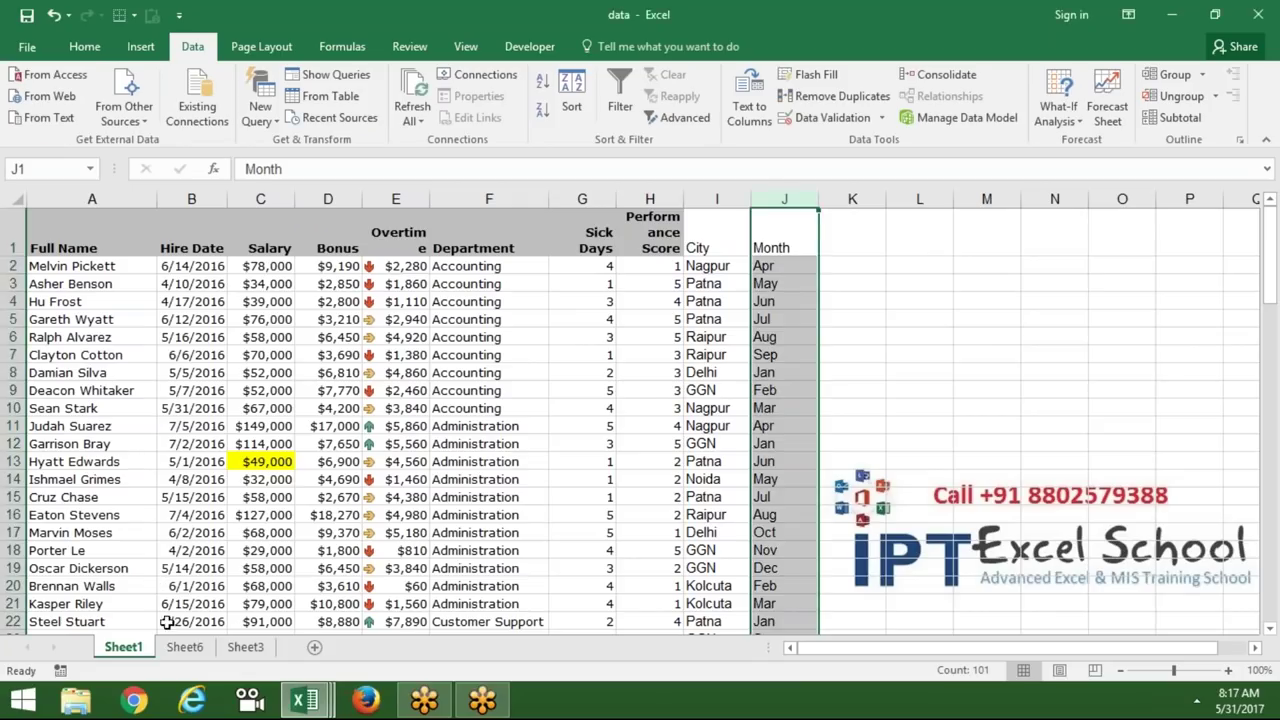
{"action": "left_click", "coordinate": [185, 648]}
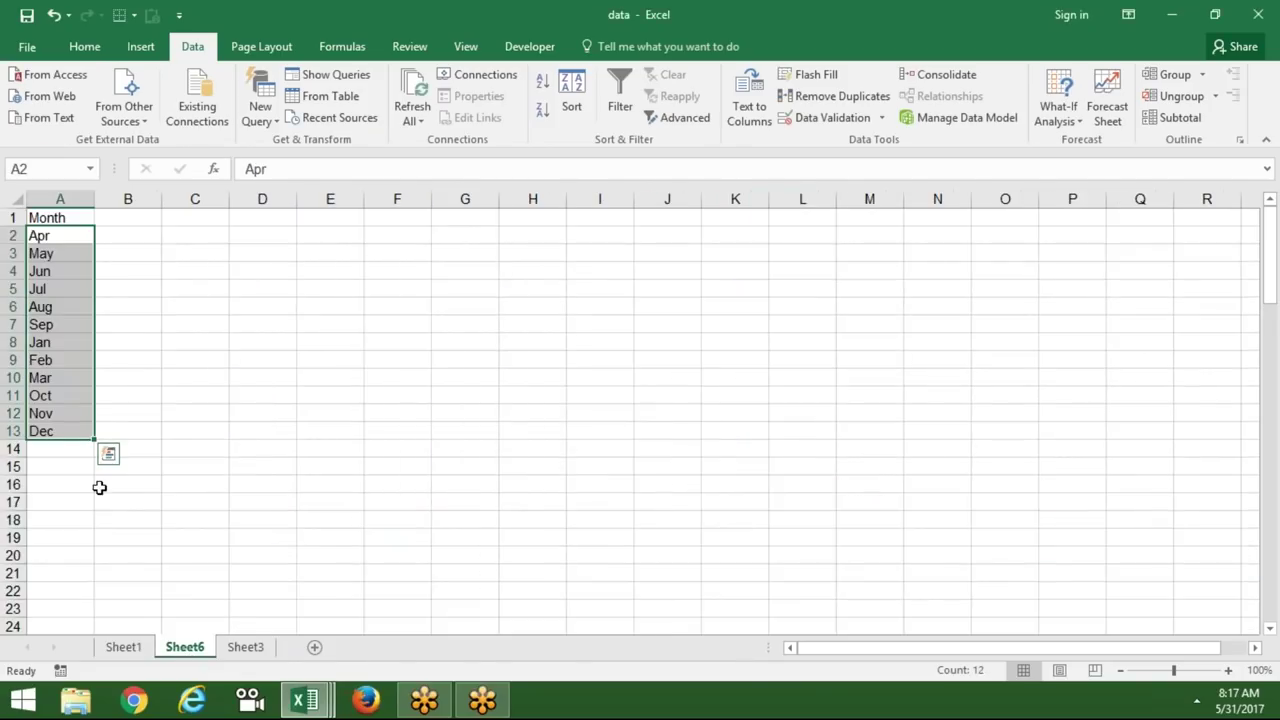
{"action": "left_click", "coordinate": [57, 424]}
{"action": "key", "text": "alt+F11"}
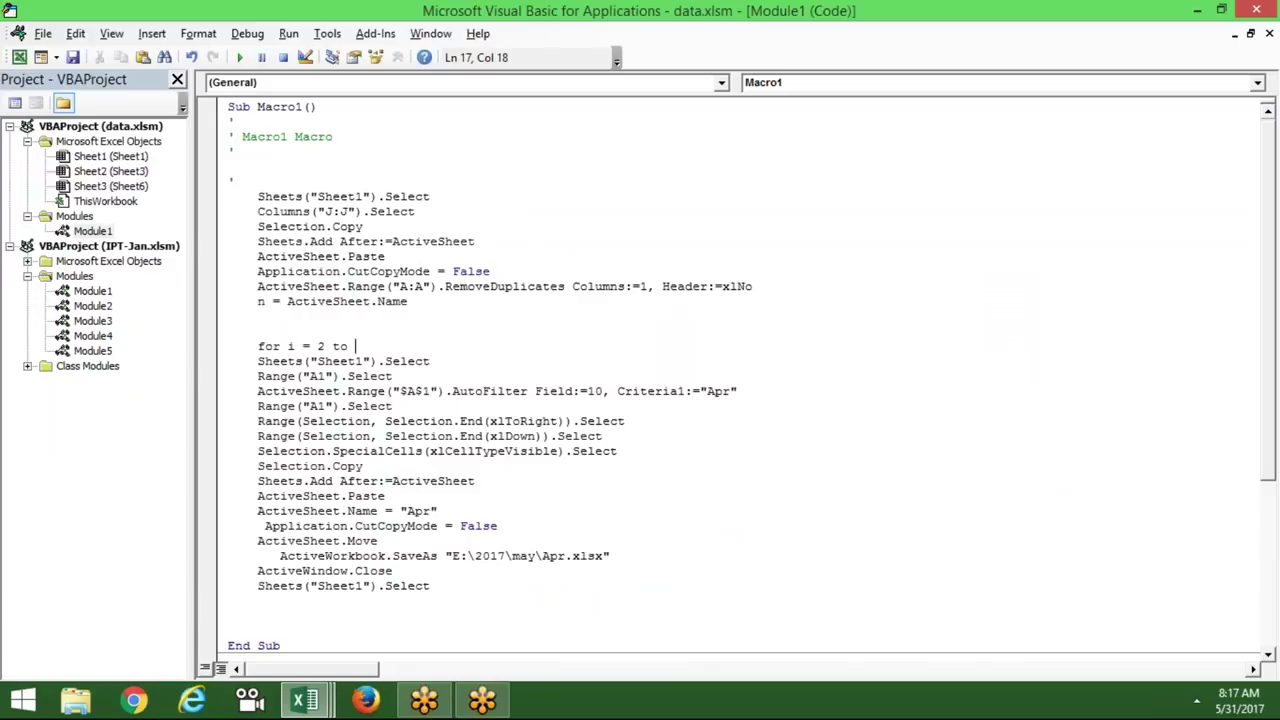
{"action": "type", "text": "sheets"}
{"action": "type", "text": "(n"}
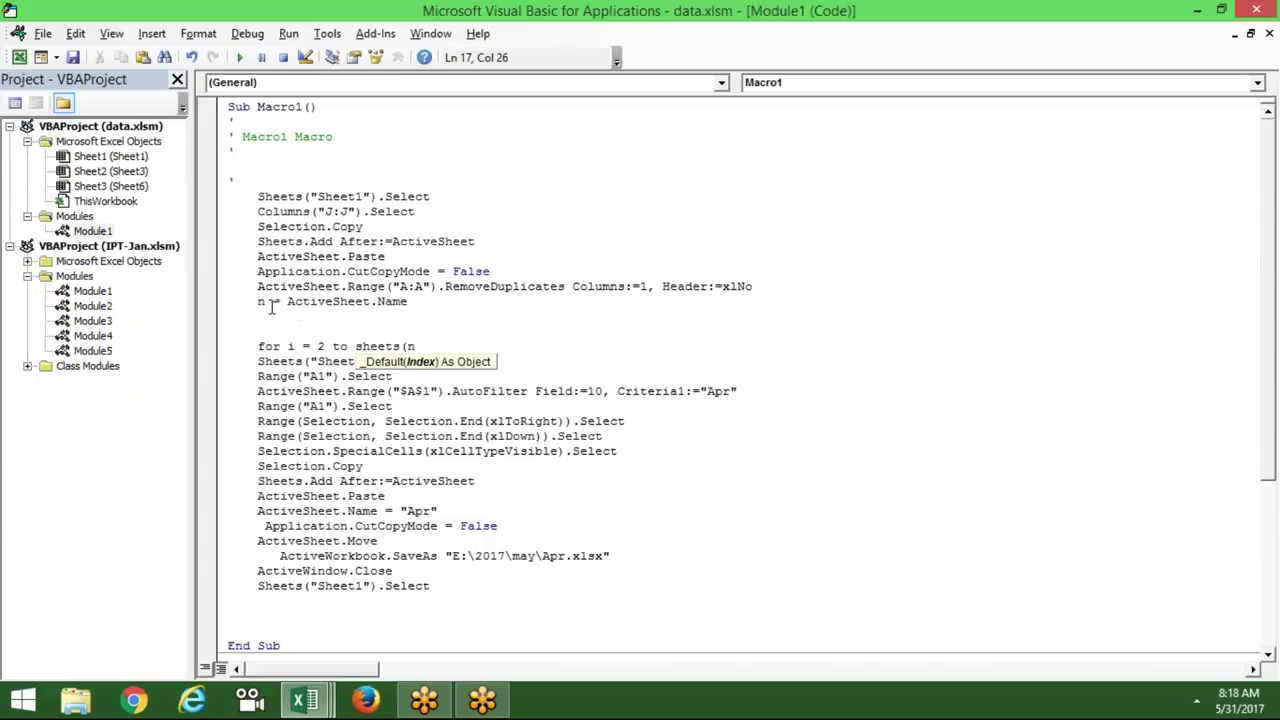
{"action": "type", "text": ").range(\"A65000\").end"}
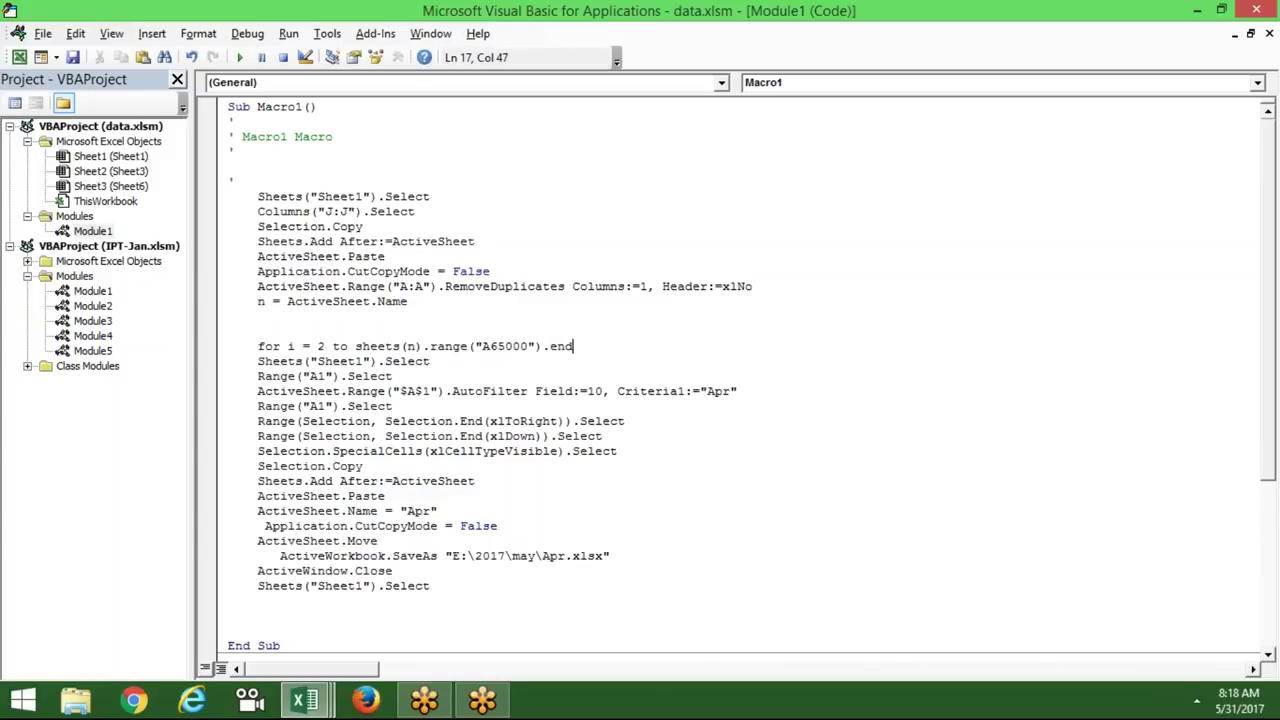
{"action": "type", "text": "(xpup).row"}
{"action": "left_click", "coordinate": [272, 376]}
Close the loop with Next i before End Sub and add a blank line below For
{"action": "left_click", "coordinate": [282, 610]}
{"action": "type", "text": "next "}
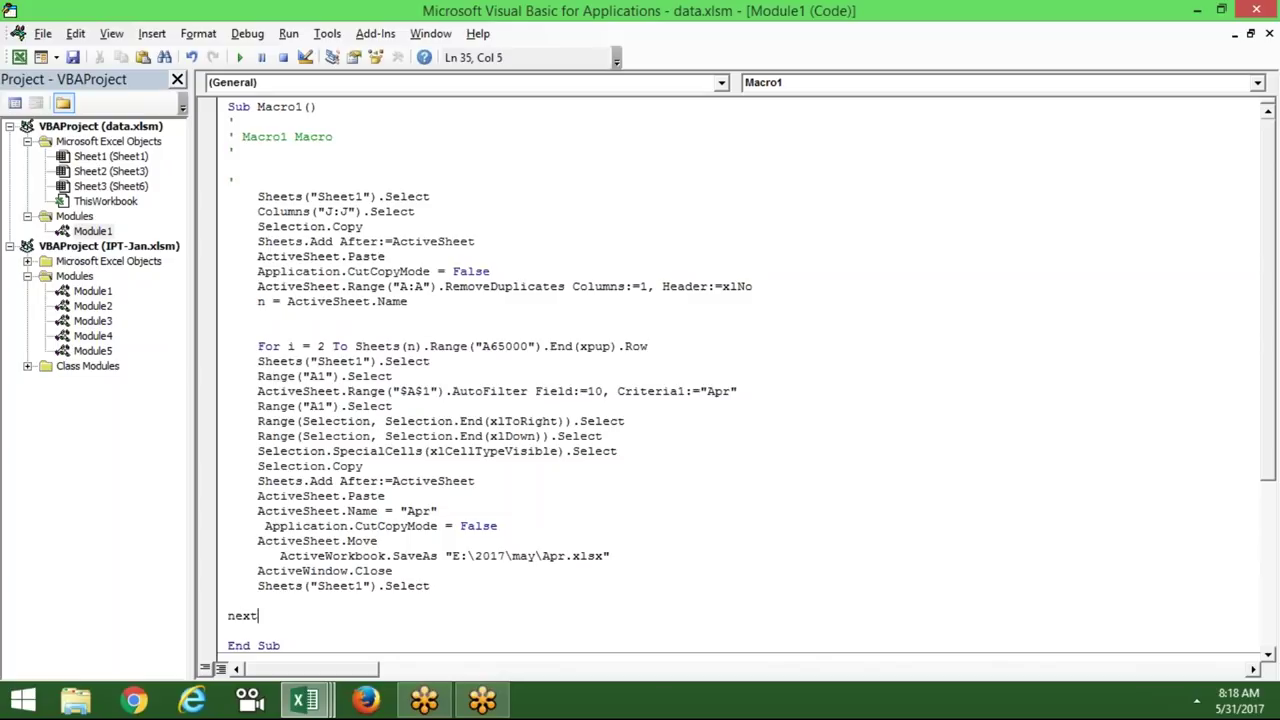
{"action": "type", "text": "i"}
{"action": "left_click", "coordinate": [528, 489]}
{"action": "left_click", "coordinate": [298, 347]}
{"action": "left_click", "coordinate": [264, 362]}
{"action": "left_click", "coordinate": [258, 362]}
{"action": "key", "text": "Return"}
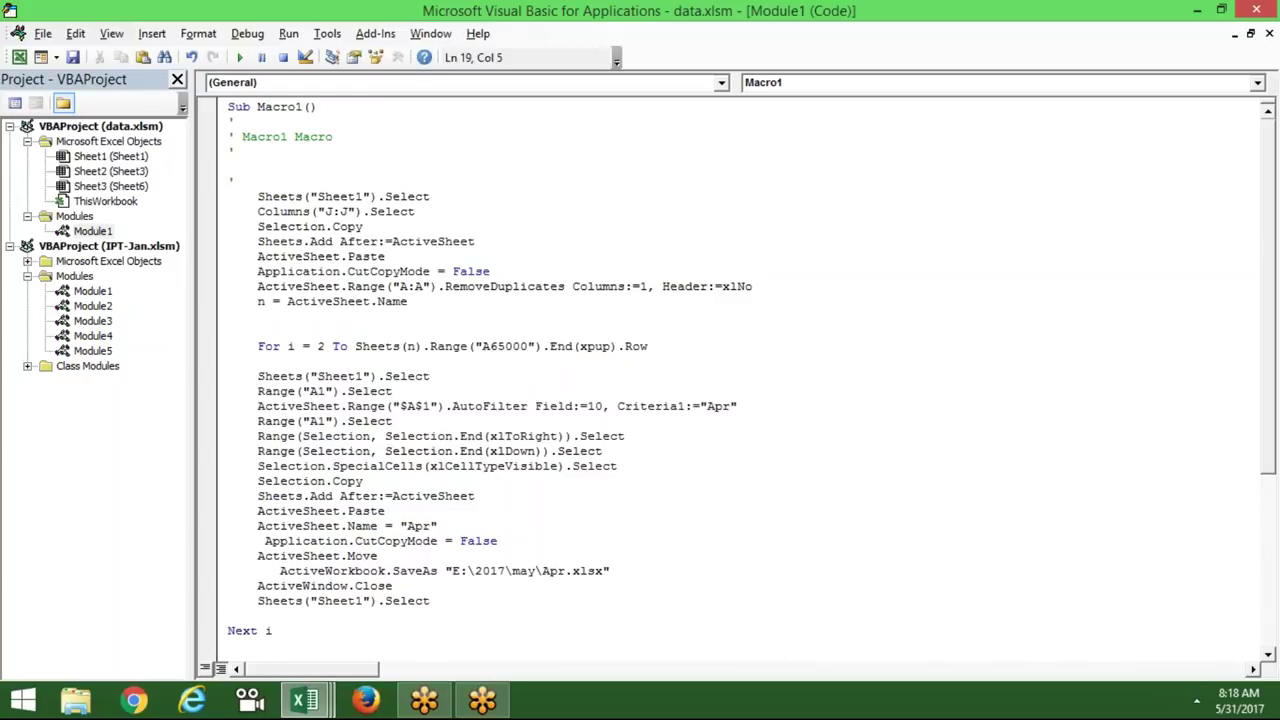
{"action": "left_click", "coordinate": [440, 374]}
Replace the "Apr" criterion with Sheets(n).Range("A" & i).Value and select that expression
{"action": "double_click", "coordinate": [716, 405]}
{"action": "left_click", "coordinate": [739, 406]}
{"action": "key", "text": "BackSpace"}
{"action": "key", "text": "BackSpace"}
{"action": "key", "text": "BackSpace"}
{"action": "key", "text": "BackSpace"}
{"action": "key", "text": "BackSpace"}
{"action": "type", "text": "sheets(n"}
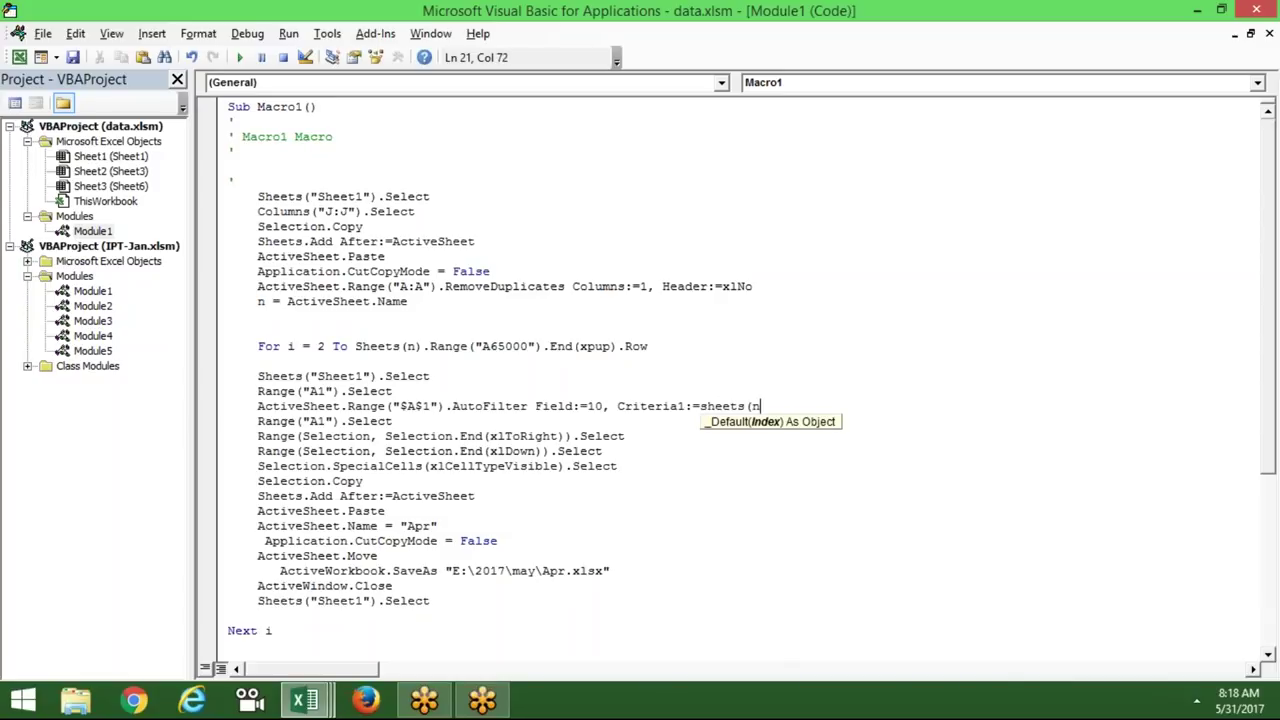
{"action": "type", "text": ")."}
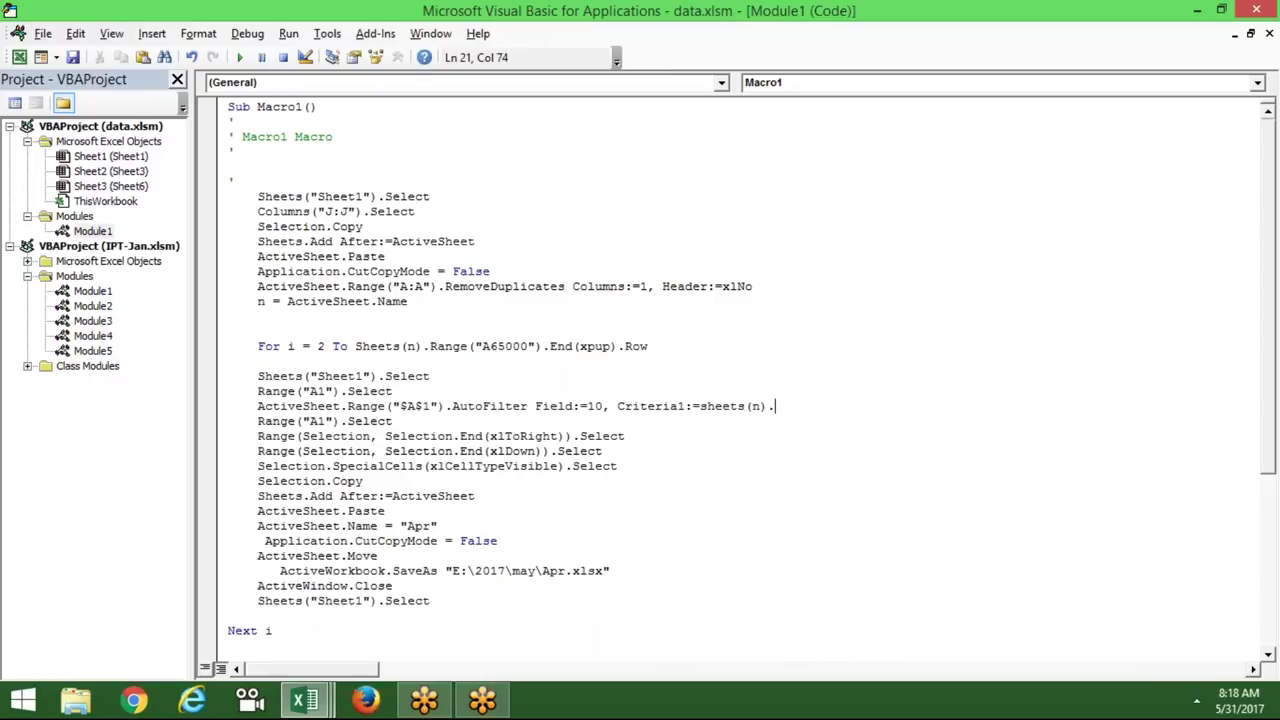
{"action": "type", "text": "range("}
{"action": "type", "text": "\"A\" &i).value"}
{"action": "left_click", "coordinate": [814, 468]}
{"action": "left_click_drag", "start_coordinate": [700, 406], "coordinate": [927, 406]}
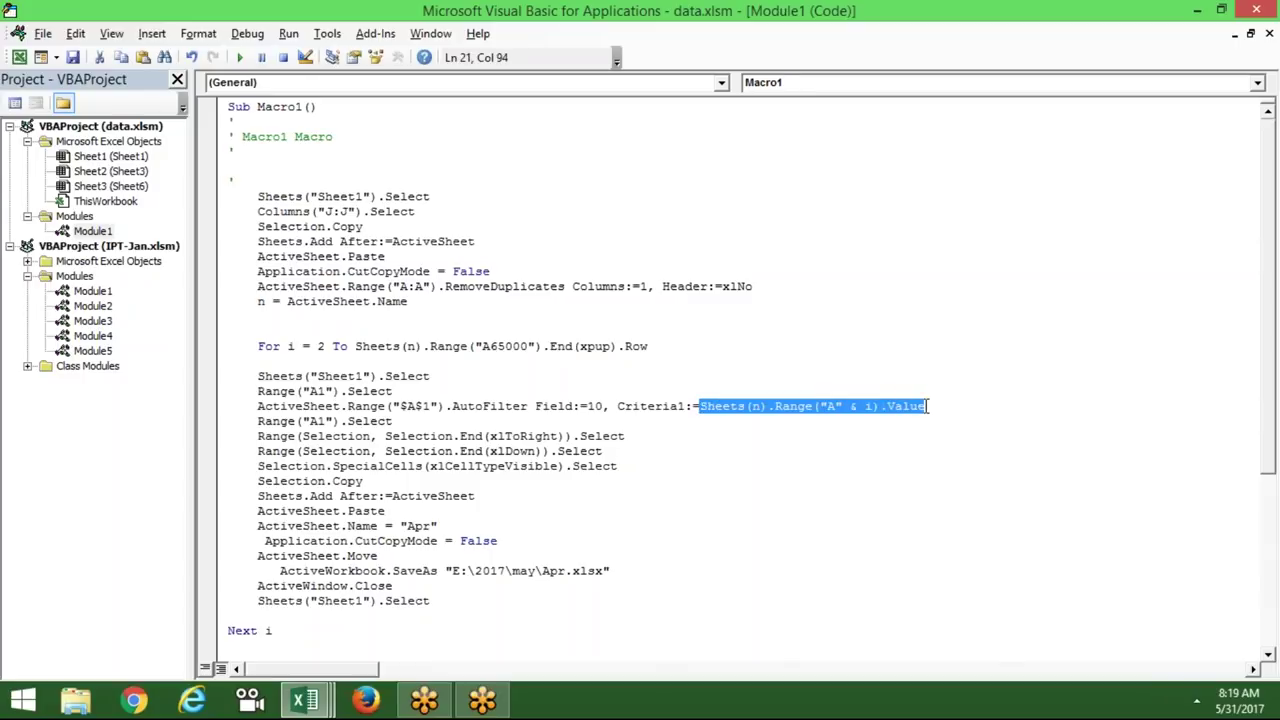
Correct the xpup typo to xlUp in the loop header
{"action": "left_click", "coordinate": [590, 500]}
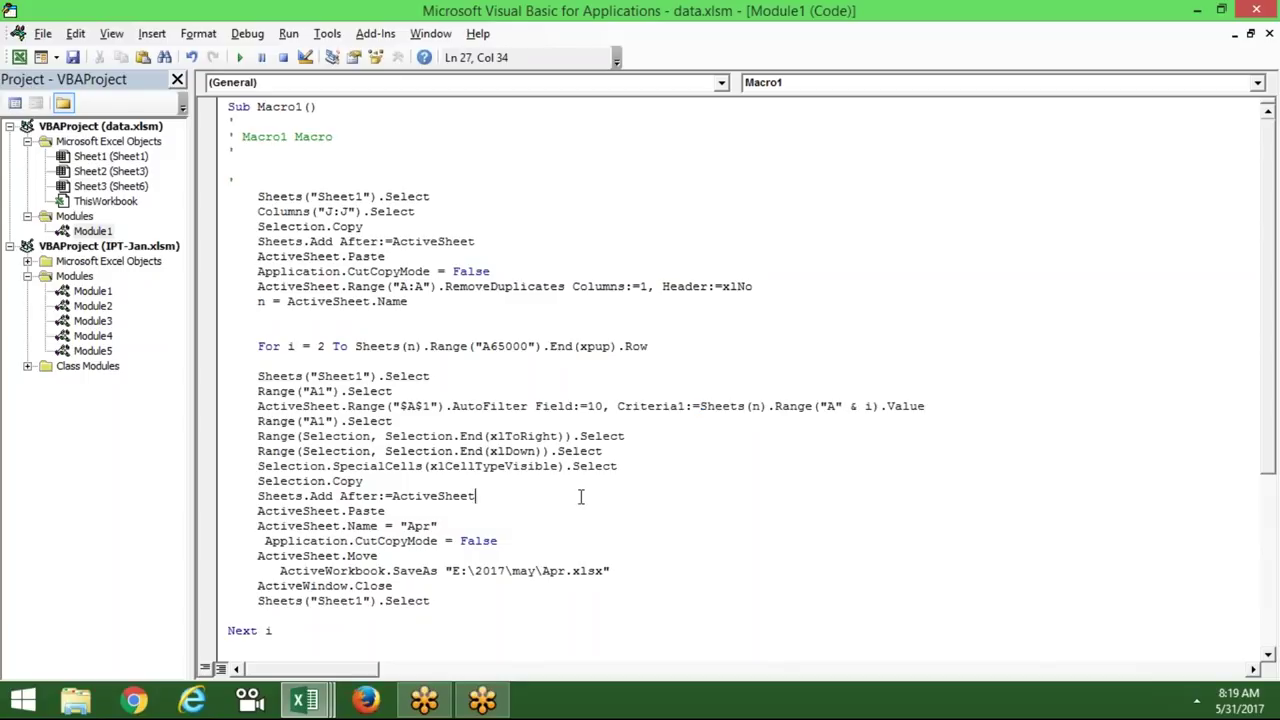
{"action": "left_click", "coordinate": [603, 346]}
{"action": "left_click", "coordinate": [596, 346]}
{"action": "key", "text": "BackSpace"}
{"action": "type", "text": "l"}
{"action": "left_click", "coordinate": [599, 451]}
Use the month lookup instead of "Apr" for both the sheet name and the SaveAs file name
{"action": "left_click_drag", "start_coordinate": [437, 526], "coordinate": [400, 526]}
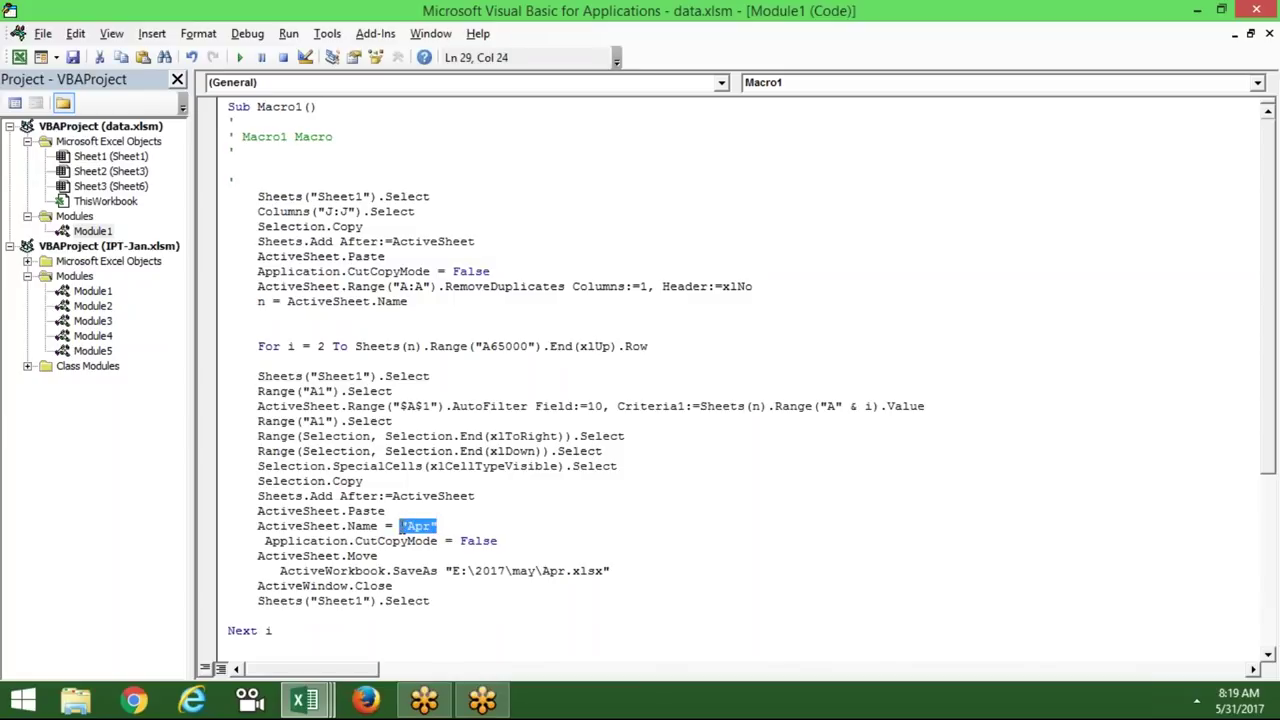
{"action": "type", "text": "Sheets(n).Range(\"A\" & i).Value"}
{"action": "left_click", "coordinate": [469, 590]}
{"action": "left_click", "coordinate": [541, 571]}
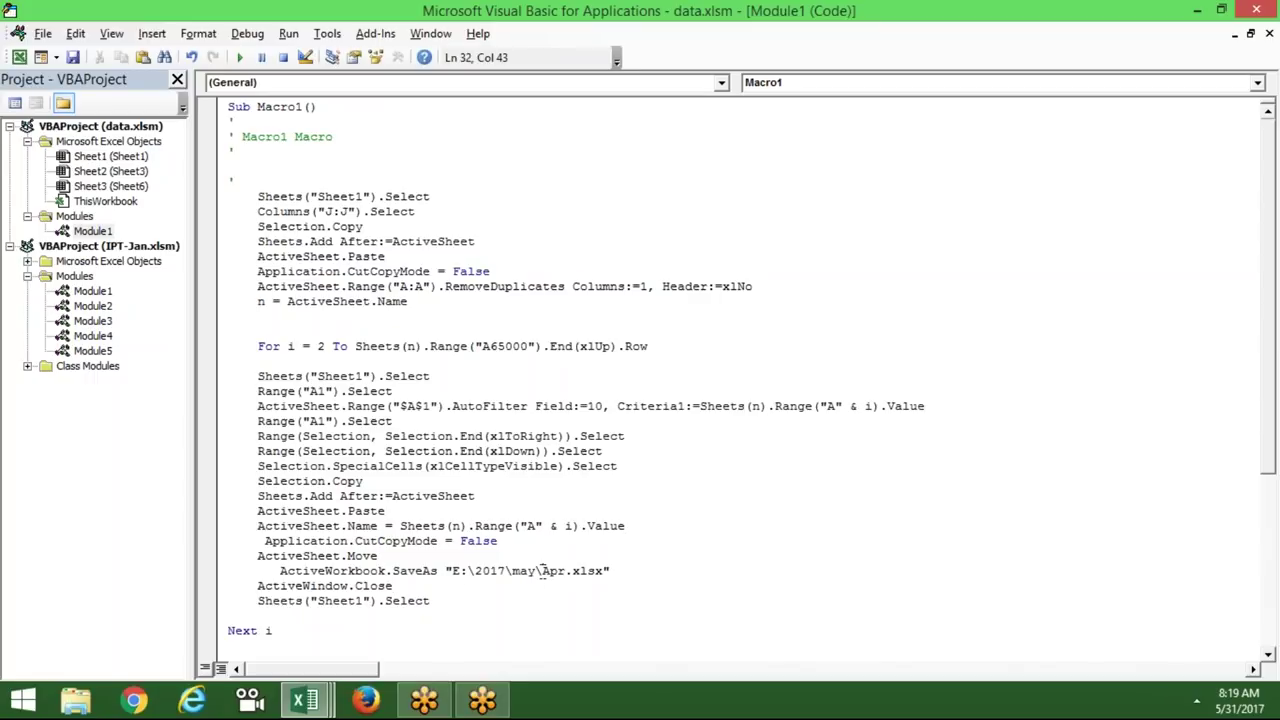
{"action": "type", "text": "\""}
{"action": "key", "text": "Delete"}
{"action": "key", "text": "Delete"}
{"action": "key", "text": "Delete"}
{"action": "type", "text": "\" "}
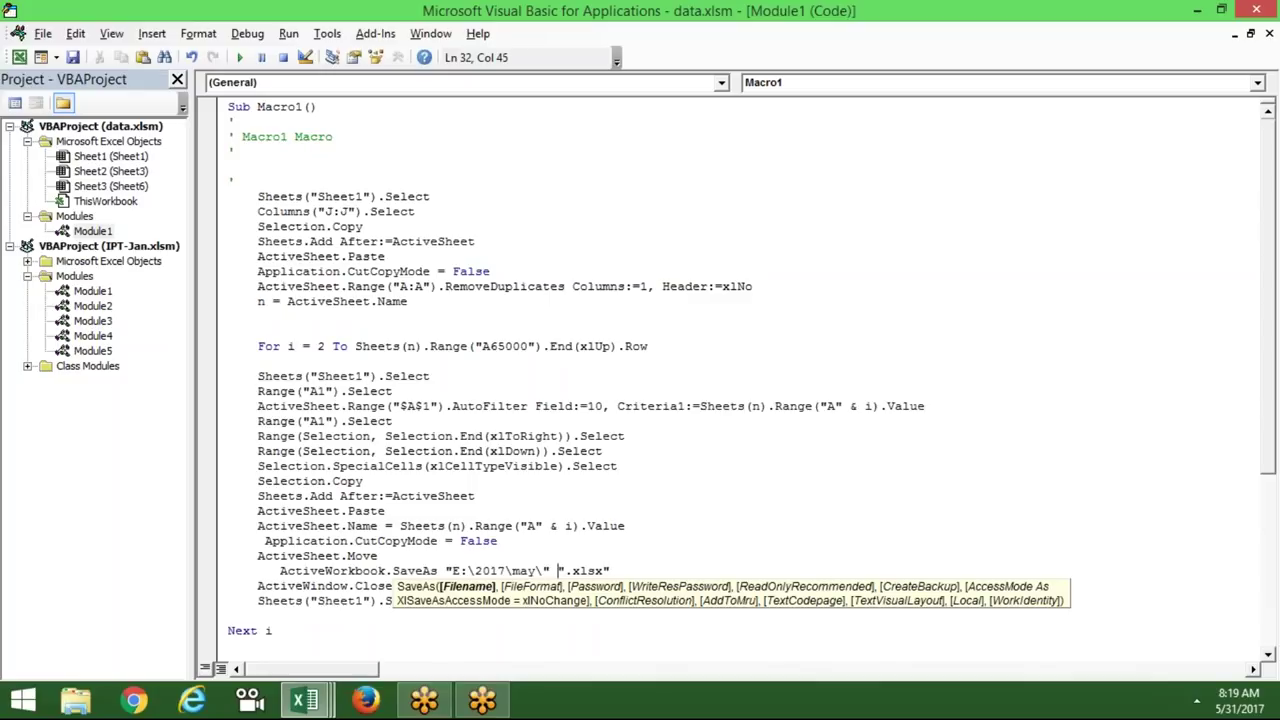
{"action": "type", "text": "&"}
{"action": "type", "text": "Sheets(n).Range(\"A\" & i).Value"}
{"action": "type", "text": "&"}
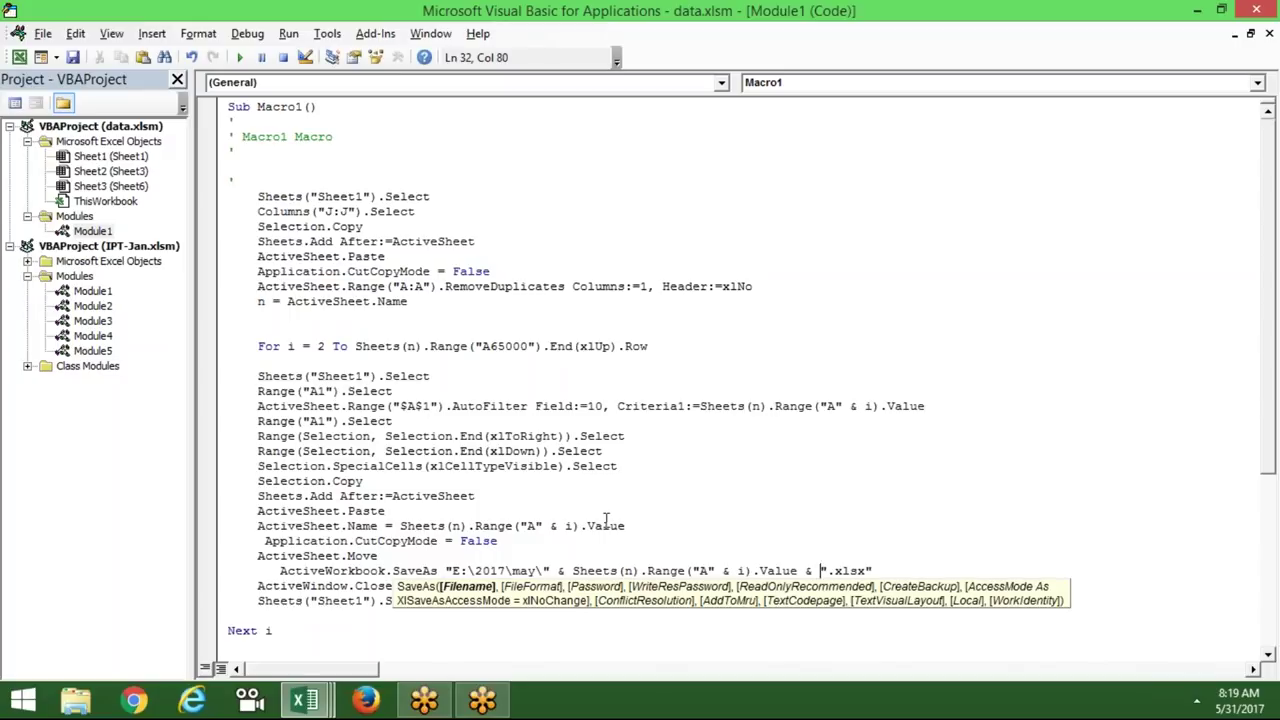
{"action": "left_click", "coordinate": [650, 516]}
{"action": "left_click", "coordinate": [597, 591]}
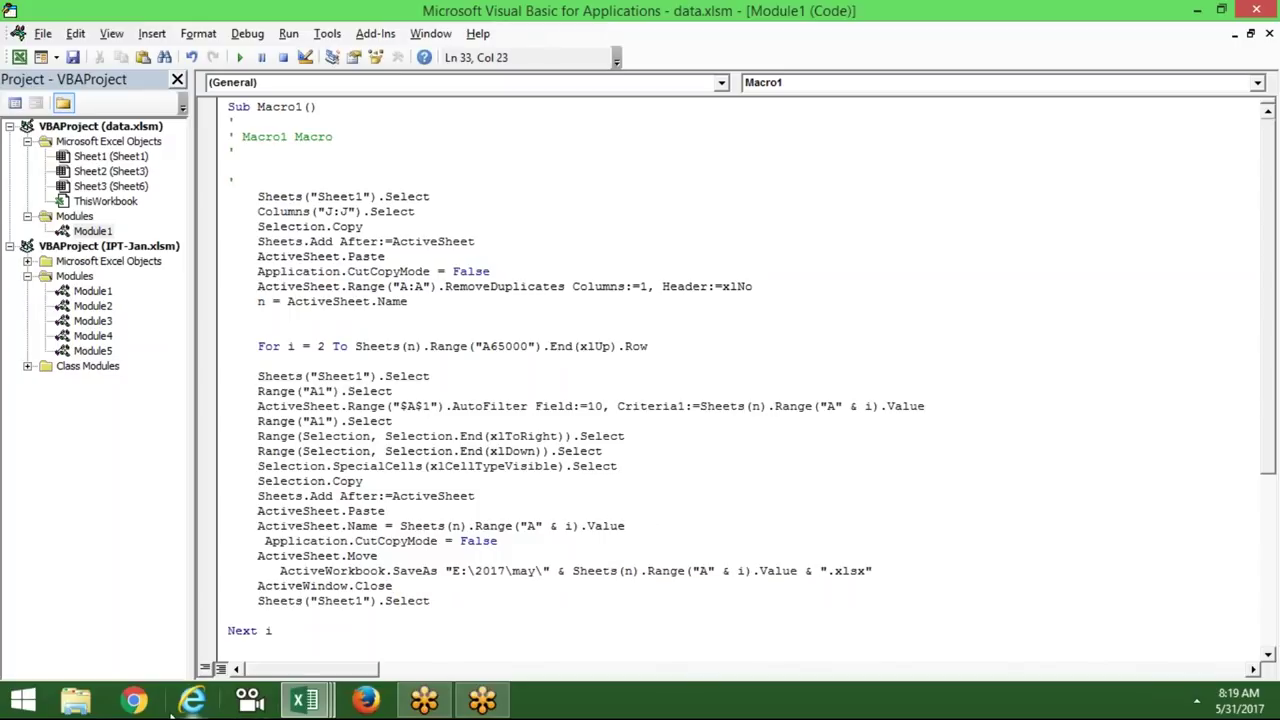
Delete the old Apr workbook from E:\2017\may, then return to the data workbook
{"action": "left_click", "coordinate": [80, 703]}
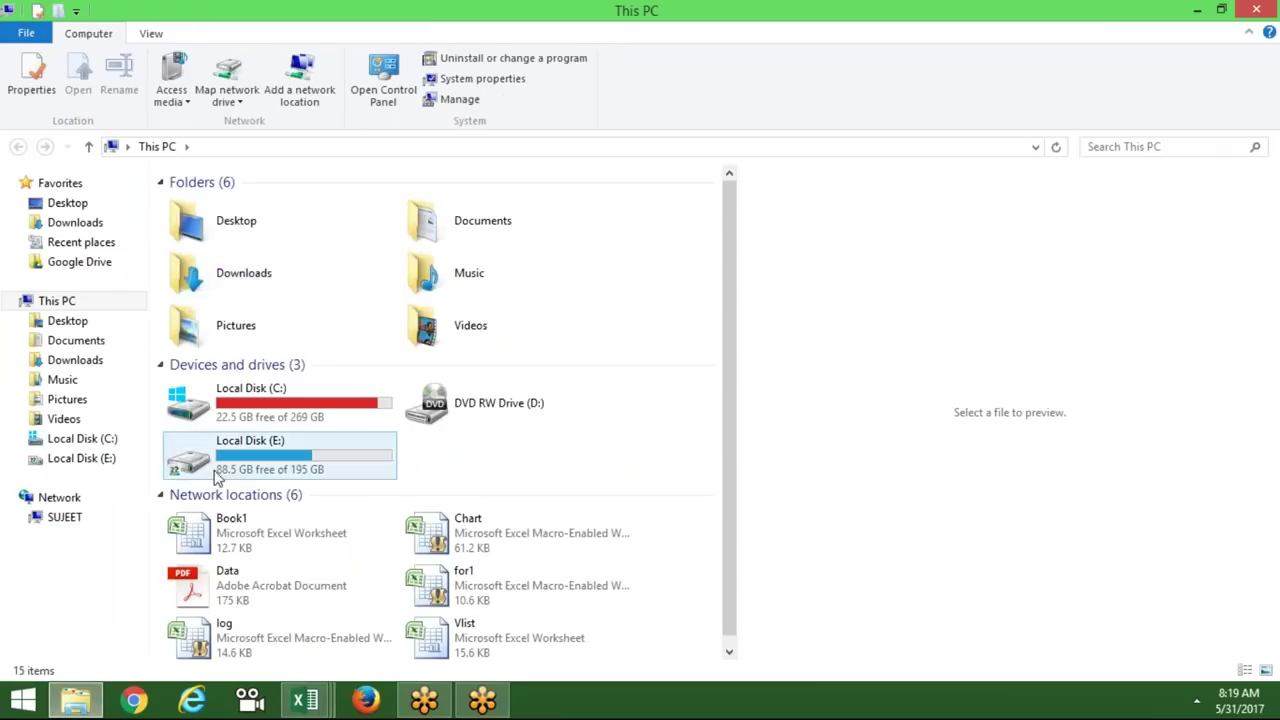
{"action": "double_click", "coordinate": [250, 462]}
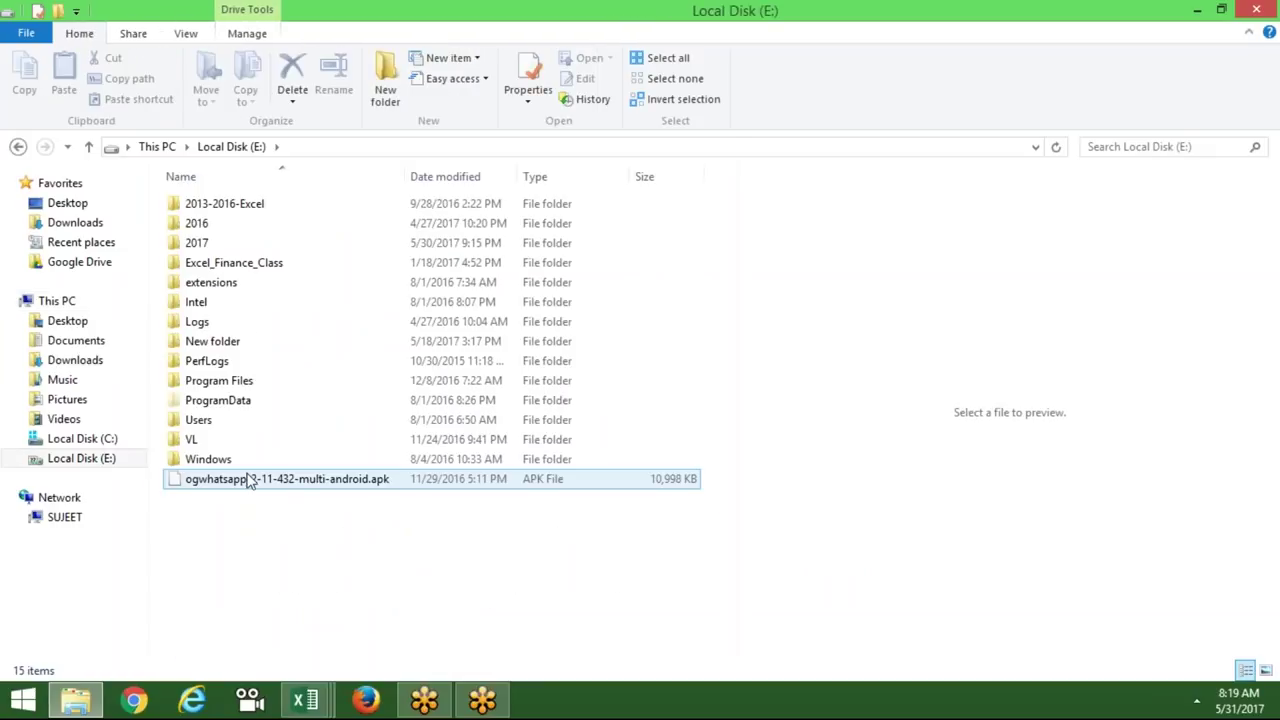
{"action": "double_click", "coordinate": [280, 248]}
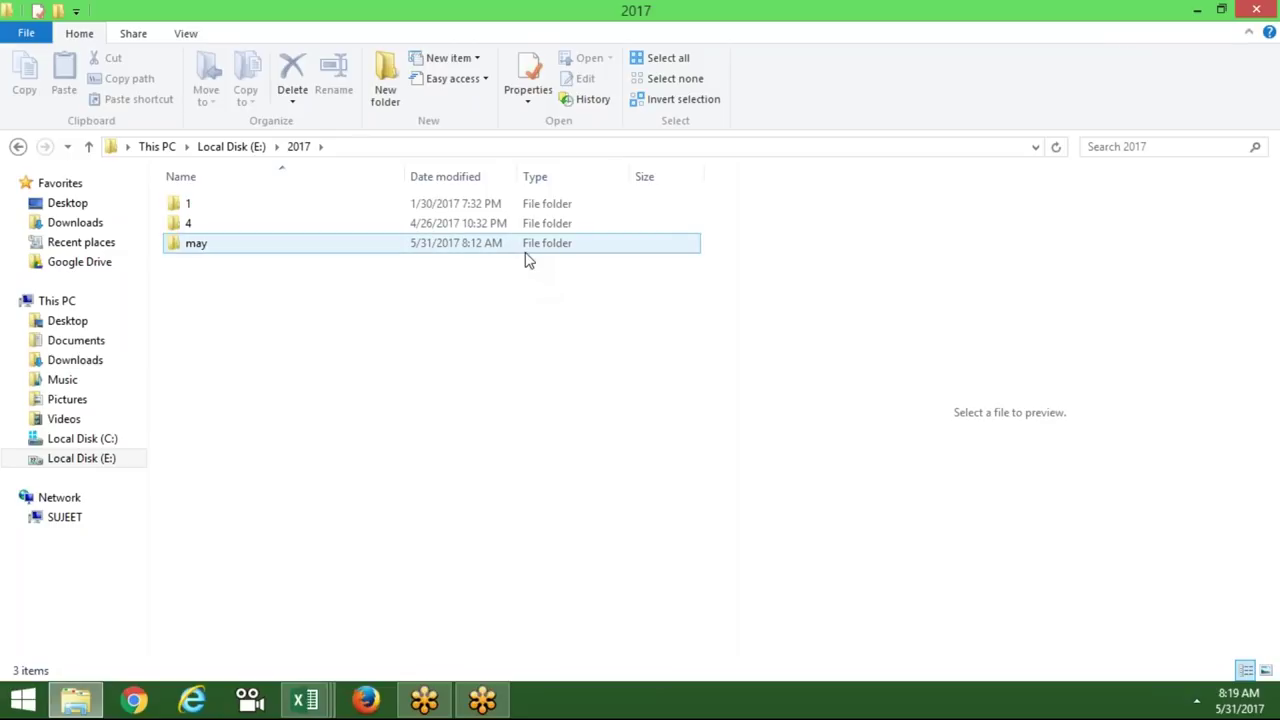
{"action": "double_click", "coordinate": [526, 250]}
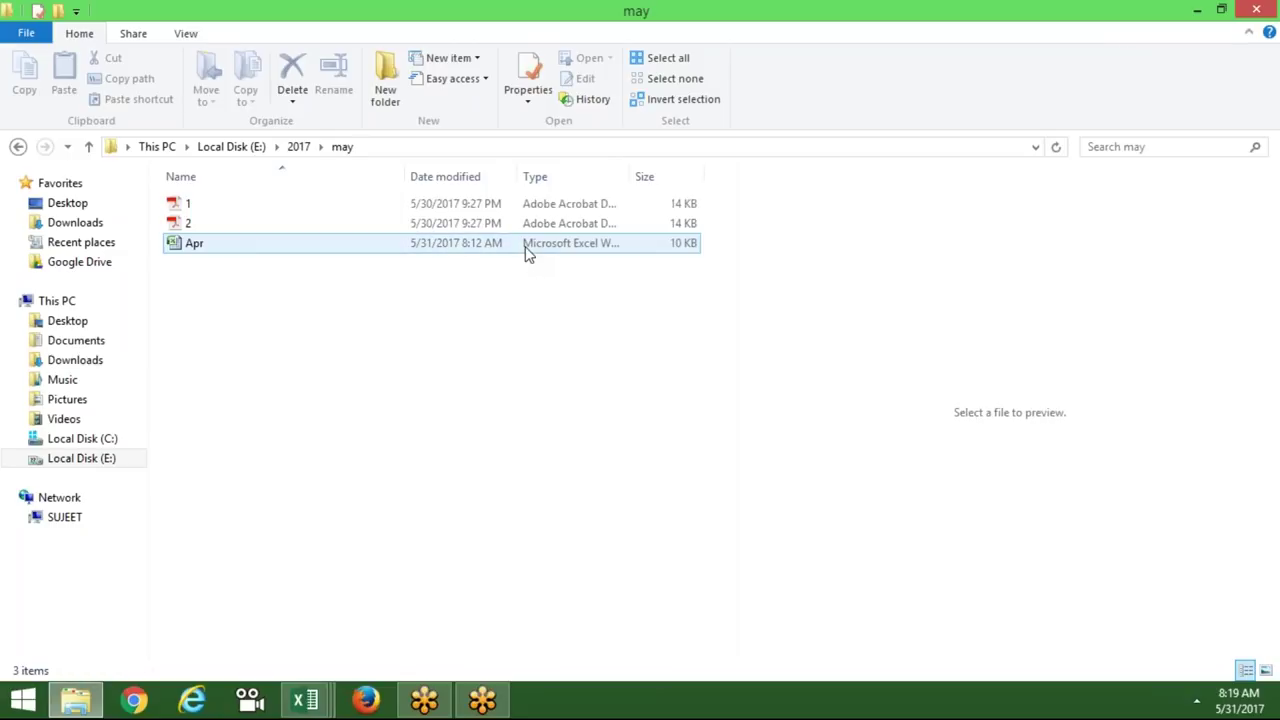
{"action": "left_click", "coordinate": [424, 250]}
{"action": "key", "text": "alt+Tab"}
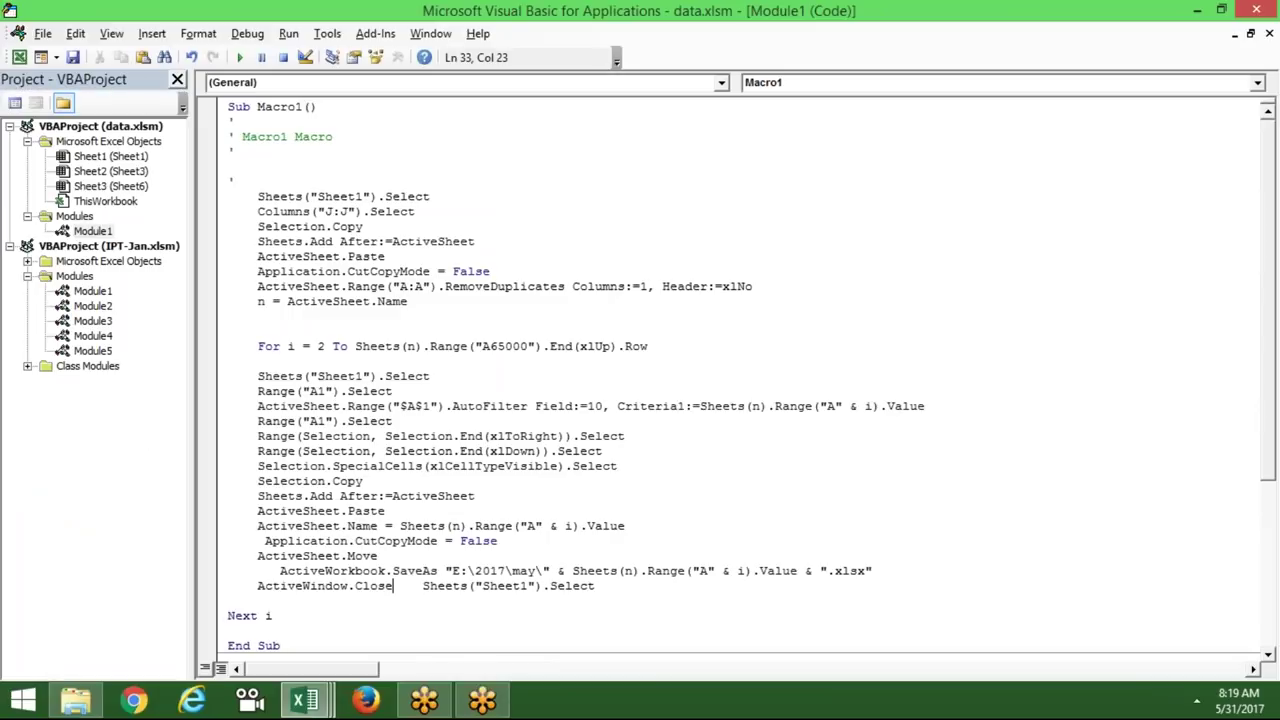
{"action": "key", "text": "alt+Tab"}
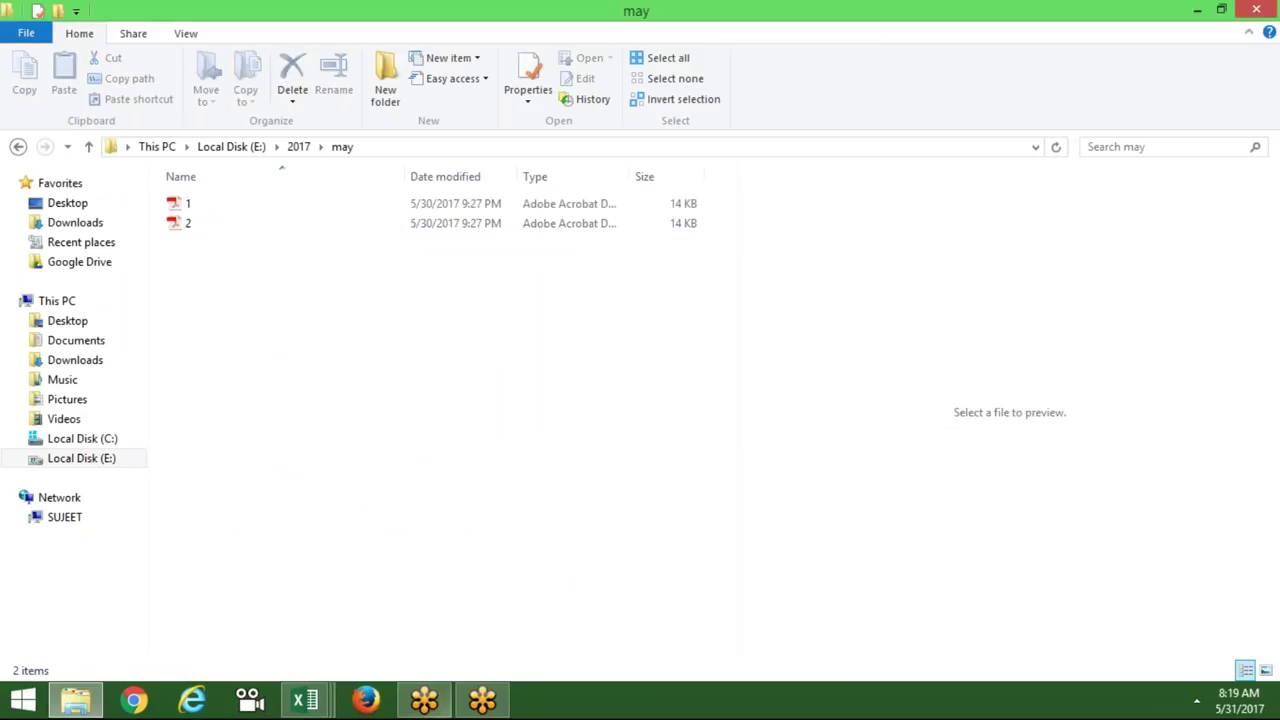
{"action": "mouse_move", "coordinate": [305, 699]}
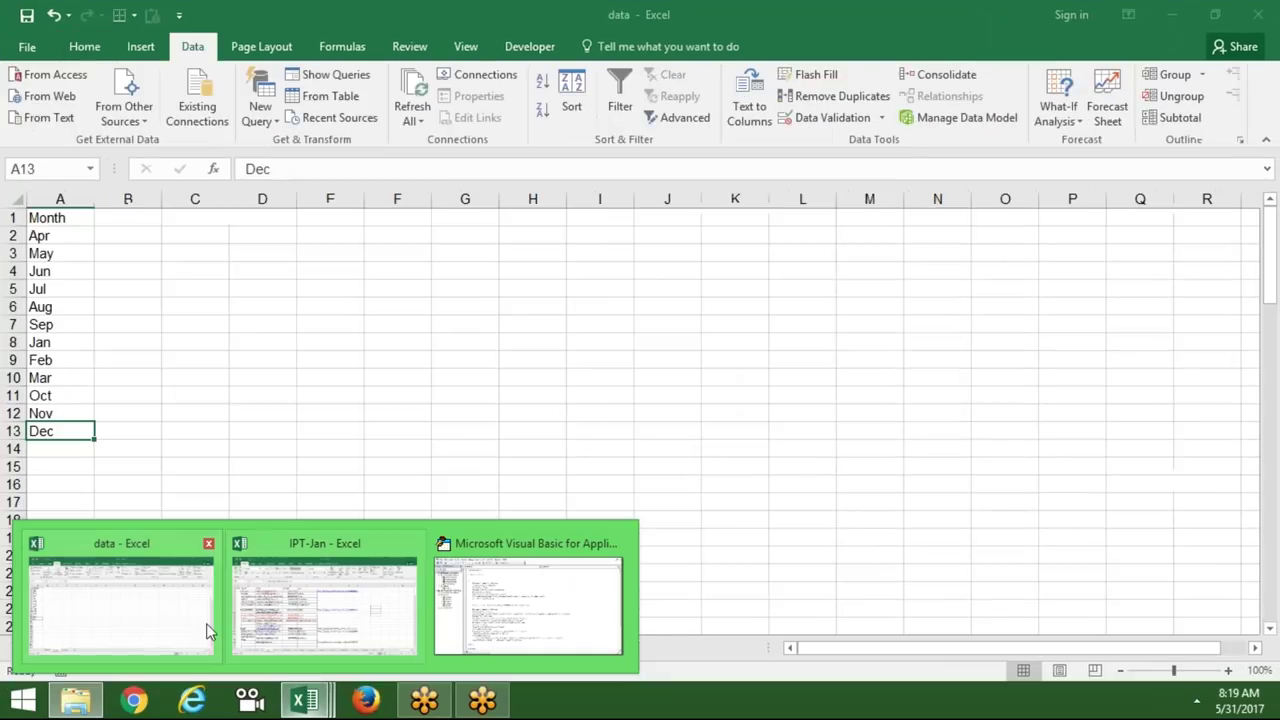
{"action": "left_click", "coordinate": [208, 630]}
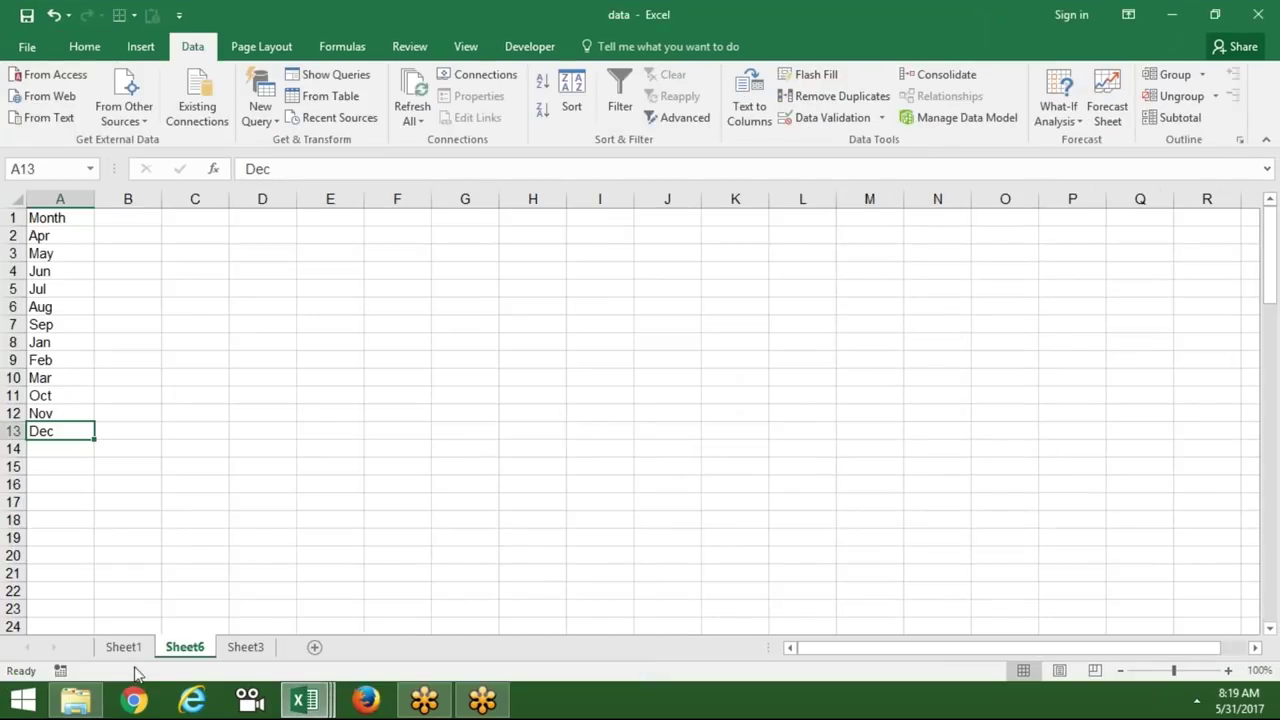
Delete the Sheet6 month list sheet from the data workbook
{"action": "left_click", "coordinate": [124, 648]}
{"action": "left_click", "coordinate": [185, 648]}
{"action": "right_click", "coordinate": [190, 650]}
{"action": "left_click", "coordinate": [240, 455]}
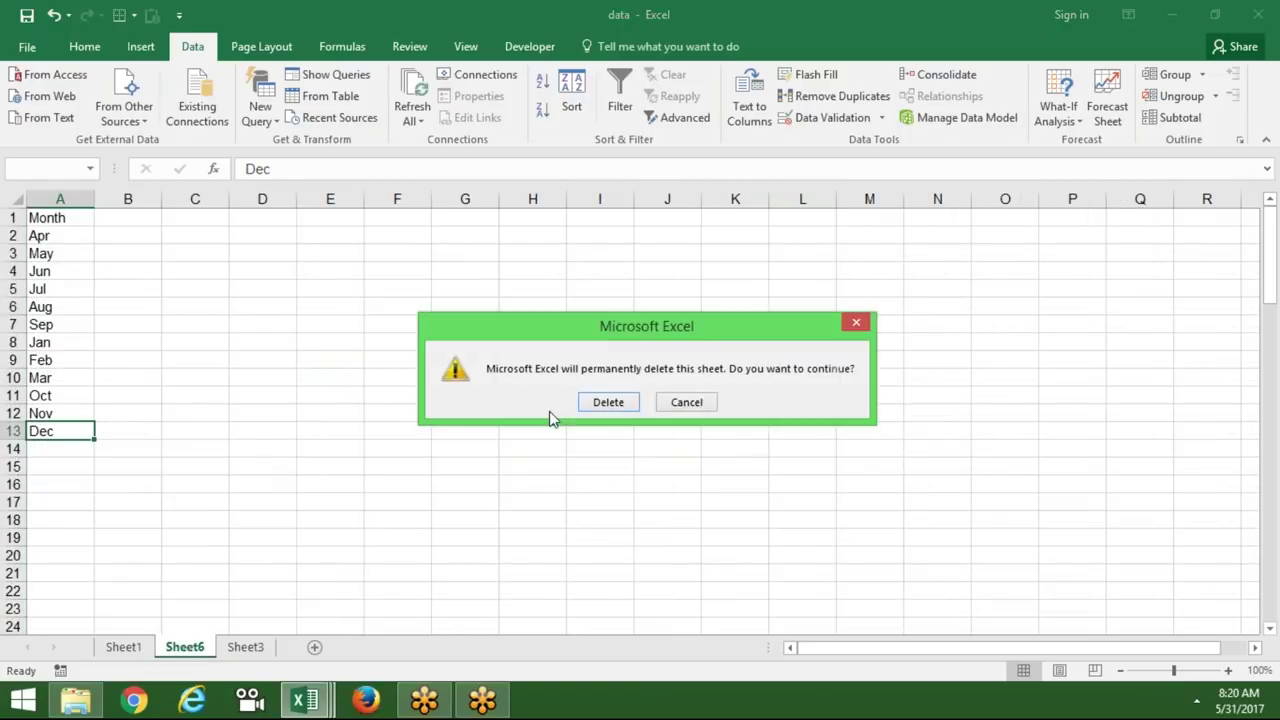
{"action": "left_click", "coordinate": [606, 400]}
Back on Sheet1, select cell A7 and run Macro1 from the Macros list
{"action": "left_click", "coordinate": [126, 647]}
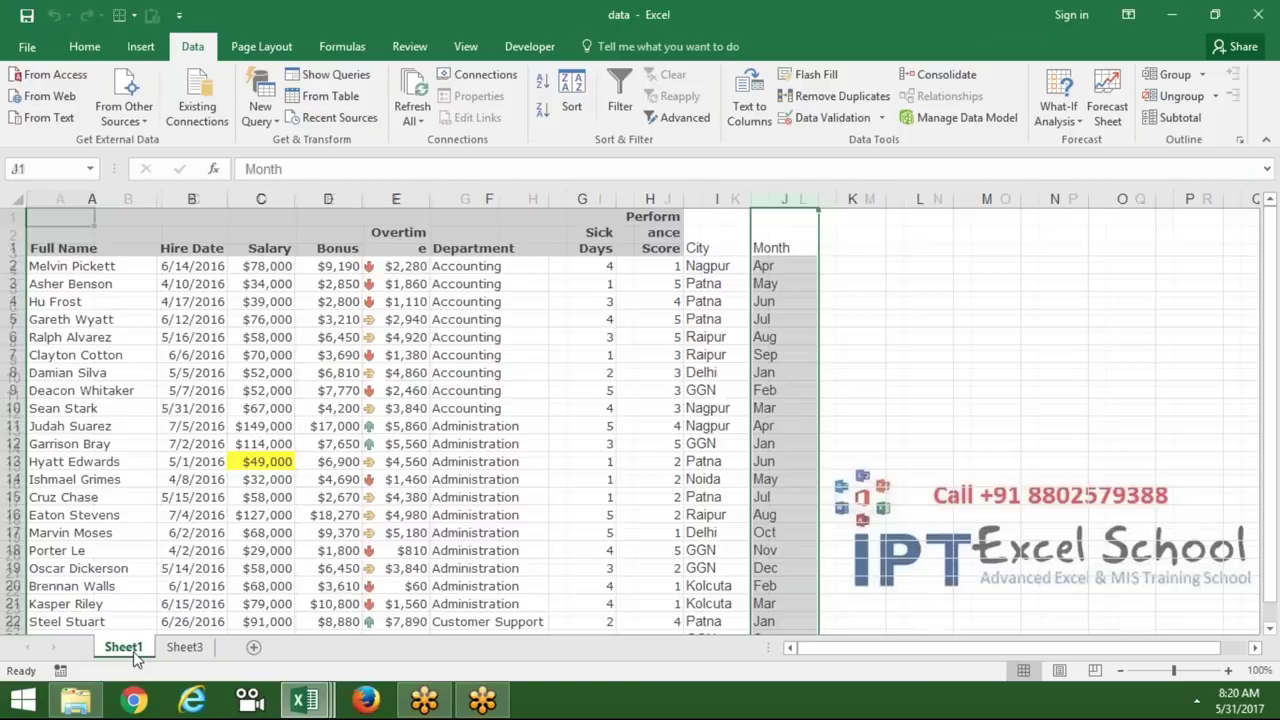
{"action": "left_click", "coordinate": [140, 462]}
{"action": "left_click", "coordinate": [120, 348]}
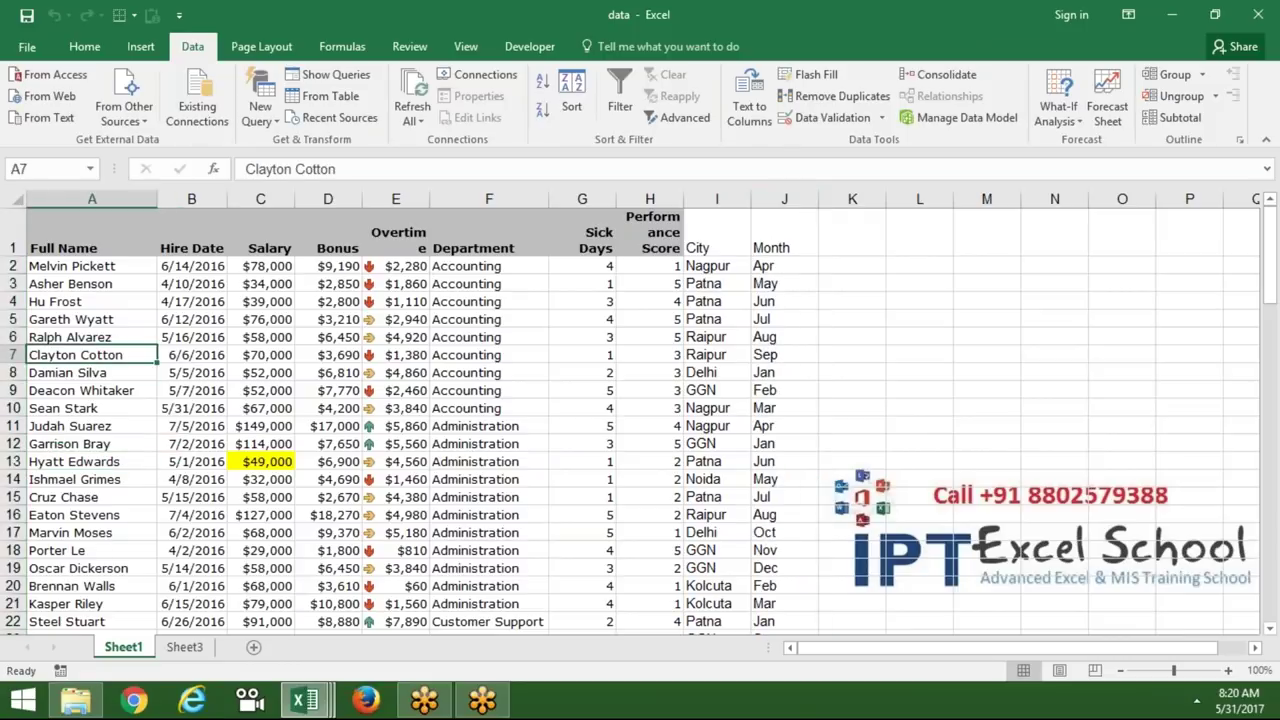
{"action": "left_click", "coordinate": [529, 46]}
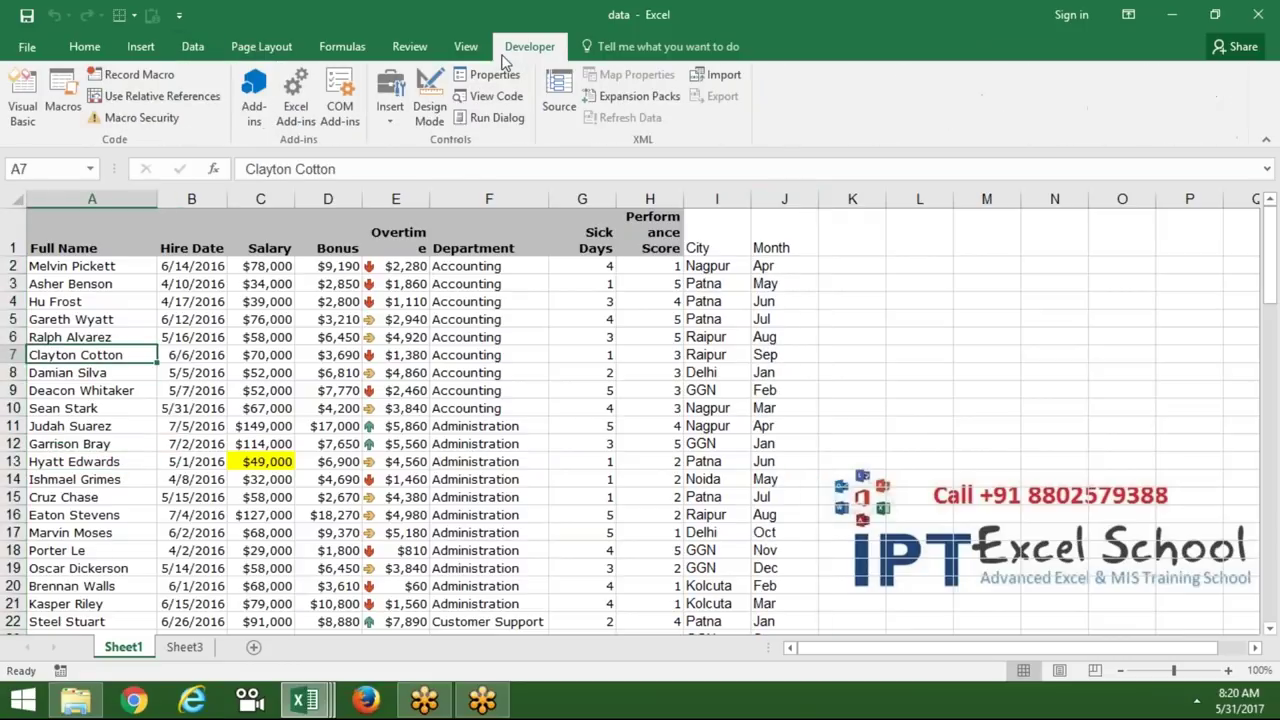
{"action": "left_click", "coordinate": [61, 118]}
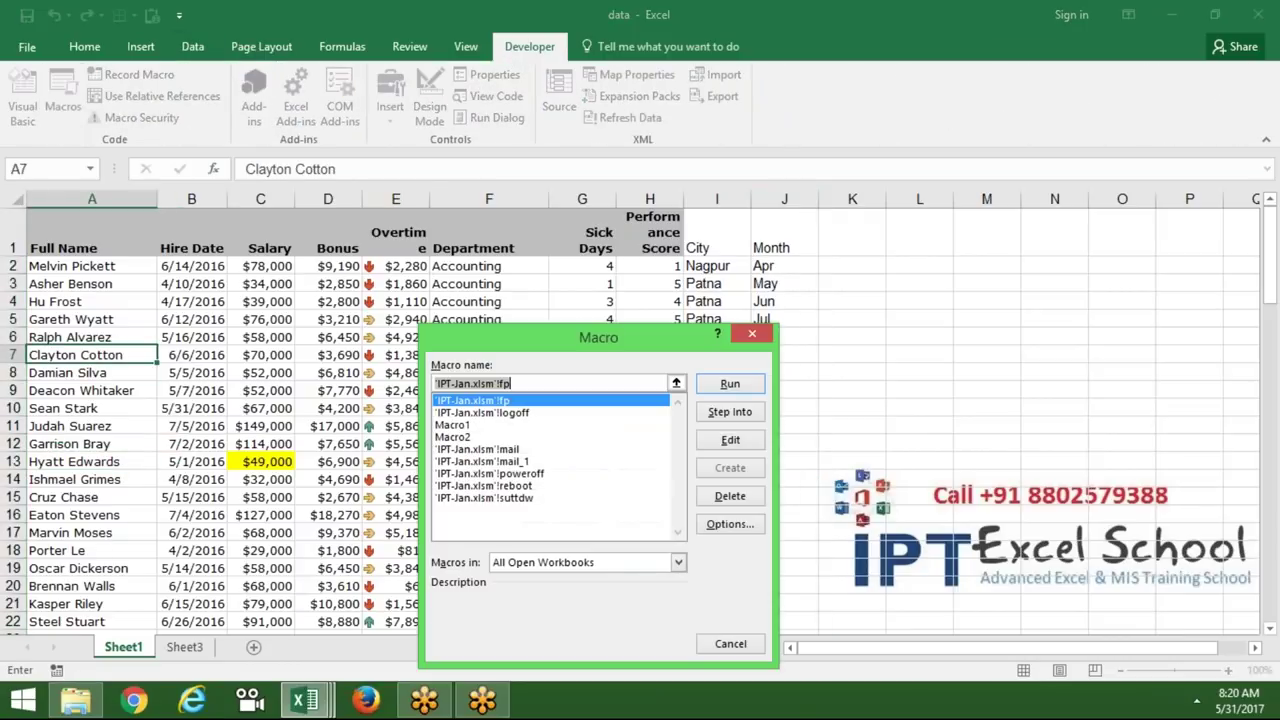
{"action": "left_click", "coordinate": [462, 427]}
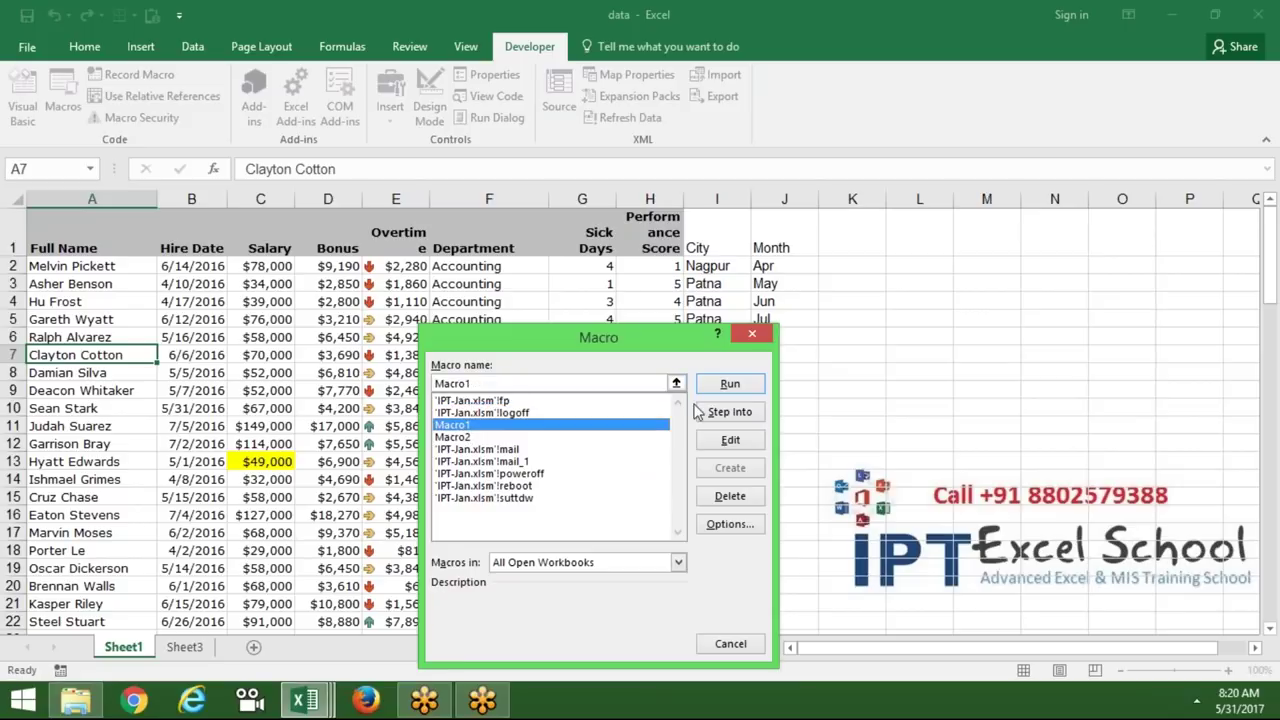
{"action": "left_click", "coordinate": [730, 384]}
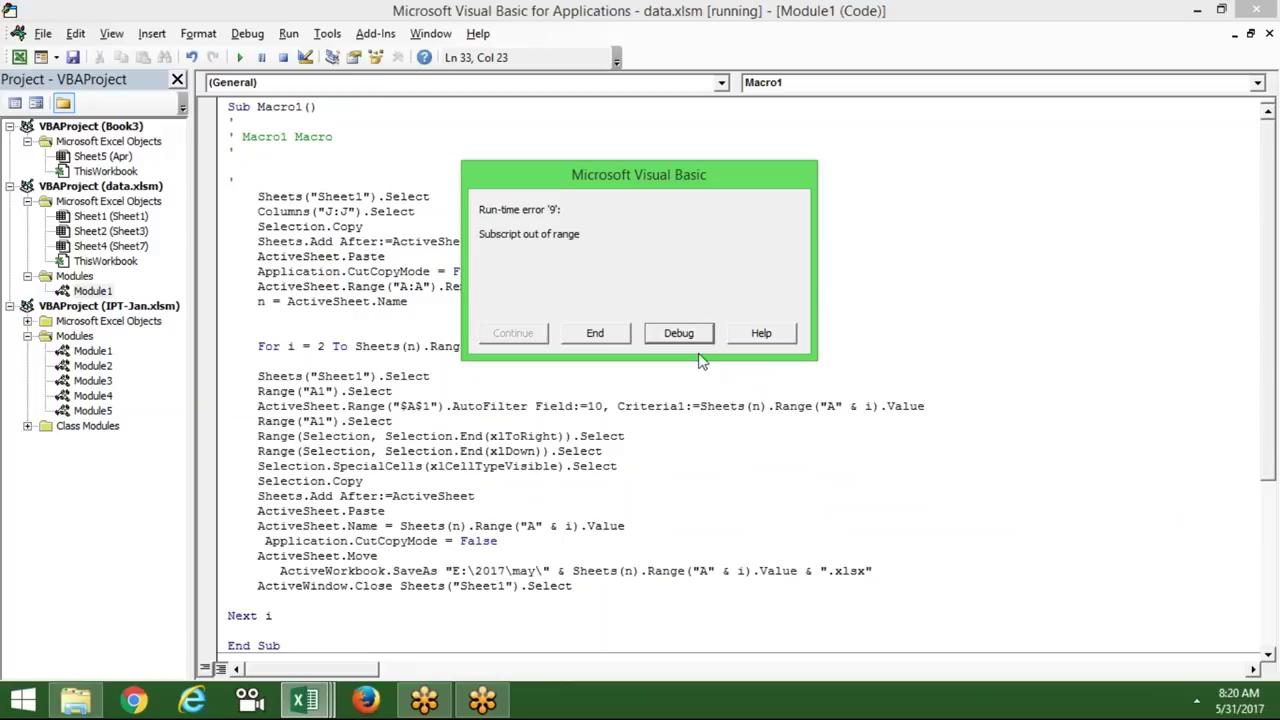
Debug the error to the SaveAs line, check the value of n, and switch to Book3
{"action": "left_click", "coordinate": [680, 334]}
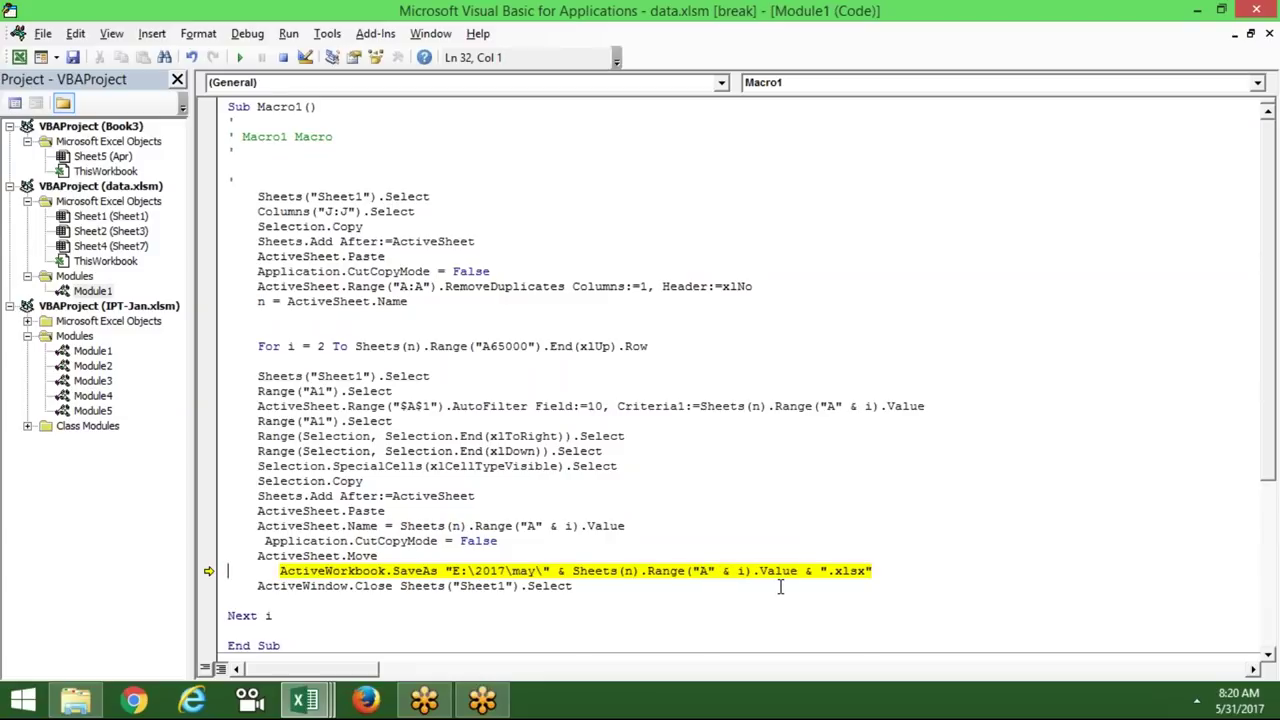
{"action": "left_click", "coordinate": [305, 700]}
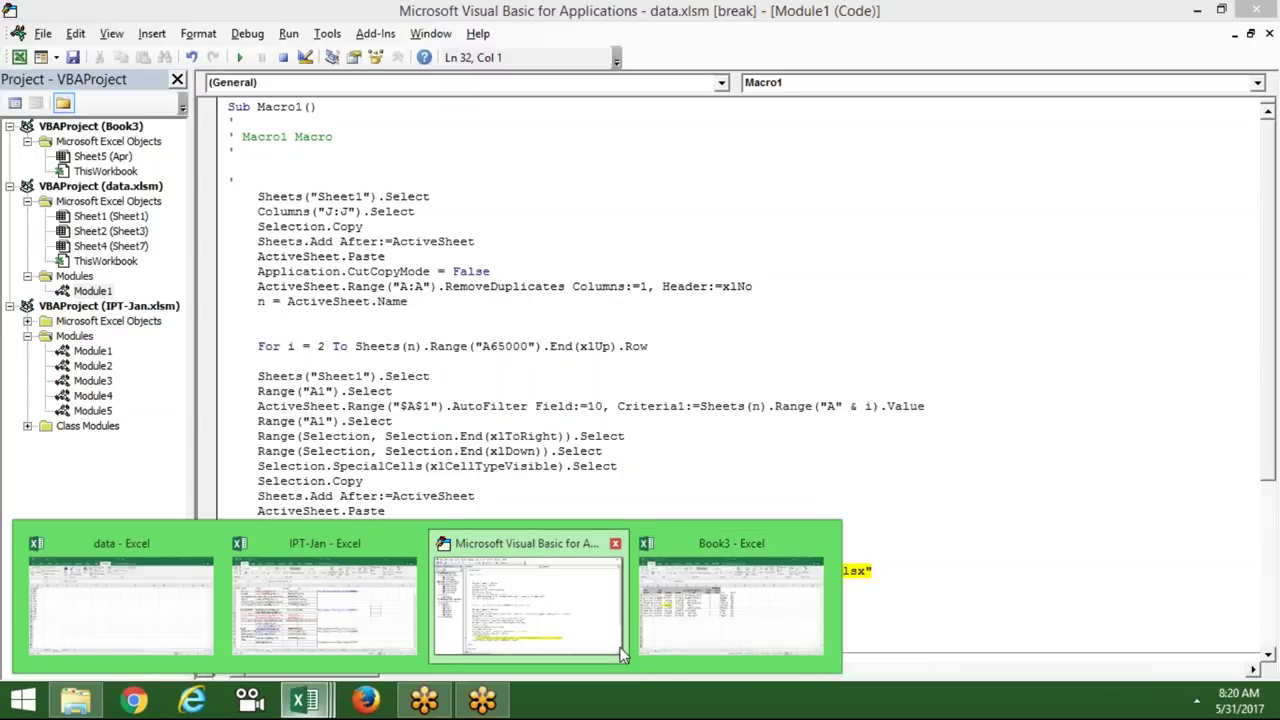
{"action": "left_click", "coordinate": [622, 655]}
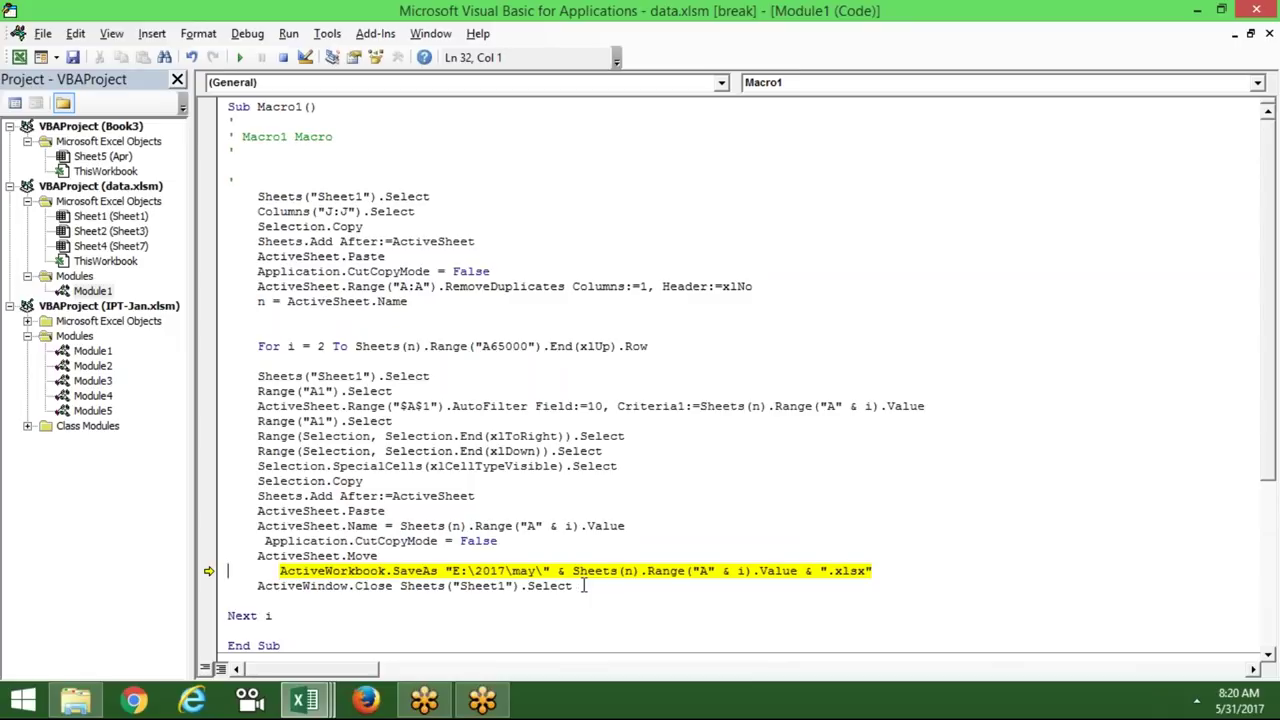
{"action": "mouse_move", "coordinate": [630, 571]}
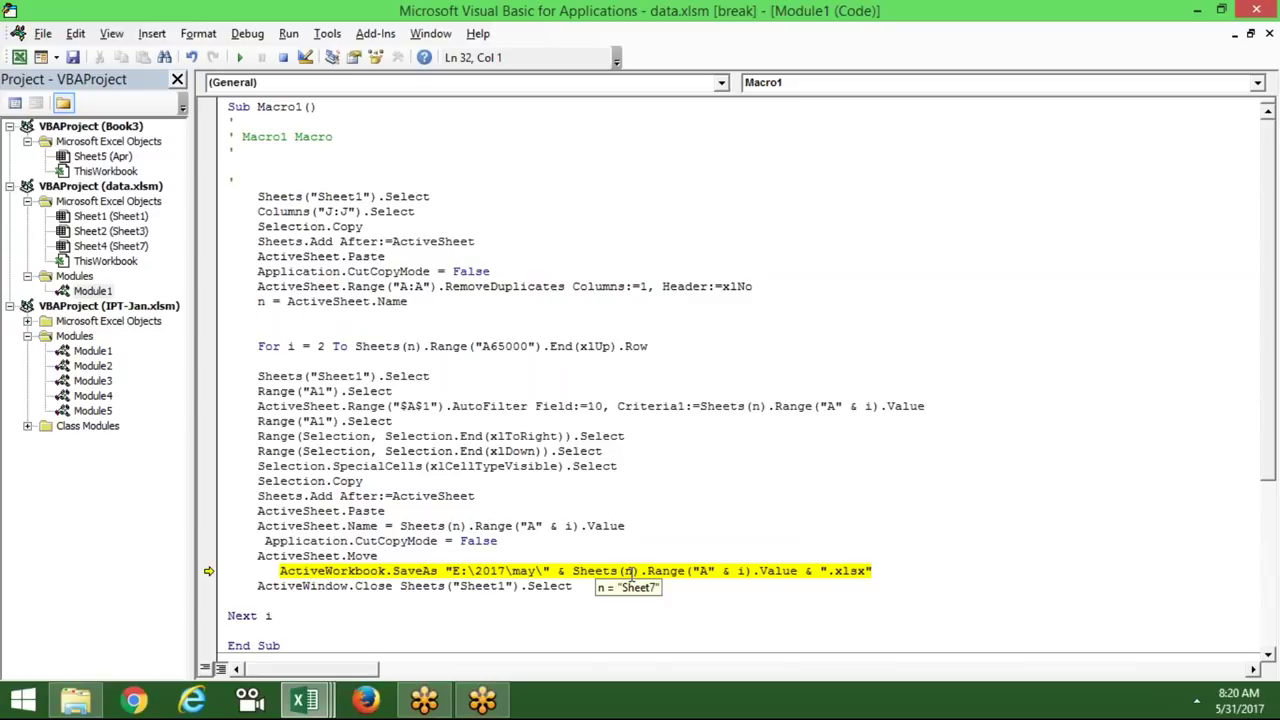
{"action": "left_click", "coordinate": [630, 572]}
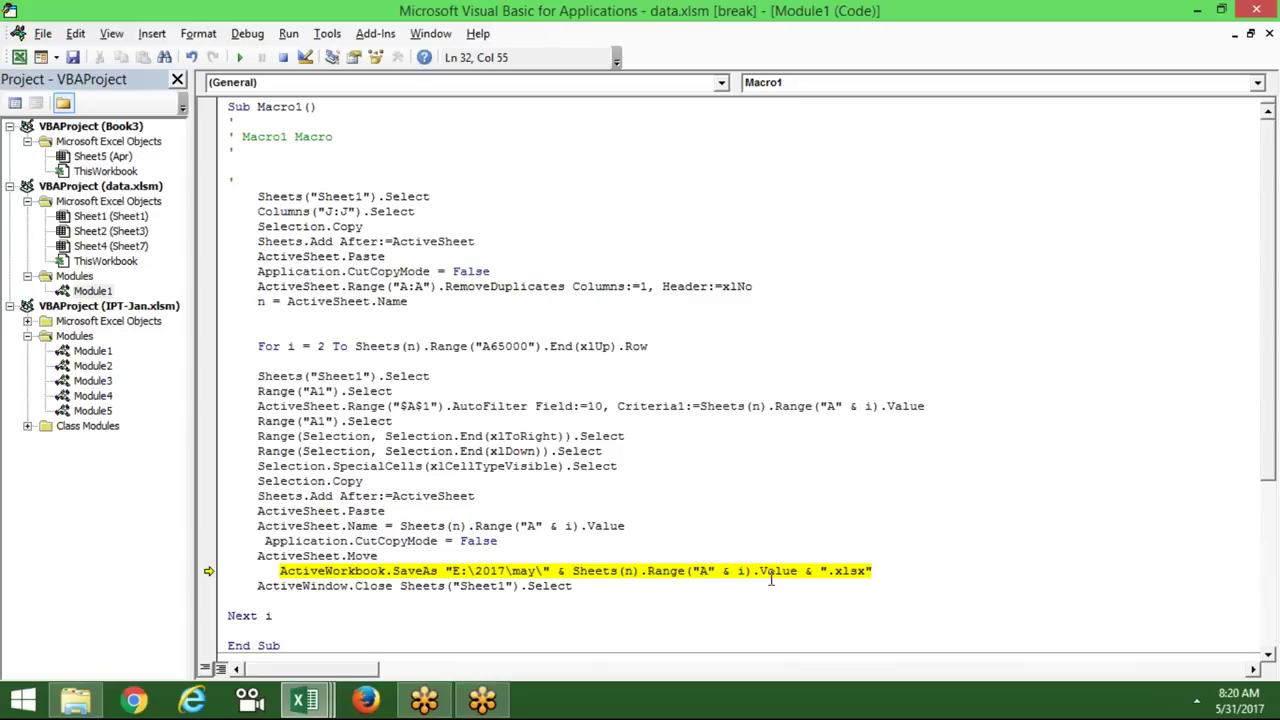
{"action": "key", "text": "alt+F11"}
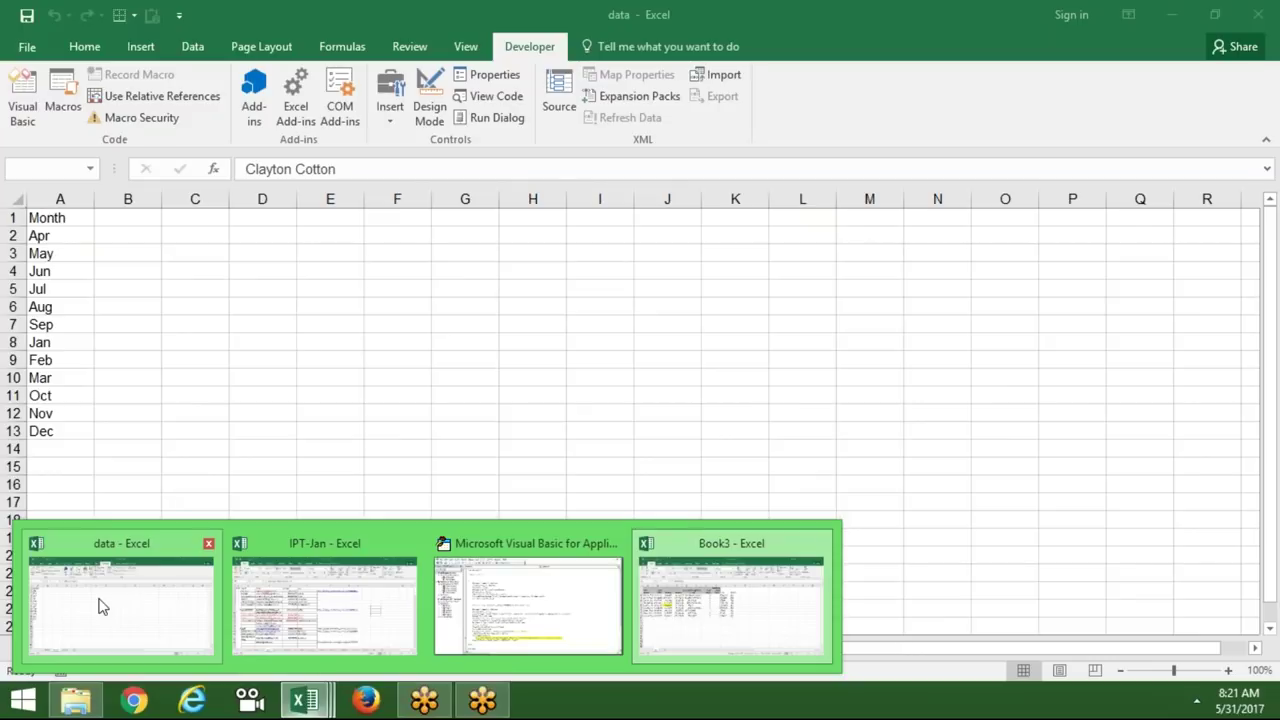
Inspect the data workbook's month list and Book3's Apr rows, then return to the paused VBA editor
{"action": "left_click", "coordinate": [103, 606]}
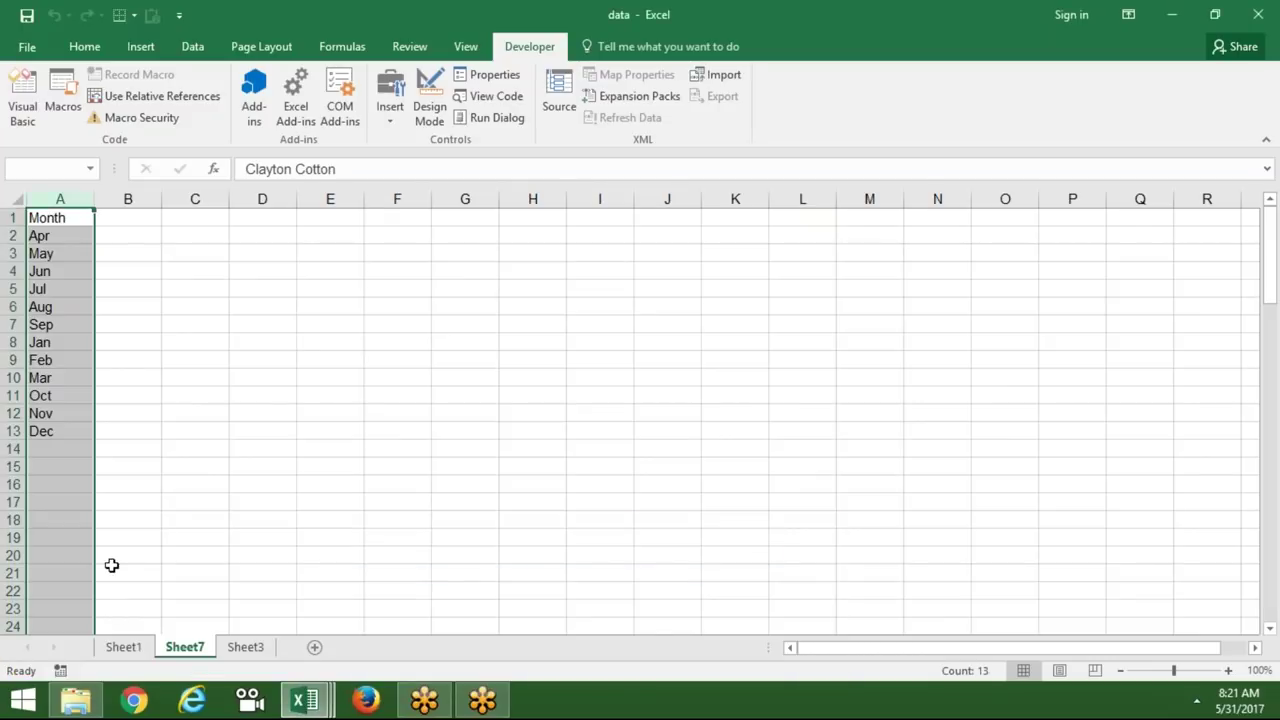
{"action": "key", "text": "alt+Tab"}
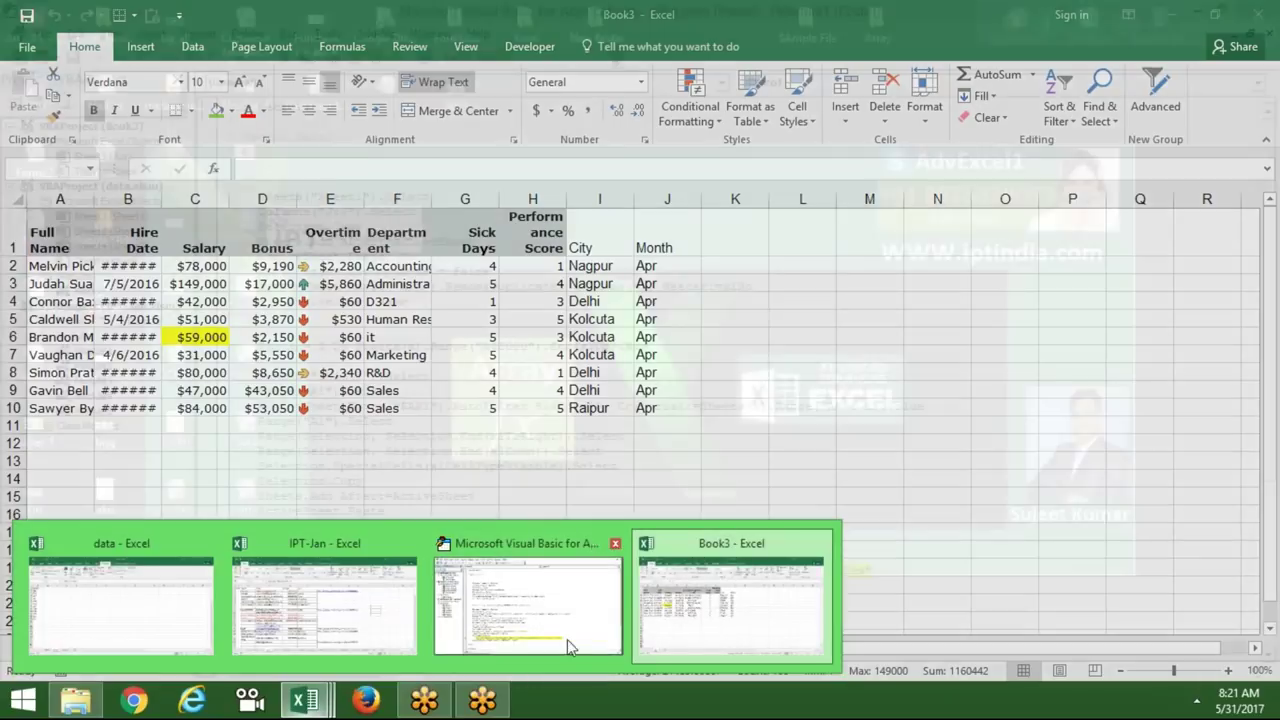
{"action": "left_click", "coordinate": [567, 639]}
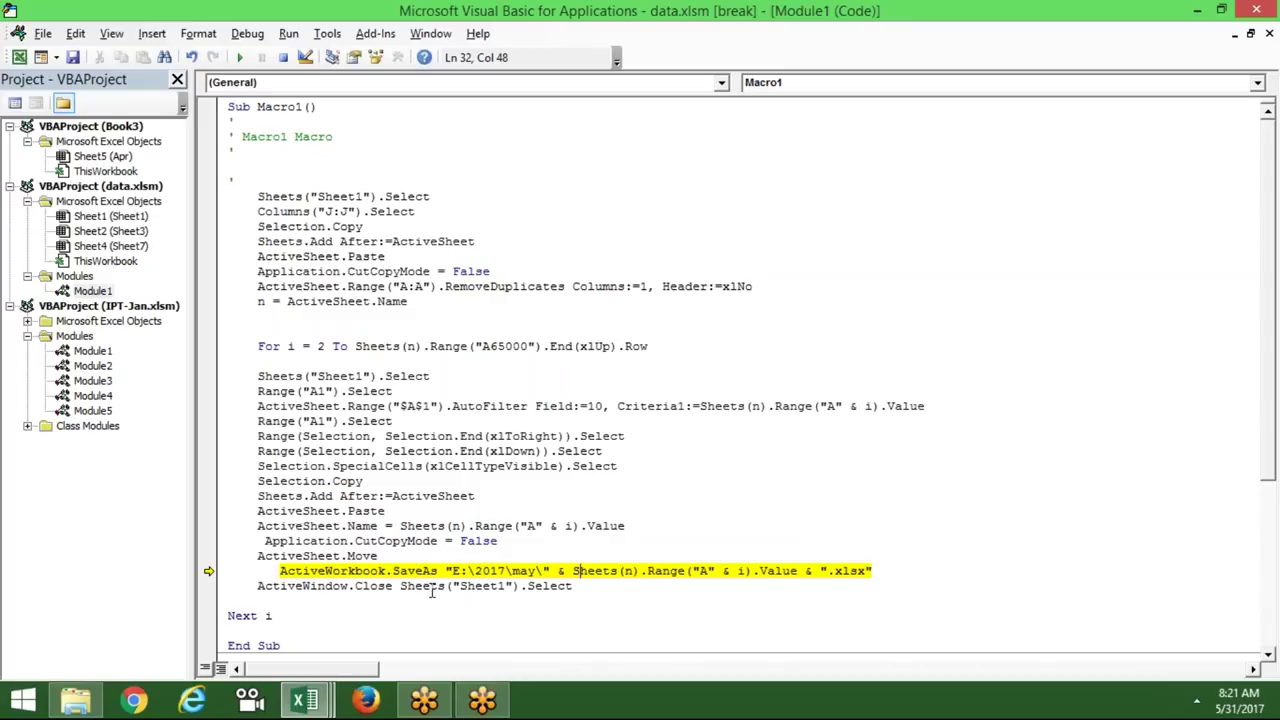
{"action": "left_click", "coordinate": [305, 700]}
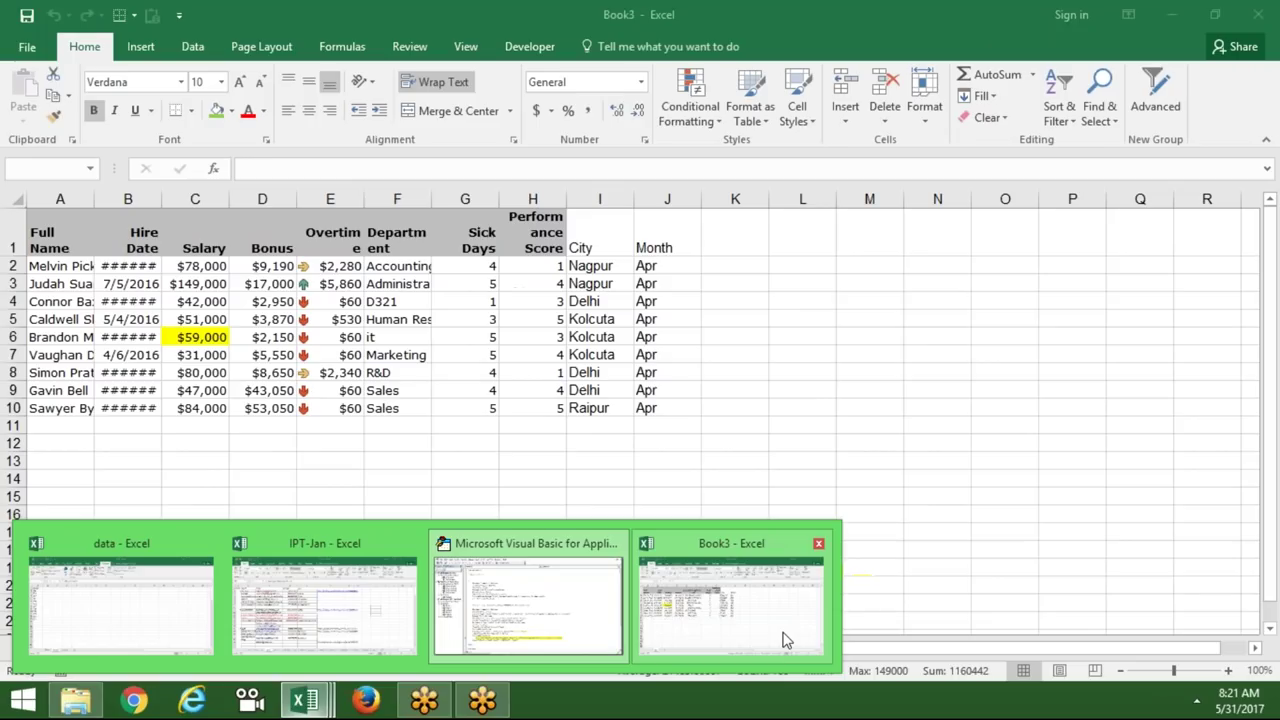
{"action": "left_click", "coordinate": [785, 635]}
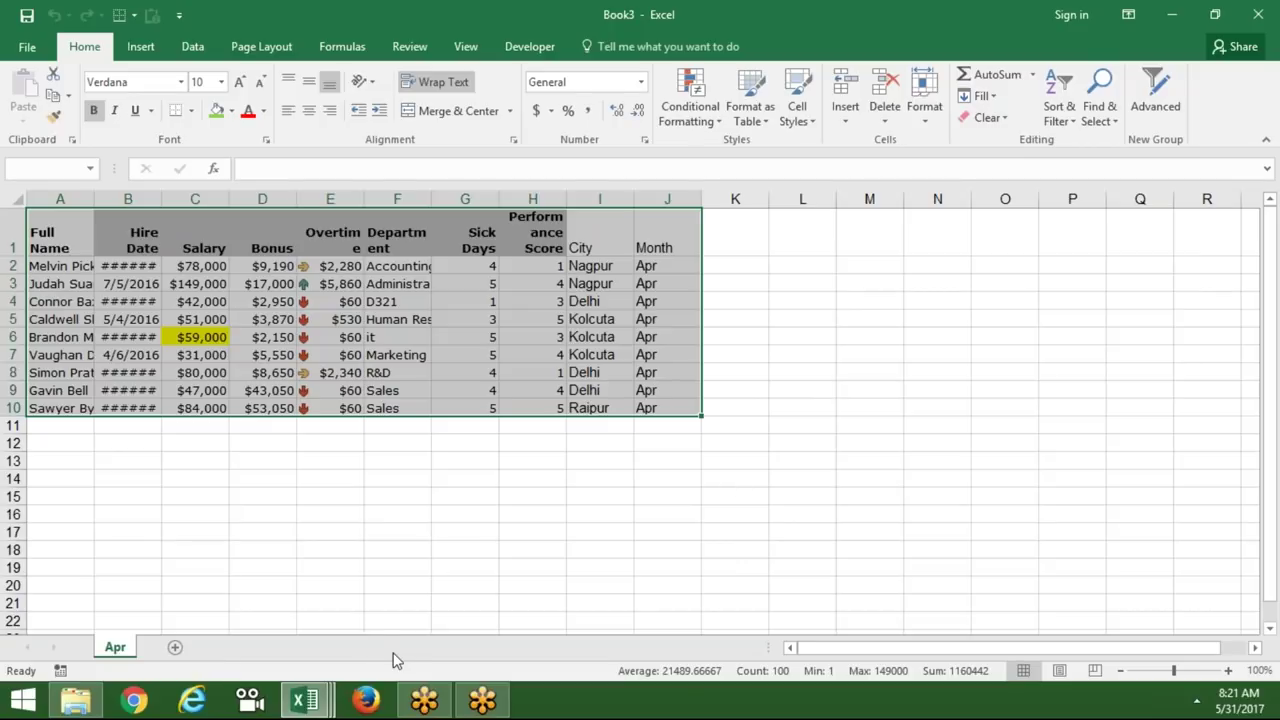
{"action": "left_click", "coordinate": [305, 700]}
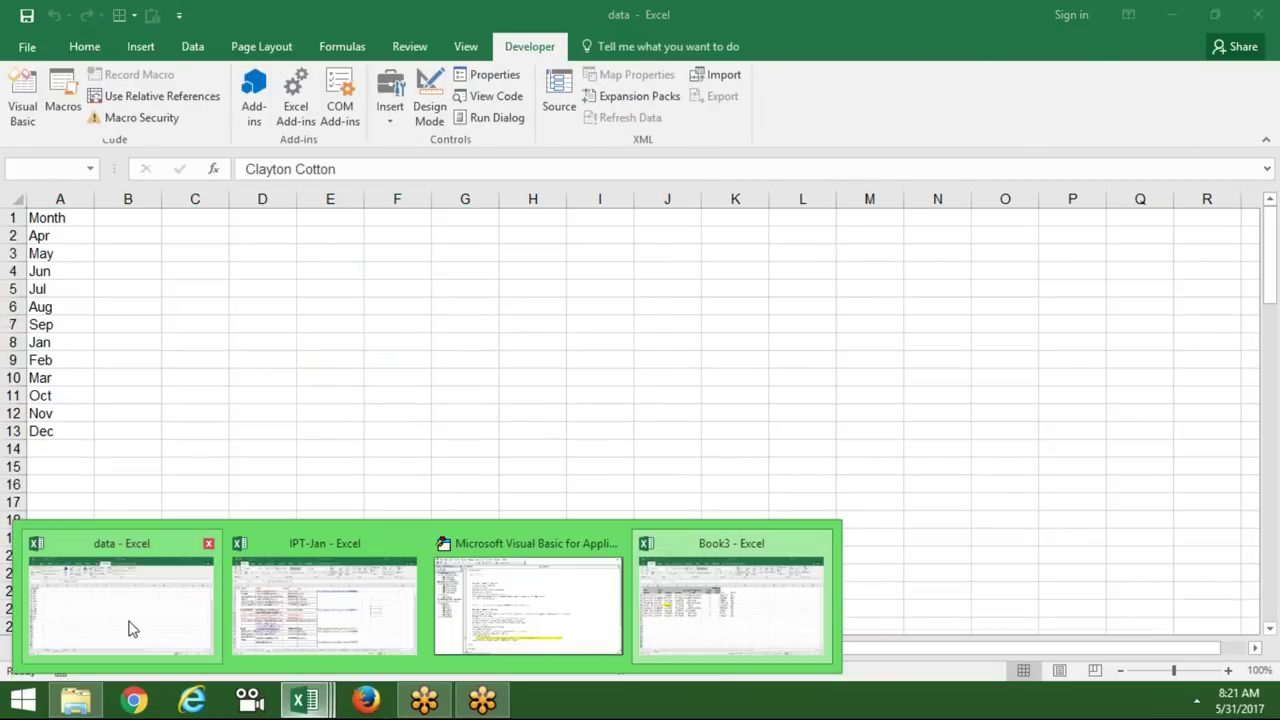
{"action": "left_click", "coordinate": [130, 627]}
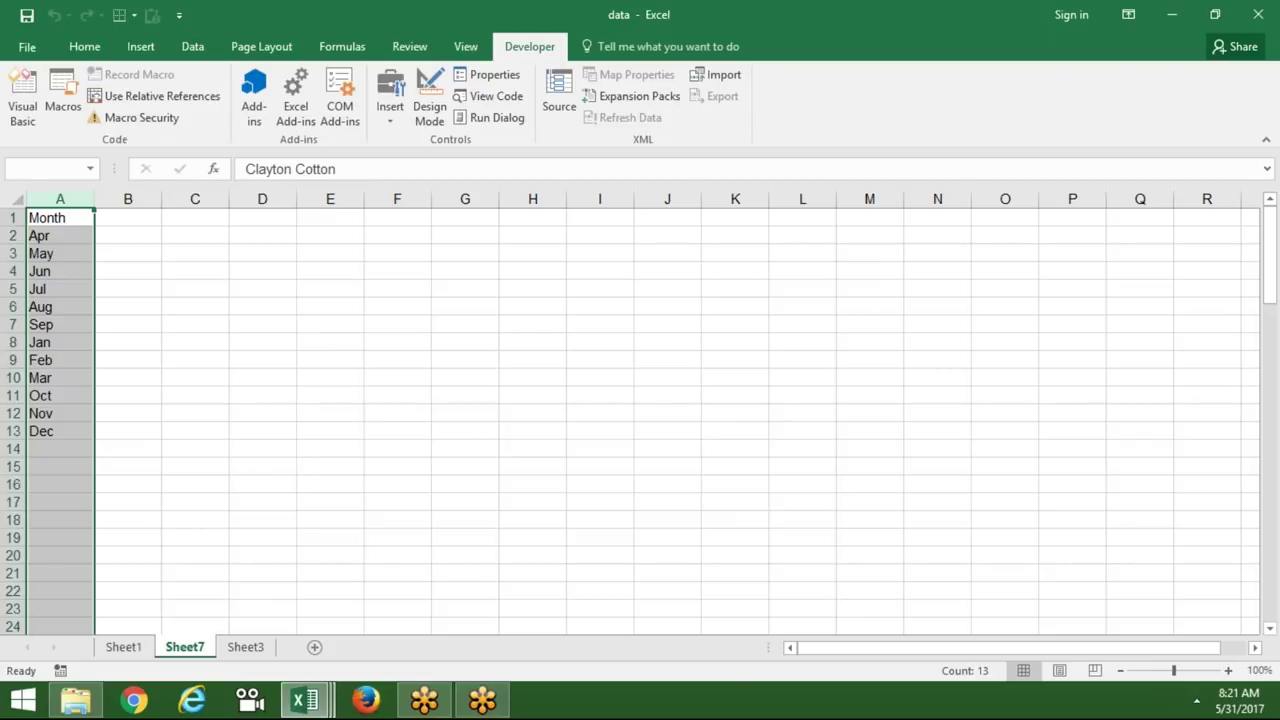
{"action": "left_click", "coordinate": [305, 700]}
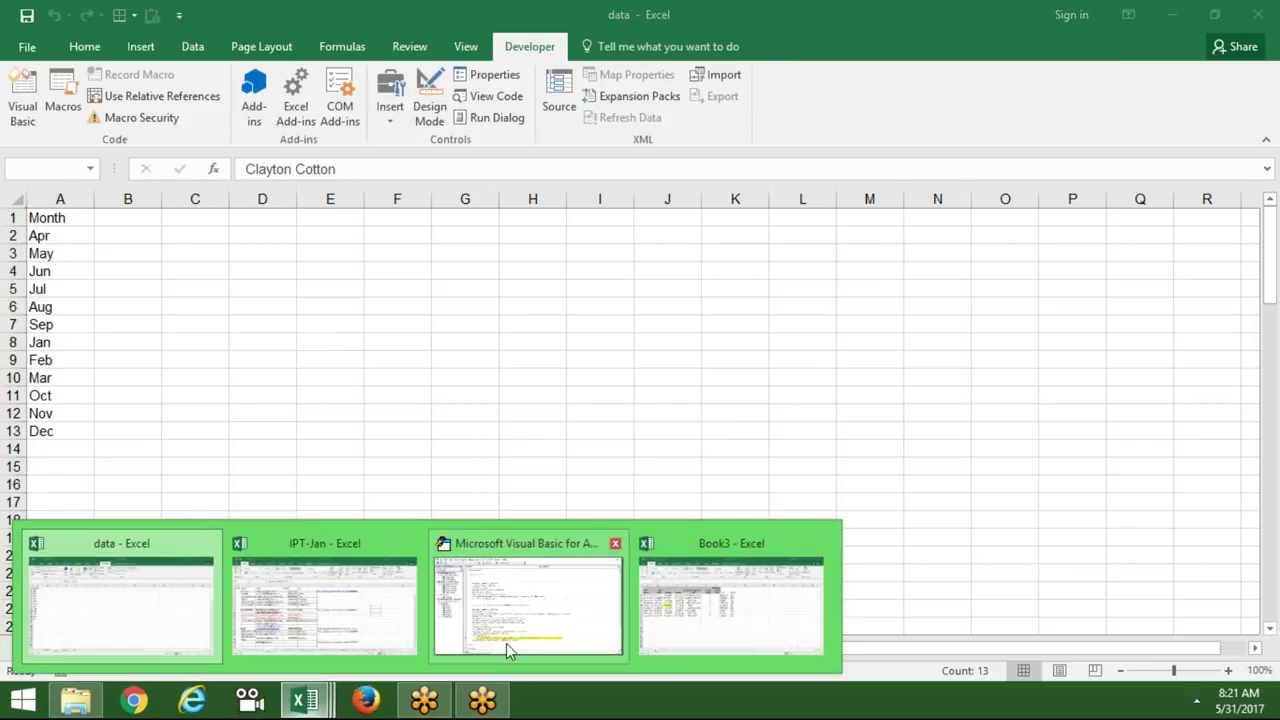
{"action": "left_click", "coordinate": [508, 641]}
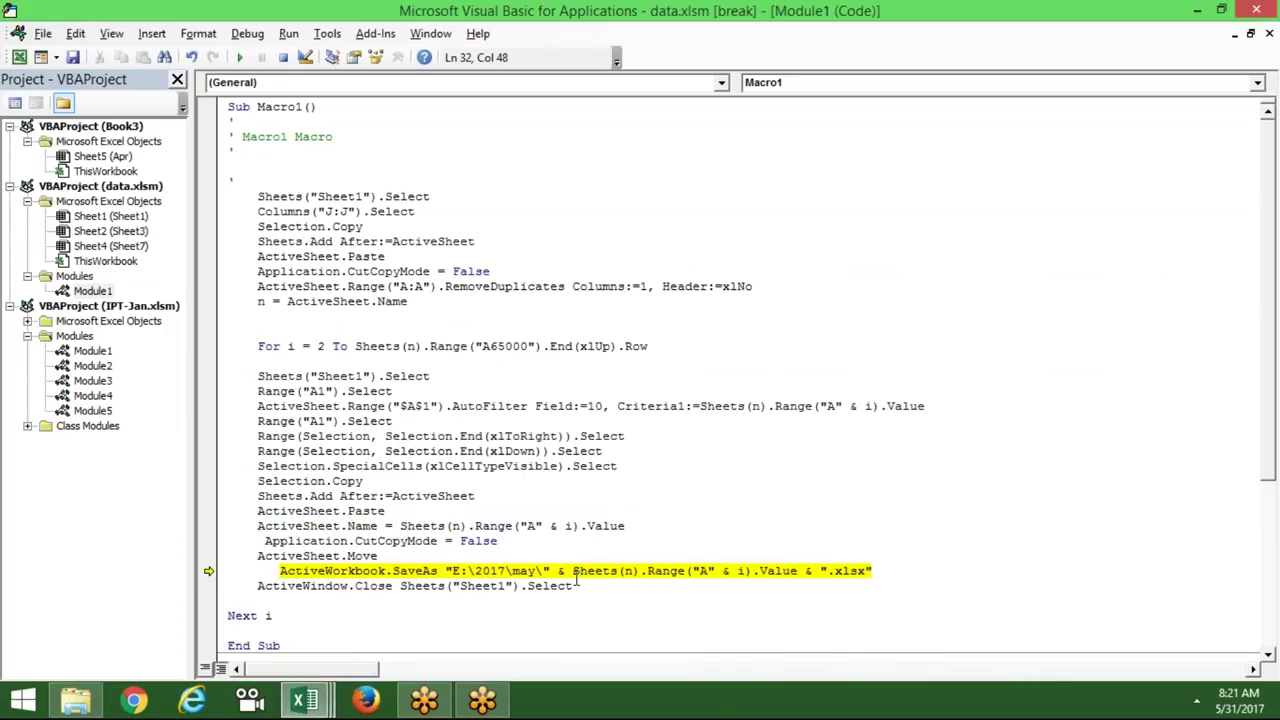
Insert Workbooks("Data.xlsm"). before Sheets(n) in the SaveAs line, then look at Book3
{"action": "type", "text": "wo"}
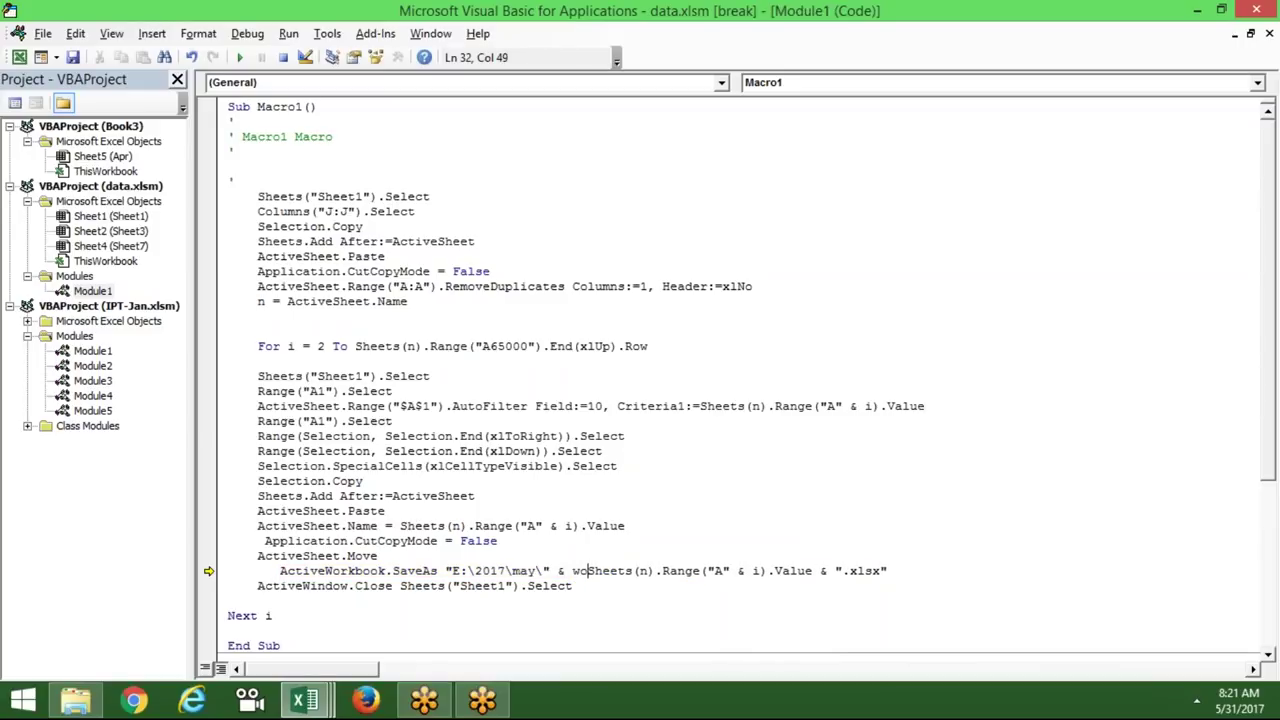
{"action": "type", "text": "rkbooks"}
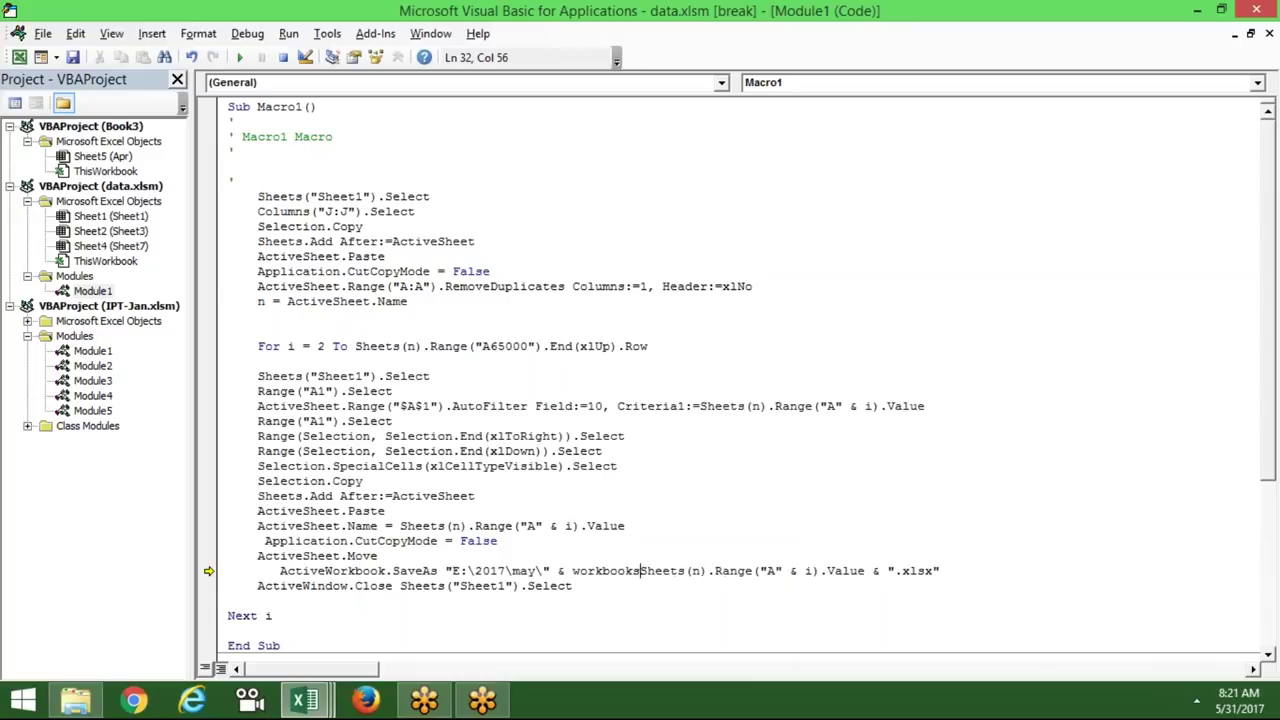
{"action": "type", "text": "(\""}
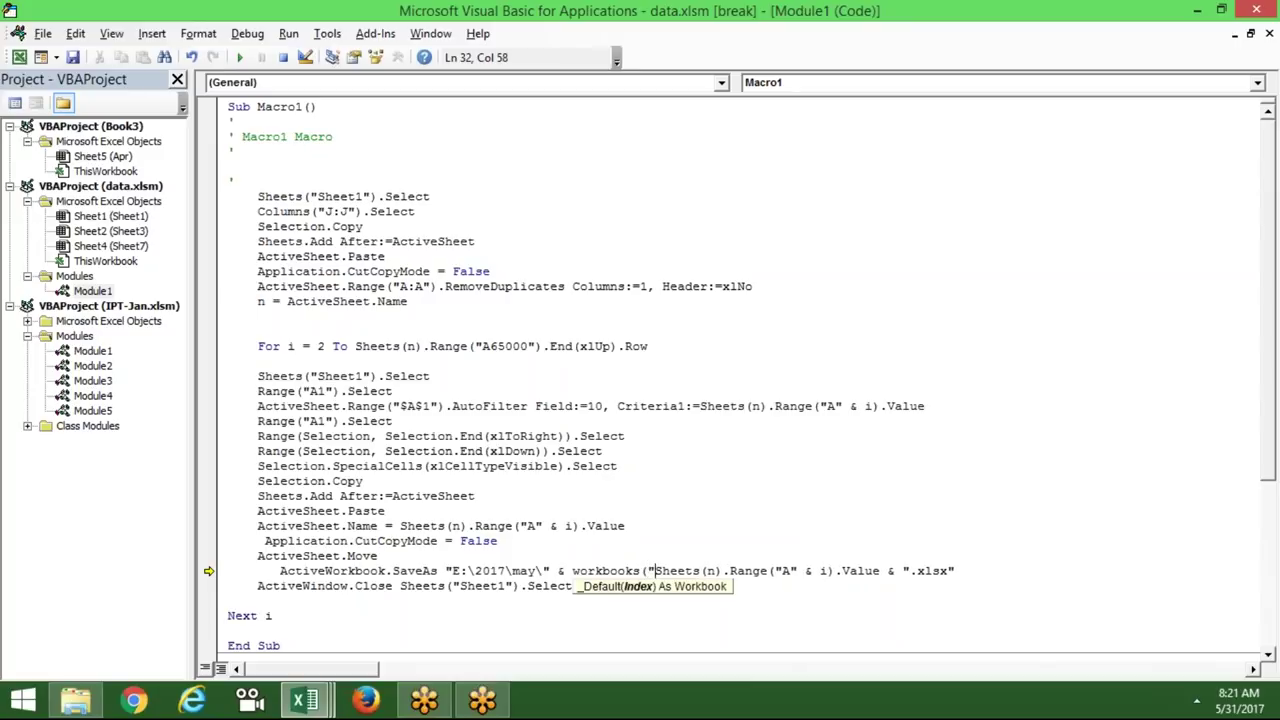
{"action": "type", "text": "Data.xlsm"}
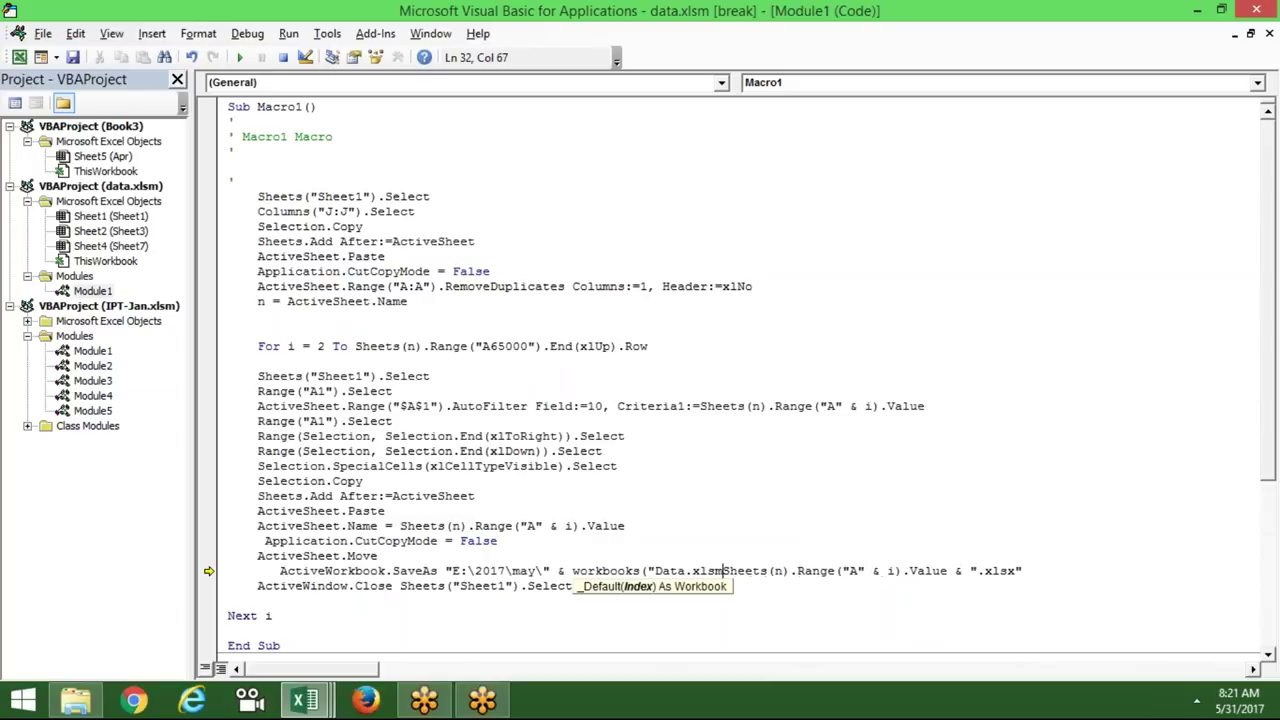
{"action": "type", "text": "\")"}
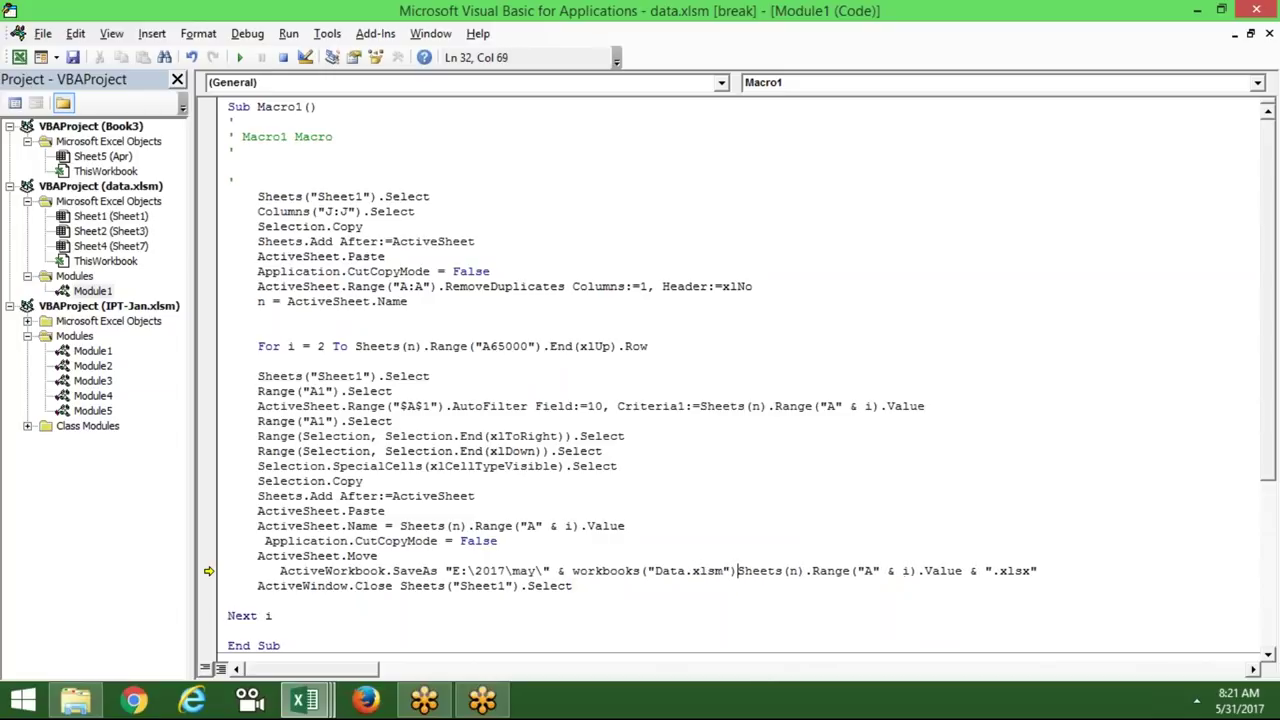
{"action": "type", "text": "."}
{"action": "left_click", "coordinate": [605, 525]}
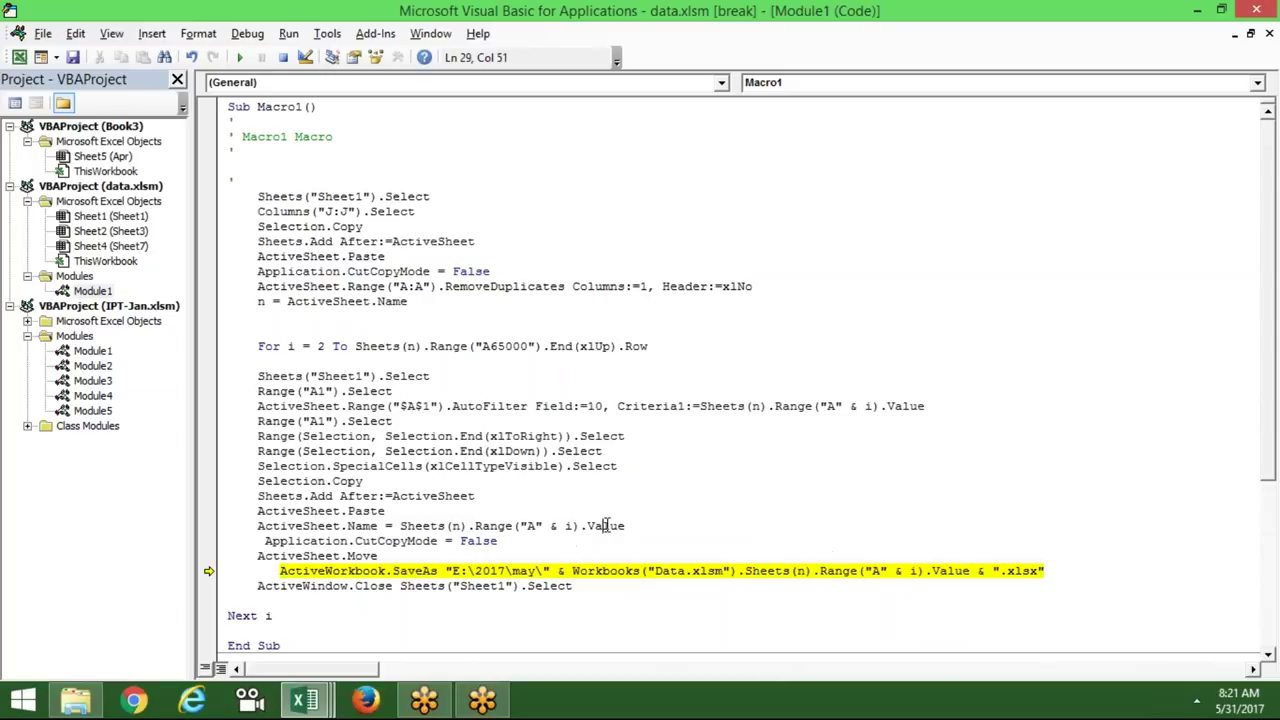
{"action": "left_click", "coordinate": [305, 700]}
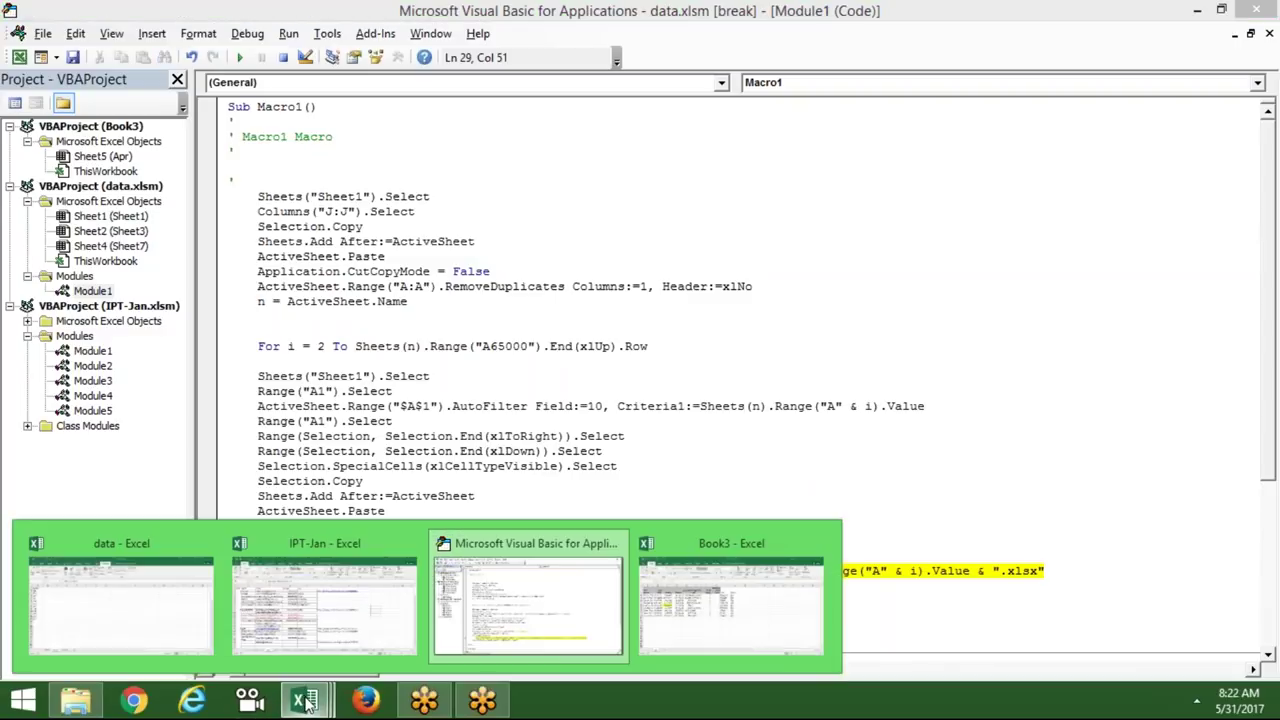
{"action": "left_click", "coordinate": [674, 647]}
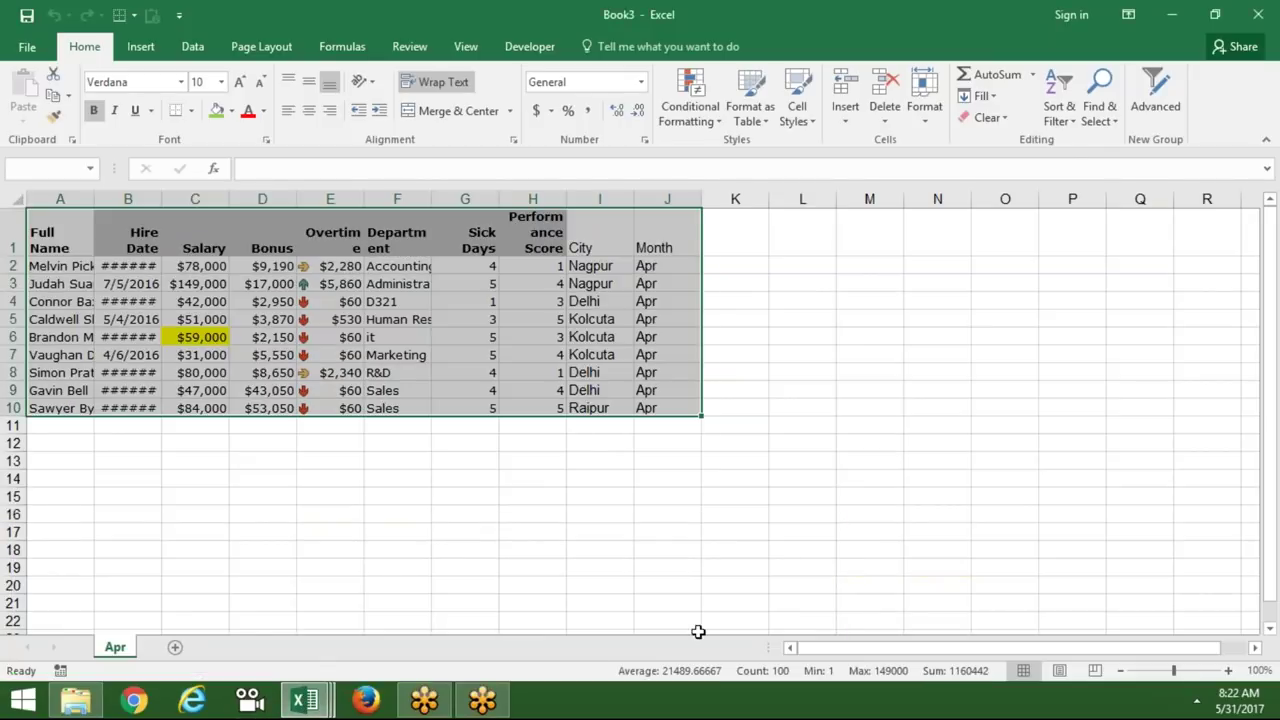
Return to the VBA editor and resume the paused Macro1
{"action": "left_click", "coordinate": [305, 700]}
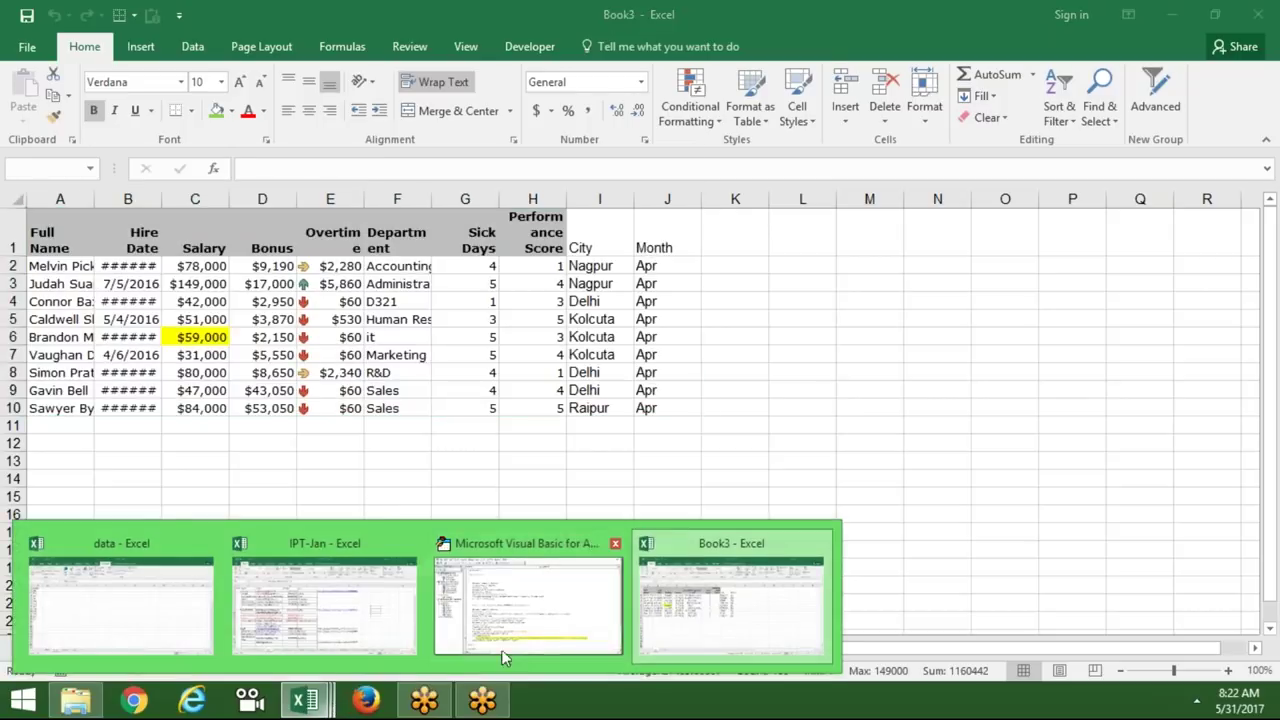
{"action": "left_click", "coordinate": [500, 607]}
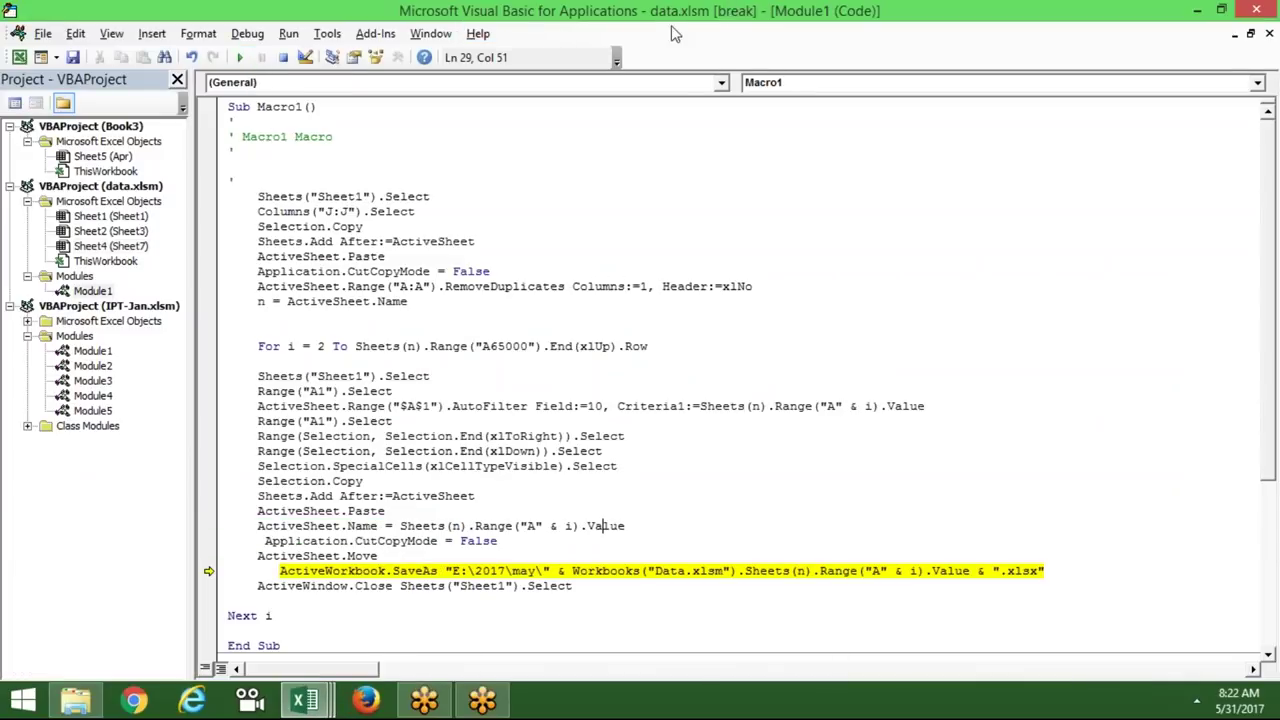
{"action": "left_click", "coordinate": [239, 57]}
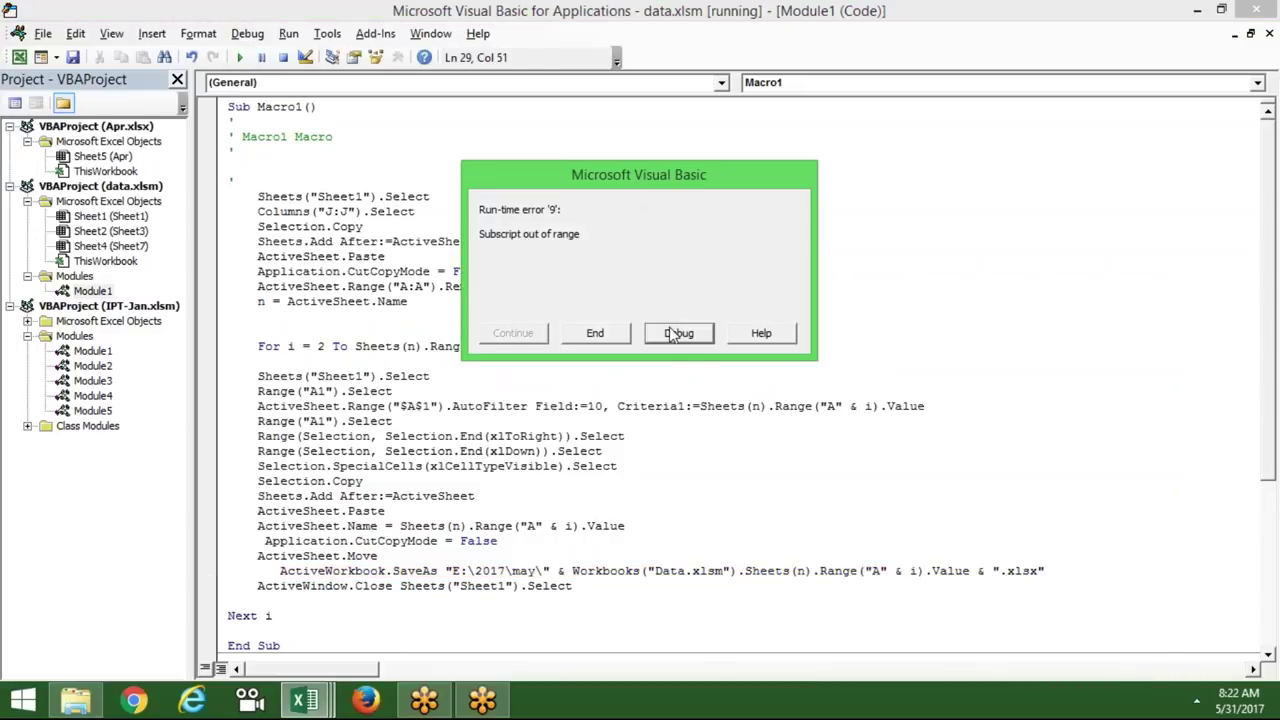
Jump to the failing line and put the Sheets("Sheet1").Select statement on its own line
{"action": "left_click", "coordinate": [673, 334]}
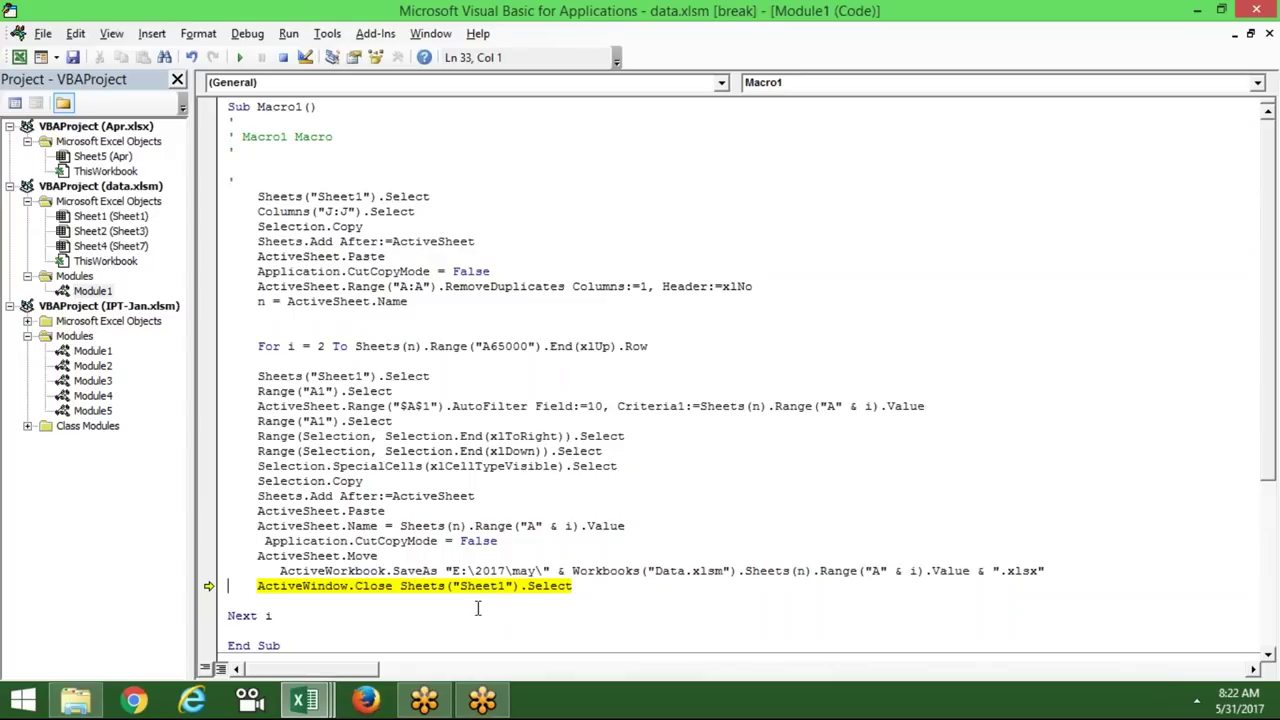
{"action": "left_click", "coordinate": [402, 586]}
{"action": "key", "text": "Return"}
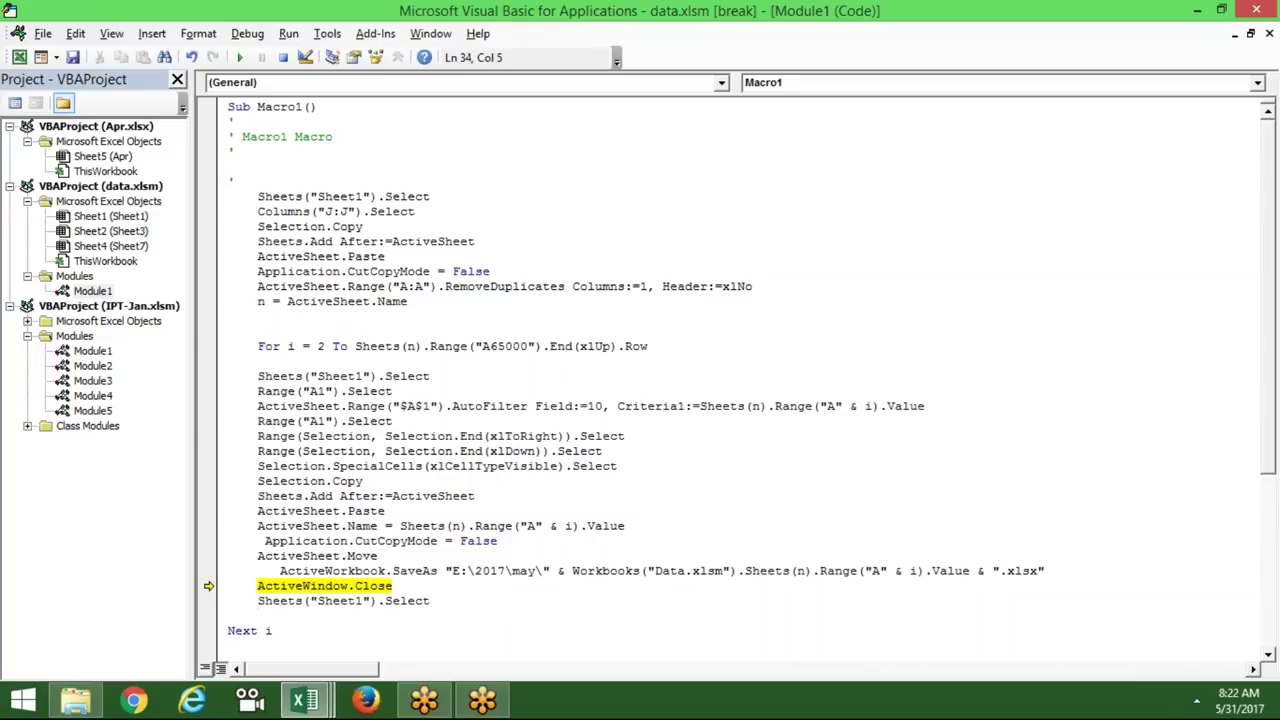
Replace ActiveWindow.Close with ActiveWorkbook.Close True and resume the macro
{"action": "left_click_drag", "start_coordinate": [349, 586], "coordinate": [257, 591]}
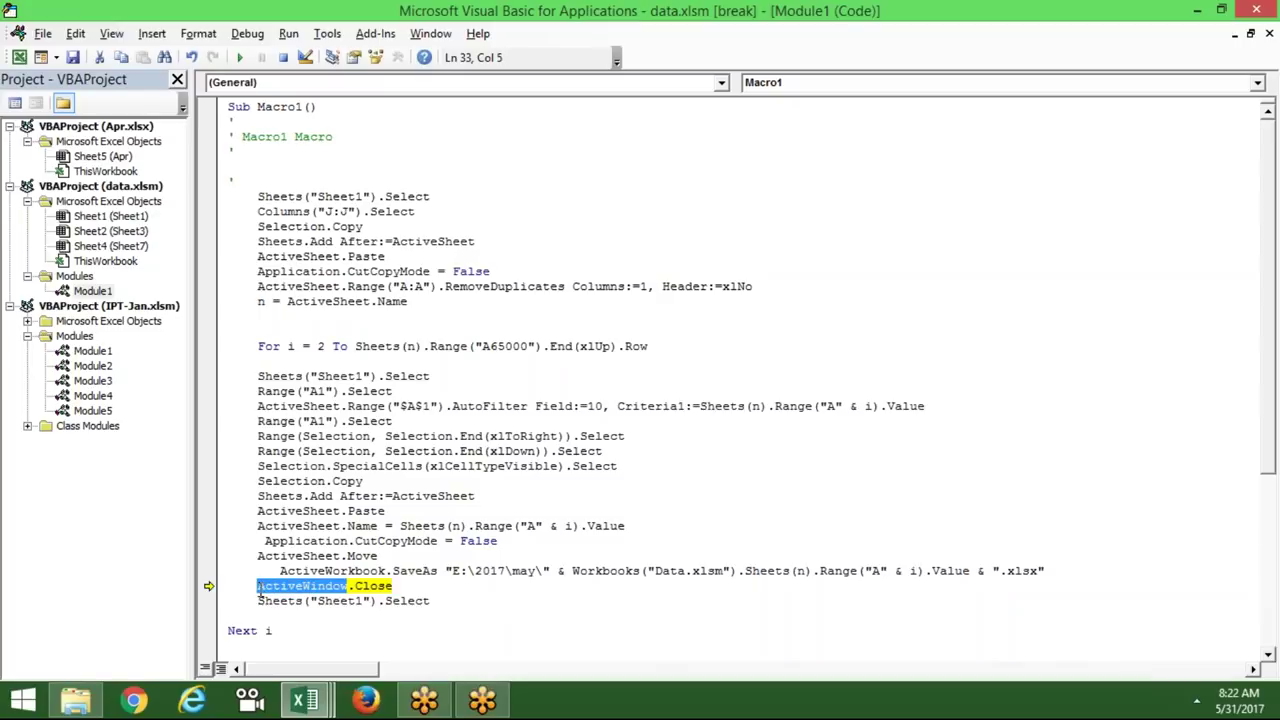
{"action": "type", "text": "active"}
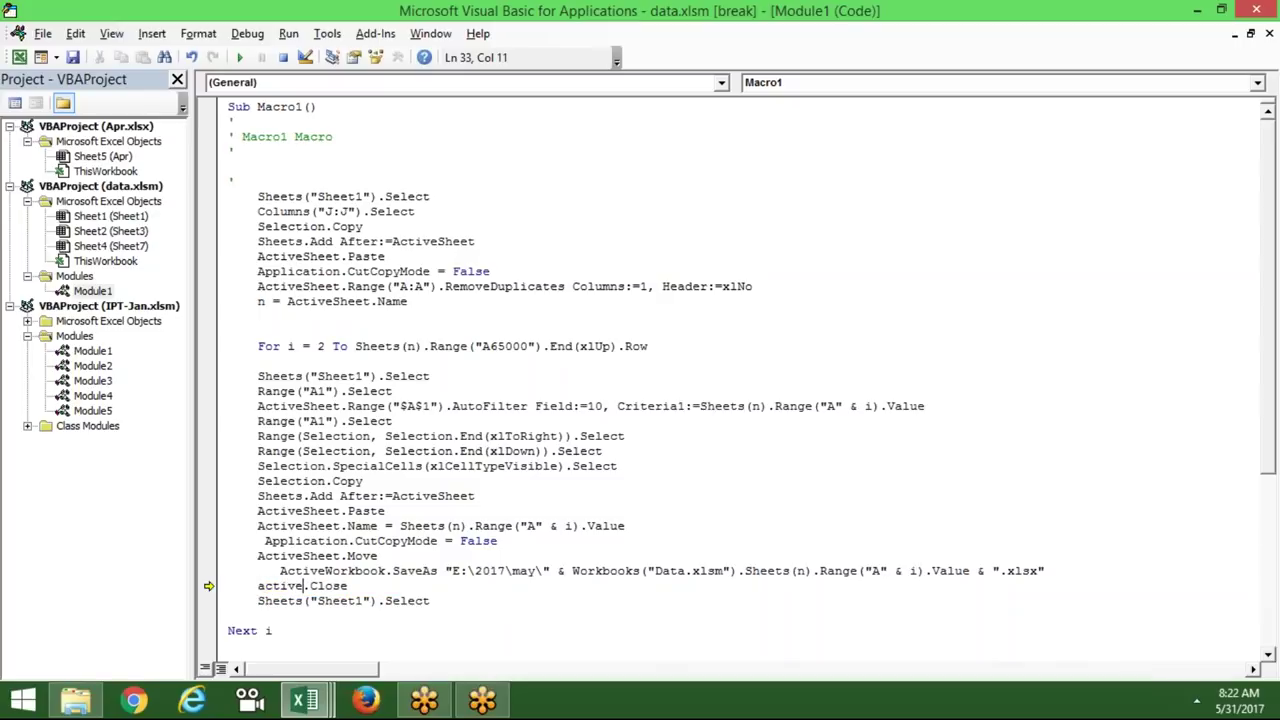
{"action": "type", "text": "work"}
{"action": "type", "text": "book.Close"}
{"action": "type", "text": " true"}
{"action": "left_click", "coordinate": [395, 620]}
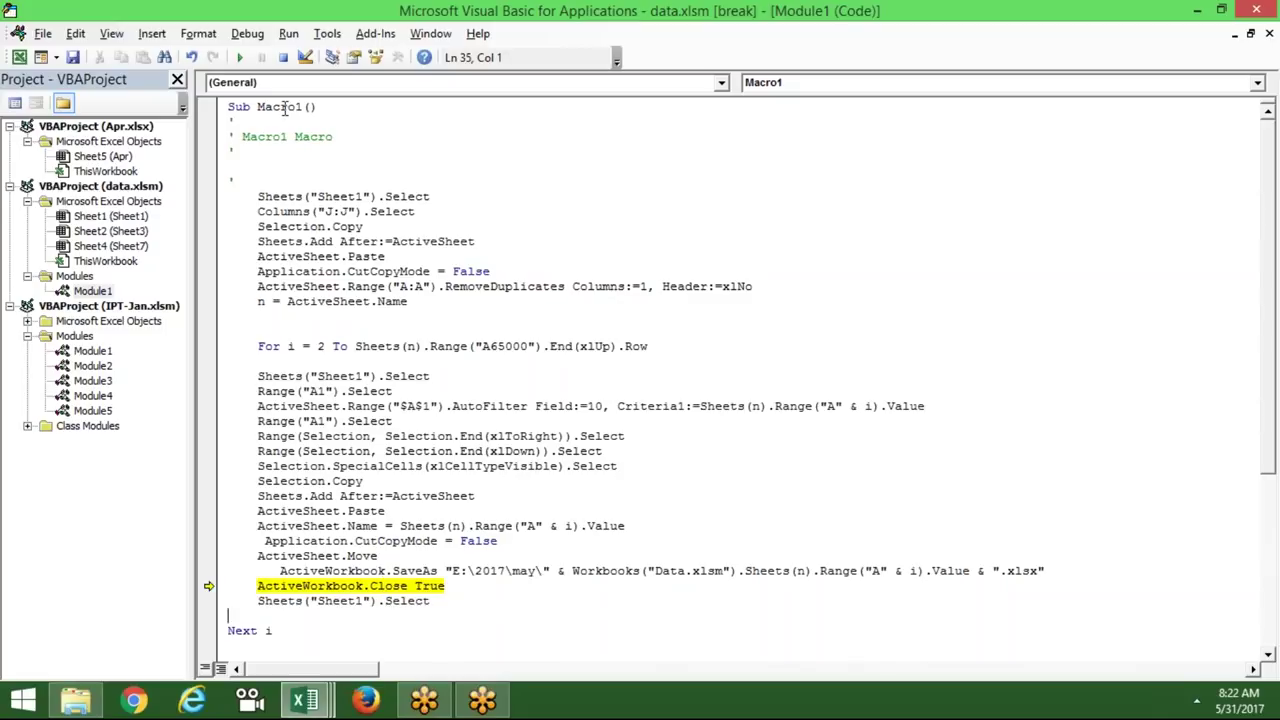
{"action": "left_click", "coordinate": [242, 58]}
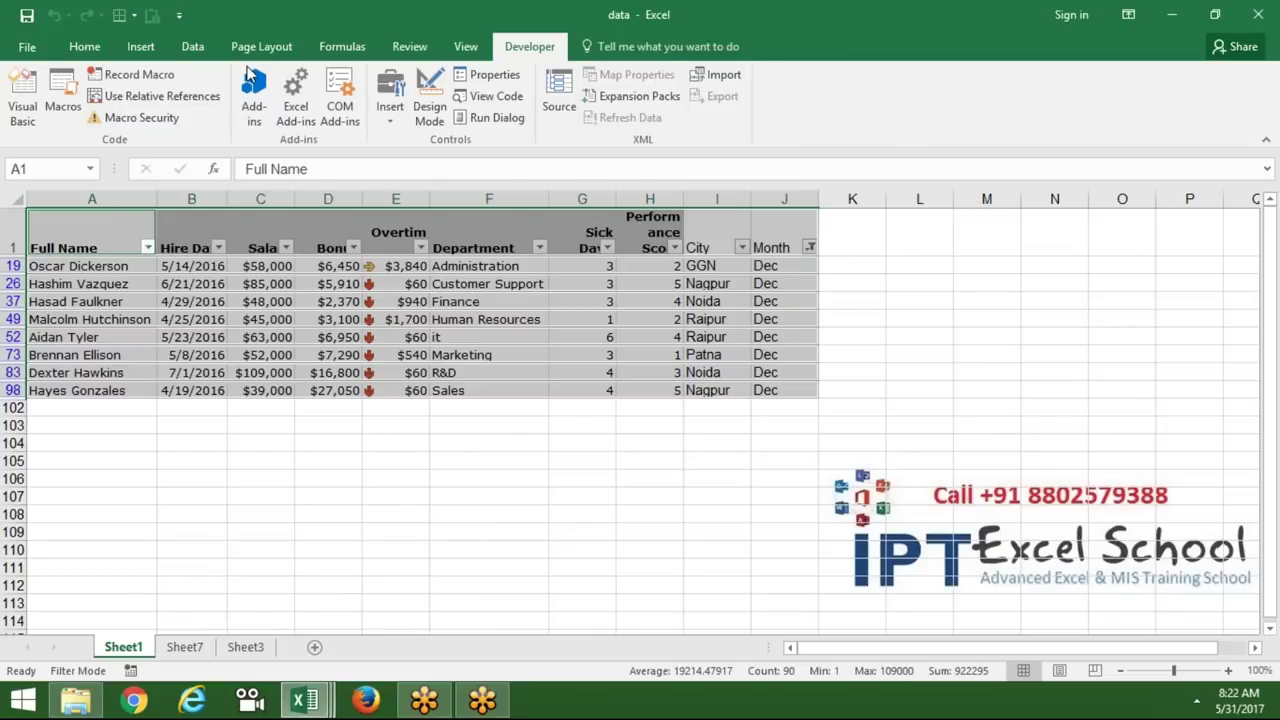
Open the E:\2017\may folder and preview the Feb, Dec, Jul, Jun and May workbooks
{"action": "left_click", "coordinate": [78, 703]}
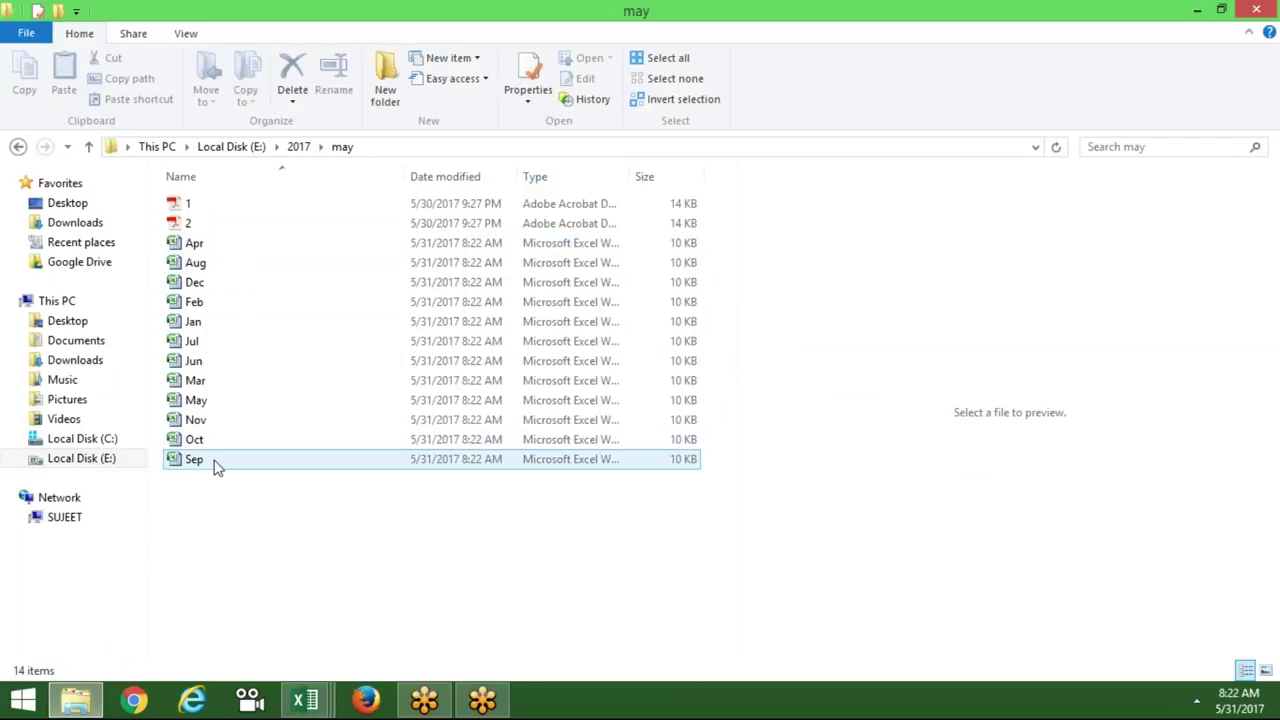
{"action": "left_click", "coordinate": [218, 302]}
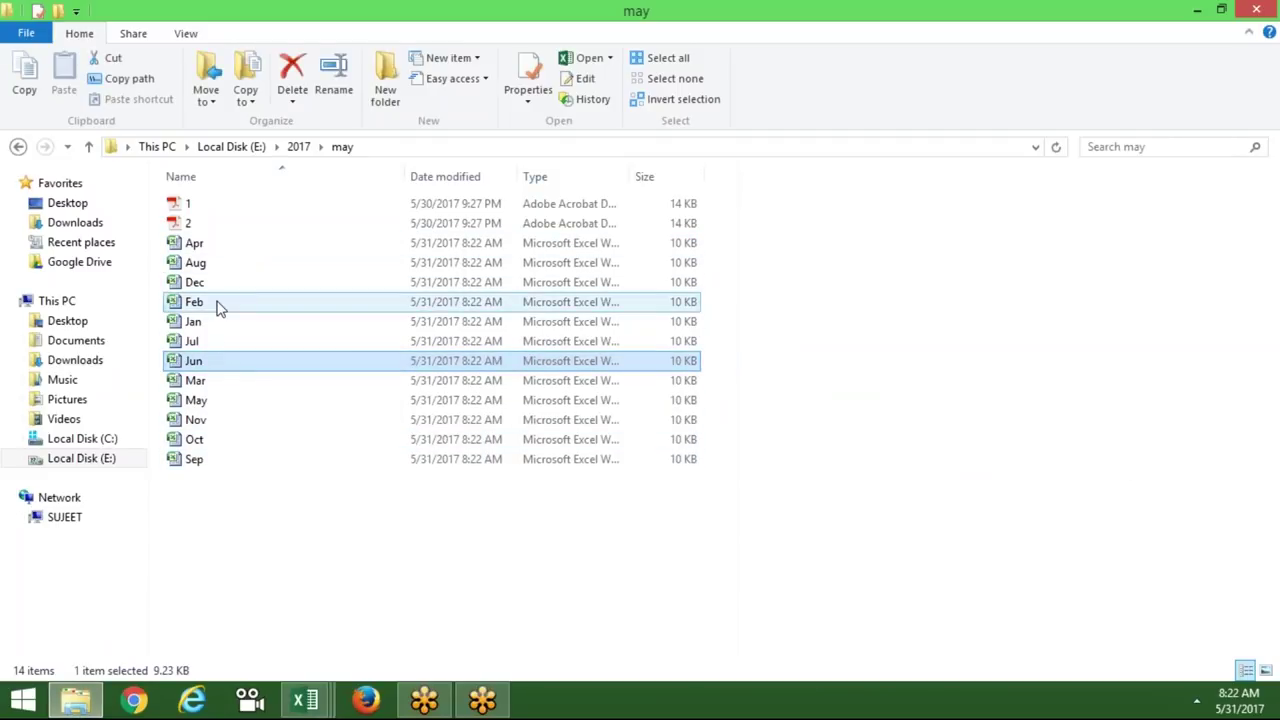
{"action": "left_click", "coordinate": [220, 285]}
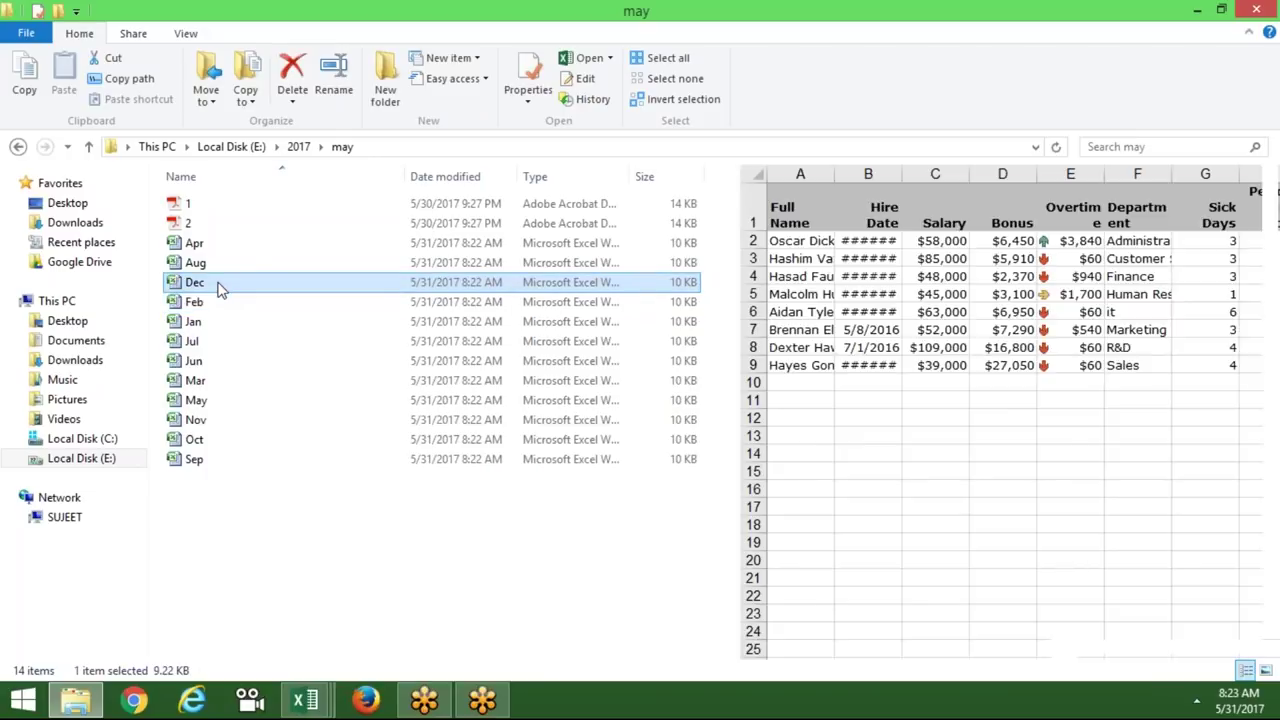
{"action": "left_click", "coordinate": [236, 340]}
{"action": "left_click", "coordinate": [237, 361]}
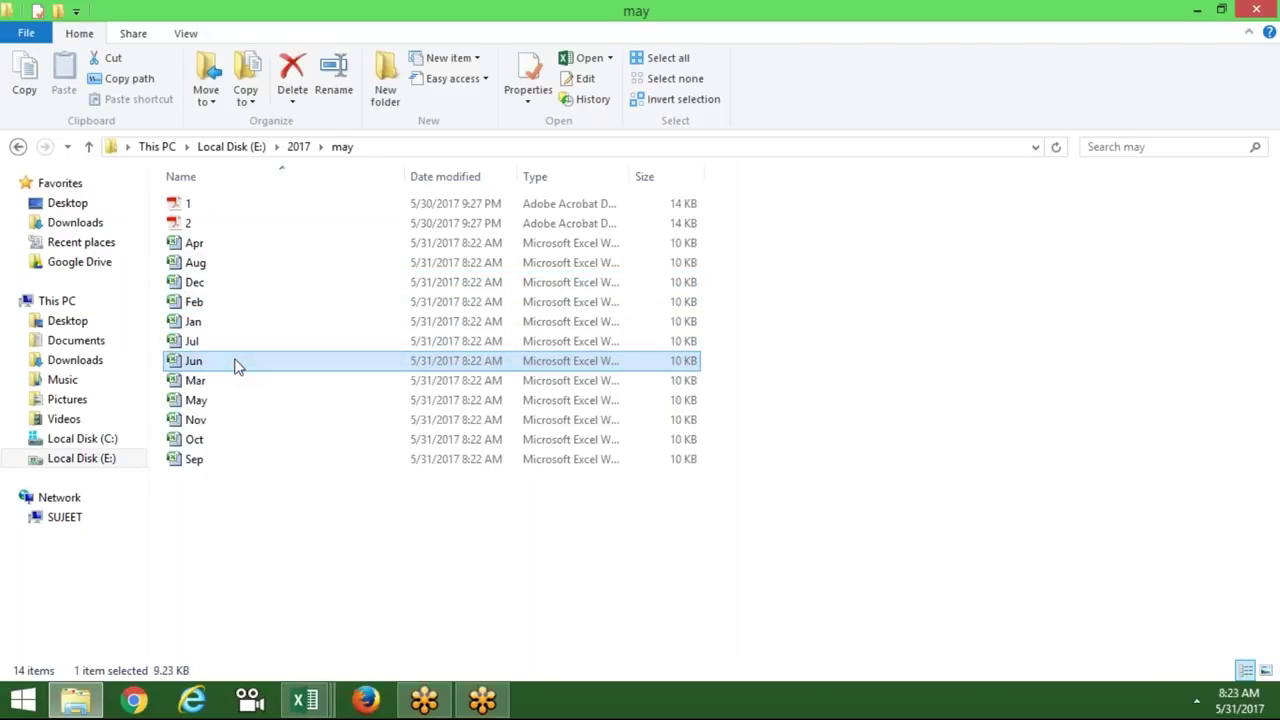
{"action": "left_click", "coordinate": [237, 402]}
{"action": "mouse_move", "coordinate": [305, 700]}
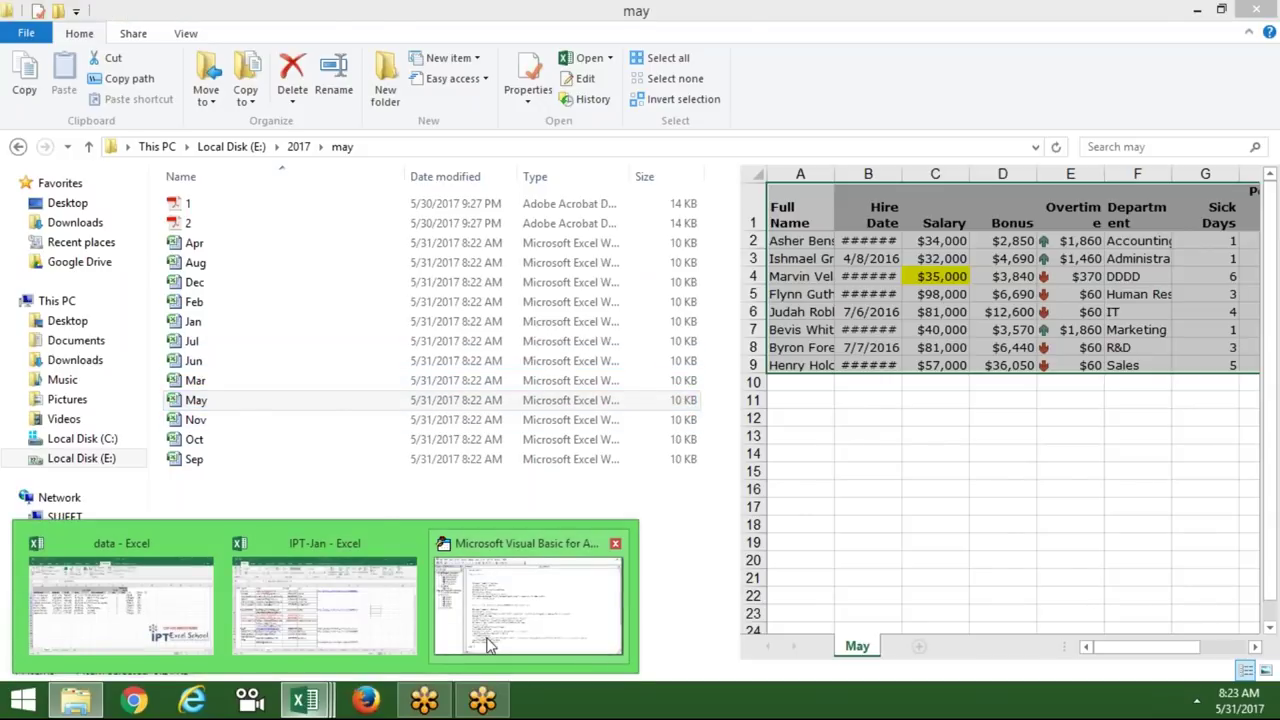
Scroll through Macro1's code in the VBA editor, then go back to the may folder
{"action": "left_click", "coordinate": [489, 645]}
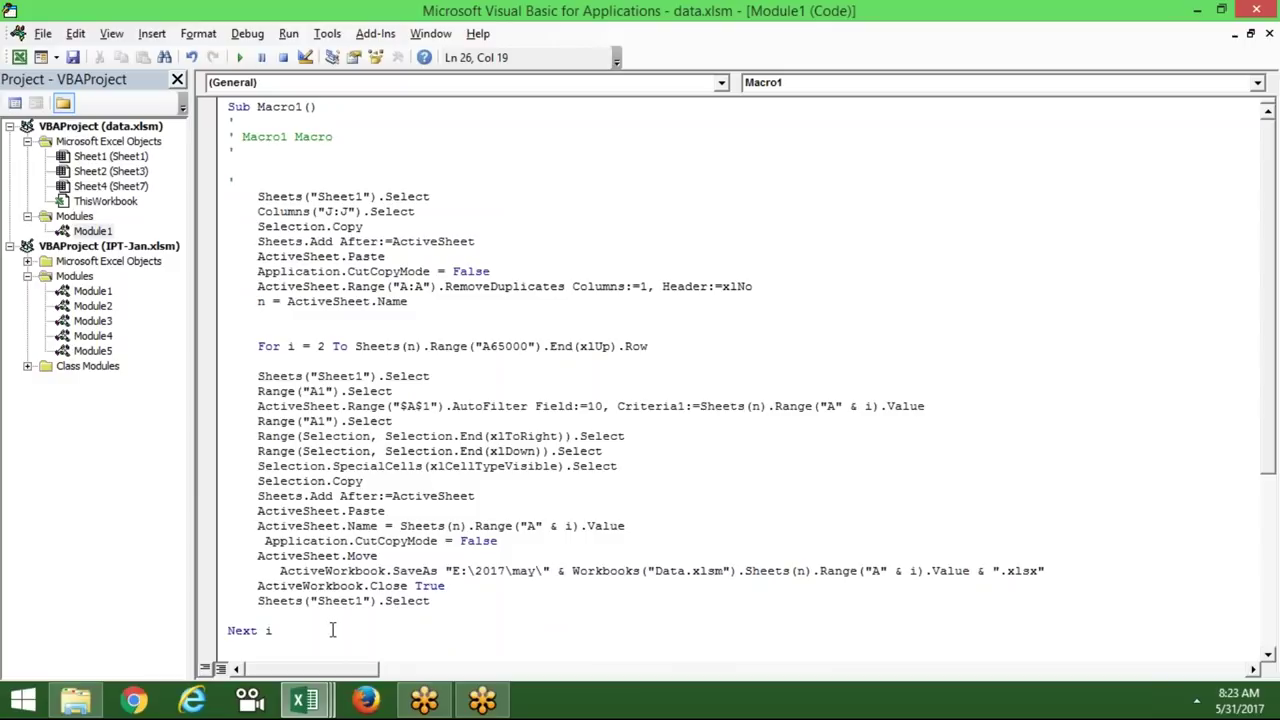
{"action": "key", "text": "Down"}
{"action": "key", "text": "Down"}
{"action": "key", "text": "Down"}
{"action": "key", "text": "Down"}
{"action": "key", "text": "Down"}
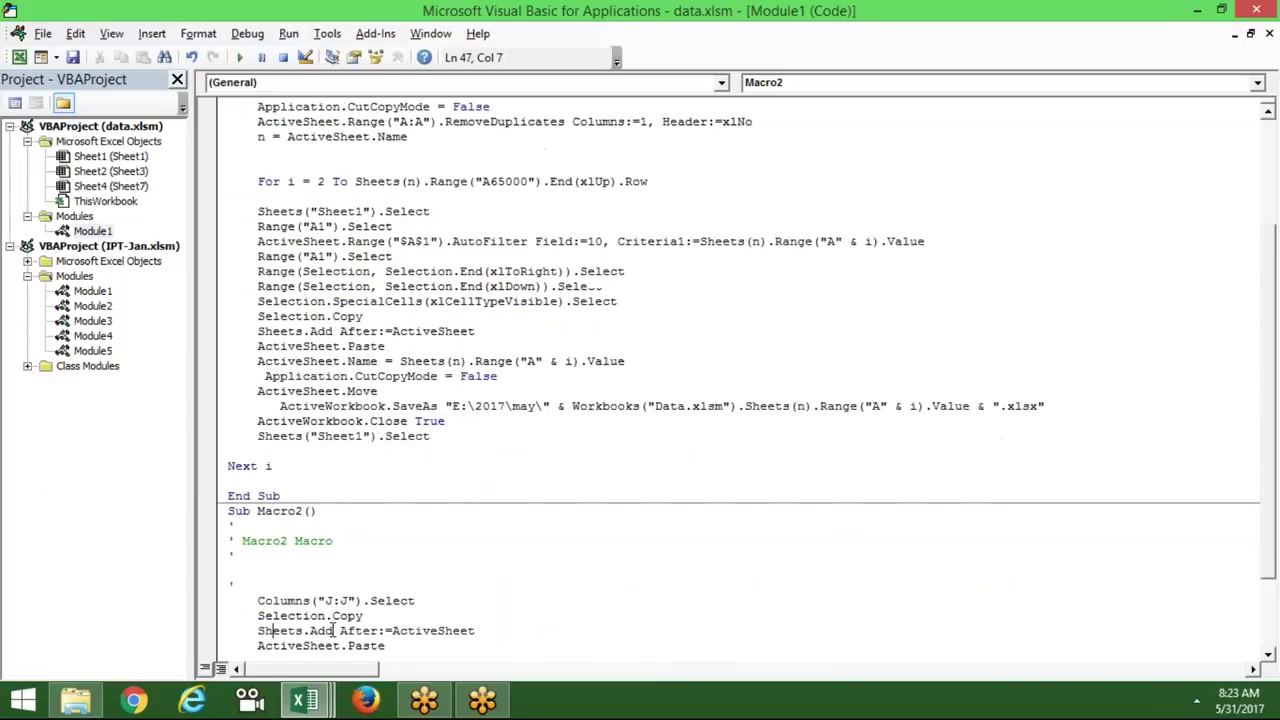
{"action": "key", "text": "Page_Up"}
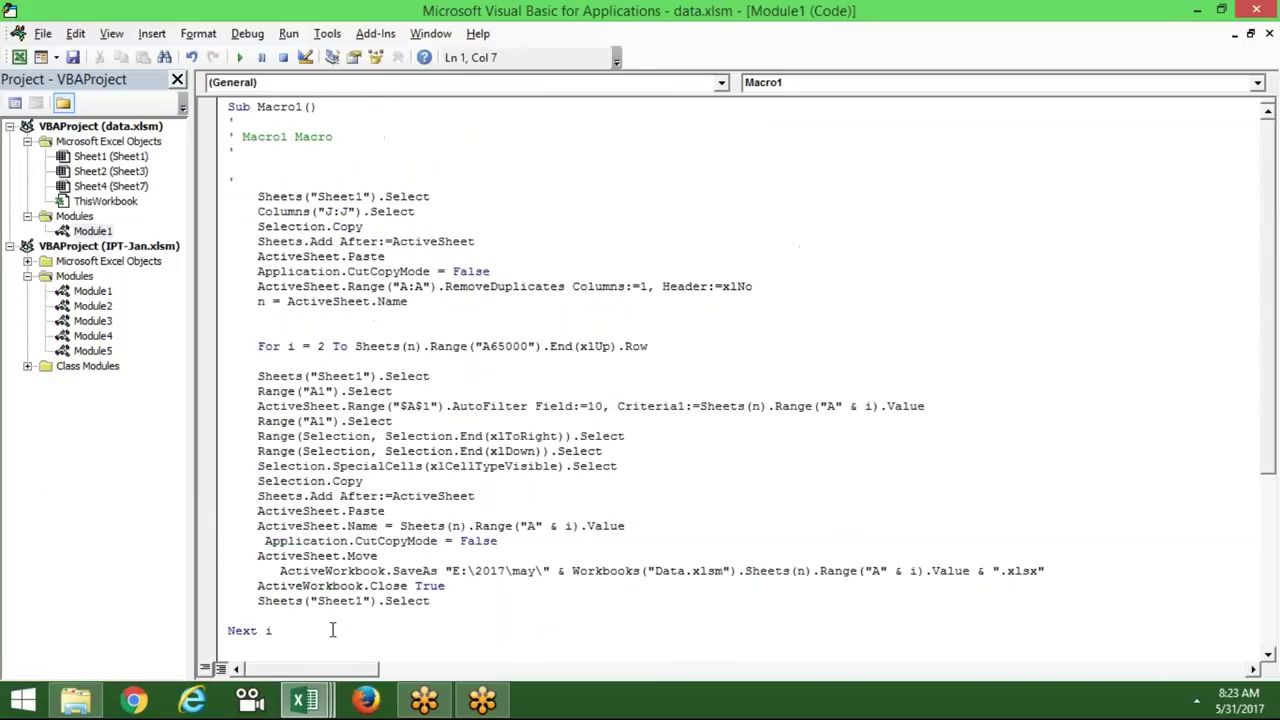
{"action": "key", "text": "Down"}
{"action": "key", "text": "Down"}
{"action": "key", "text": "Down"}
{"action": "key", "text": "alt+Tab"}
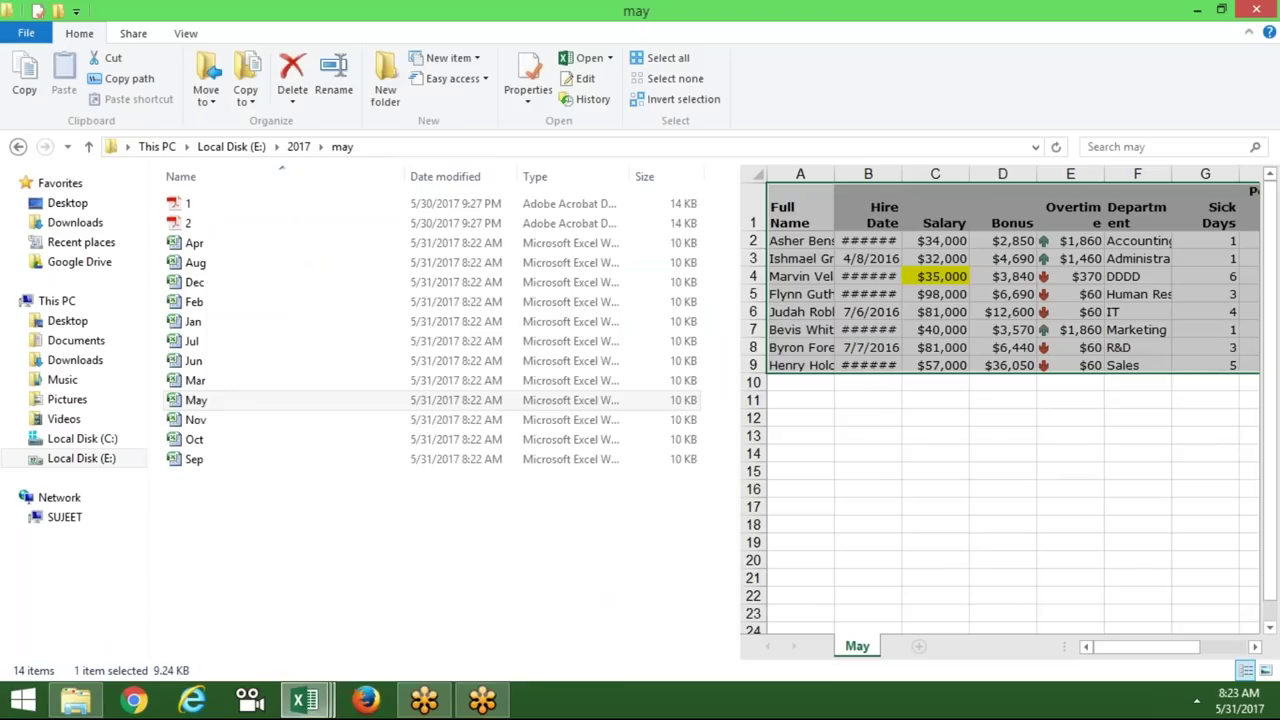
Clear Sheet1's AutoFilter, select column J, then mark Select on the Sheets("Sheet1") line in the VBA editor
{"action": "mouse_move", "coordinate": [305, 700]}
{"action": "left_click", "coordinate": [188, 643]}
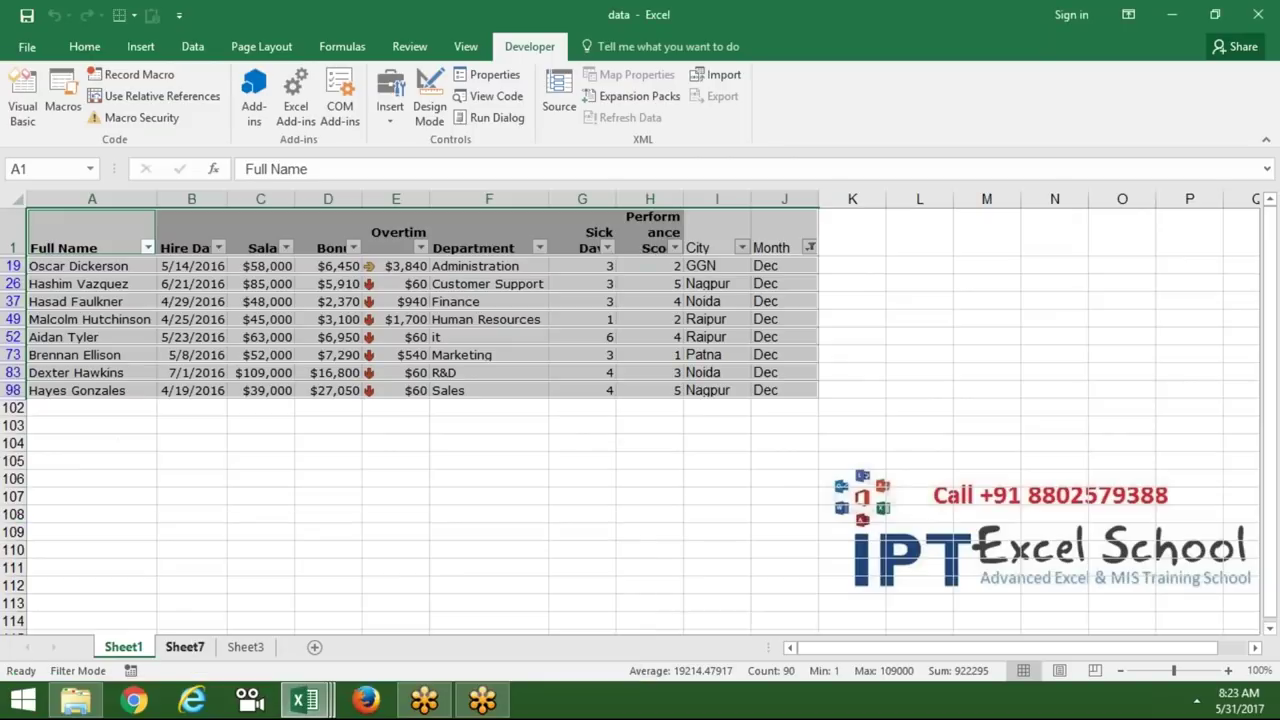
{"action": "key", "text": "ctrl+shift+l"}
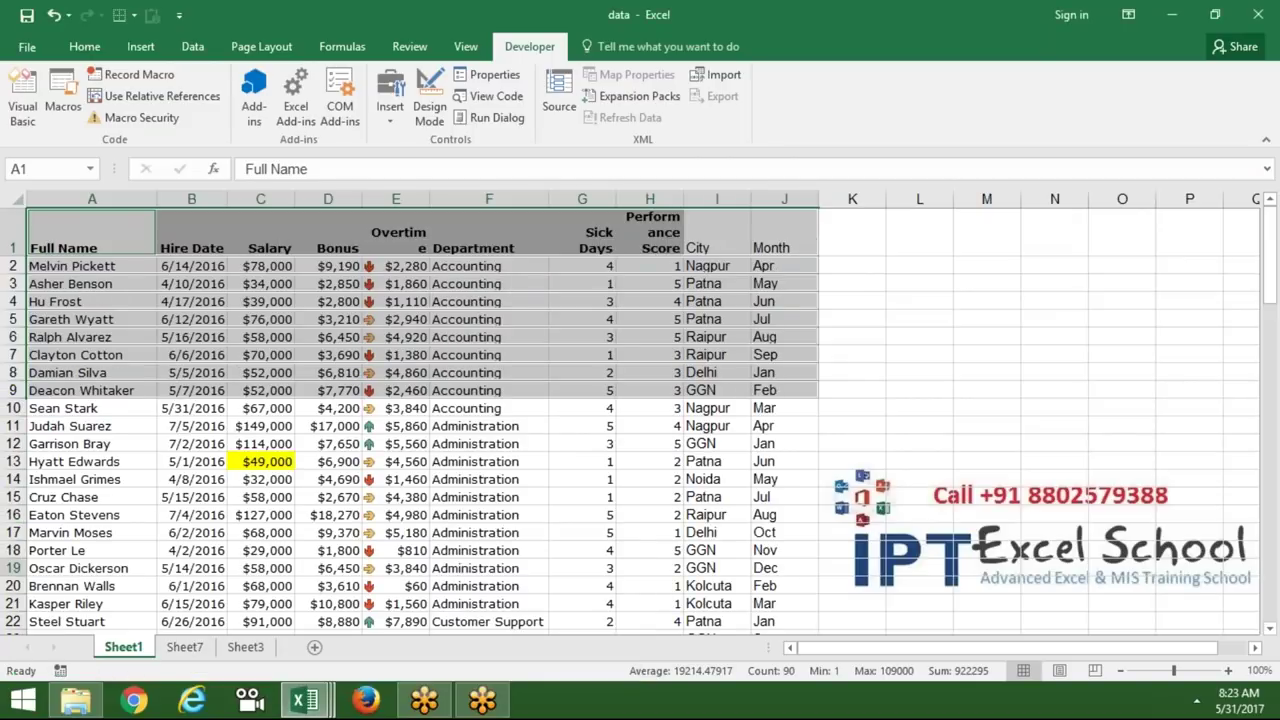
{"action": "left_click", "coordinate": [543, 404]}
{"action": "left_click", "coordinate": [798, 284]}
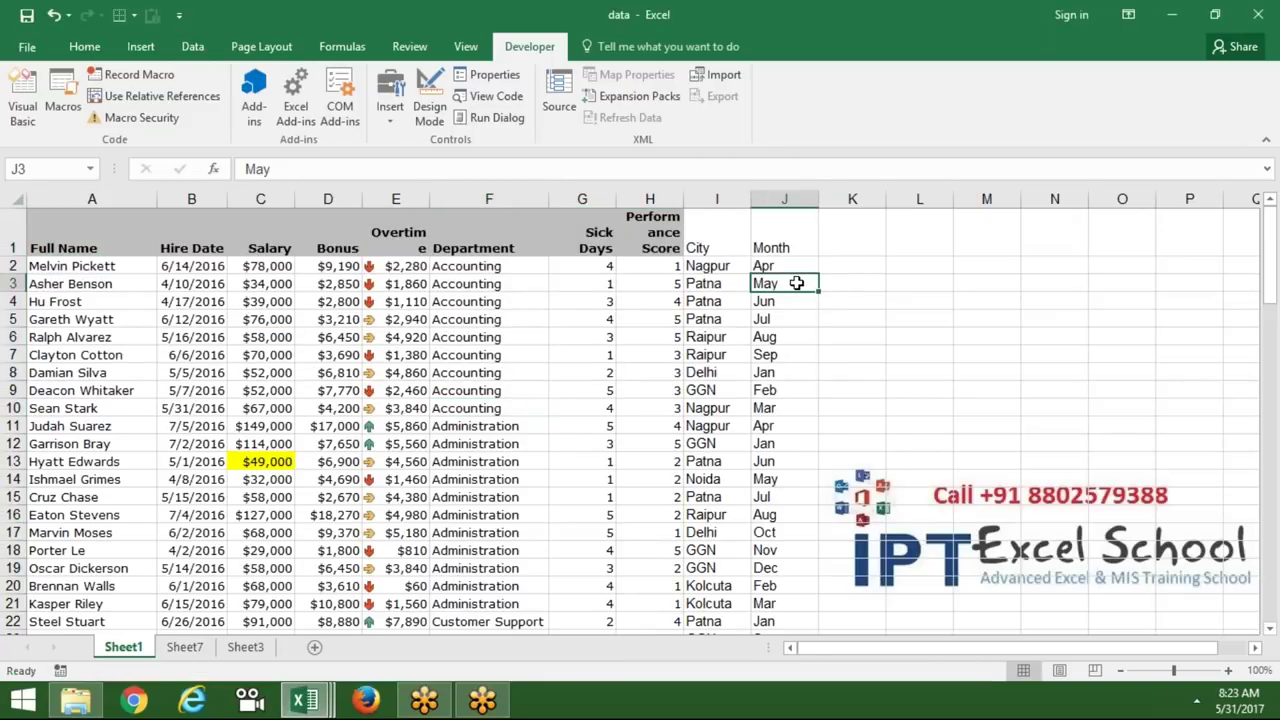
{"action": "left_click", "coordinate": [784, 199]}
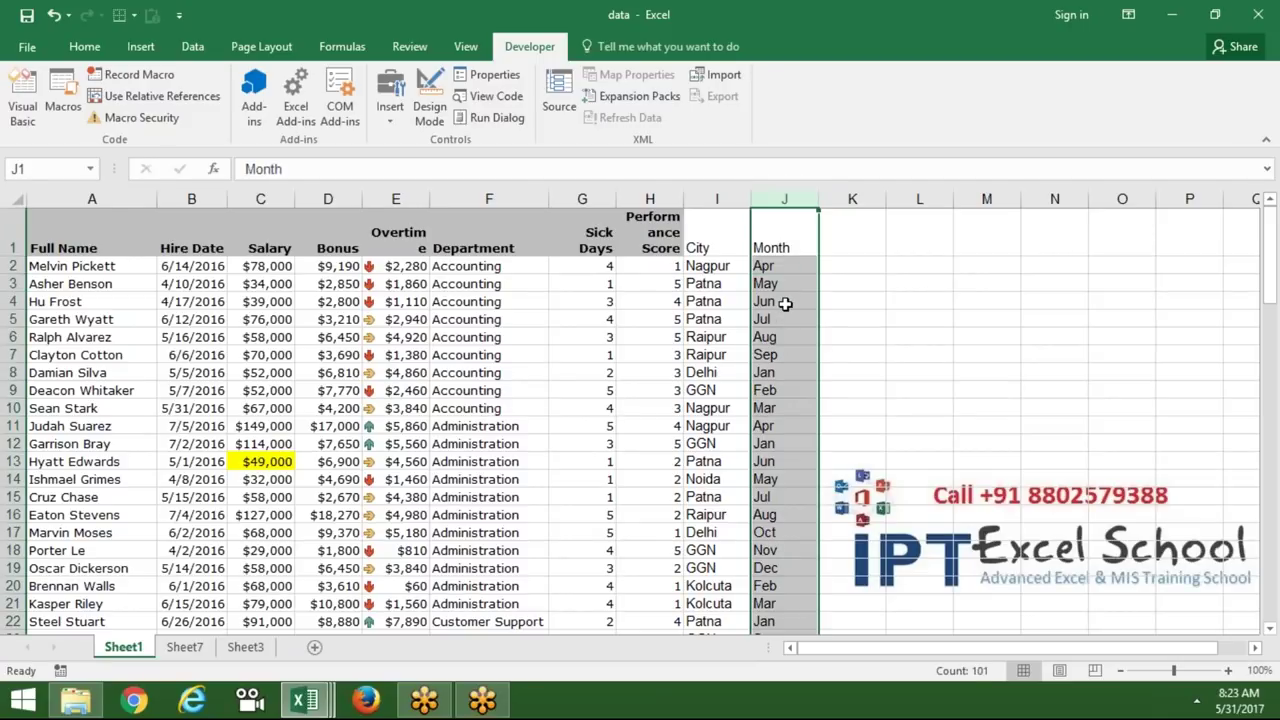
{"action": "key", "text": "alt+Tab"}
{"action": "key", "text": "alt+Tab"}
{"action": "key", "text": "alt+Tab"}
{"action": "key", "text": "alt+Tab"}
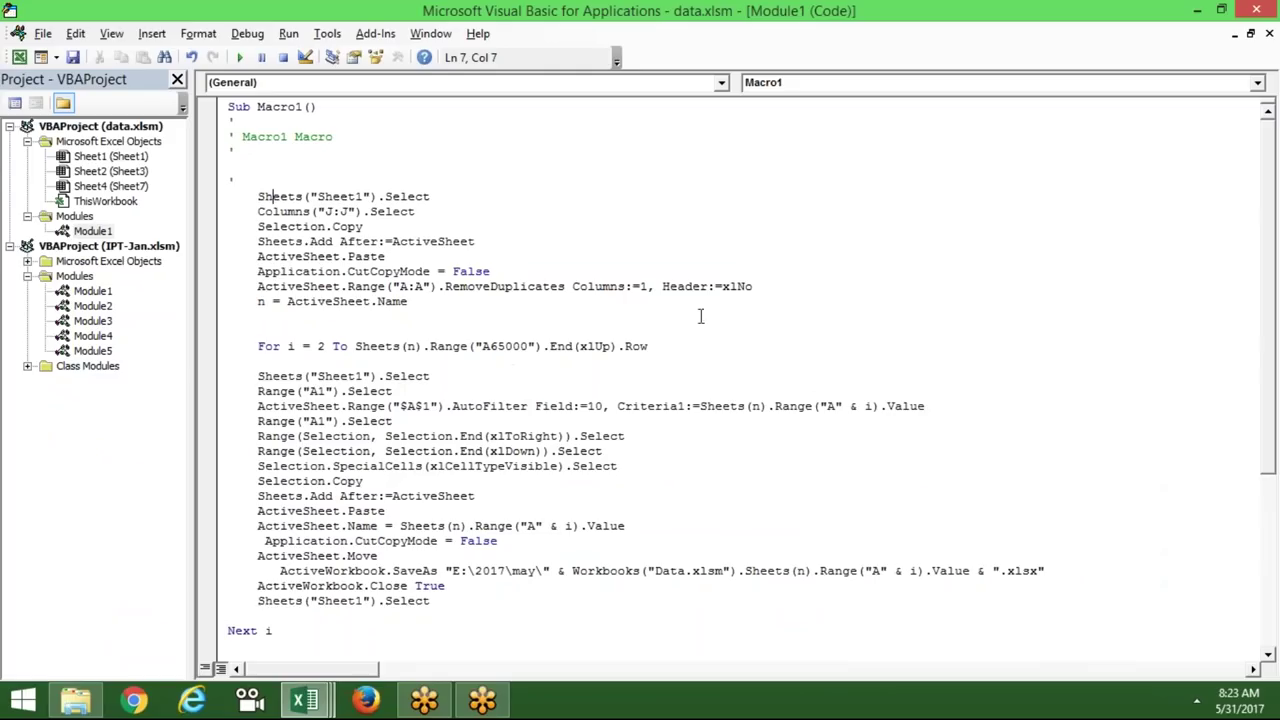
{"action": "double_click", "coordinate": [448, 194]}
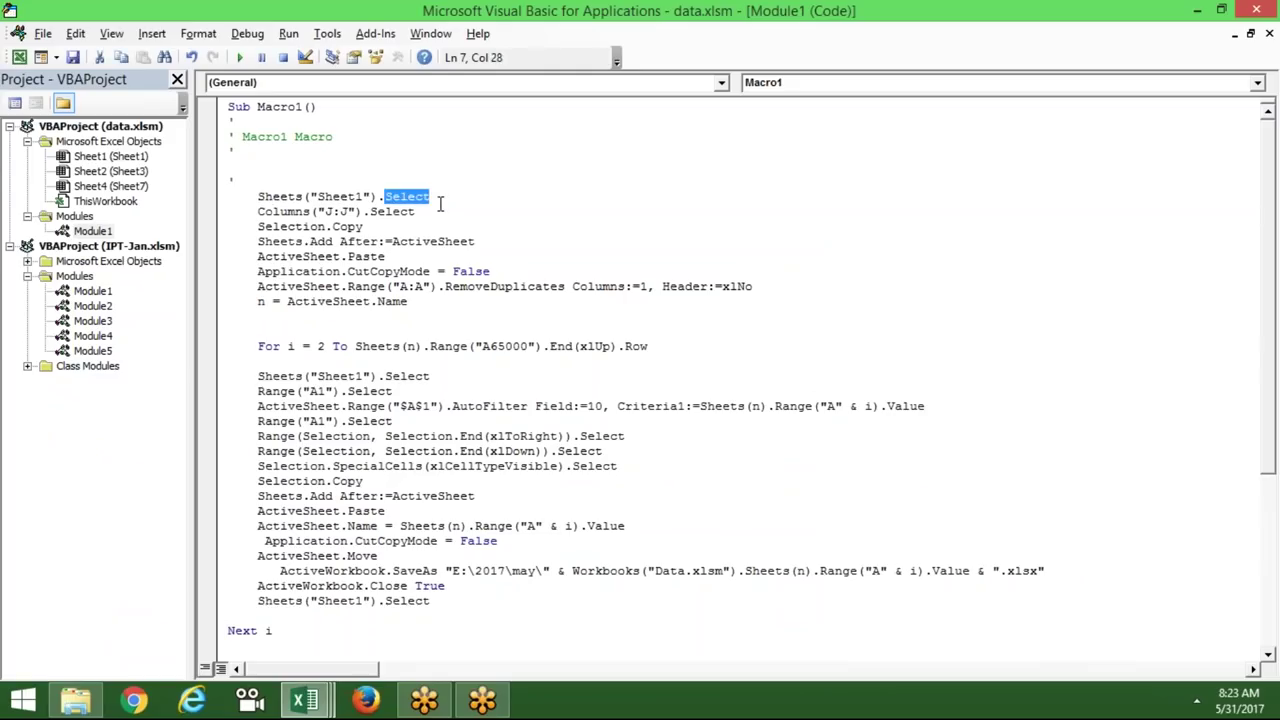
Compare Macro1's column J copy and Sheets.Add lines with copying column J in the workbook
{"action": "double_click", "coordinate": [392, 211]}
{"action": "key", "text": "alt+Tab"}
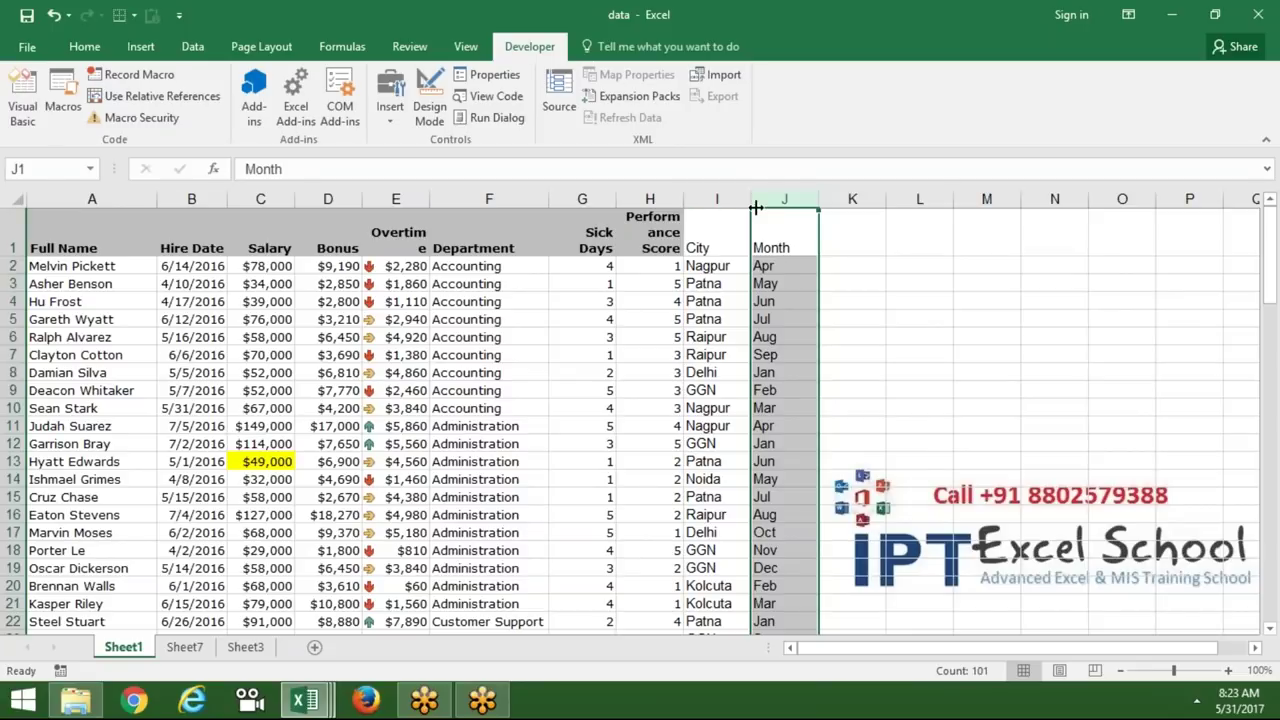
{"action": "key", "text": "alt+Tab"}
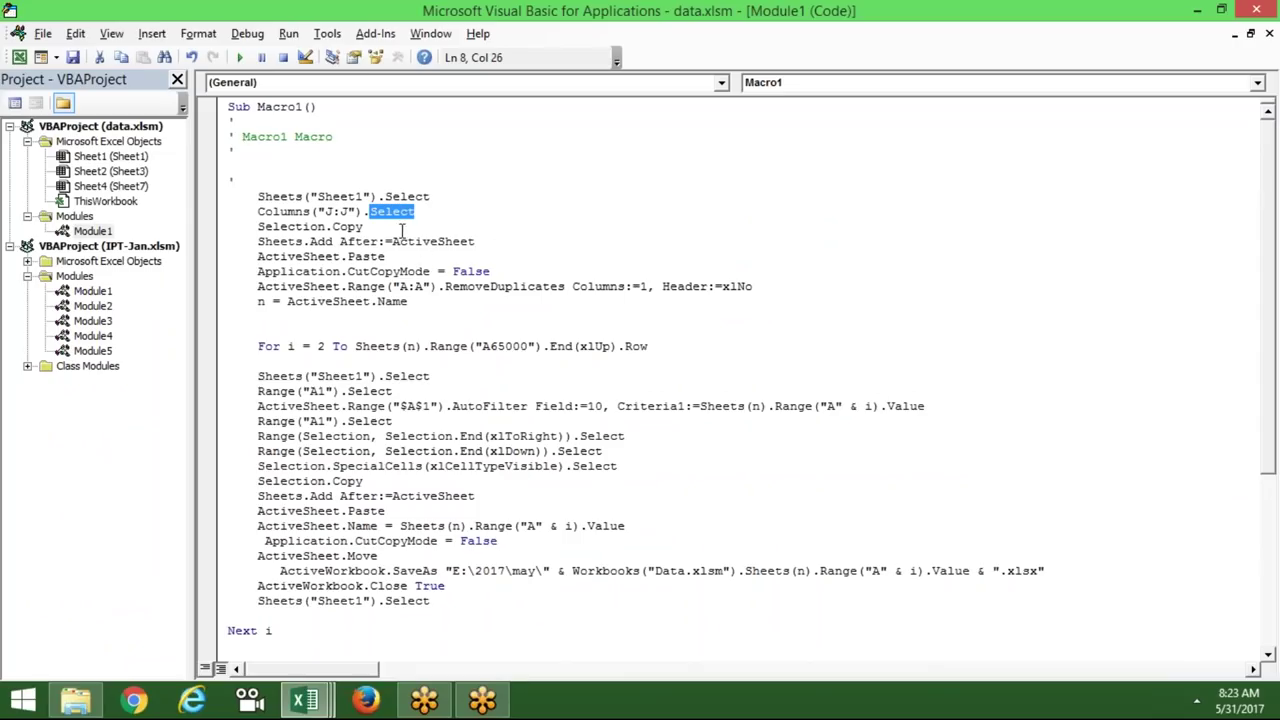
{"action": "left_click", "coordinate": [406, 241]}
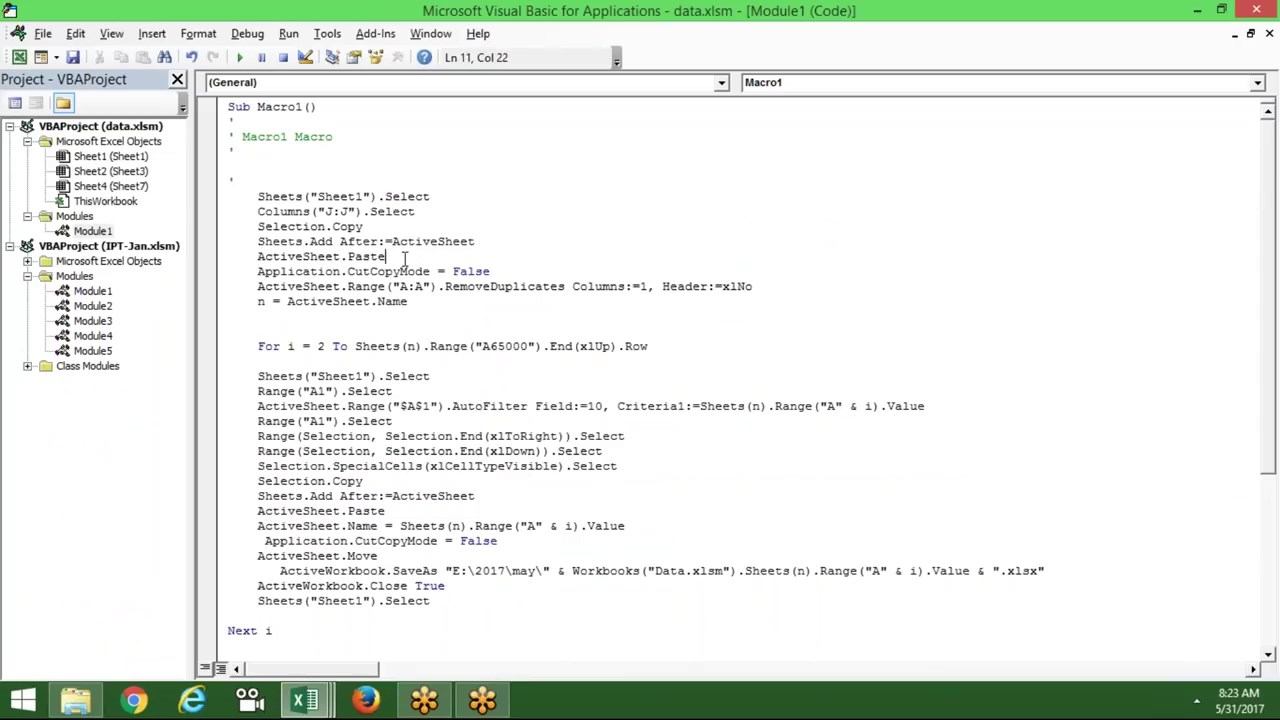
{"action": "key", "text": "alt+F11"}
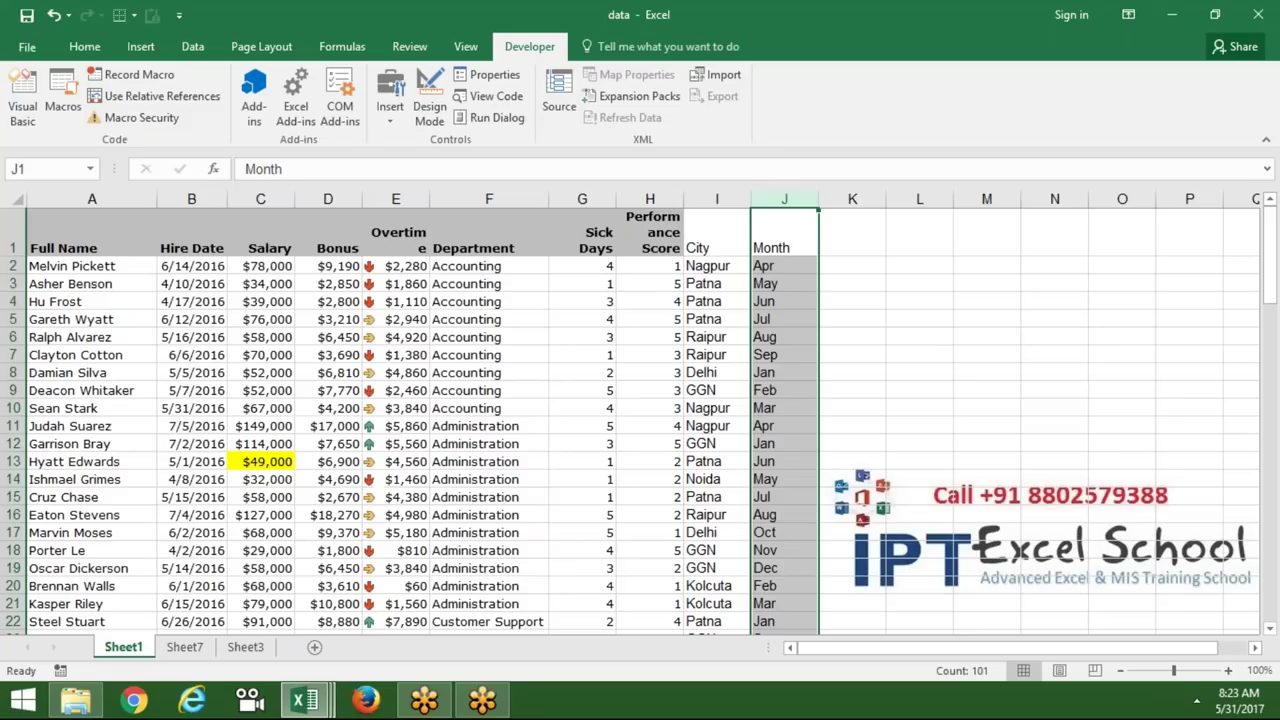
{"action": "key", "text": "ctrl+c"}
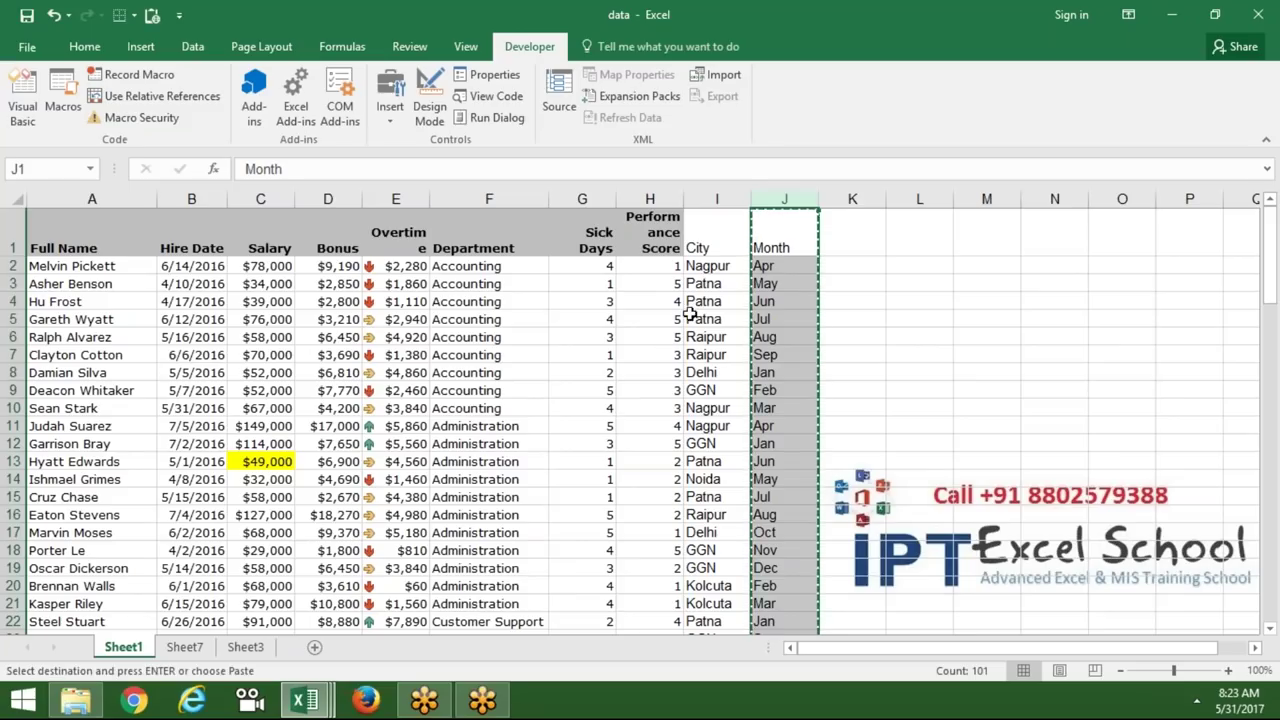
{"action": "key", "text": "Escape"}
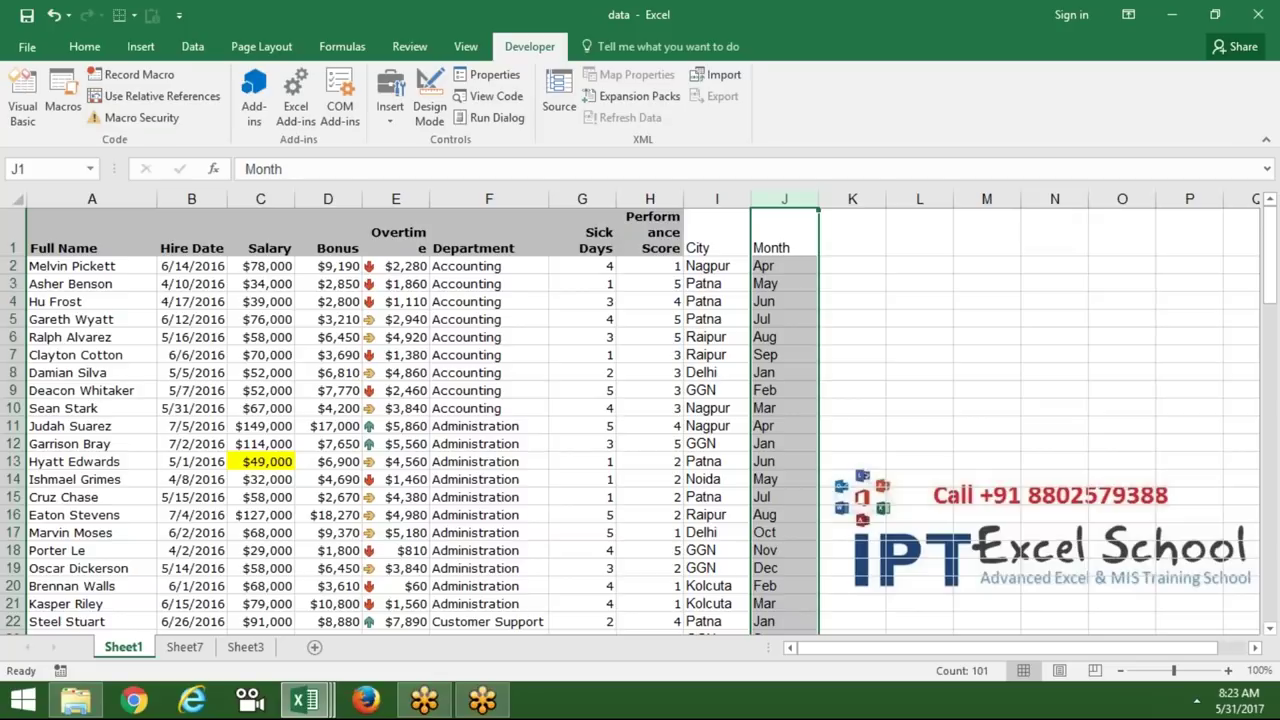
{"action": "left_click", "coordinate": [714, 284]}
{"action": "key", "text": "alt+Tab"}
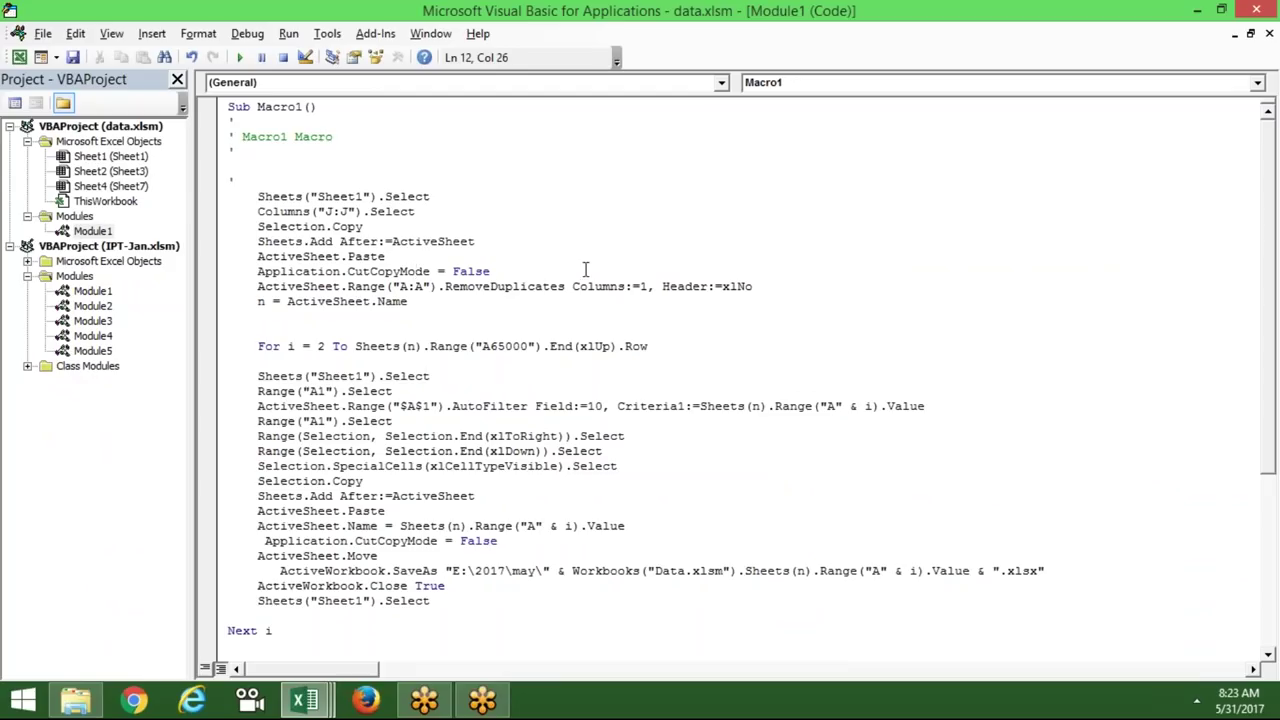
Review the CutCopyMode line and RemoveDuplicates Columns and Header arguments, then switch back to Excel
{"action": "double_click", "coordinate": [566, 268]}
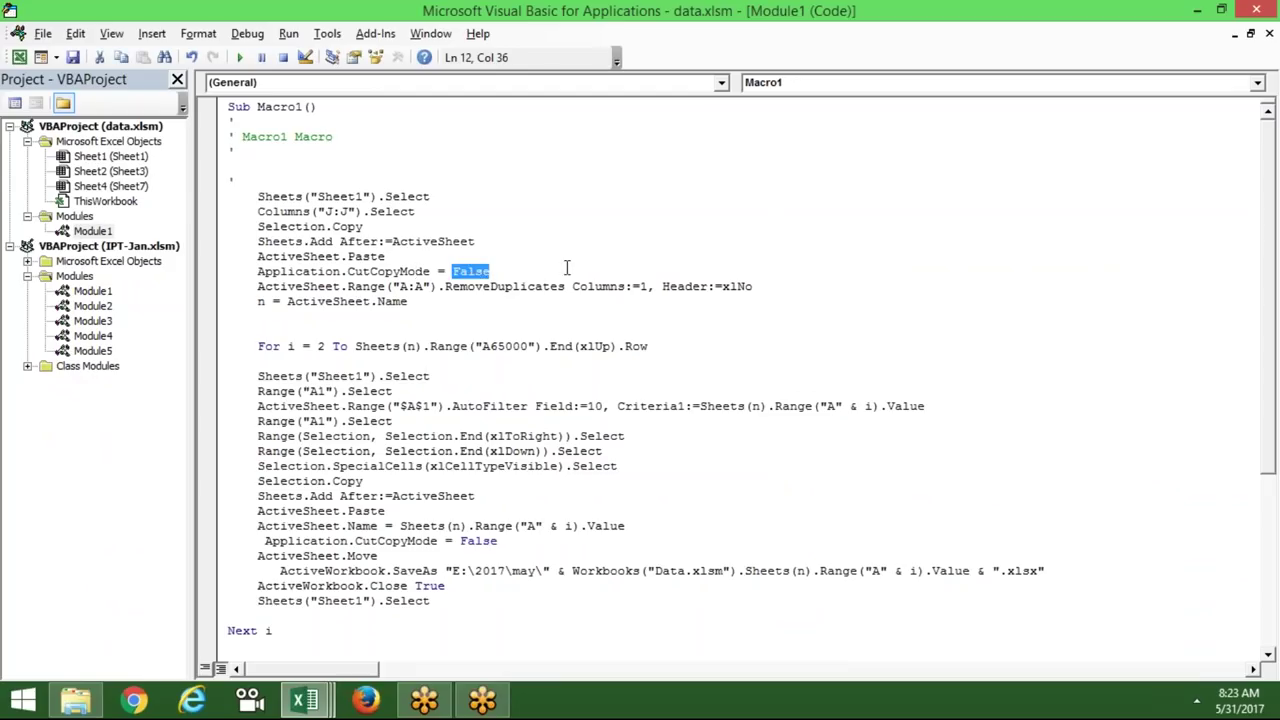
{"action": "left_click", "coordinate": [402, 315]}
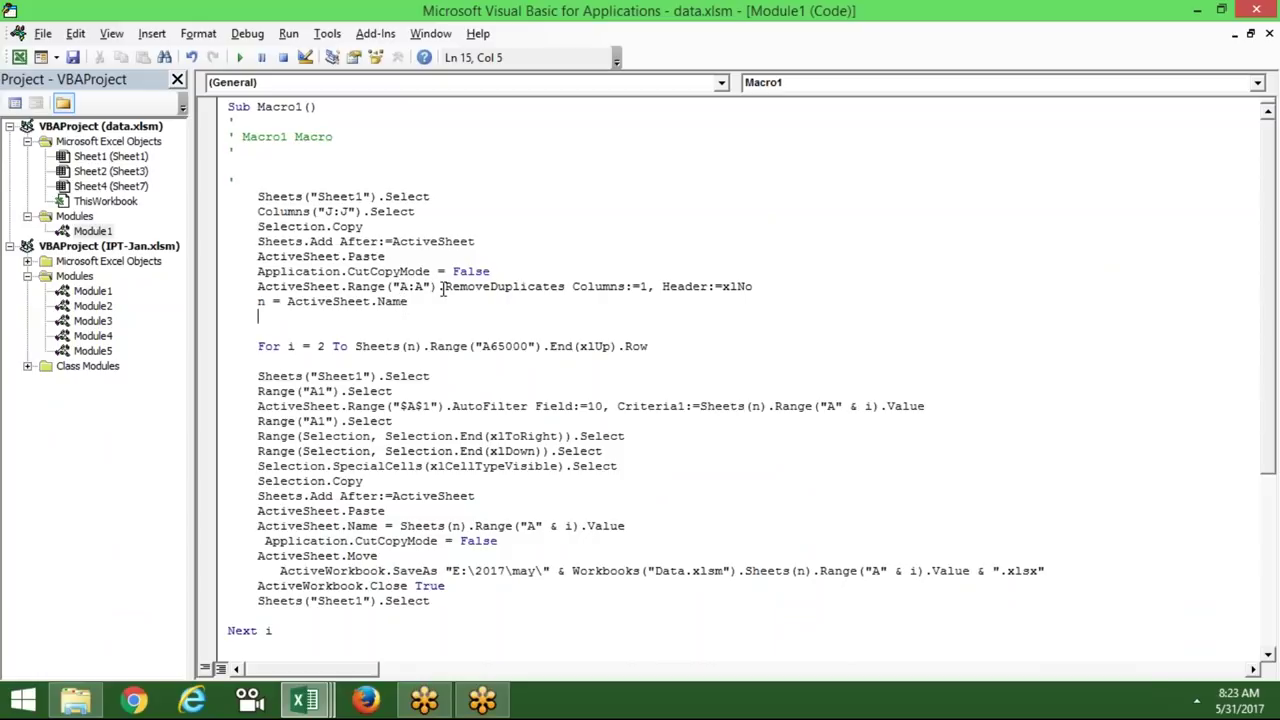
{"action": "double_click", "coordinate": [443, 288]}
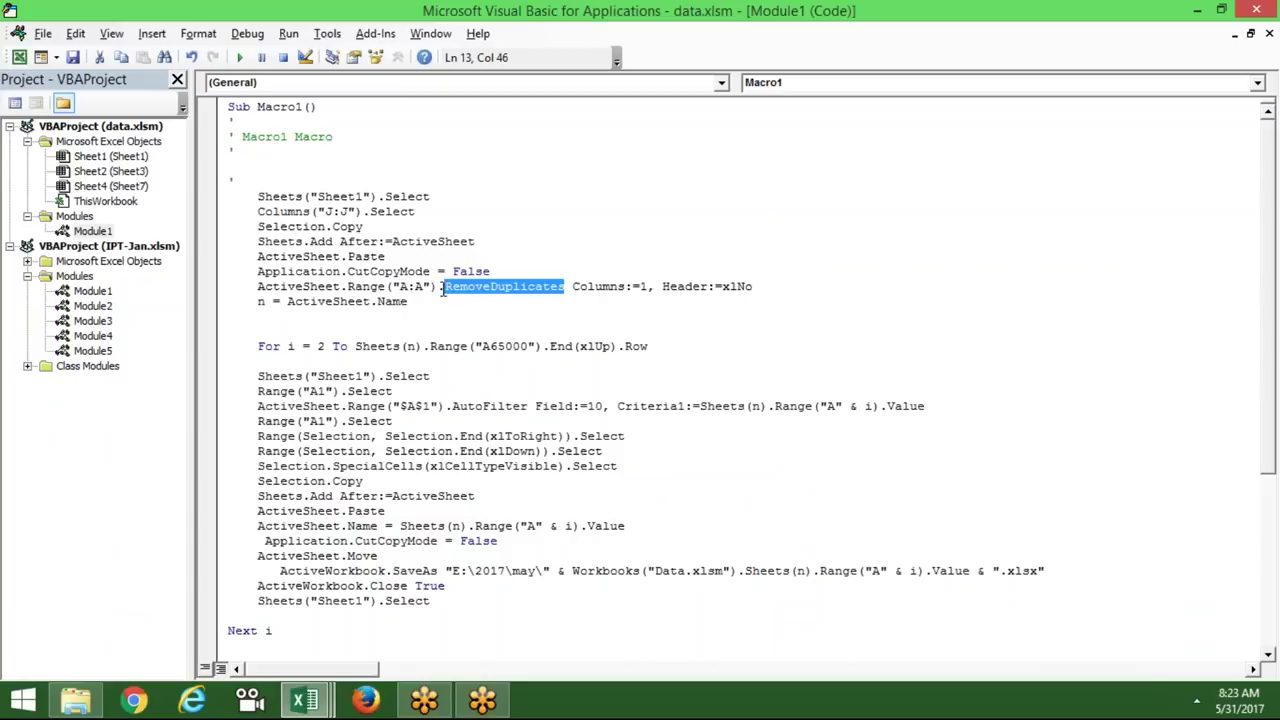
{"action": "left_click", "coordinate": [420, 287]}
{"action": "double_click", "coordinate": [480, 287]}
{"action": "double_click", "coordinate": [622, 288]}
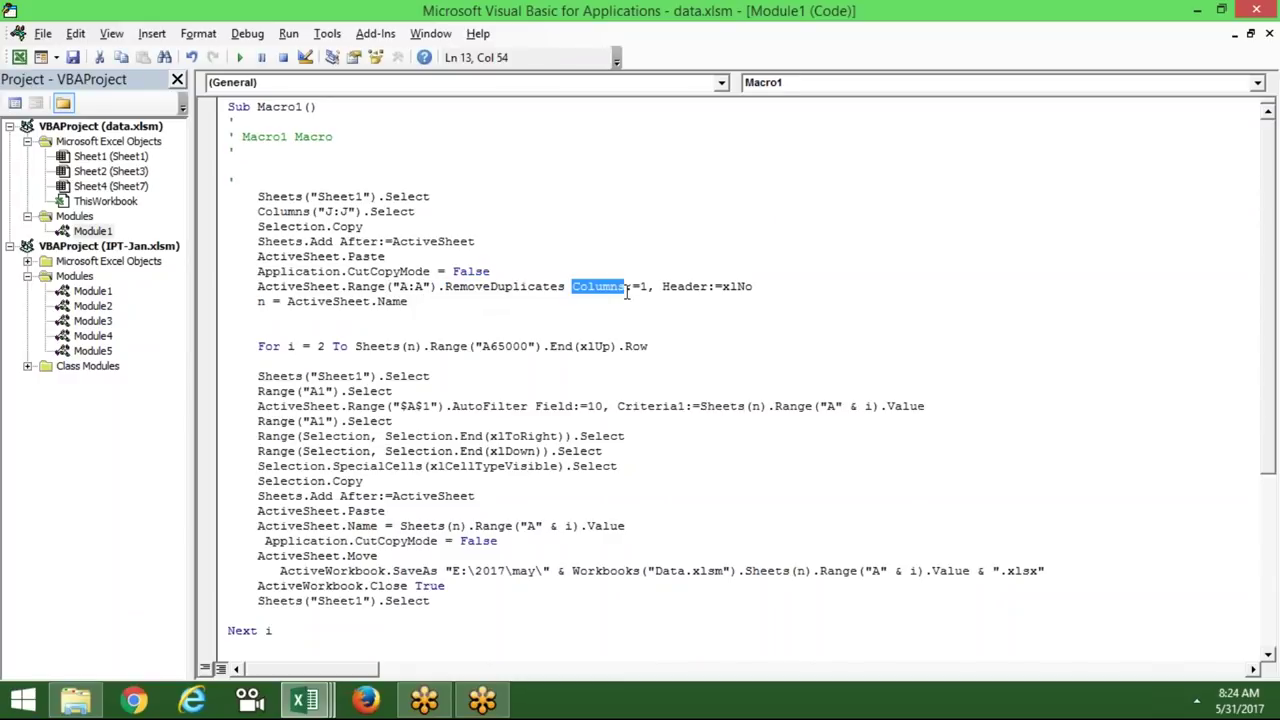
{"action": "double_click", "coordinate": [692, 287]}
{"action": "left_click", "coordinate": [722, 287]}
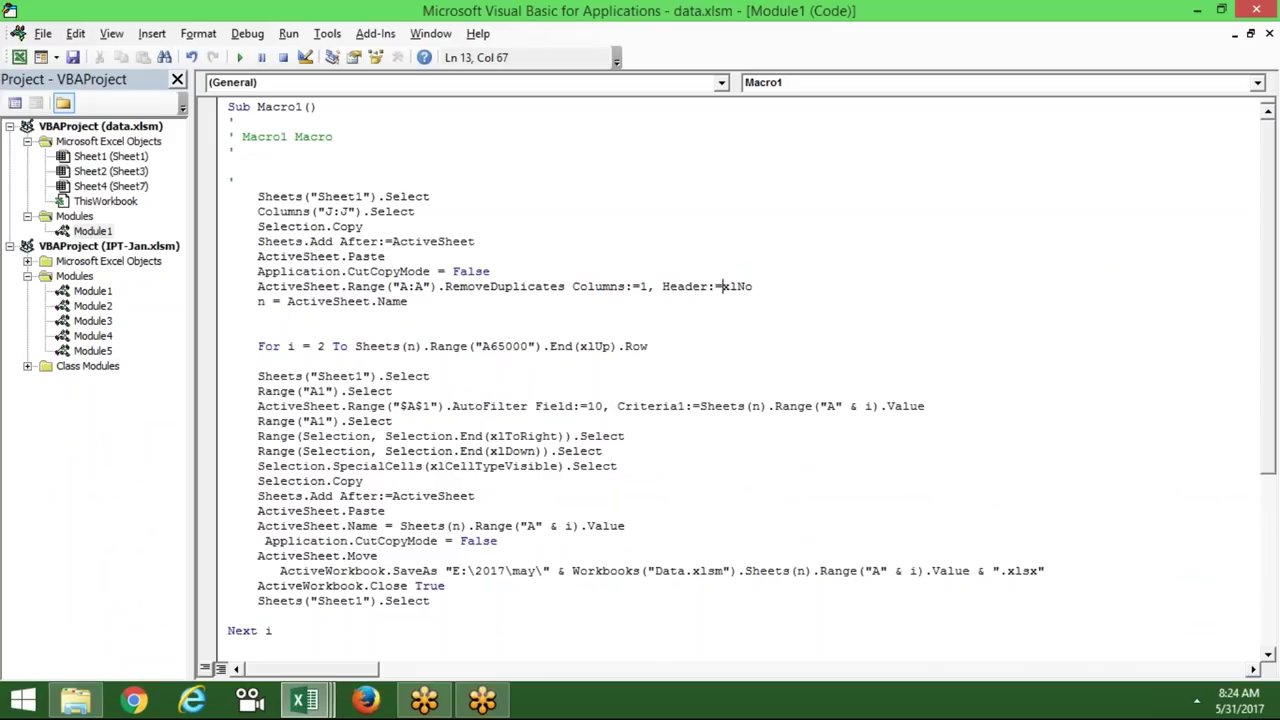
{"action": "key", "text": "alt+F11"}
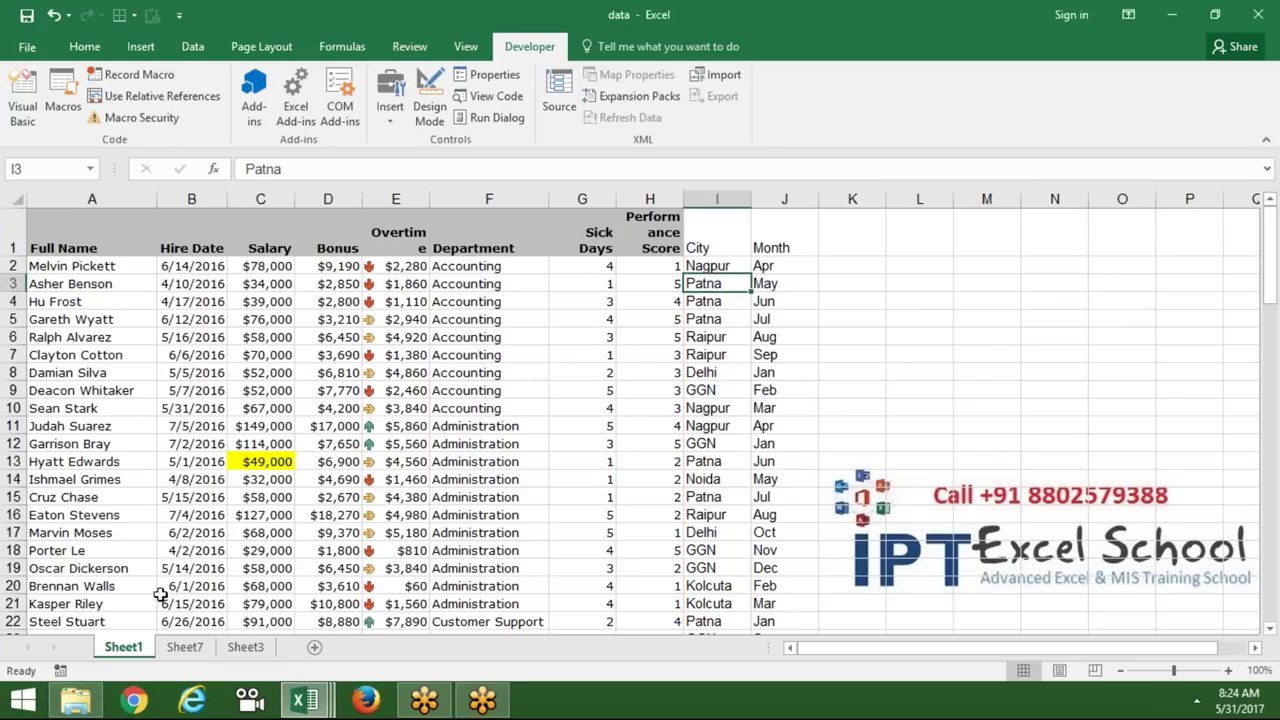
{"action": "left_click", "coordinate": [186, 648]}
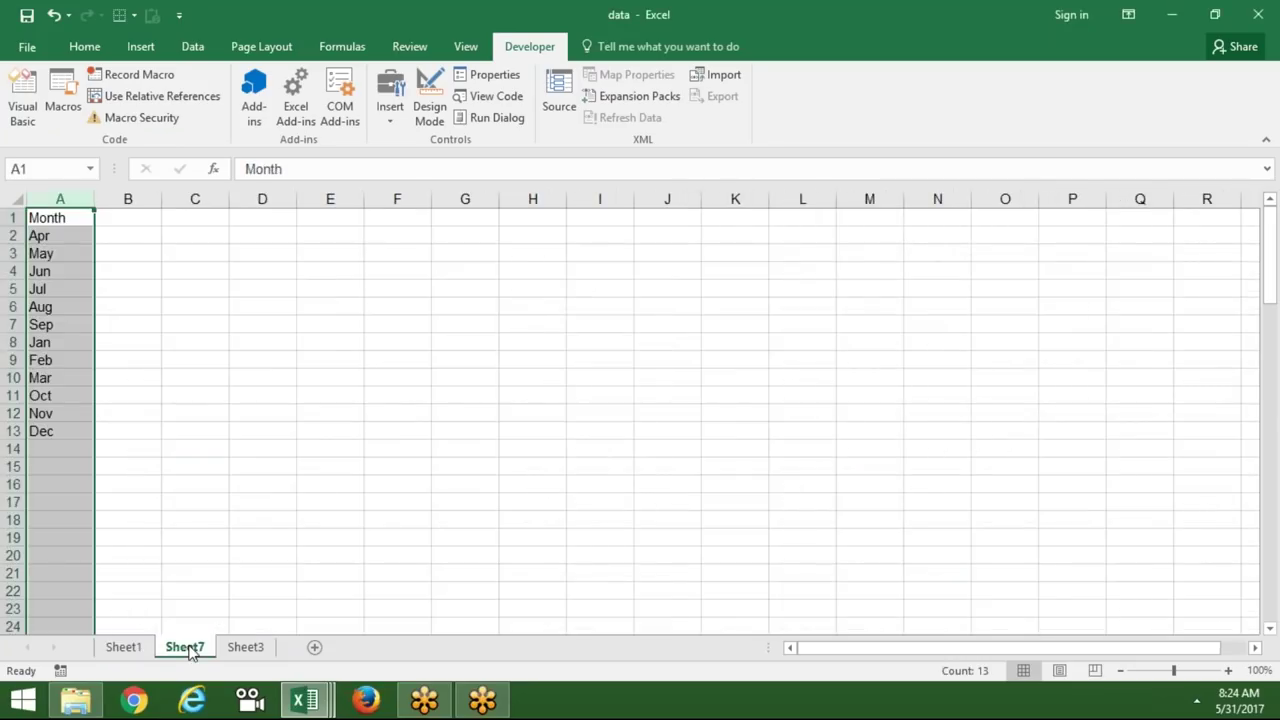
{"action": "left_click", "coordinate": [143, 650]}
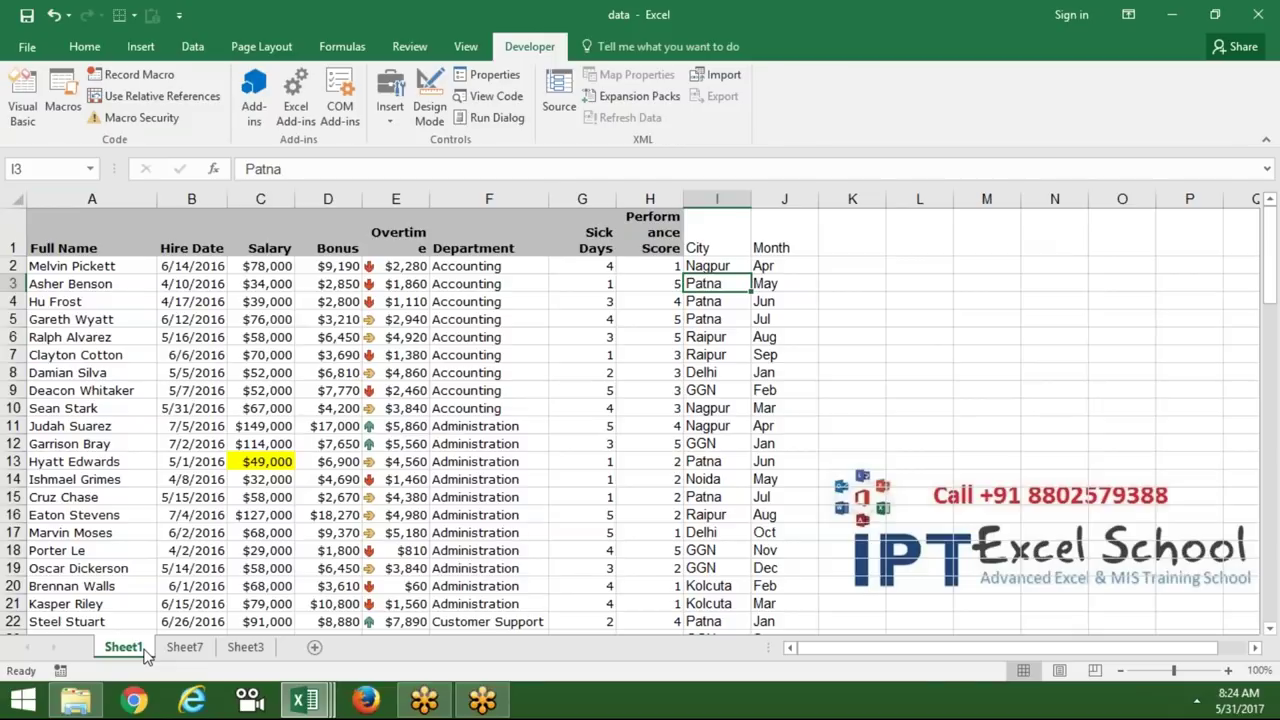
{"action": "key", "text": "alt+F11"}
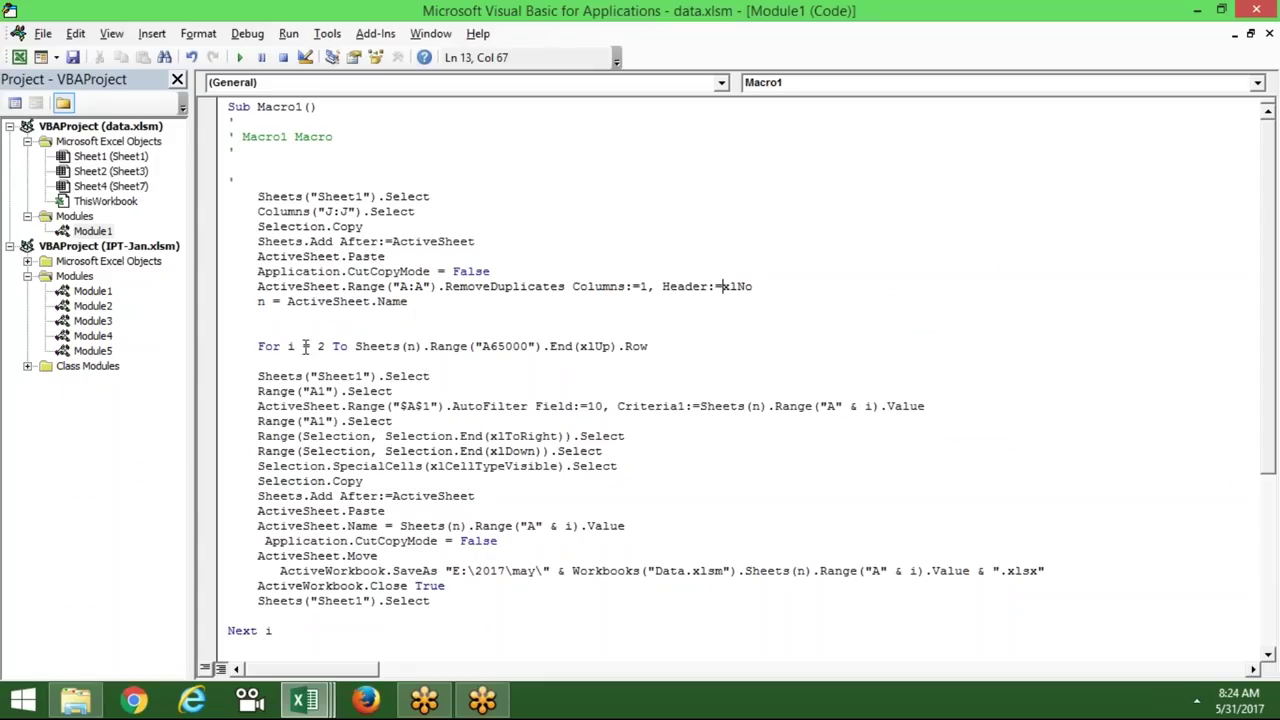
{"action": "double_click", "coordinate": [260, 301]}
{"action": "left_click", "coordinate": [462, 478]}
{"action": "left_click_drag", "start_coordinate": [259, 378], "coordinate": [474, 600]}
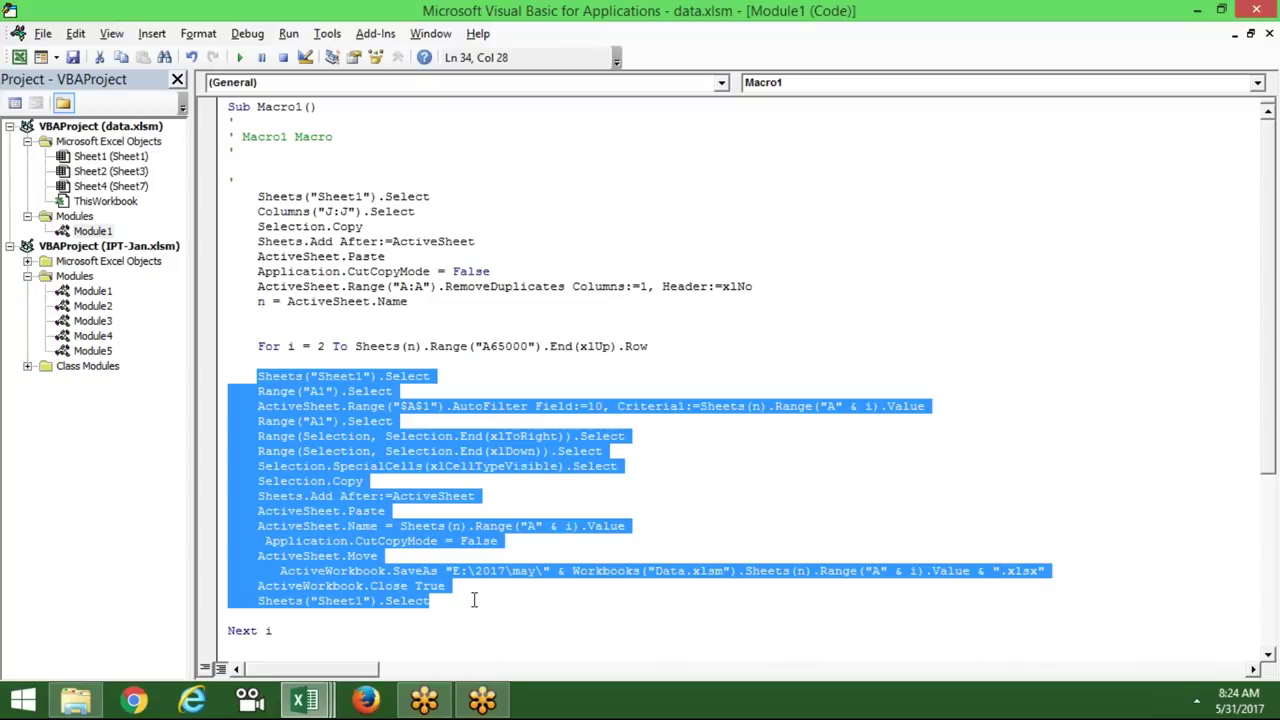
{"action": "left_click", "coordinate": [469, 527]}
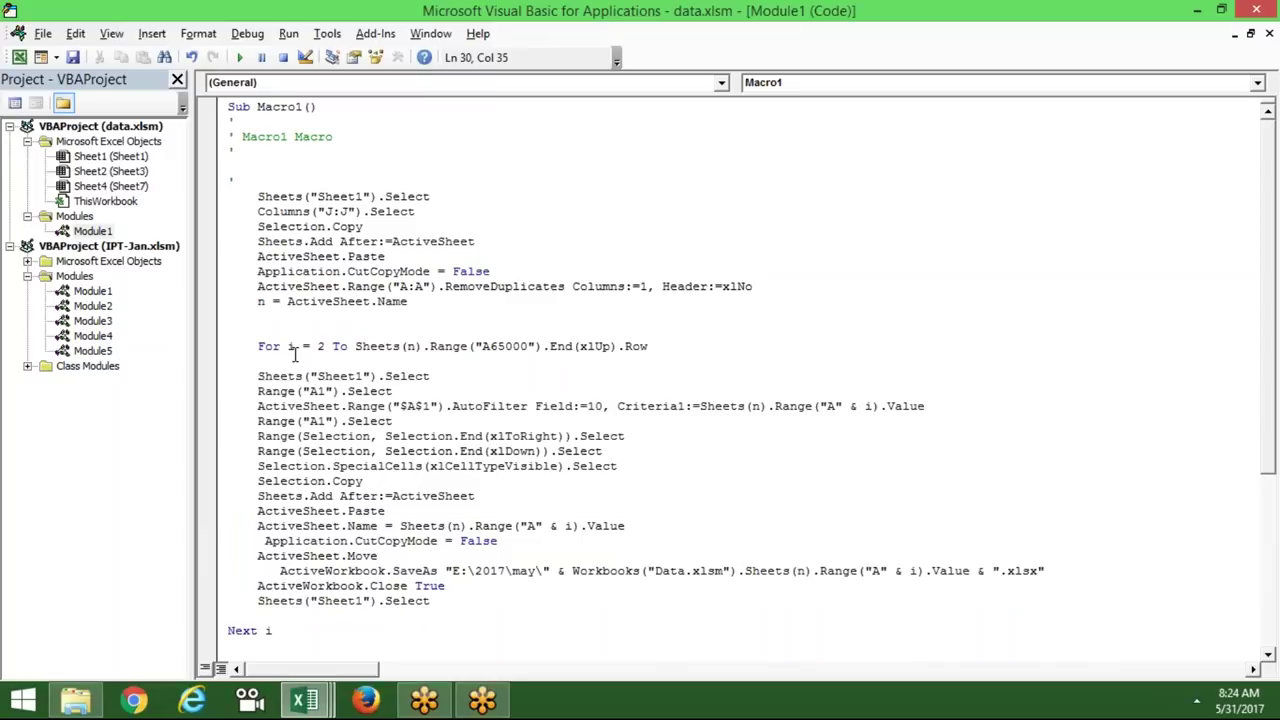
{"action": "mouse_move", "coordinate": [287, 347]}
{"action": "left_mouse_down"}
{"action": "mouse_move", "coordinate": [257, 350]}
{"action": "mouse_move", "coordinate": [504, 605]}
{"action": "left_mouse_up"}
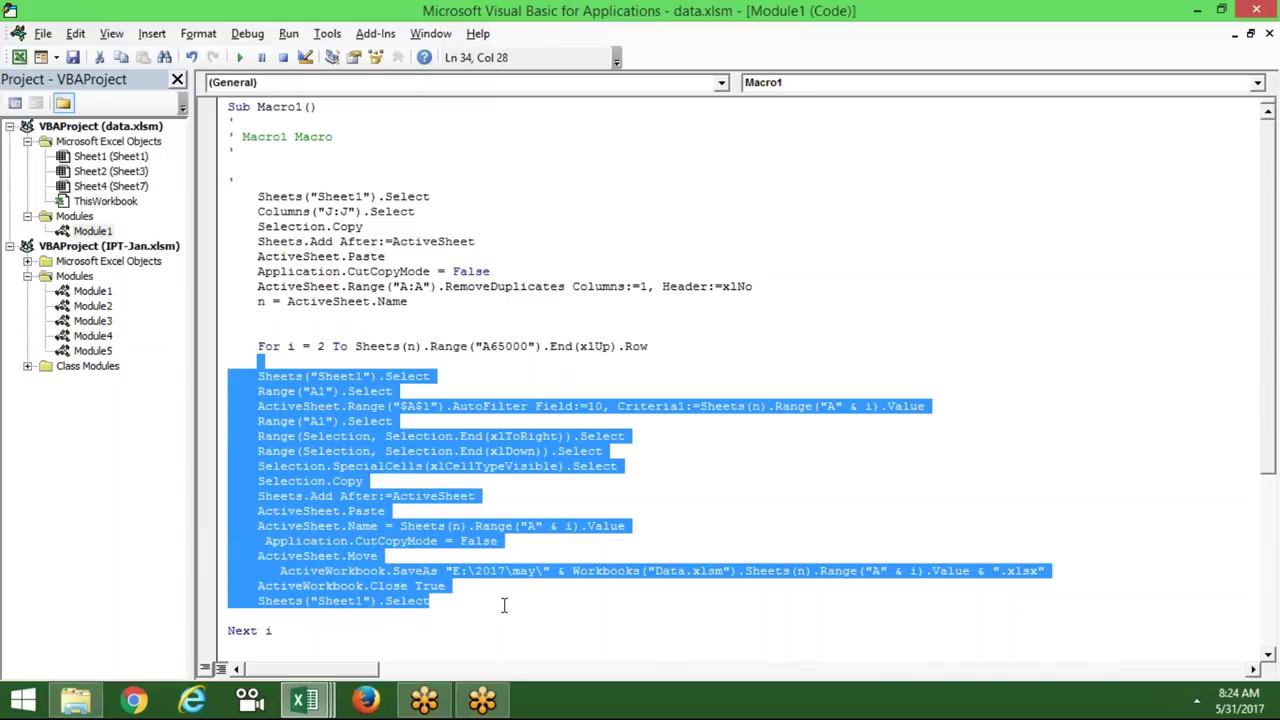
{"action": "left_click", "coordinate": [494, 379]}
{"action": "left_click_drag", "start_coordinate": [328, 346], "coordinate": [317, 346]}
On Sheet7, select the twelve months Apr through Dec in A2:A13, then return to the VBA editor
{"action": "key", "text": "alt+F11"}
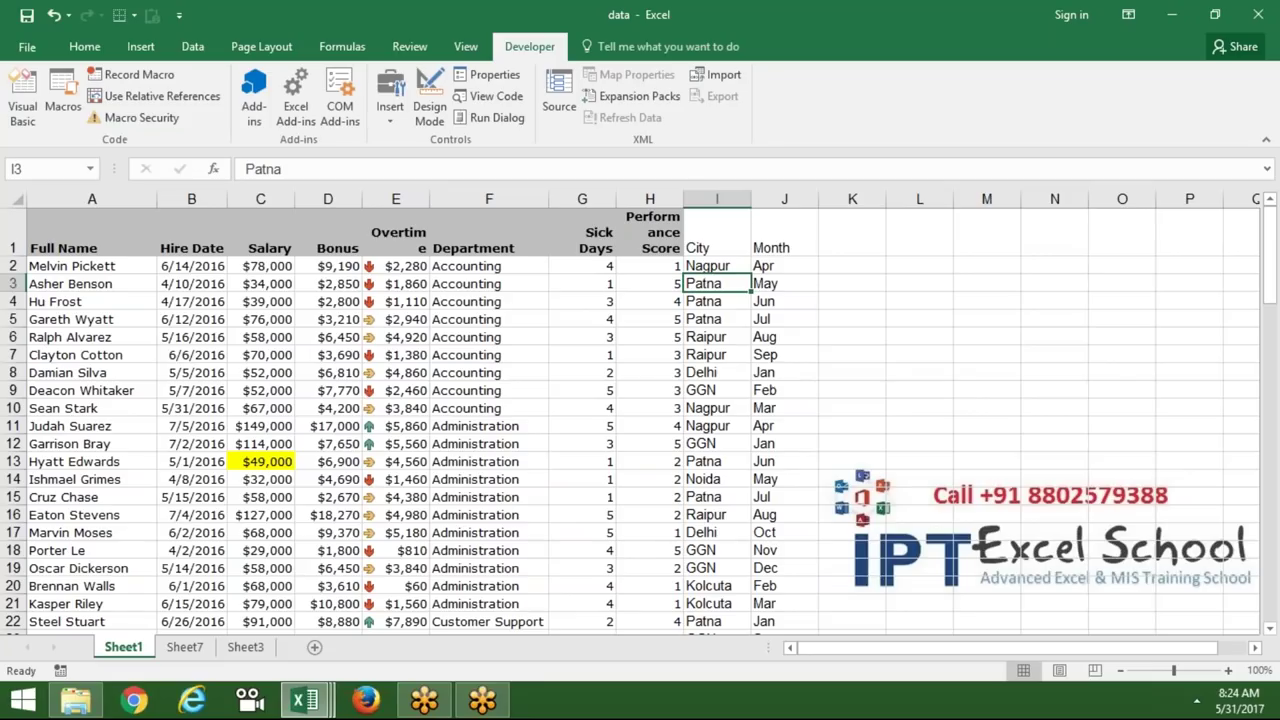
{"action": "left_click", "coordinate": [187, 648]}
{"action": "left_click", "coordinate": [174, 383]}
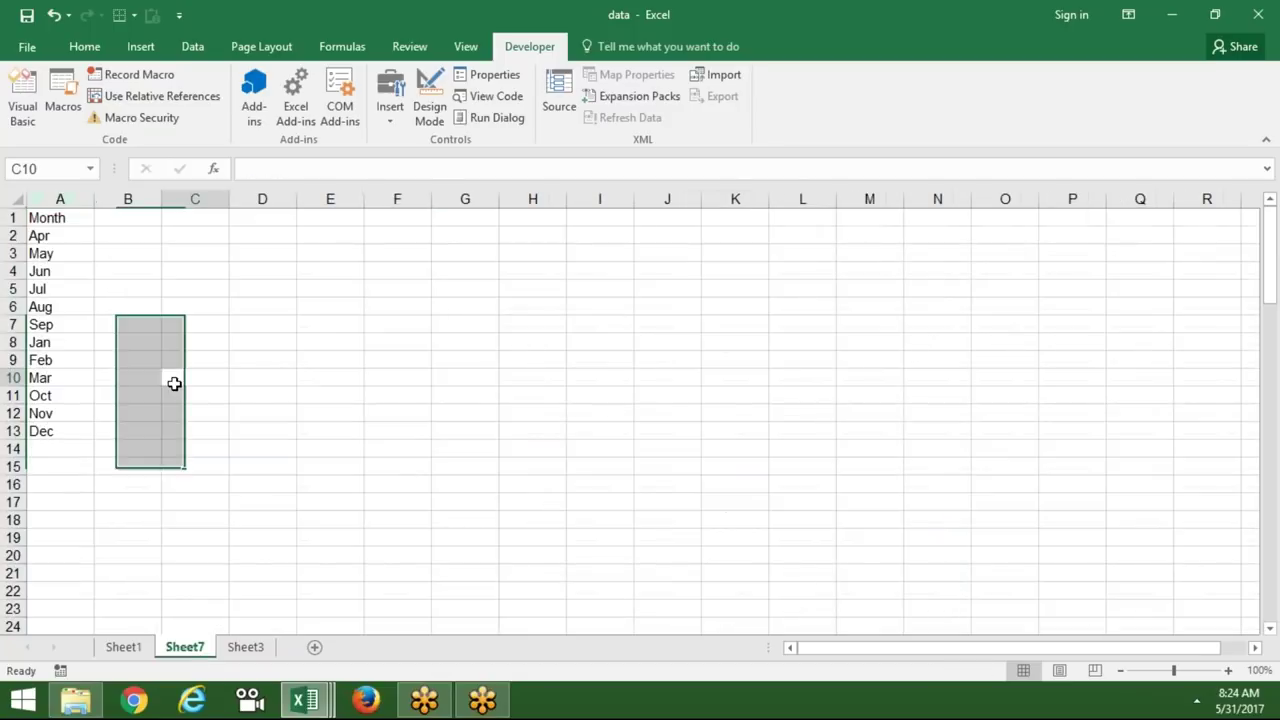
{"action": "left_click", "coordinate": [77, 220]}
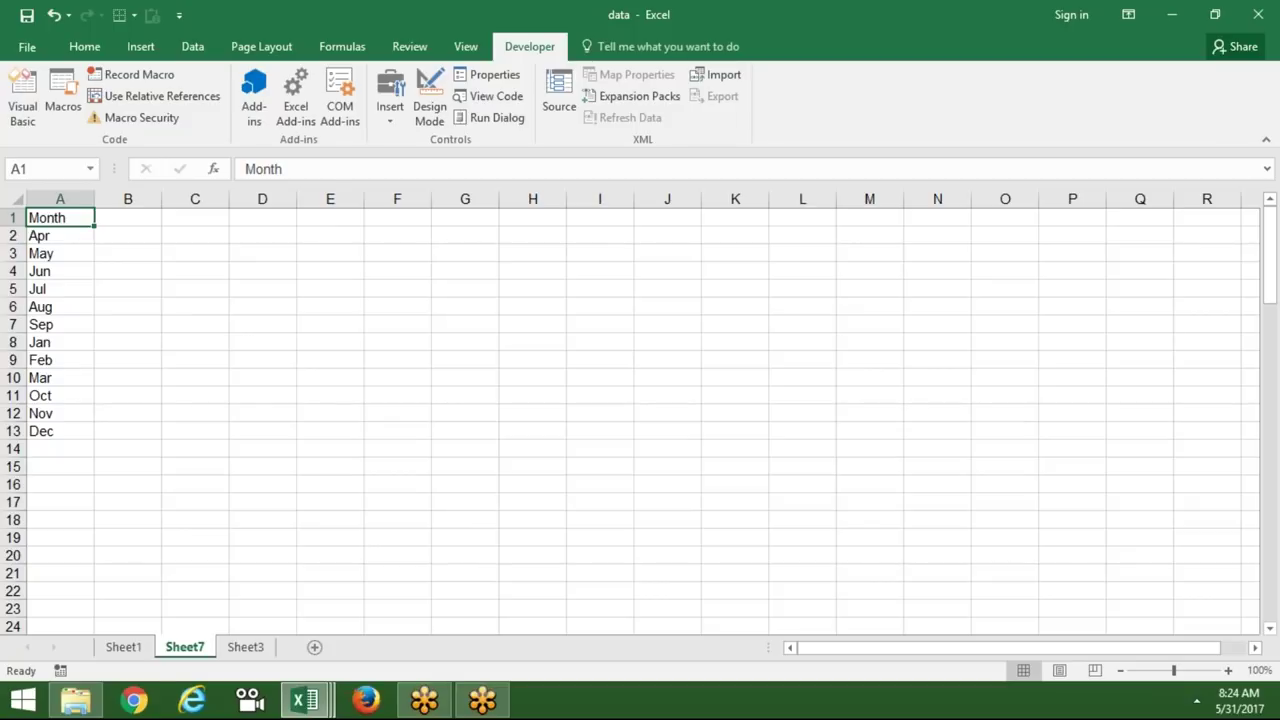
{"action": "left_click", "coordinate": [71, 233]}
{"action": "key", "text": "ctrl+shift+Down"}
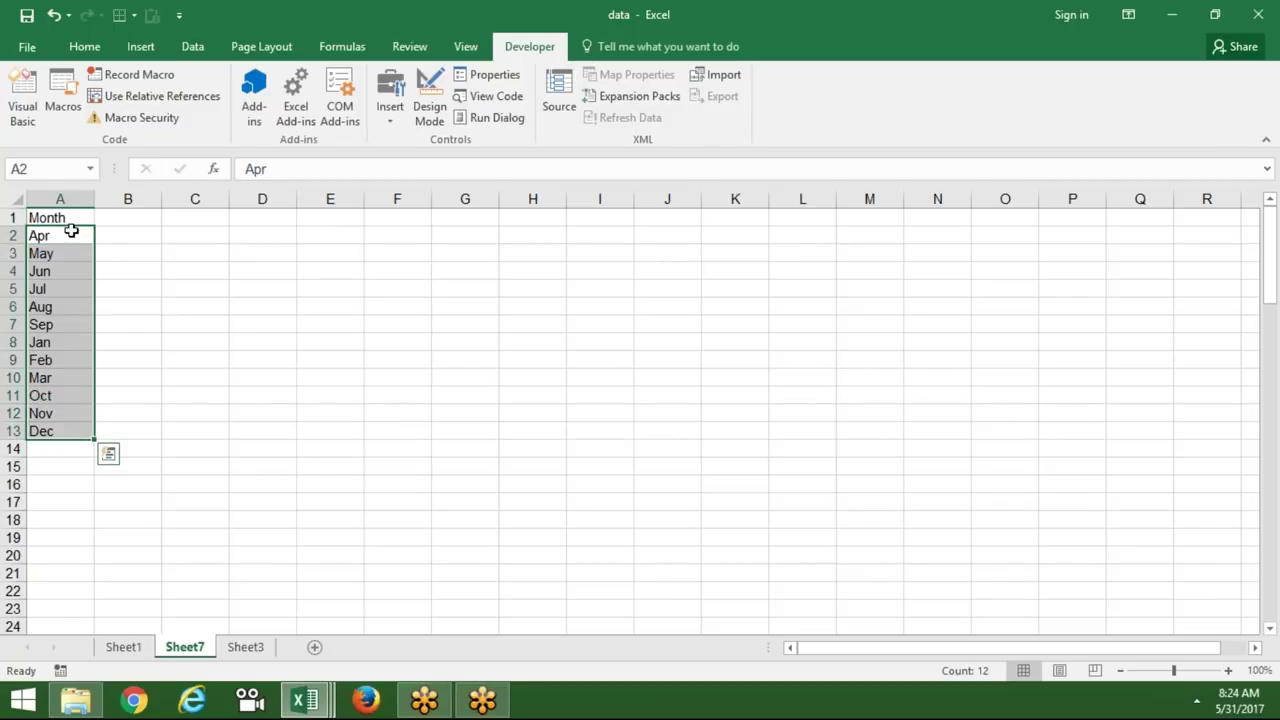
{"action": "key", "text": "alt+F11"}
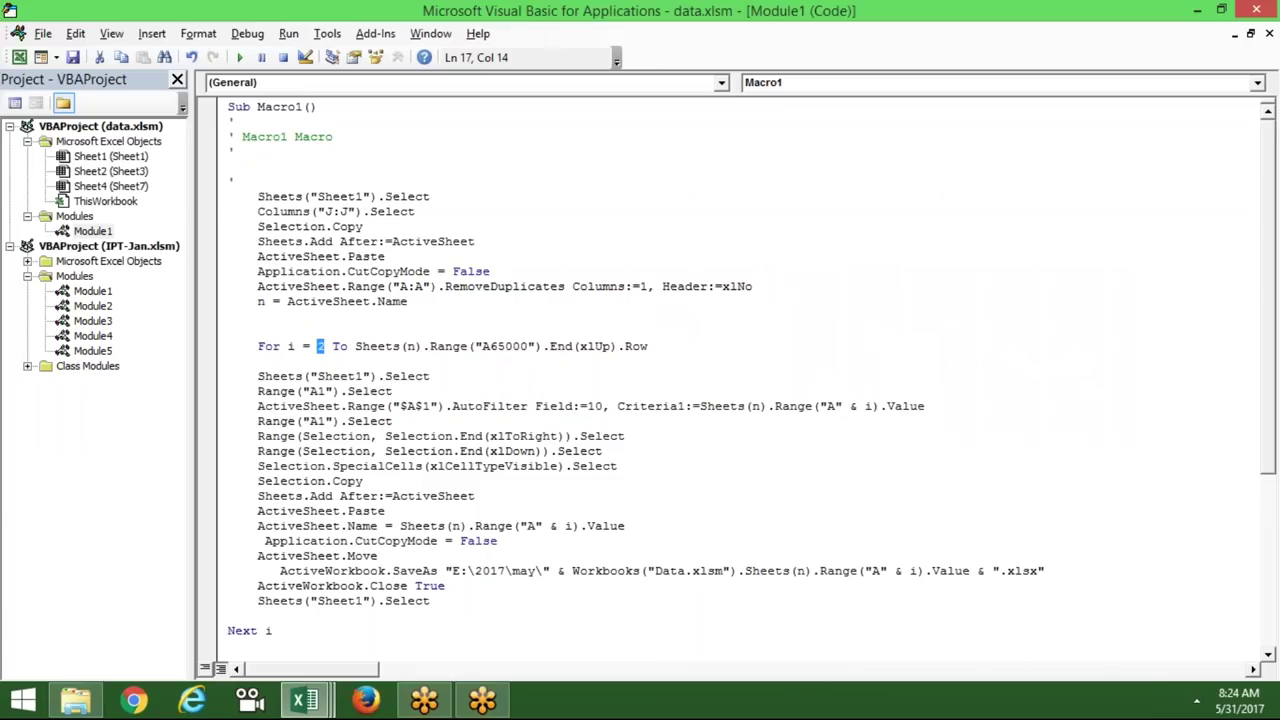
{"action": "left_click", "coordinate": [870, 406]}
{"action": "left_click", "coordinate": [652, 364]}
{"action": "double_click", "coordinate": [320, 346]}
{"action": "double_click", "coordinate": [375, 346]}
{"action": "left_click", "coordinate": [356, 346]}
{"action": "double_click", "coordinate": [375, 346]}
{"action": "left_click", "coordinate": [356, 346]}
{"action": "key", "text": "ctrl+shift+Right"}
{"action": "key", "text": "Left"}
{"action": "double_click", "coordinate": [343, 376]}
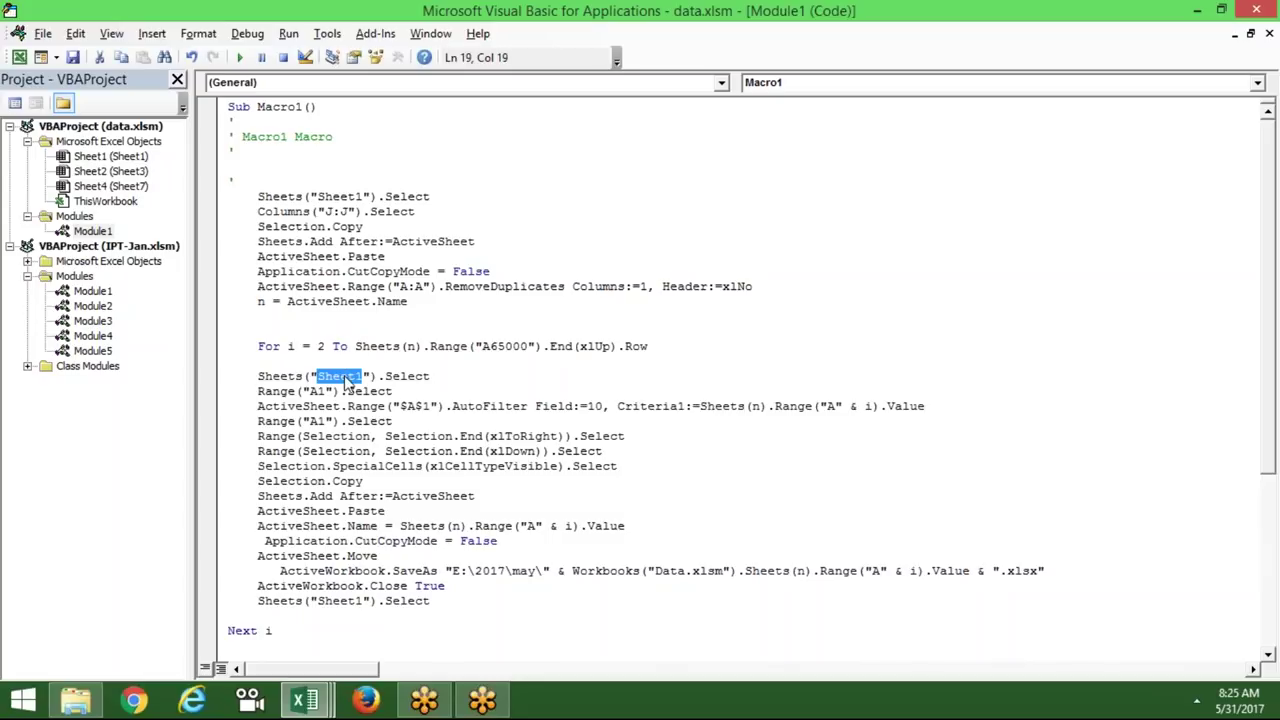
{"action": "double_click", "coordinate": [352, 391]}
{"action": "double_click", "coordinate": [358, 406]}
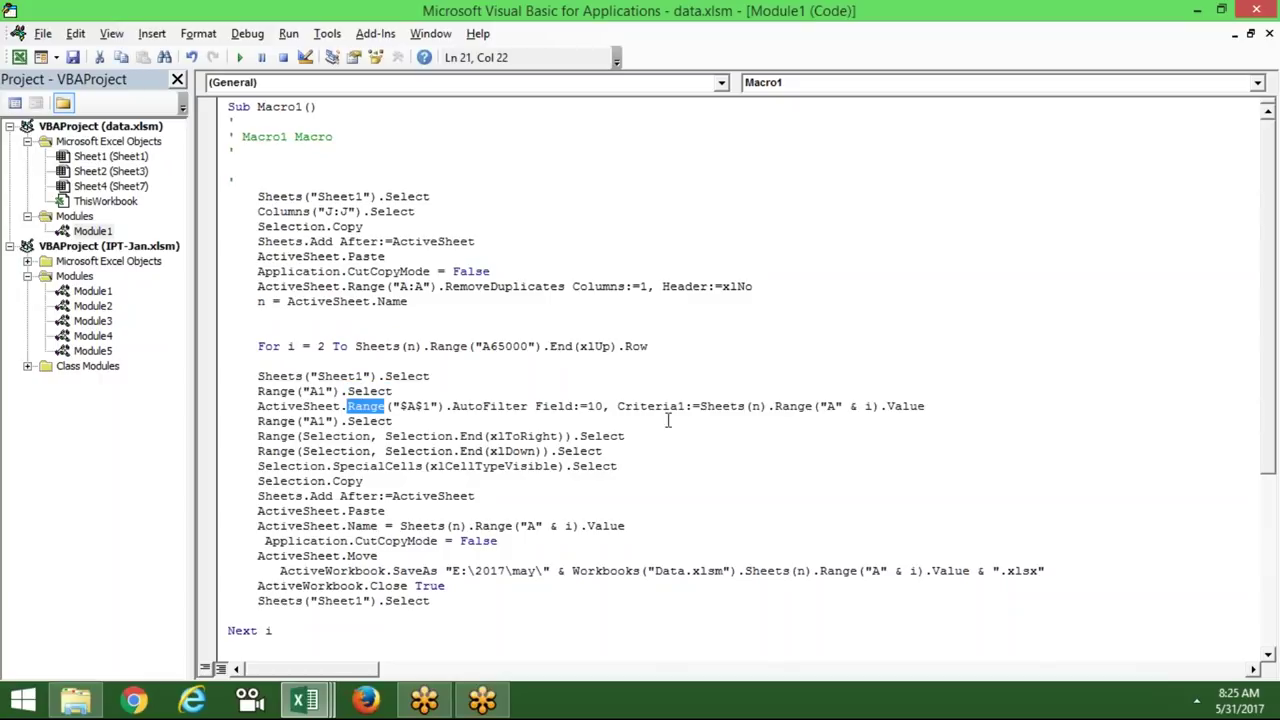
{"action": "double_click", "coordinate": [709, 406]}
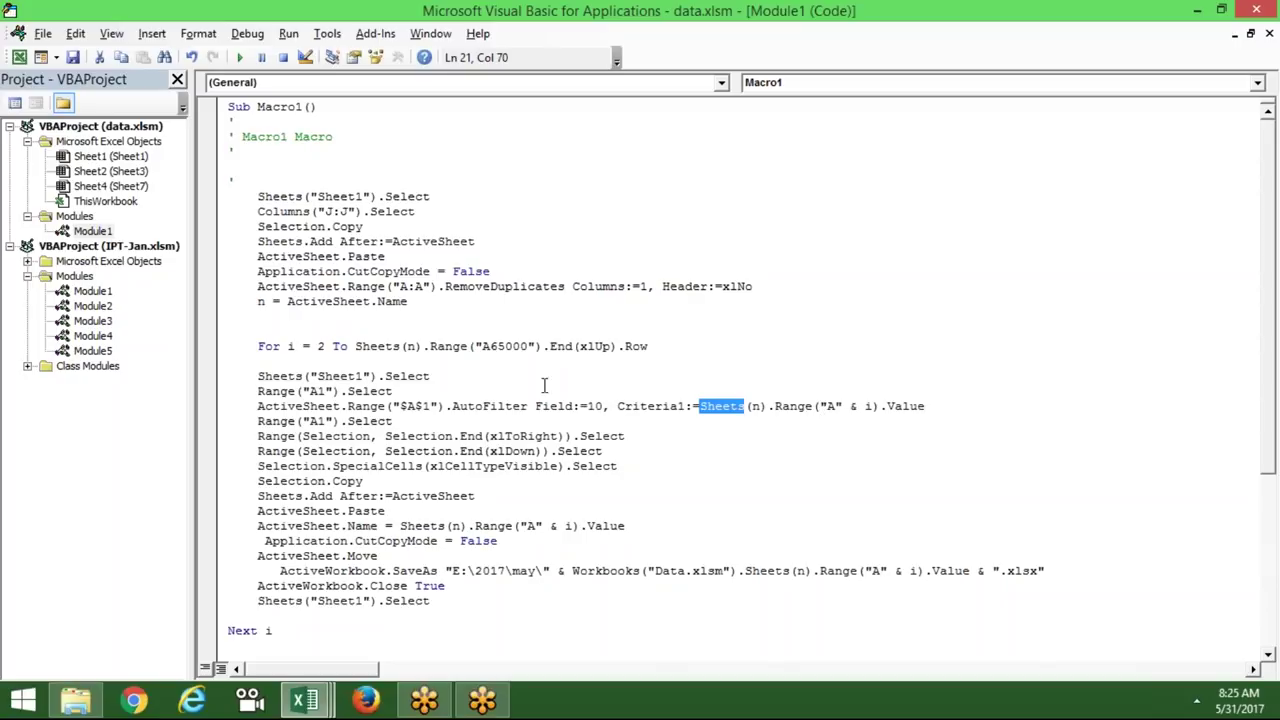
{"action": "left_click", "coordinate": [423, 311]}
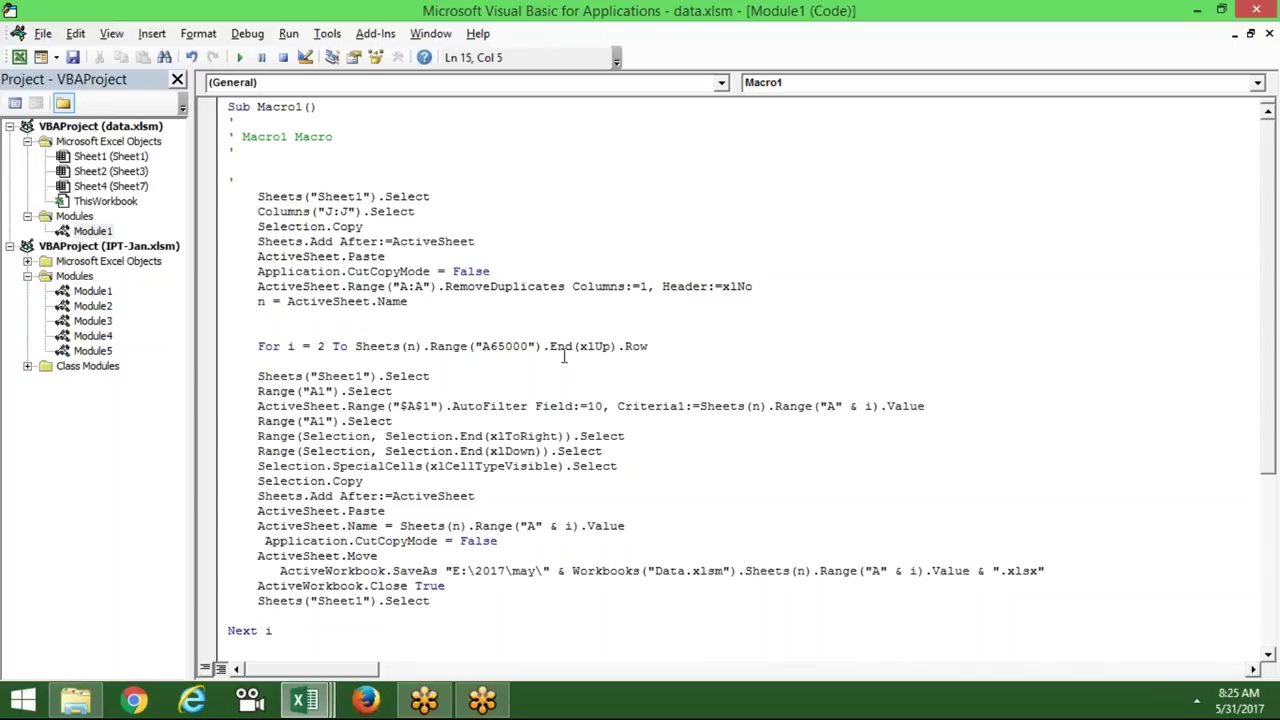
{"action": "left_click", "coordinate": [765, 421]}
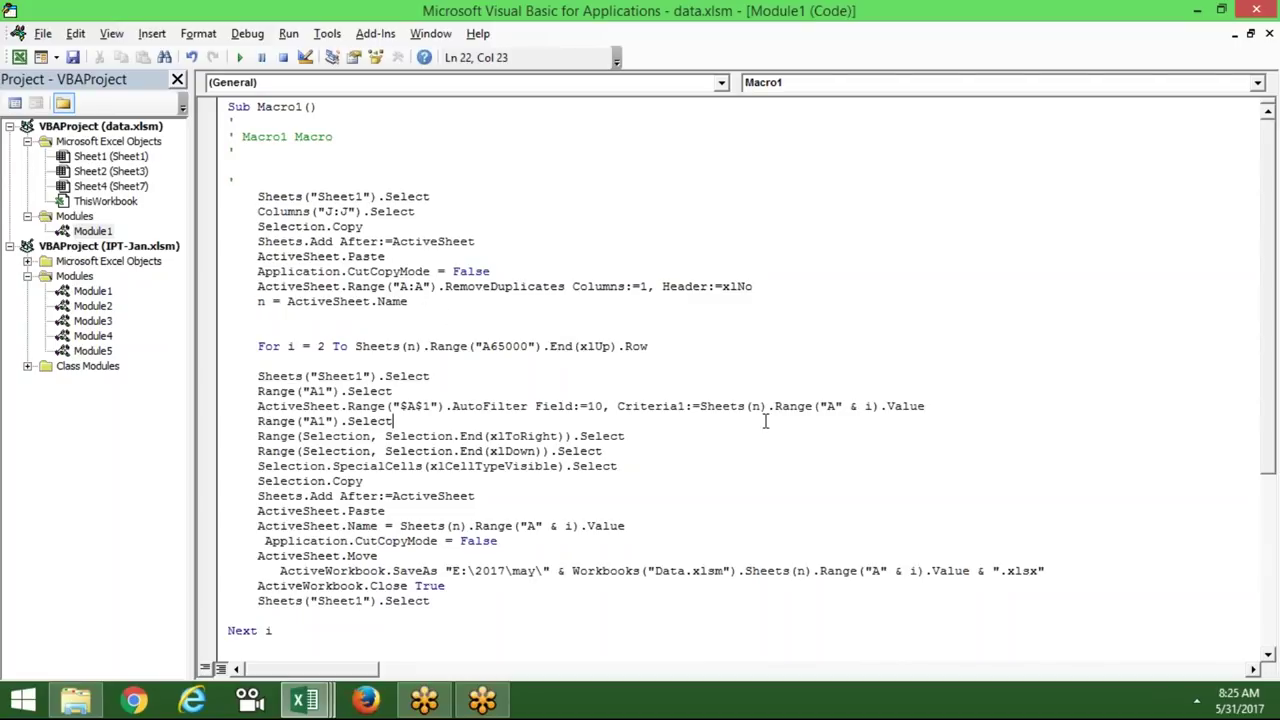
{"action": "double_click", "coordinate": [827, 407]}
{"action": "left_click", "coordinate": [866, 407]}
{"action": "double_click", "coordinate": [290, 350]}
{"action": "left_click", "coordinate": [377, 436]}
{"action": "left_click", "coordinate": [379, 467]}
{"action": "left_click", "coordinate": [381, 484]}
{"action": "left_click", "coordinate": [377, 496]}
{"action": "double_click", "coordinate": [378, 526]}
{"action": "left_click", "coordinate": [455, 540]}
{"action": "left_click", "coordinate": [410, 556]}
{"action": "left_click", "coordinate": [408, 571]}
{"action": "double_click", "coordinate": [477, 572]}
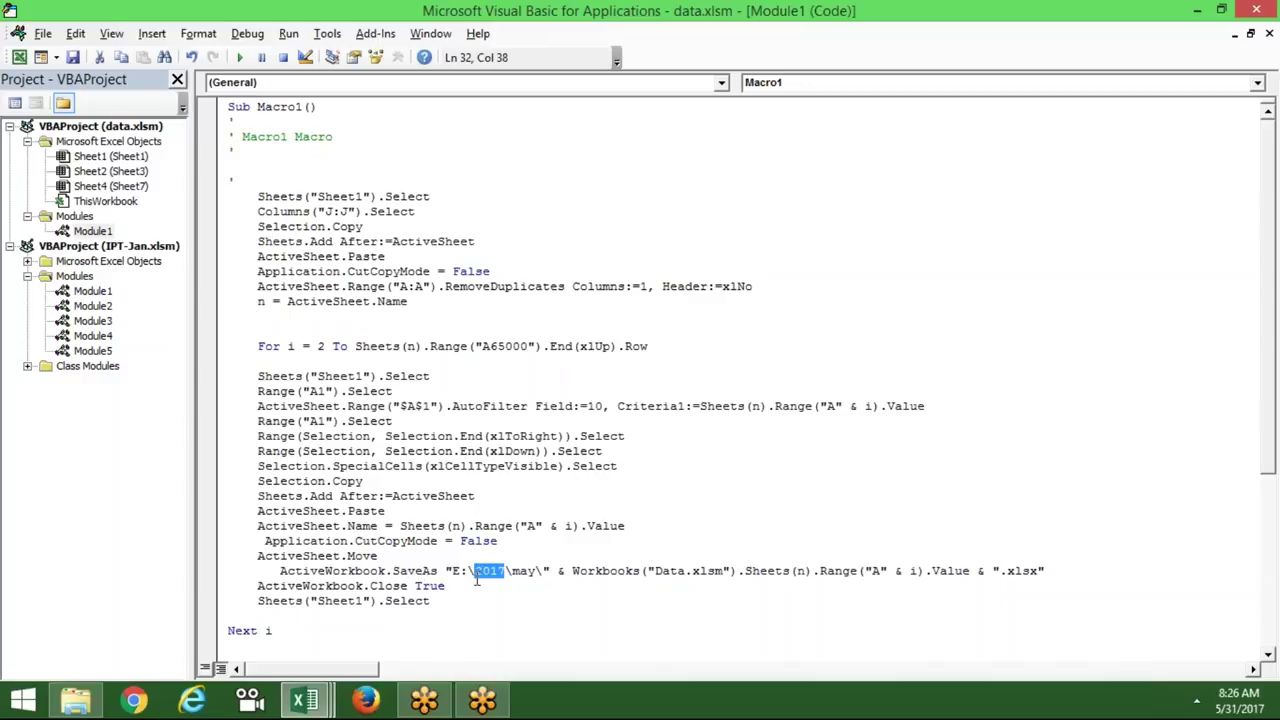
{"action": "double_click", "coordinate": [593, 572]}
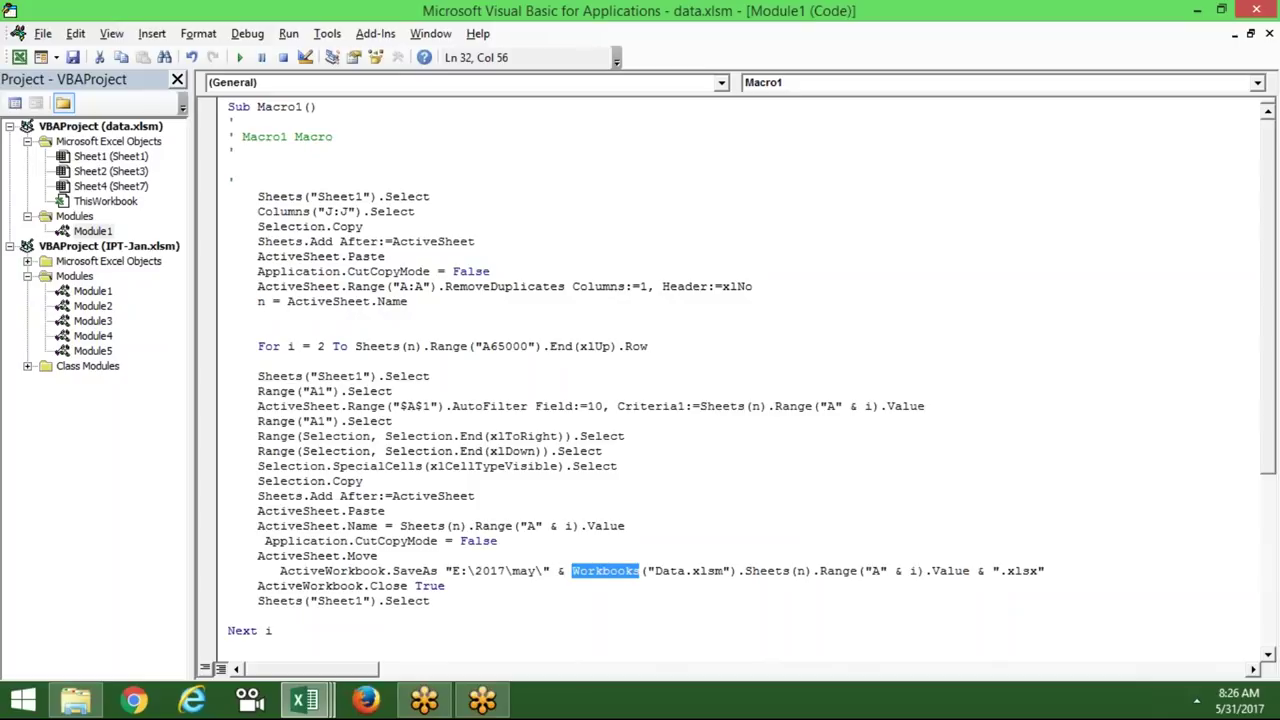
{"action": "left_click", "coordinate": [767, 401]}
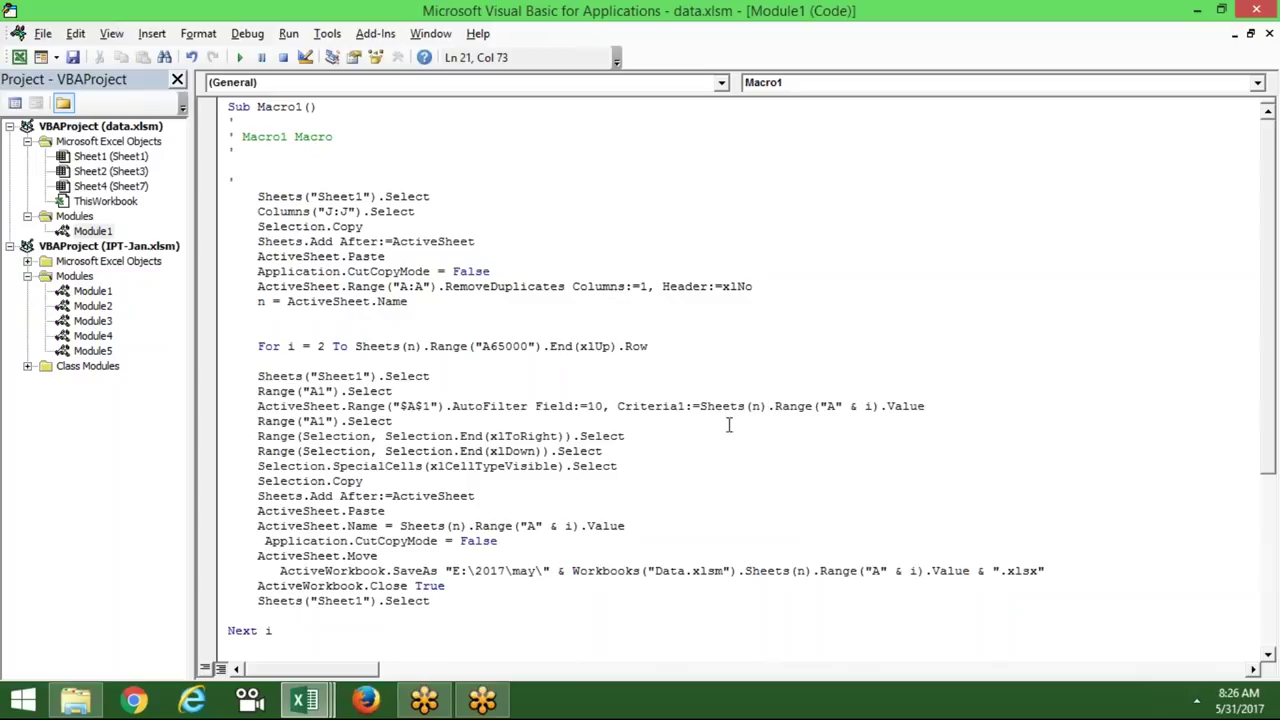
{"action": "left_click", "coordinate": [656, 573]}
{"action": "left_click", "coordinate": [573, 572]}
{"action": "mouse_move", "coordinate": [573, 572]}
{"action": "left_mouse_down"}
{"action": "mouse_move", "coordinate": [964, 583]}
{"action": "mouse_move", "coordinate": [970, 571]}
{"action": "left_mouse_up"}
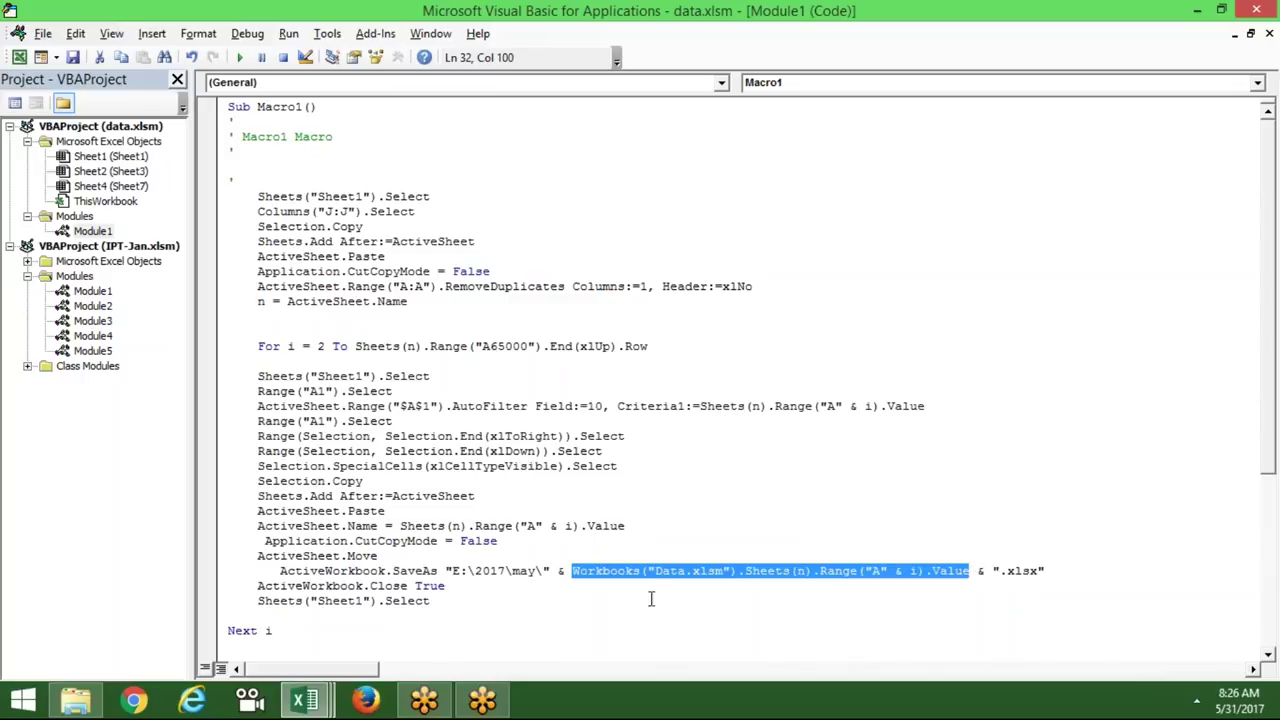
{"action": "left_click", "coordinate": [597, 592]}
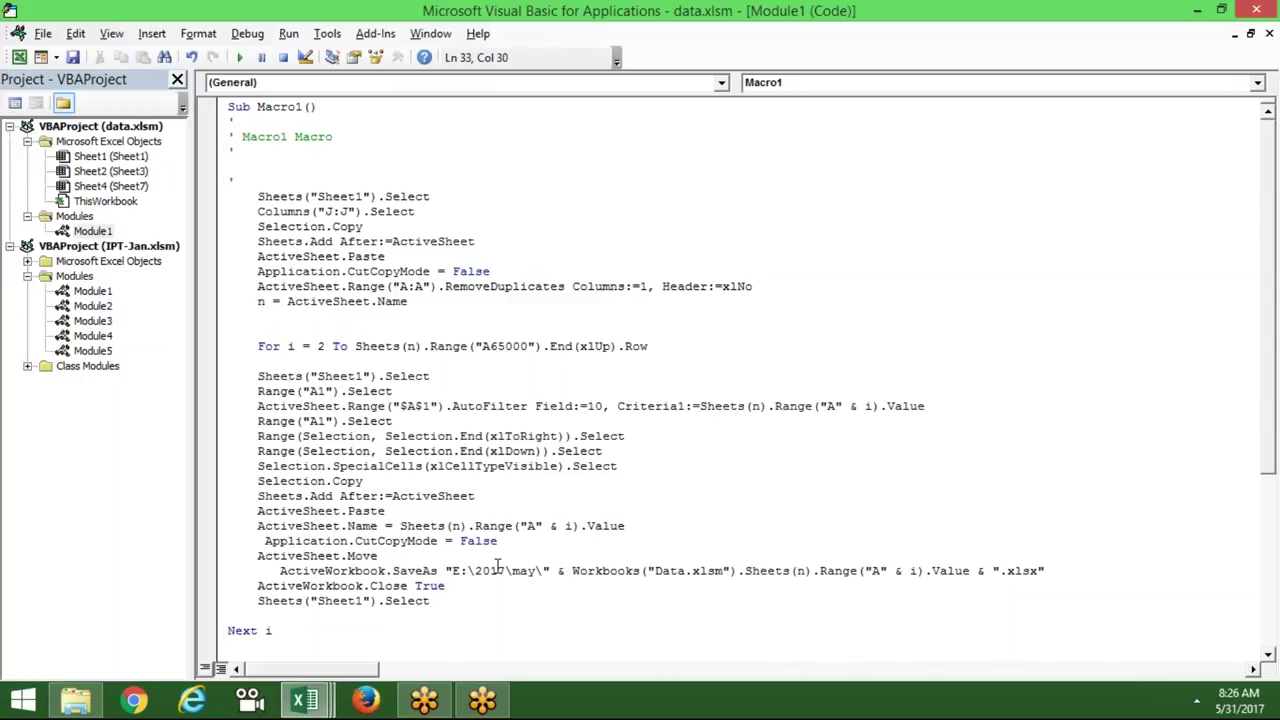
{"action": "left_click_drag", "start_coordinate": [470, 586], "coordinate": [329, 586]}
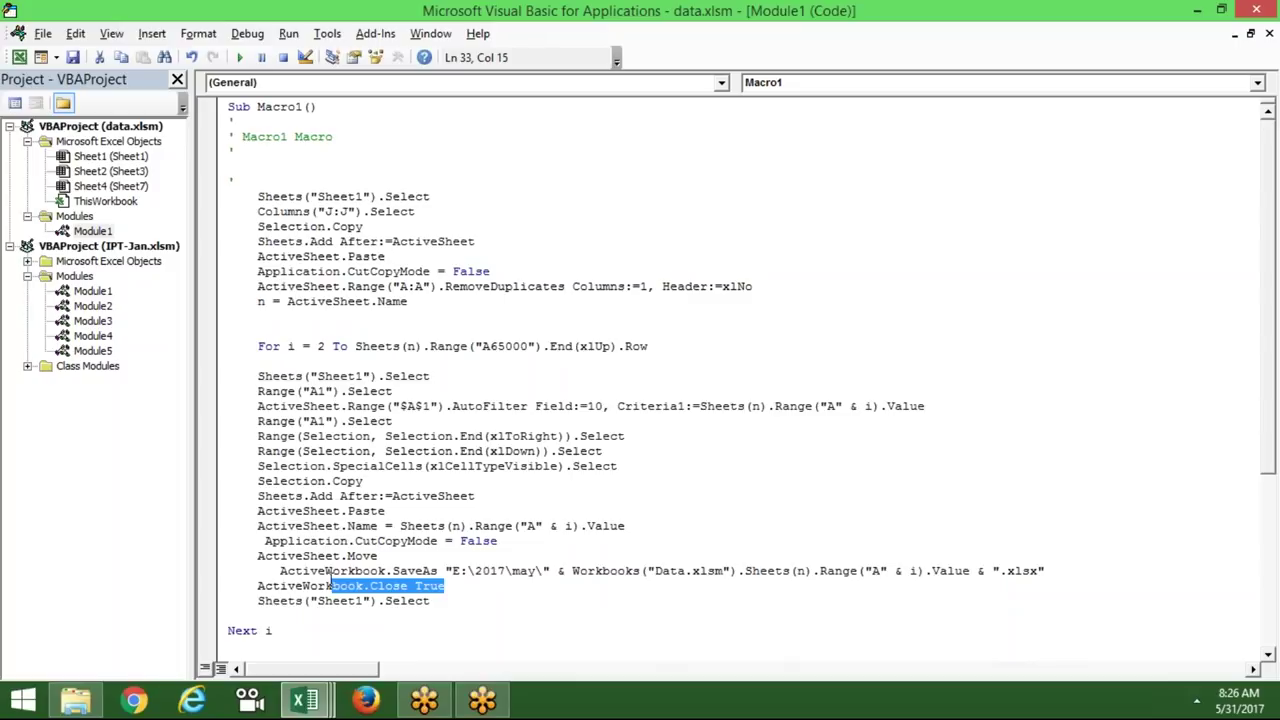
{"action": "left_click", "coordinate": [433, 600]}
{"action": "left_click_drag", "start_coordinate": [433, 600], "coordinate": [257, 600]}
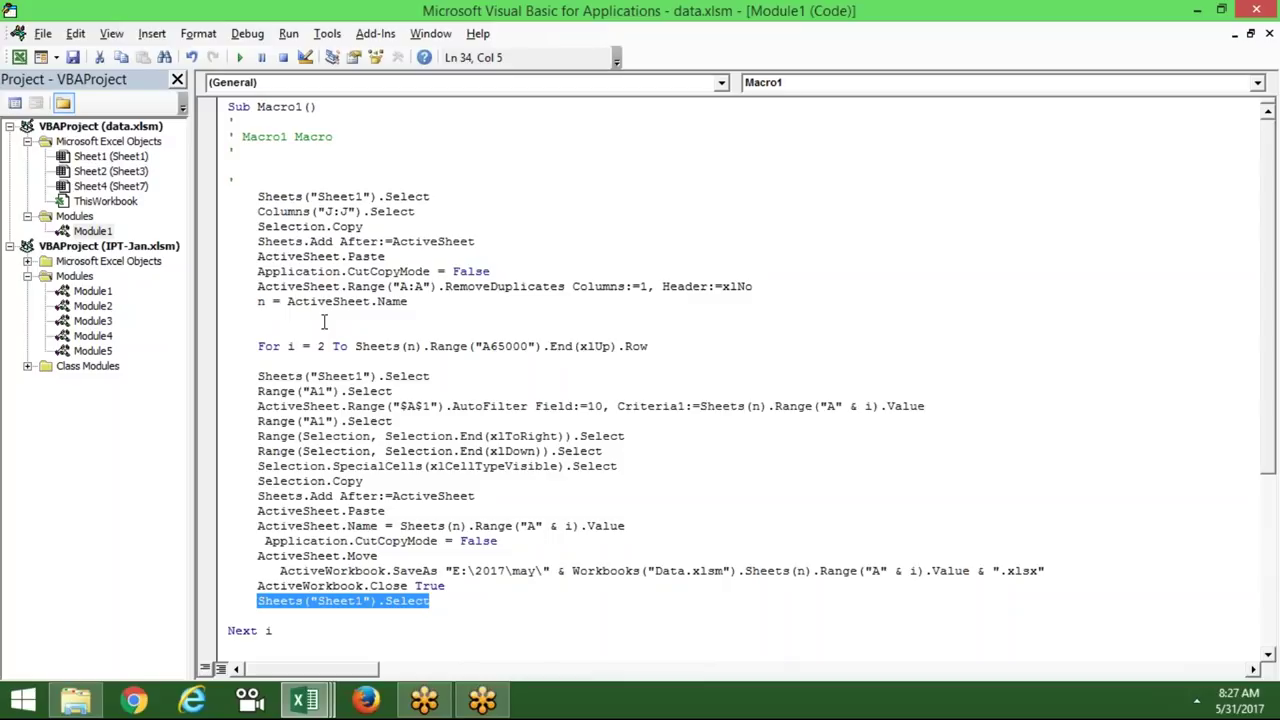
{"action": "left_click", "coordinate": [1255, 28]}
{"action": "left_click", "coordinate": [310, 524]}
{"action": "double_click", "coordinate": [310, 524]}
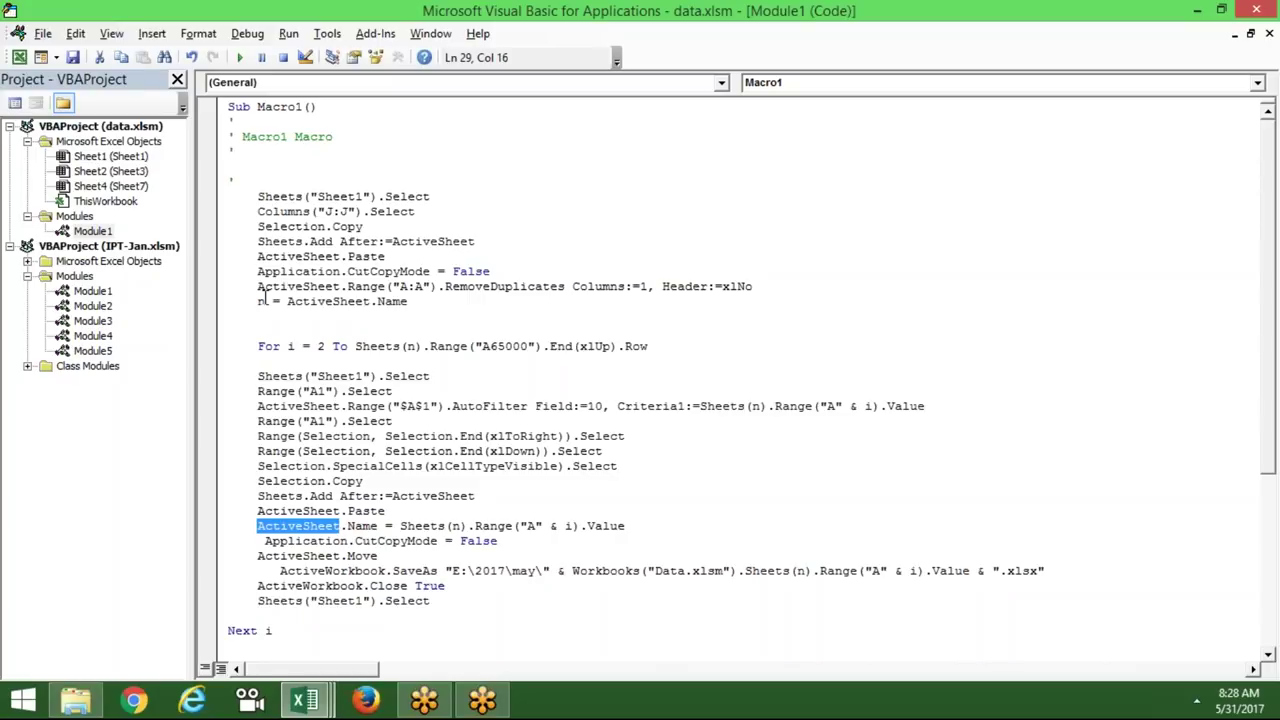
Test breakpoints on the RemoveDuplicates, AutoFilter and SpecialCells lines, then clear them all
{"action": "left_click", "coordinate": [206, 287]}
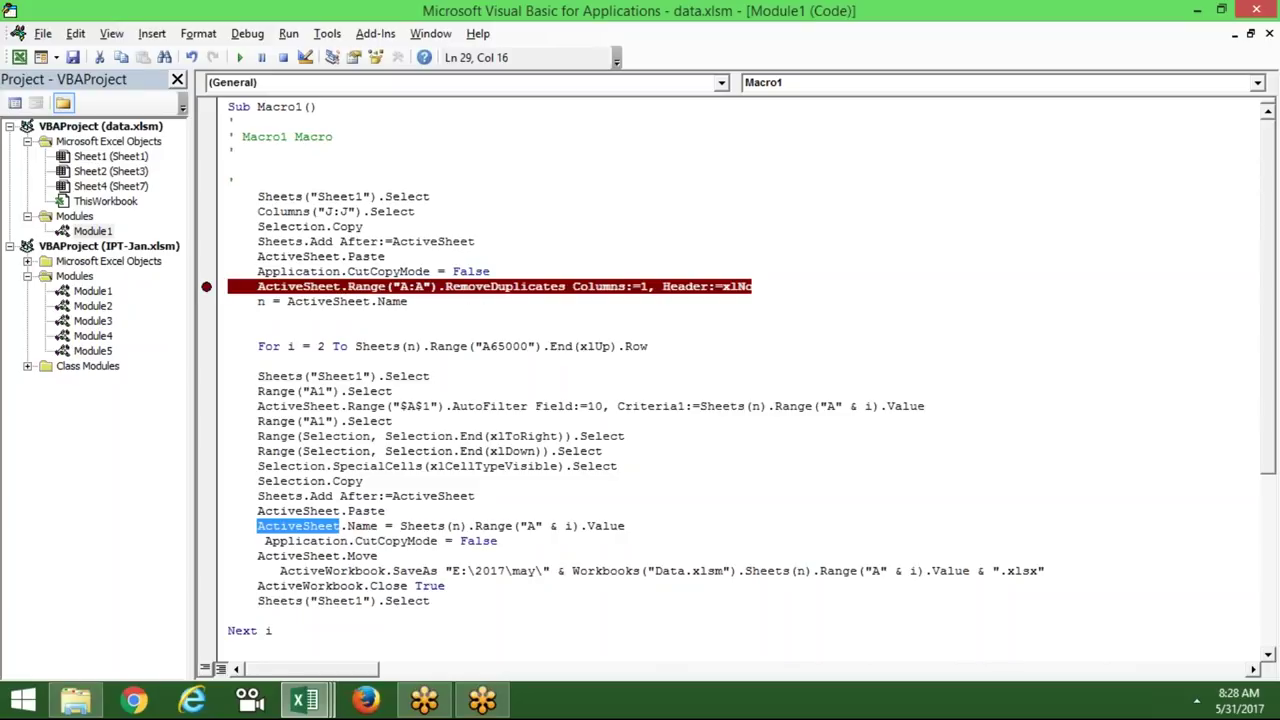
{"action": "left_click", "coordinate": [206, 287]}
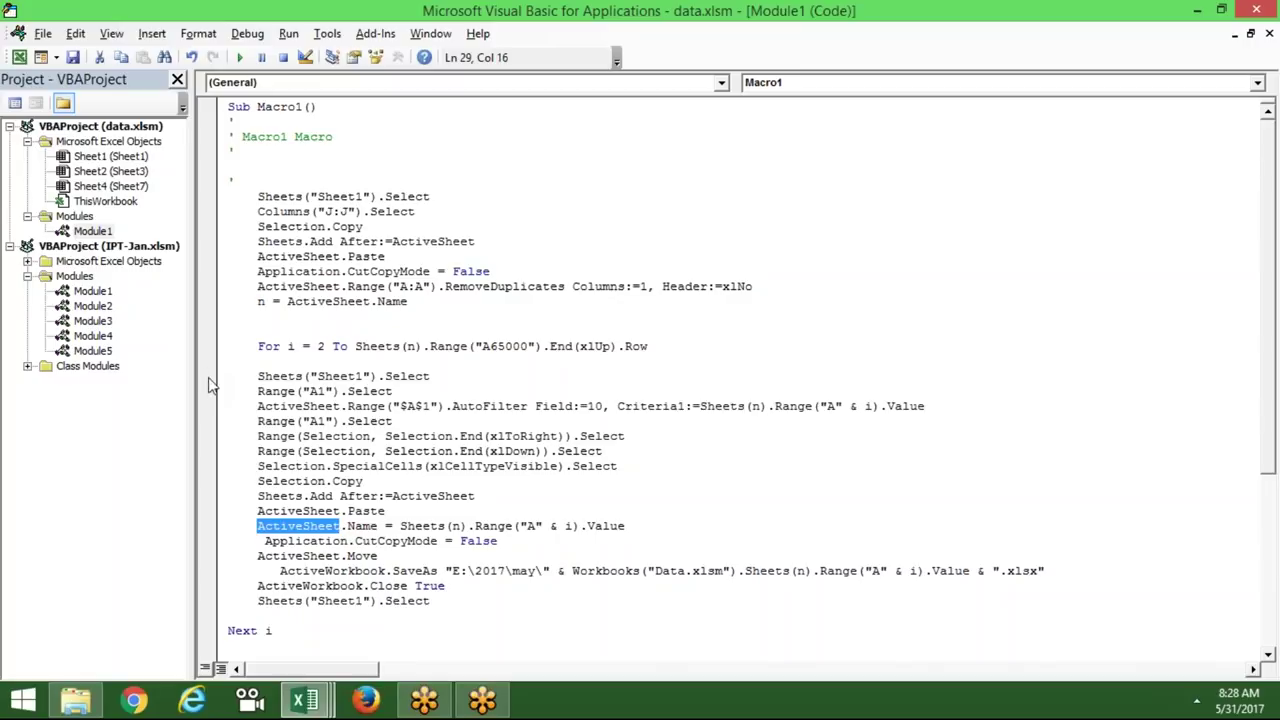
{"action": "left_click", "coordinate": [208, 406]}
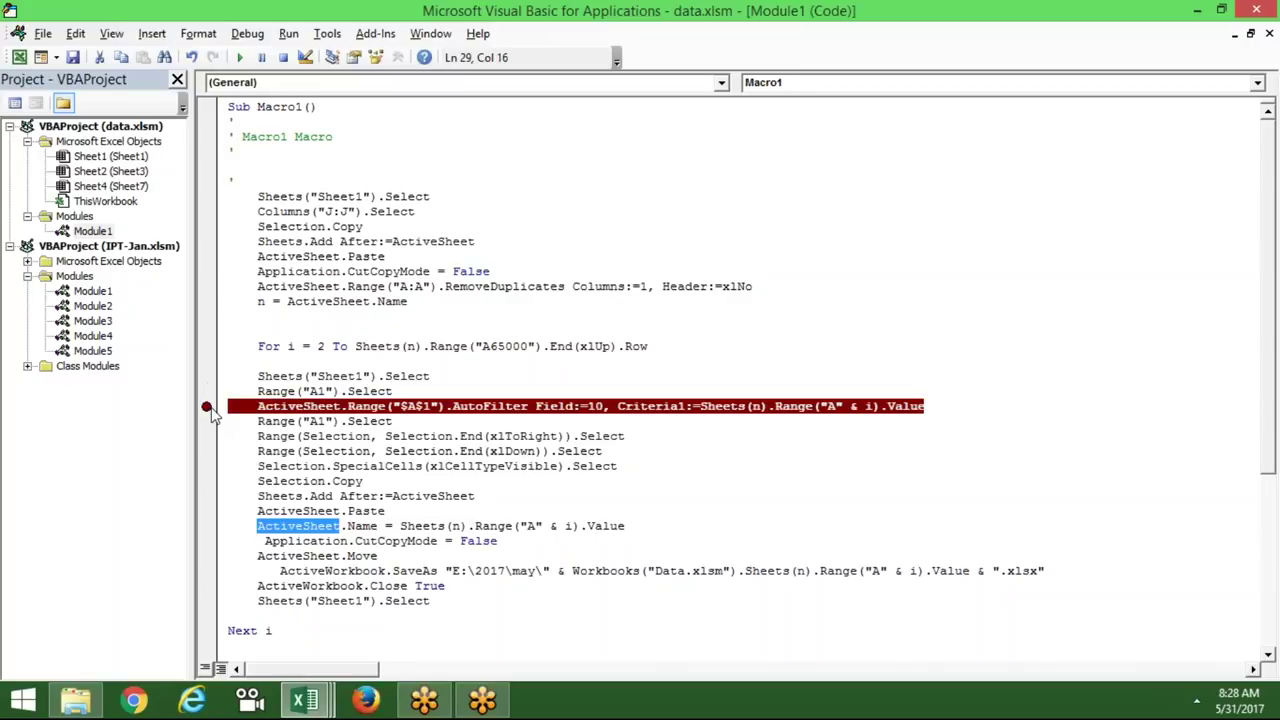
{"action": "left_click", "coordinate": [208, 466]}
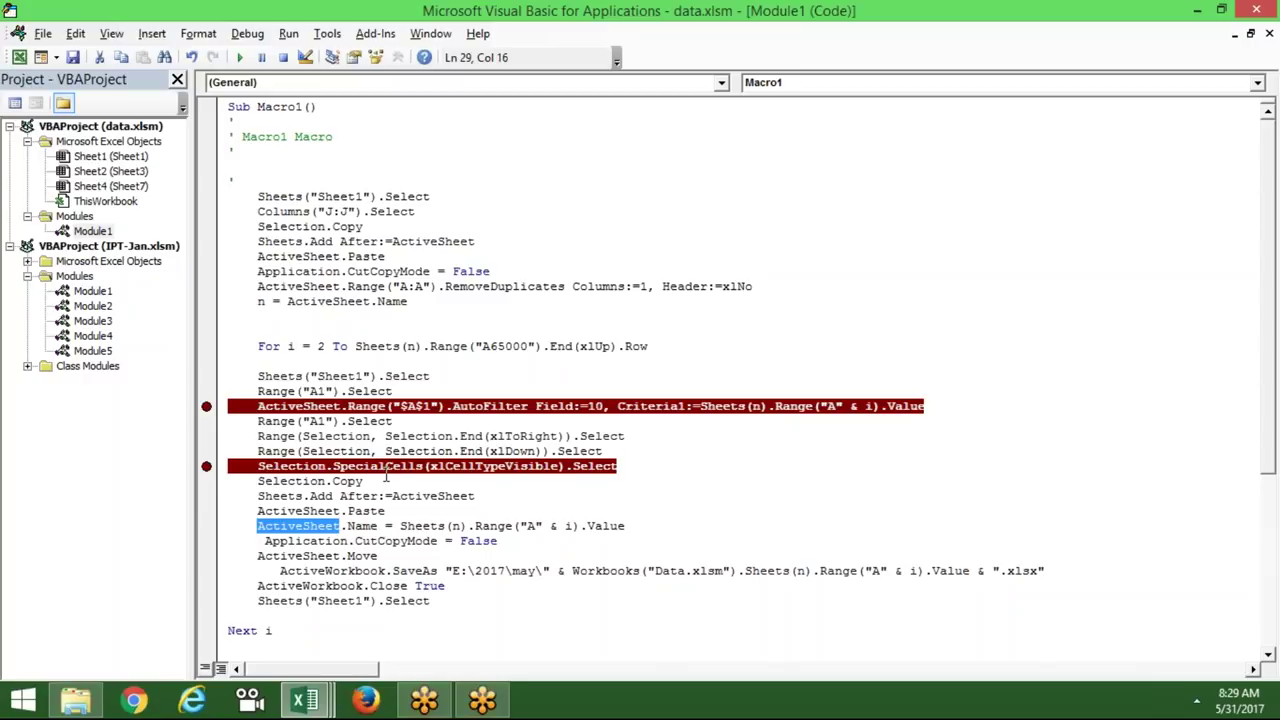
{"action": "left_click", "coordinate": [207, 467]}
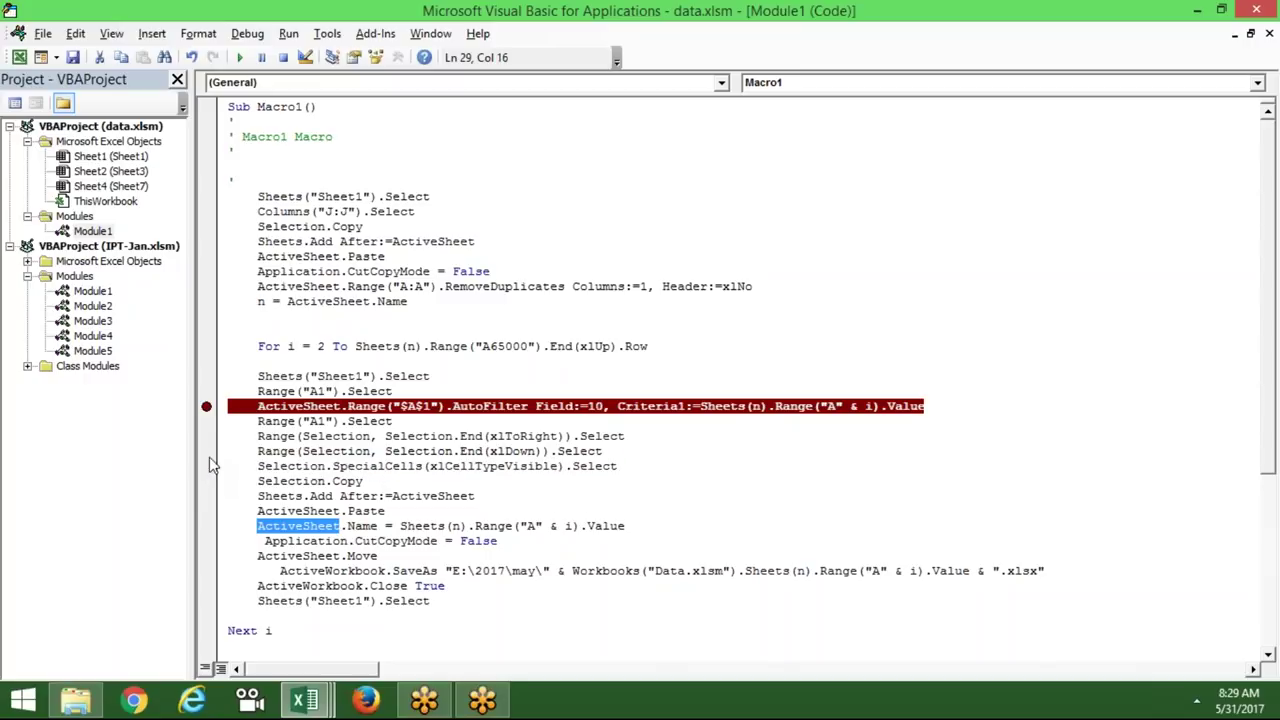
{"action": "left_click", "coordinate": [206, 407]}
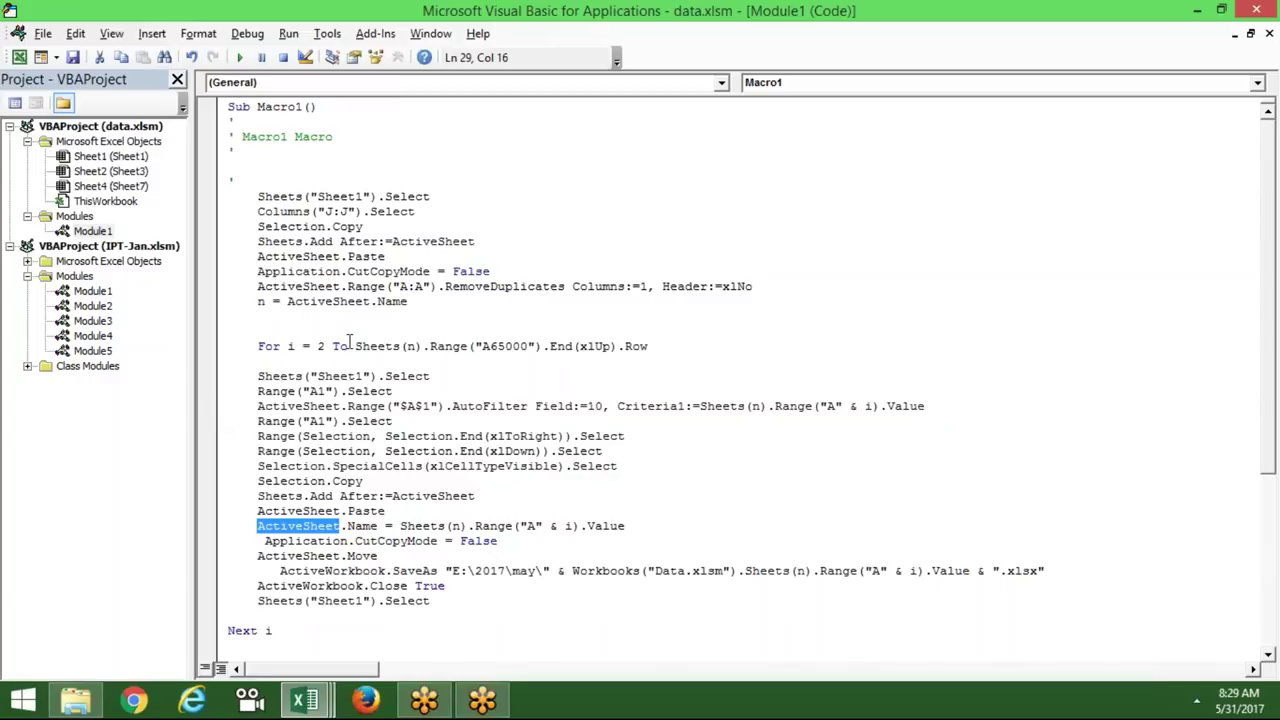
Select Macro1's code from Sub Macro1() through End Sub for copying
{"action": "left_click", "coordinate": [380, 360]}
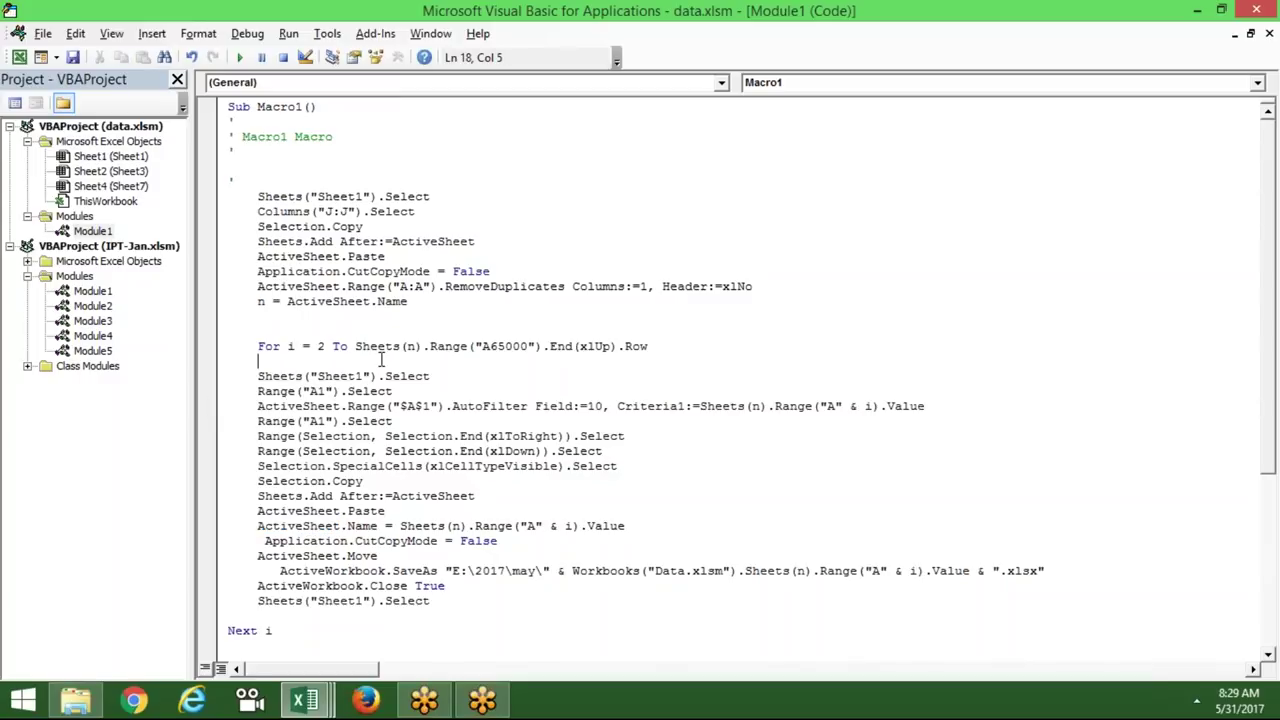
{"action": "left_click", "coordinate": [350, 601]}
{"action": "left_click_drag", "start_coordinate": [229, 106], "coordinate": [378, 668]}
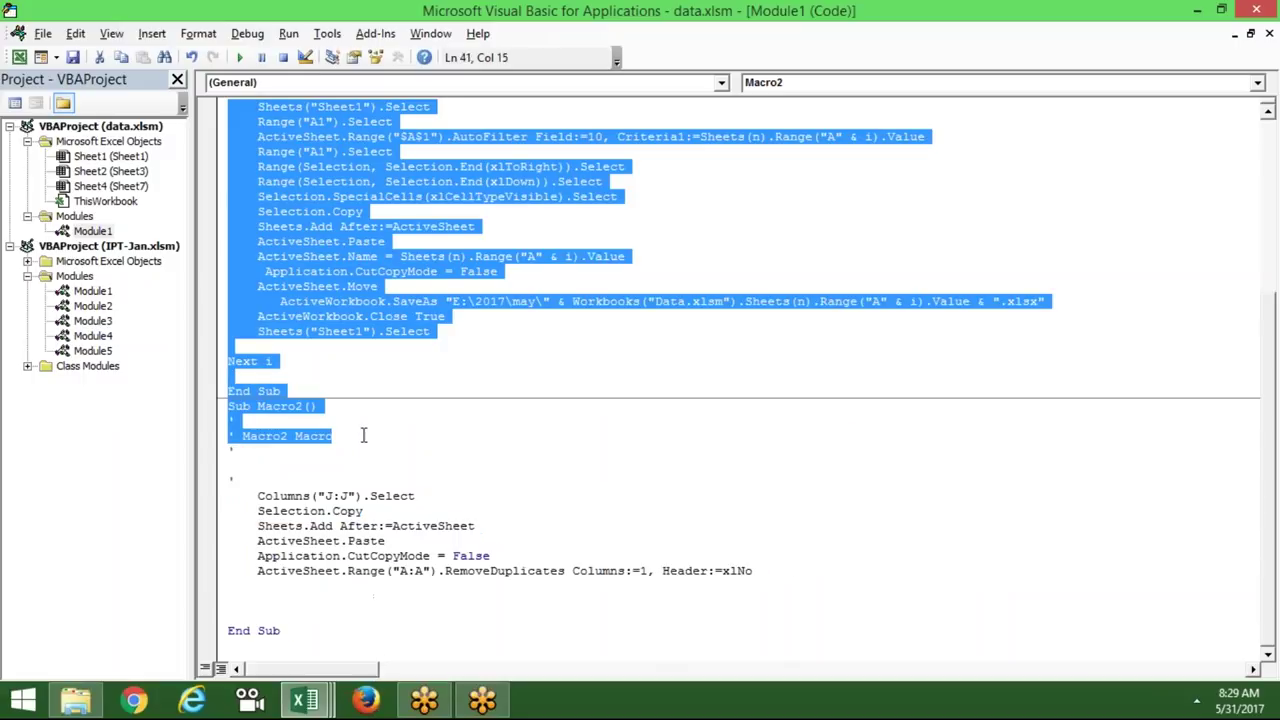
{"action": "left_click_drag", "start_coordinate": [378, 668], "coordinate": [360, 398]}
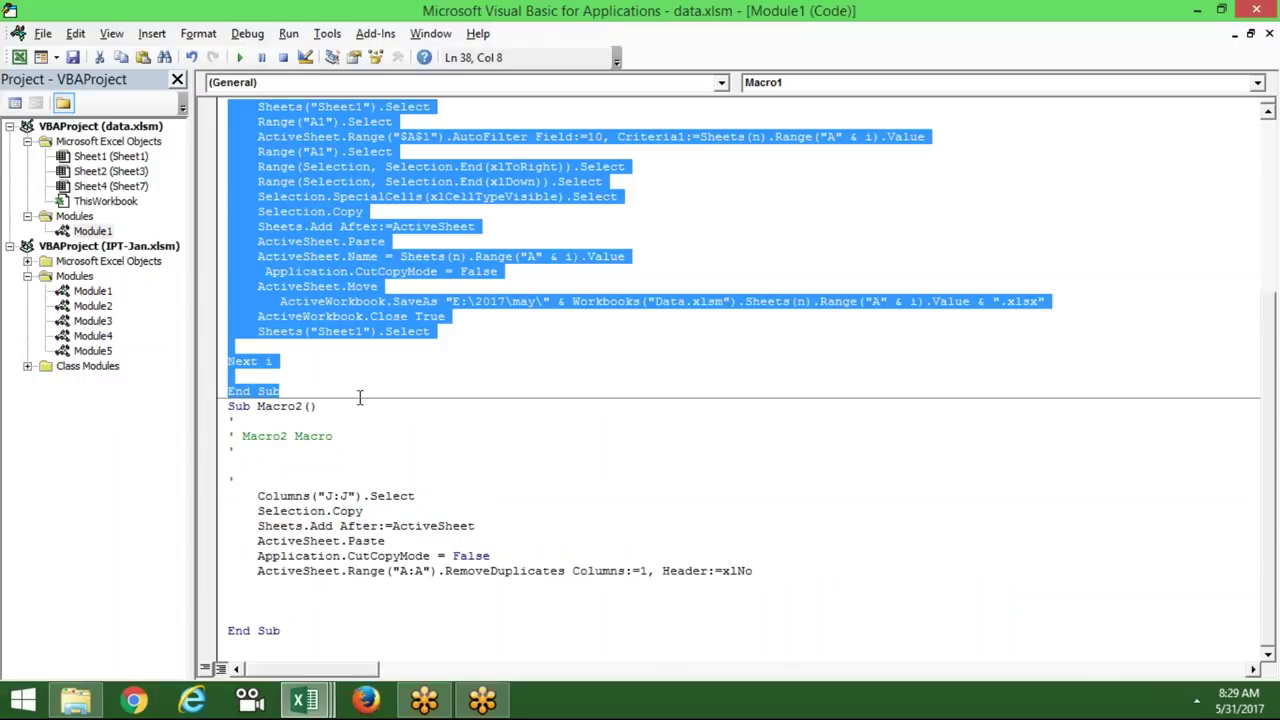
{"action": "left_click", "coordinate": [305, 703]}
{"action": "mouse_move", "coordinate": [305, 701]}
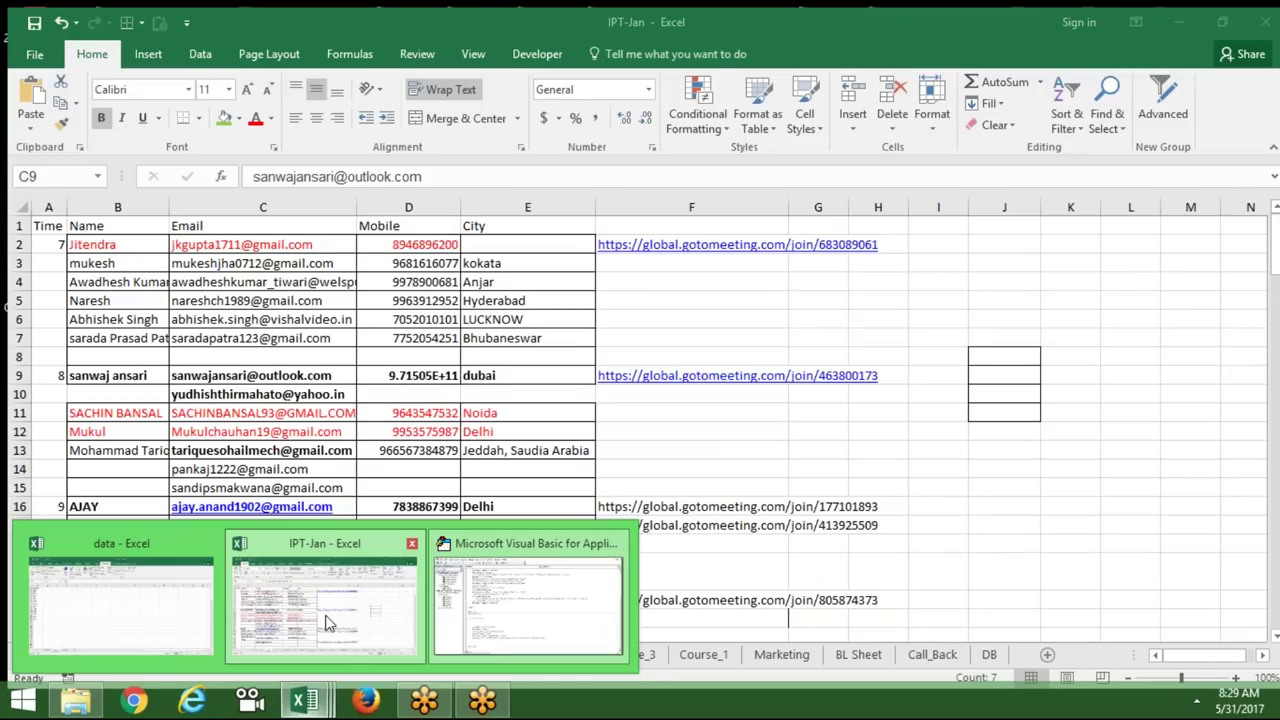
Replace the meeting link in IPT-Jan's cell F9 with the pasted Macro1 code
{"action": "left_click", "coordinate": [326, 612]}
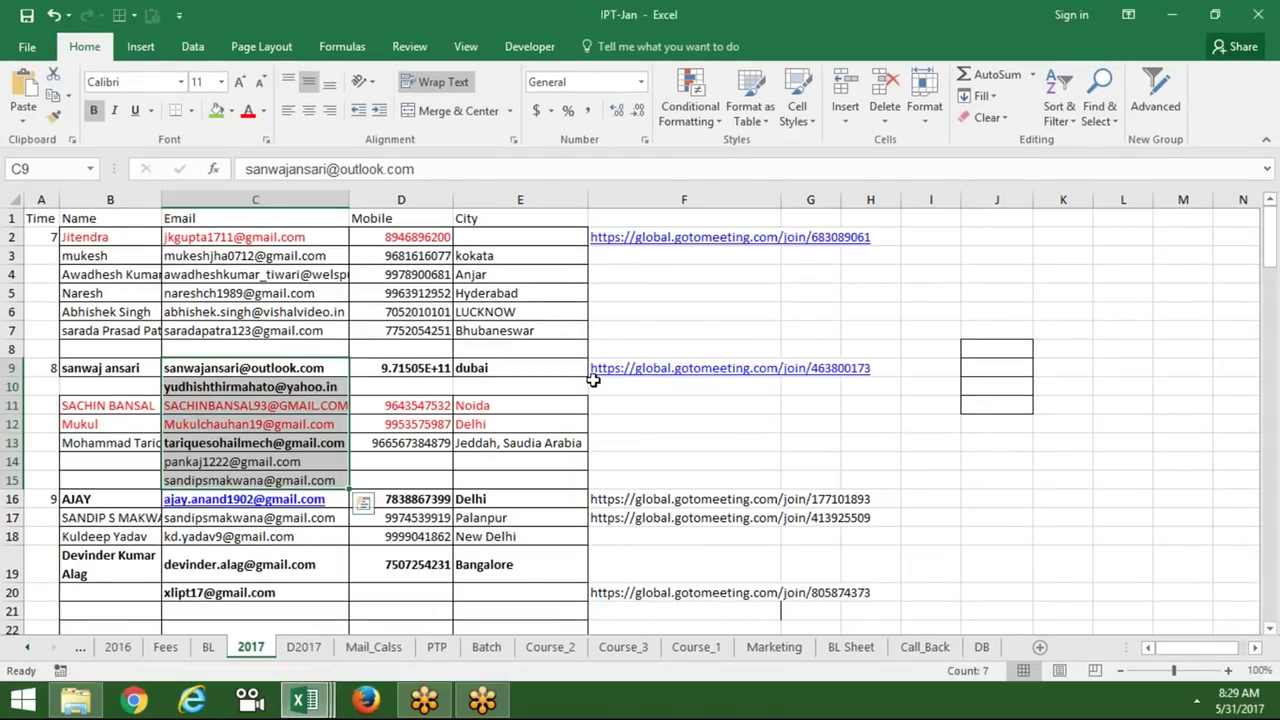
{"action": "left_click", "coordinate": [627, 366]}
{"action": "key", "text": "Delete"}
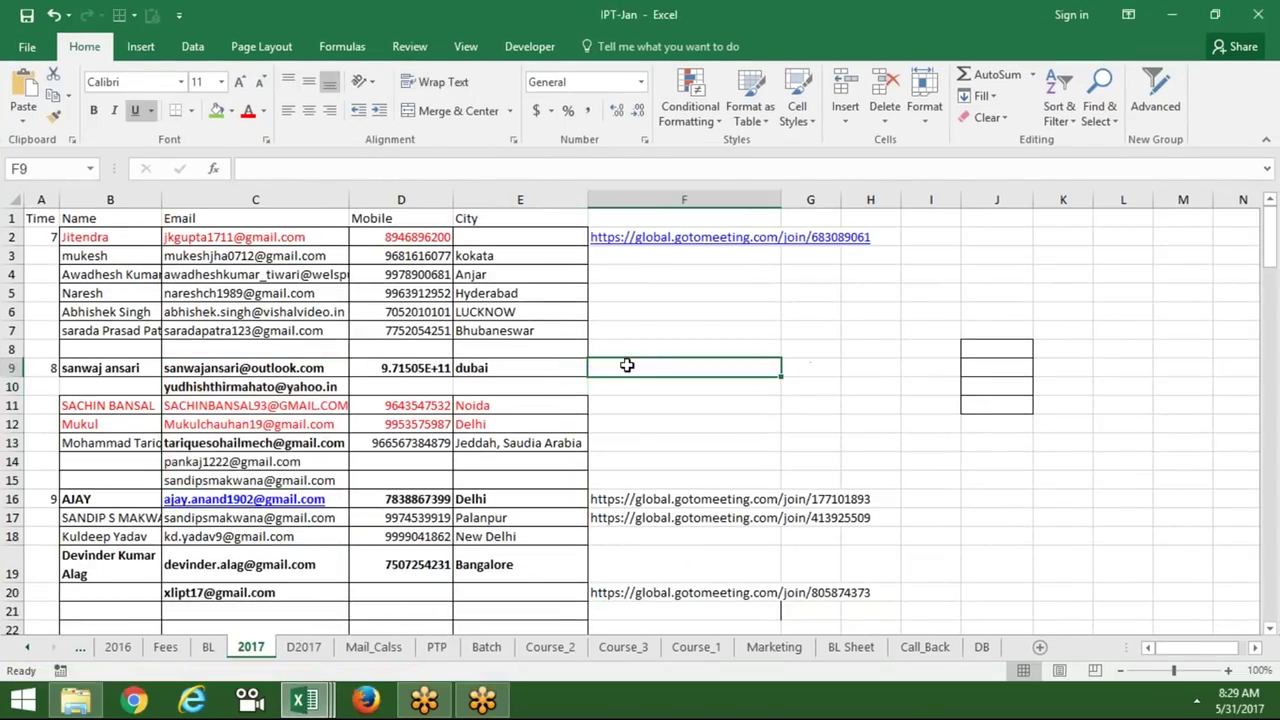
{"action": "key", "text": "F2"}
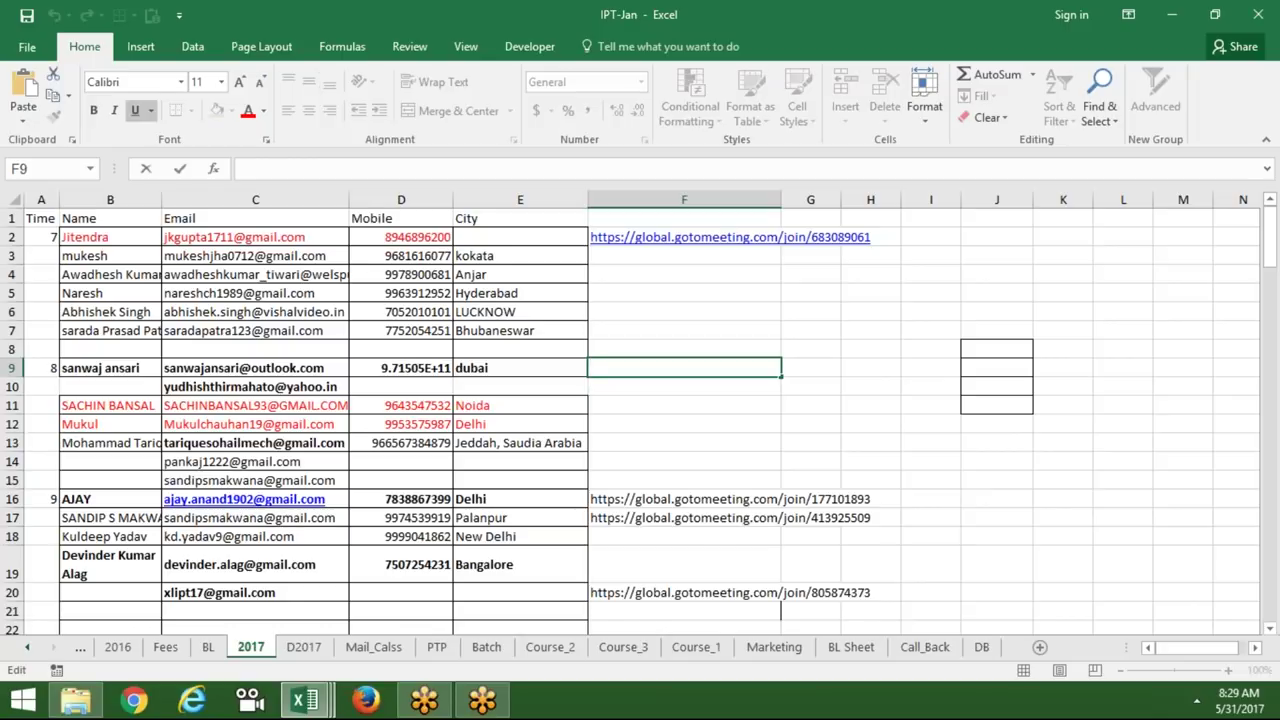
{"action": "key", "text": "ctrl+v"}
{"action": "key", "text": "Return"}
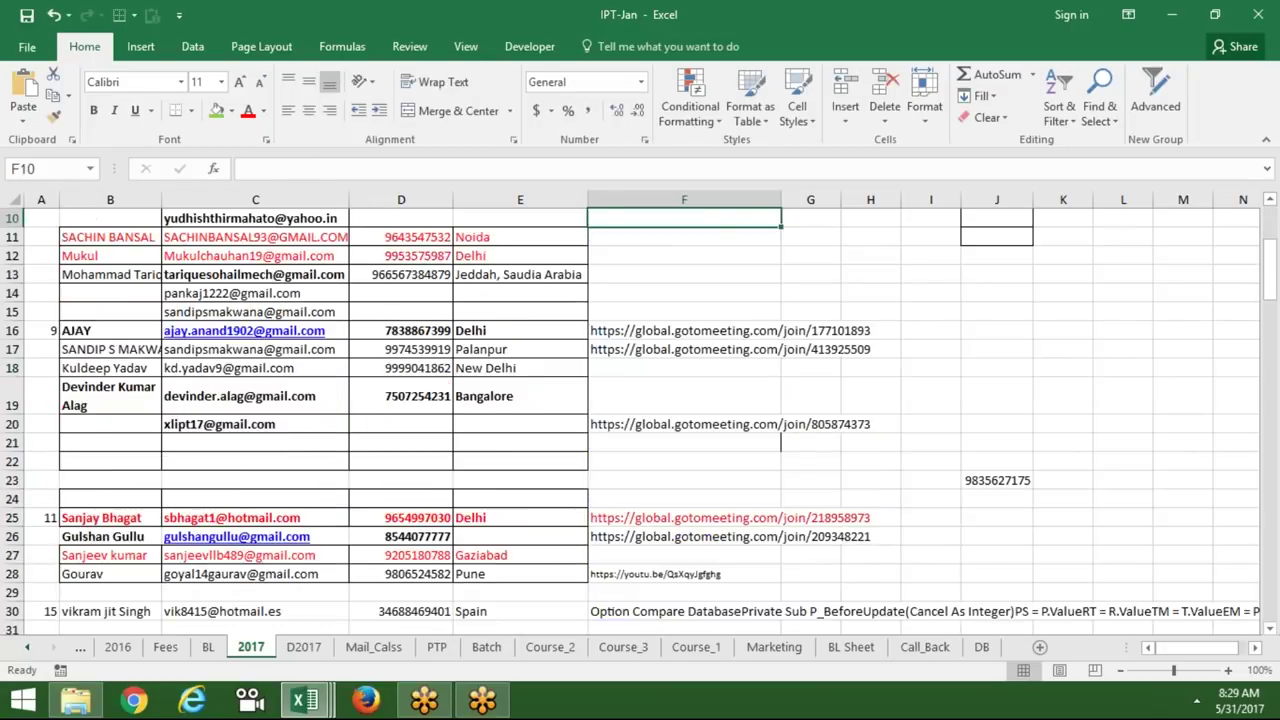
{"action": "key", "text": "Up"}
Turn off wrapping on F9 so row 9 shrinks, and wrap text in C9:C15
{"action": "left_click", "coordinate": [440, 82]}
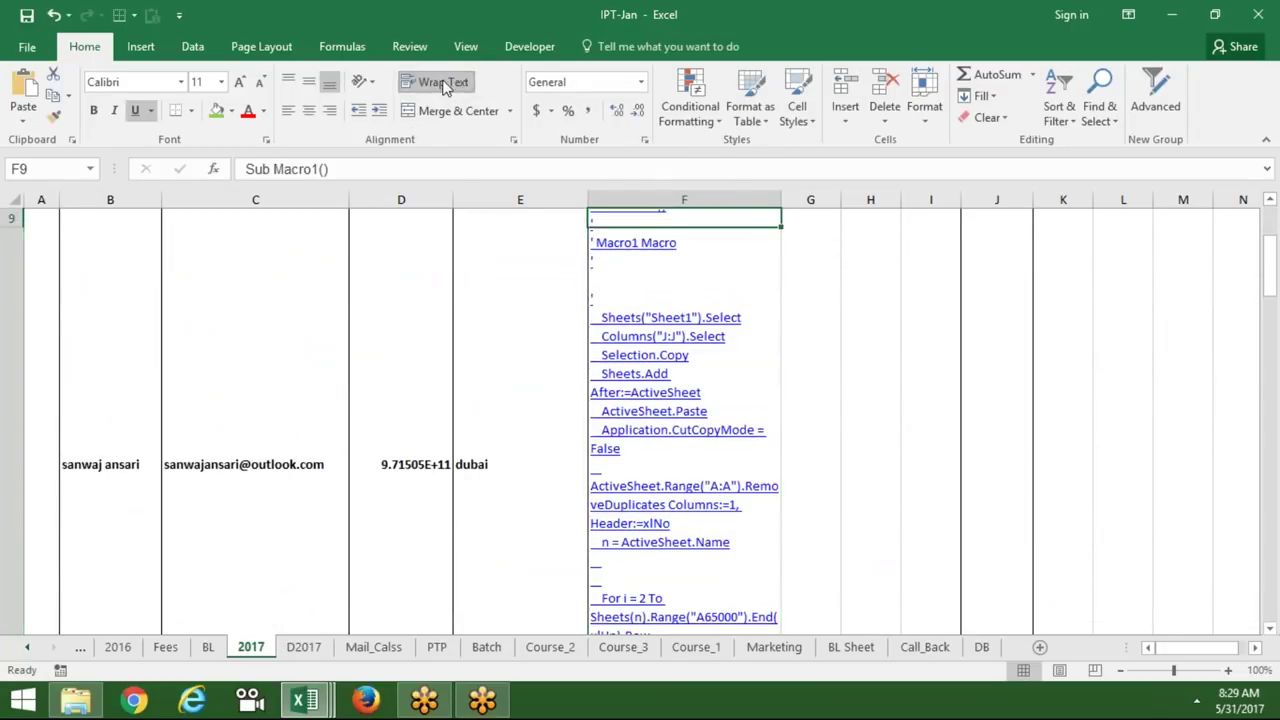
{"action": "key", "text": "Down"}
{"action": "key", "text": "Left"}
{"action": "key", "text": "Left"}
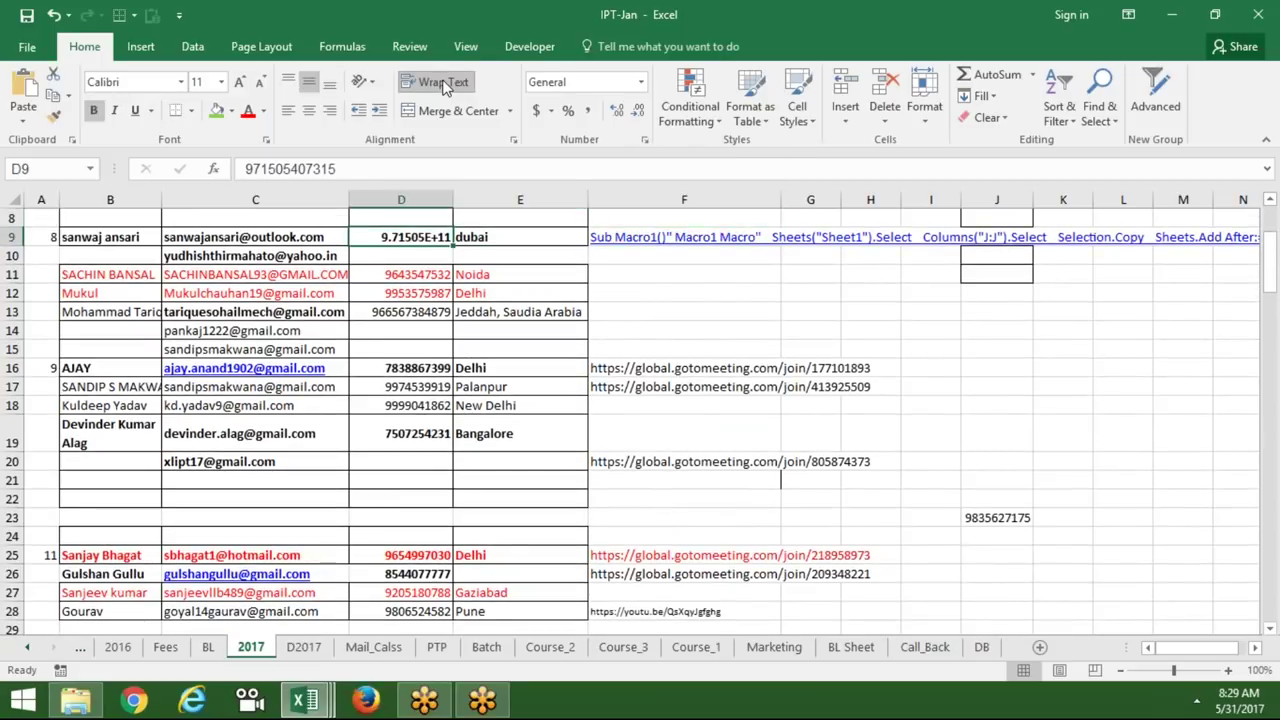
{"action": "key", "text": "Left"}
{"action": "key", "text": "shift+Down"}
{"action": "key", "text": "shift+Down"}
{"action": "key", "text": "shift+Down"}
{"action": "key", "text": "shift+Down"}
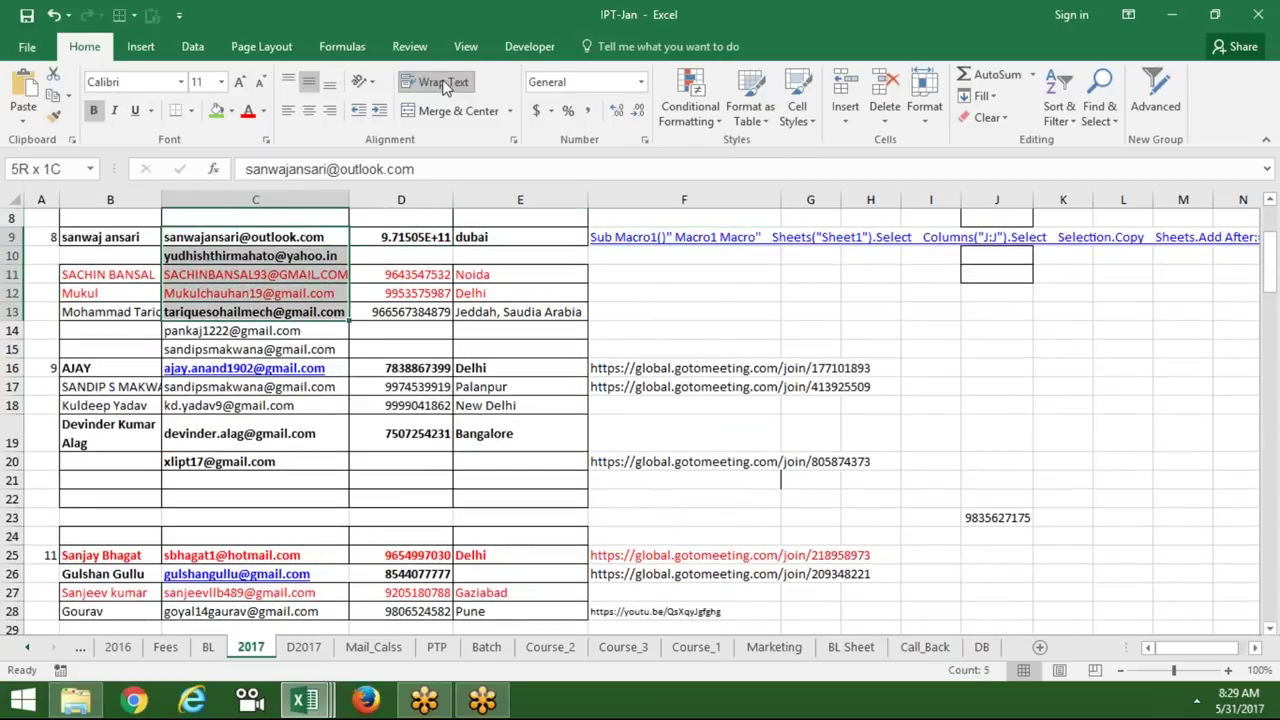
{"action": "key", "text": "shift+Down"}
{"action": "key", "text": "shift+Down"}
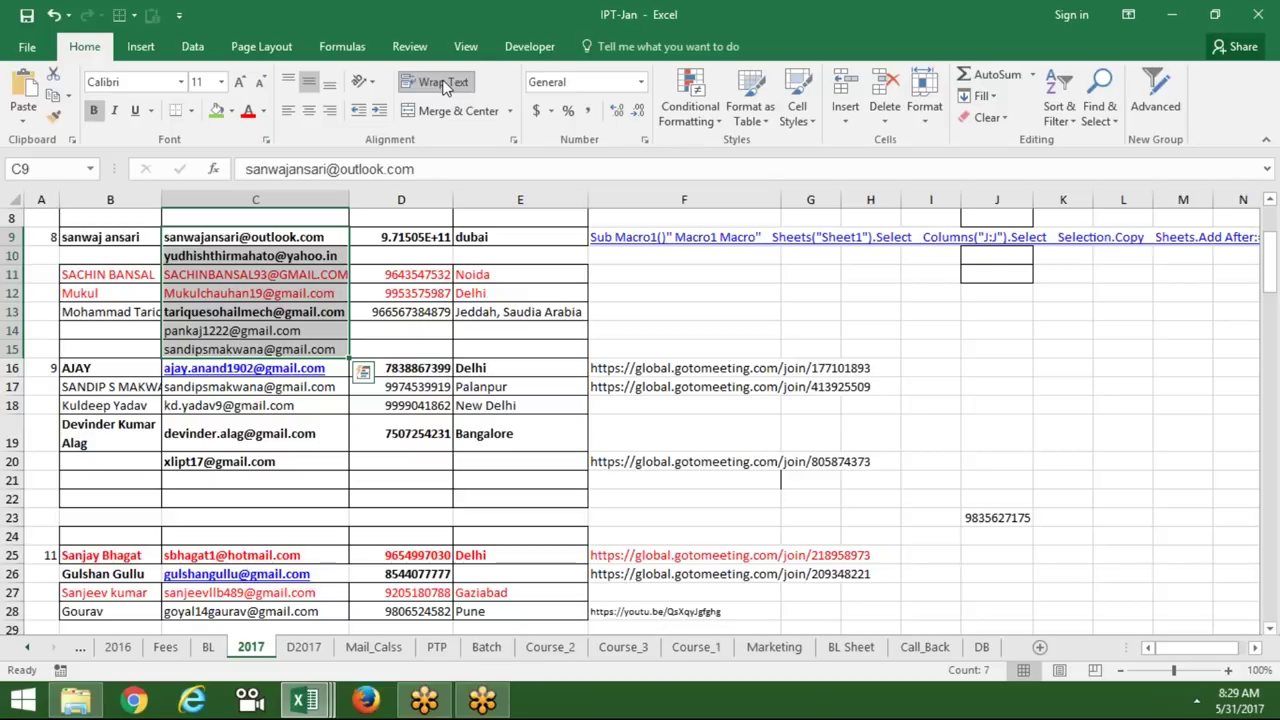
{"action": "left_click", "coordinate": [445, 85]}
{"action": "left_click", "coordinate": [401, 233]}
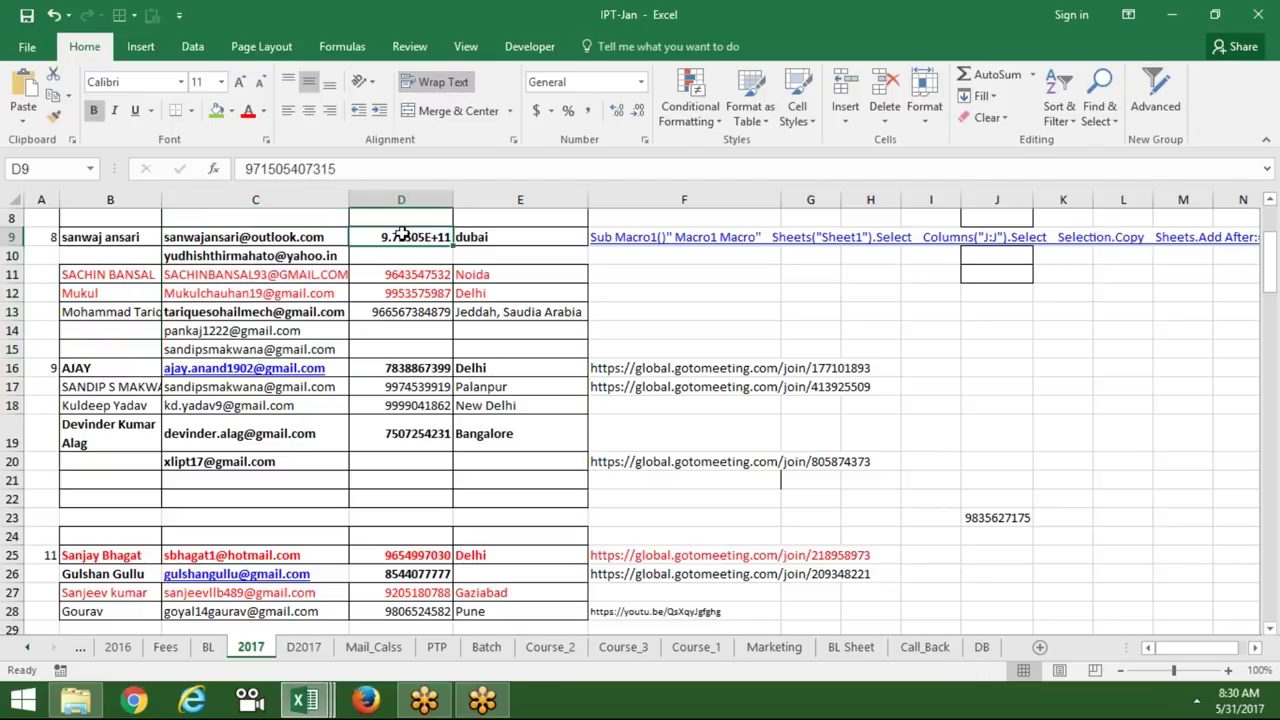
{"action": "key", "text": "super+d"}
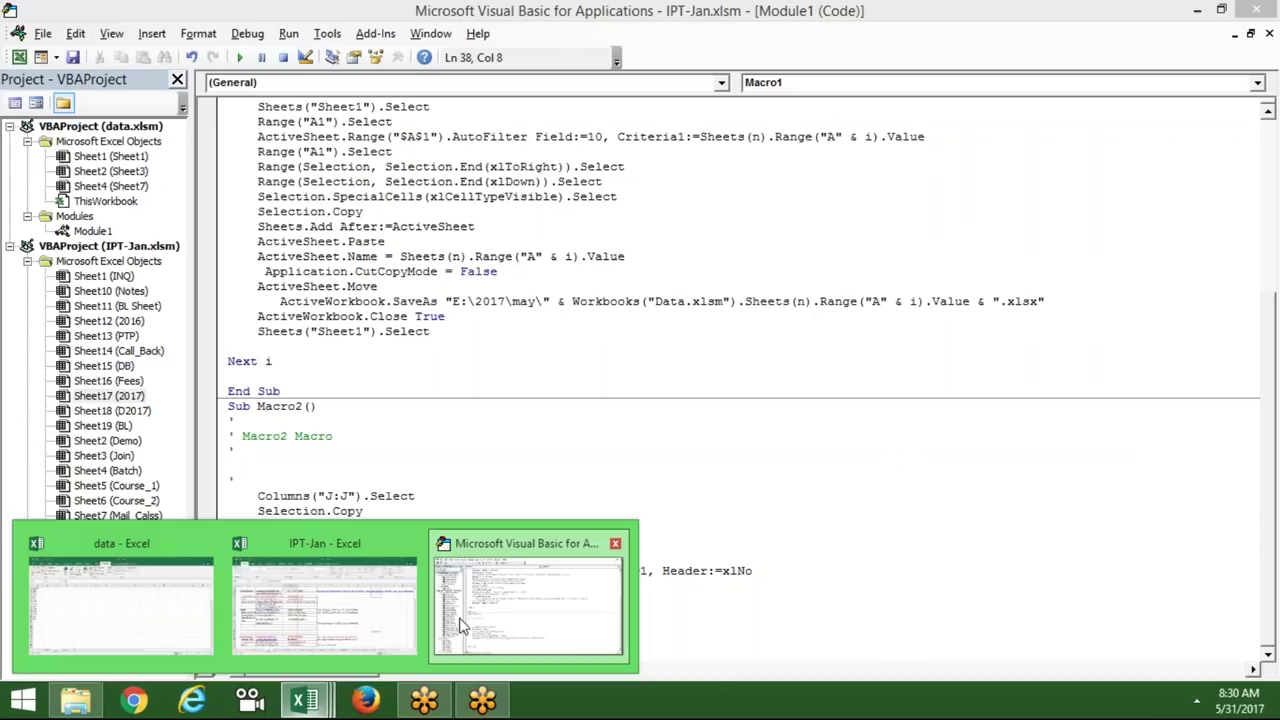
Bring up the data - Excel workbook window and close it
{"action": "left_click", "coordinate": [450, 625]}
{"action": "left_click", "coordinate": [305, 700]}
{"action": "mouse_move", "coordinate": [121, 600]}
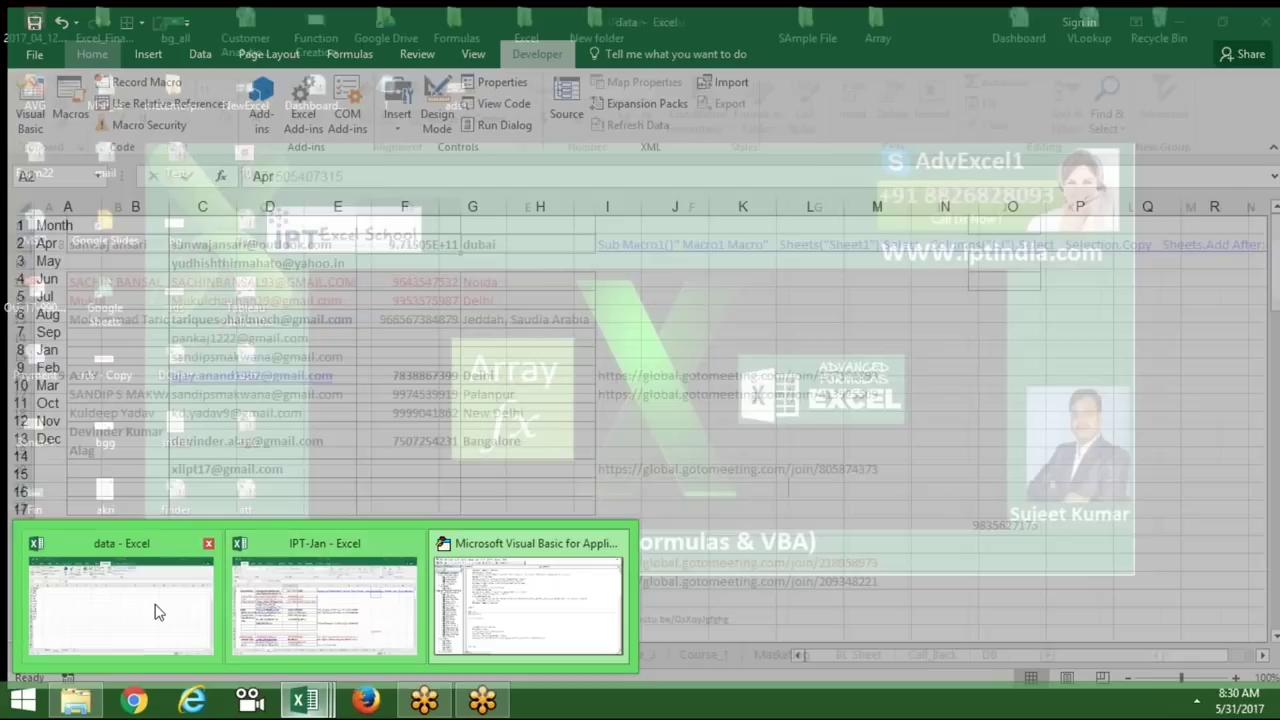
{"action": "left_click", "coordinate": [155, 612]}
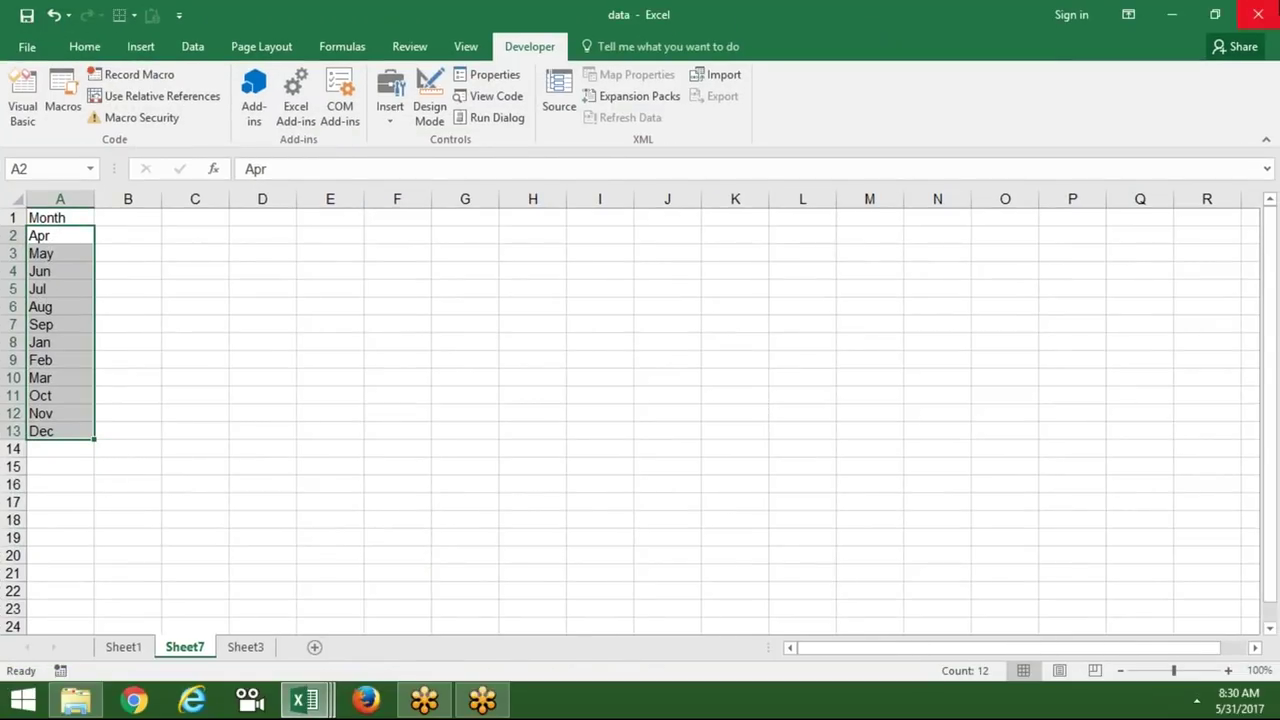
{"action": "left_click", "coordinate": [1258, 15]}
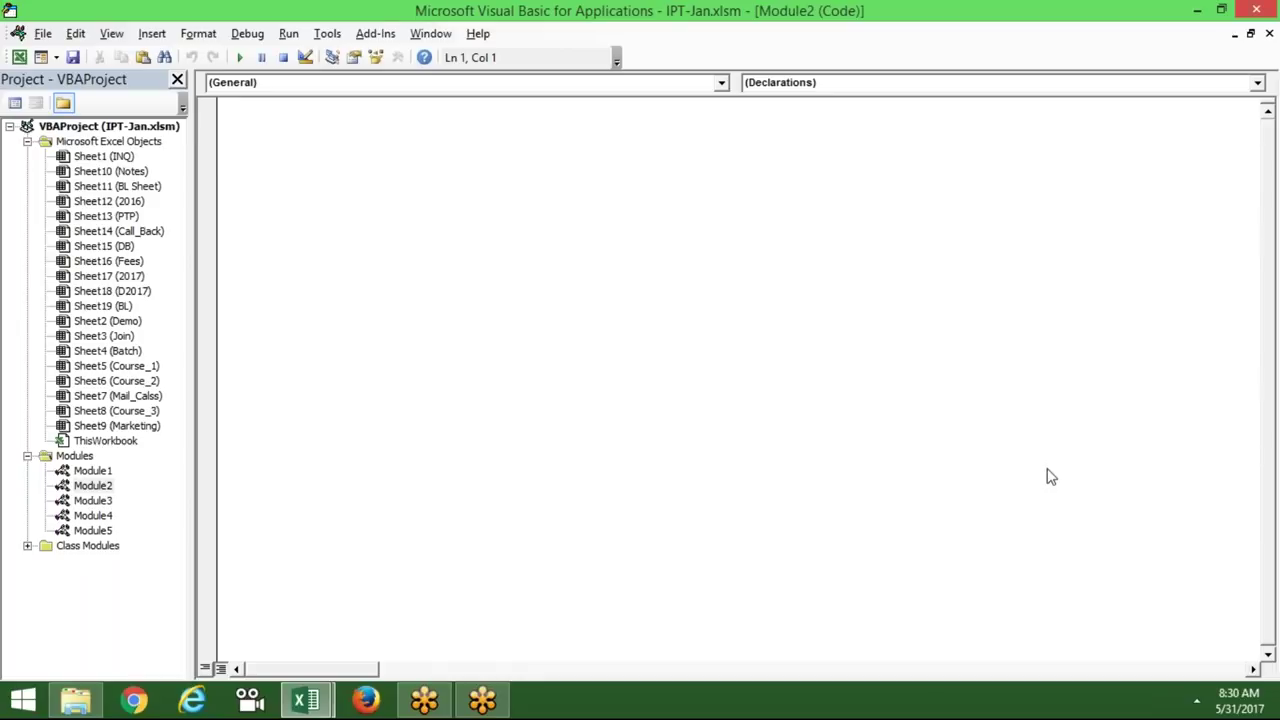